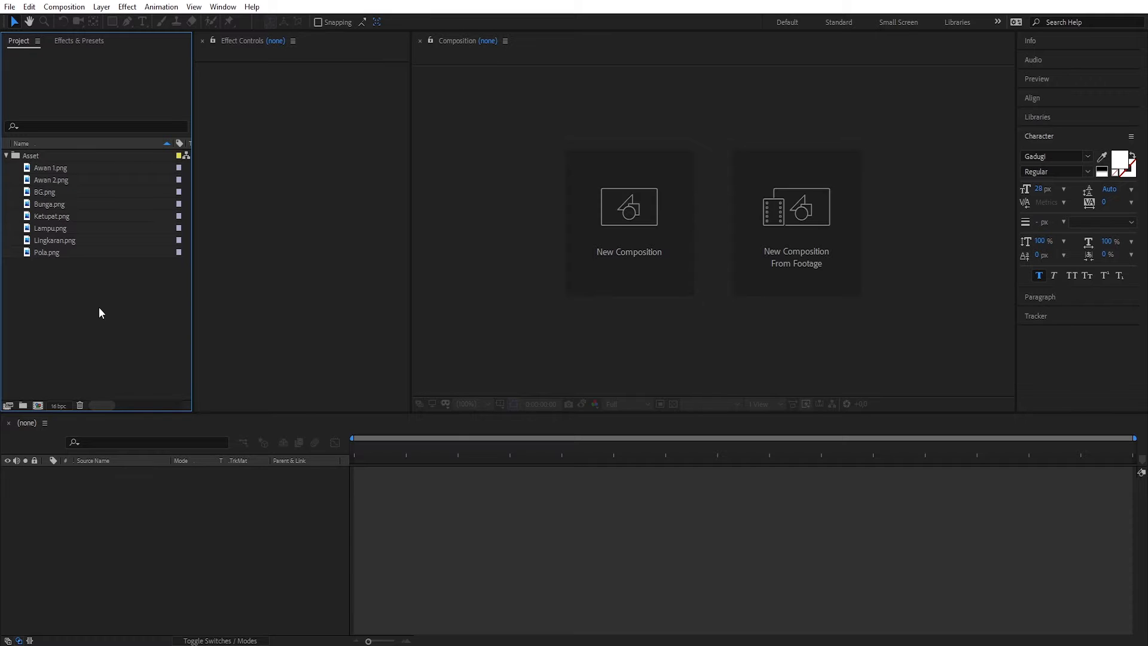
Create a new composition named Final, keeping the default composition settings
{"action": "left_click", "coordinate": [612, 234]}
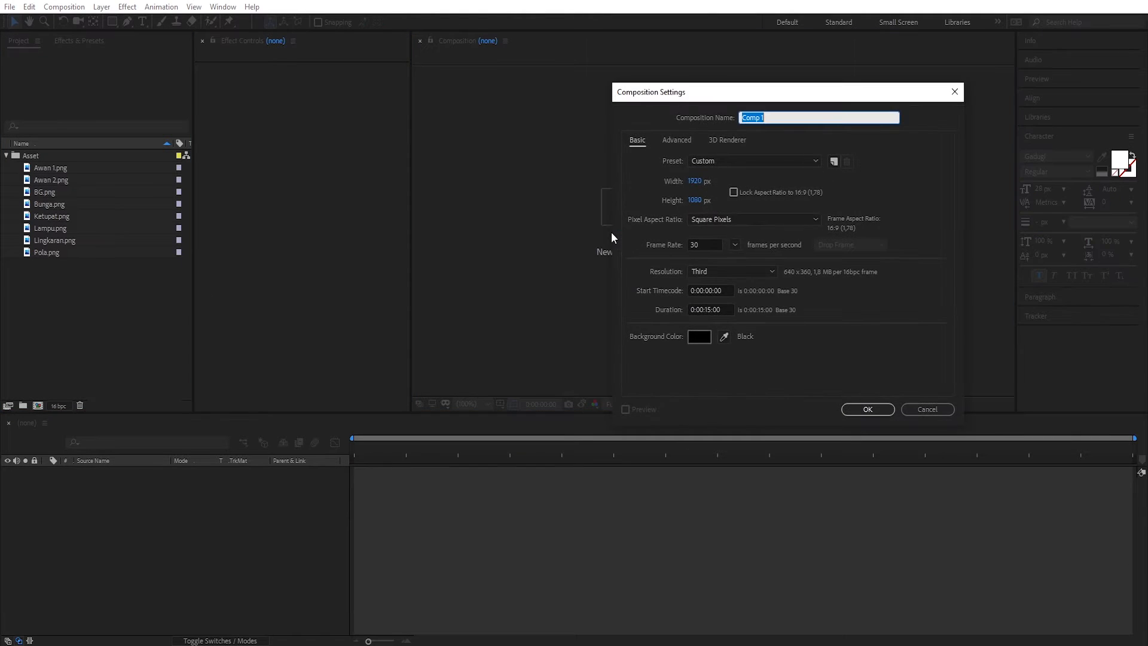
{"action": "type", "text": "Final"}
{"action": "left_click", "coordinate": [867, 409]}
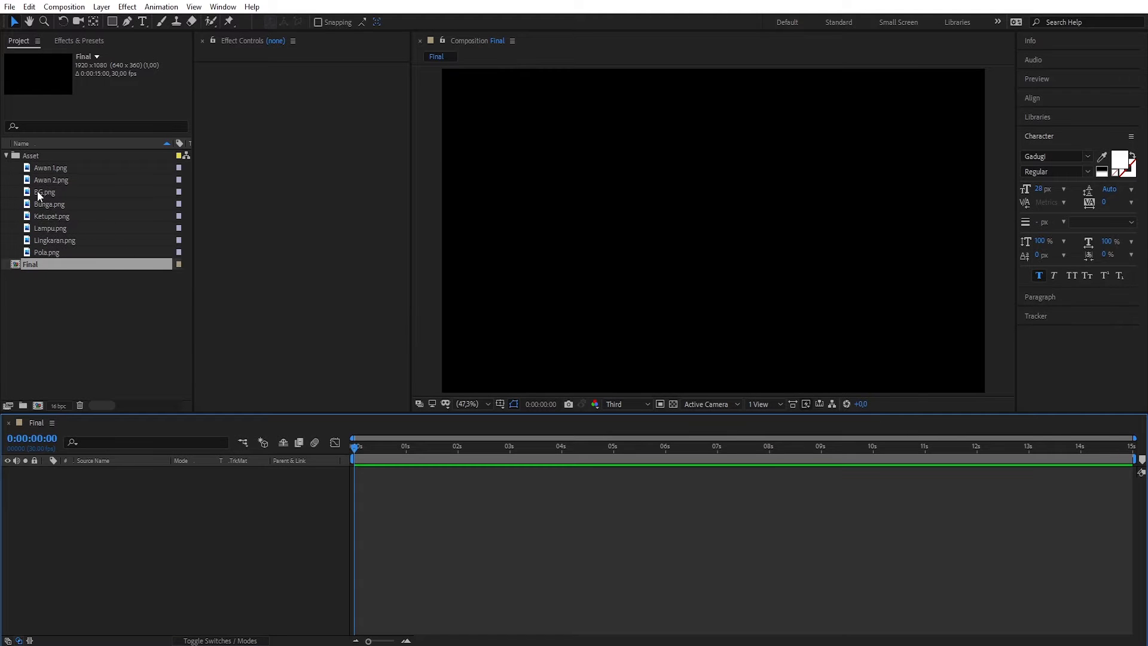
Add BG.png to the Final composition and shrink it proportionally until it only slightly overlaps the frame
{"action": "left_click_drag", "start_coordinate": [40, 191], "coordinate": [135, 527]}
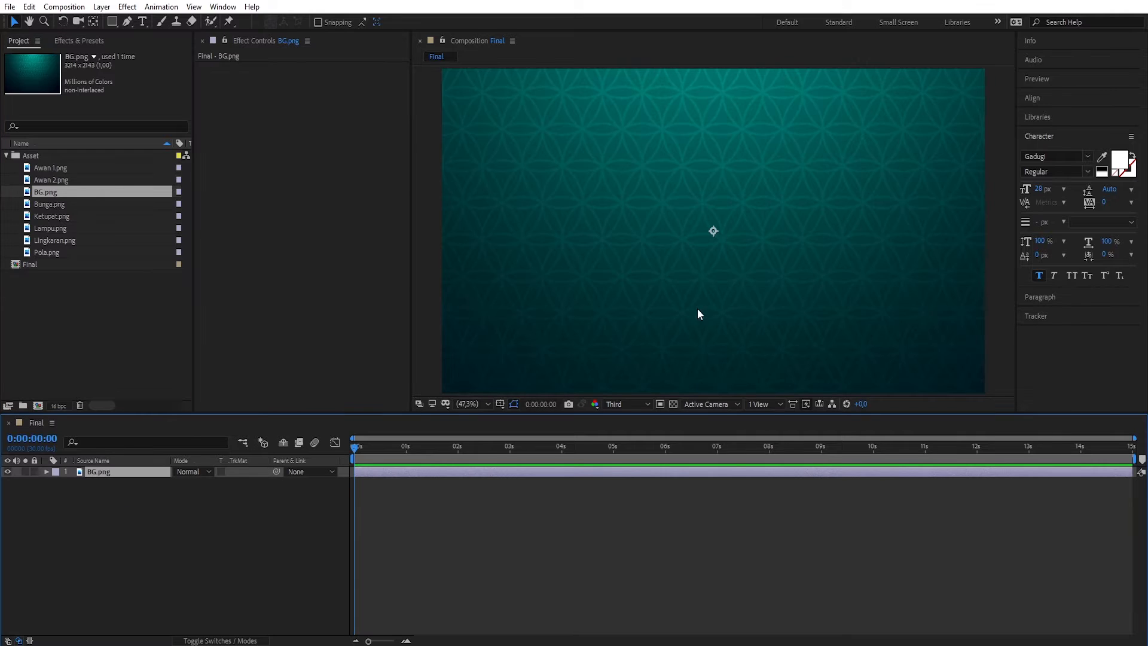
{"action": "key", "text": "comma"}
{"action": "key", "text": "comma"}
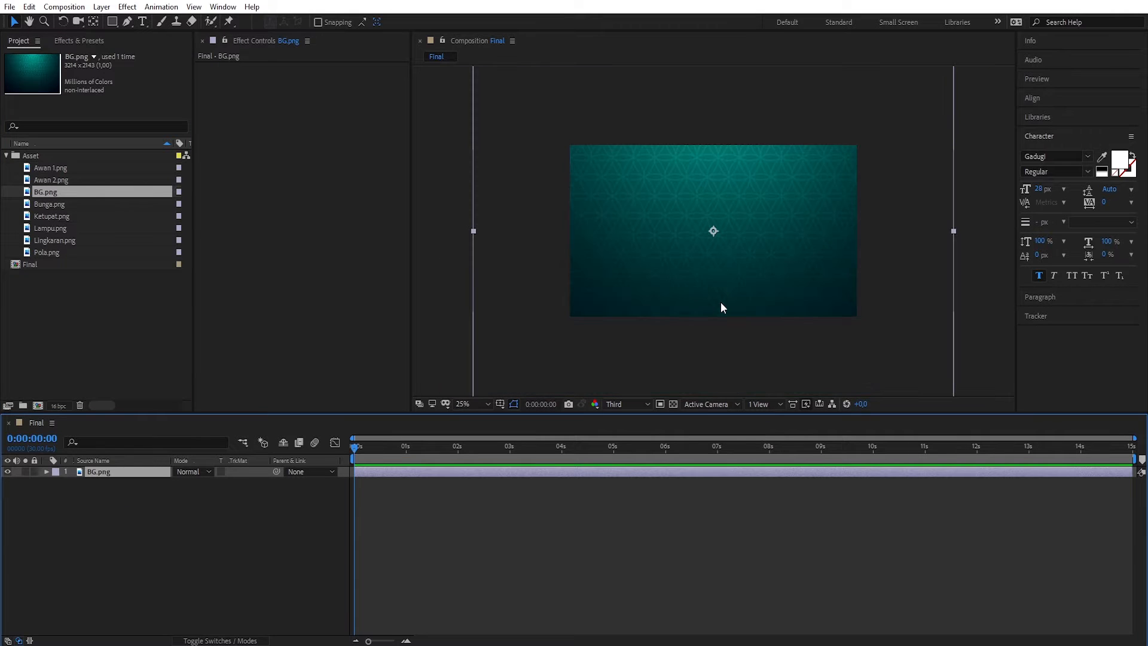
{"action": "left_click", "coordinate": [955, 232]}
{"action": "left_click_drag", "start_coordinate": [955, 231], "coordinate": [862, 235]}
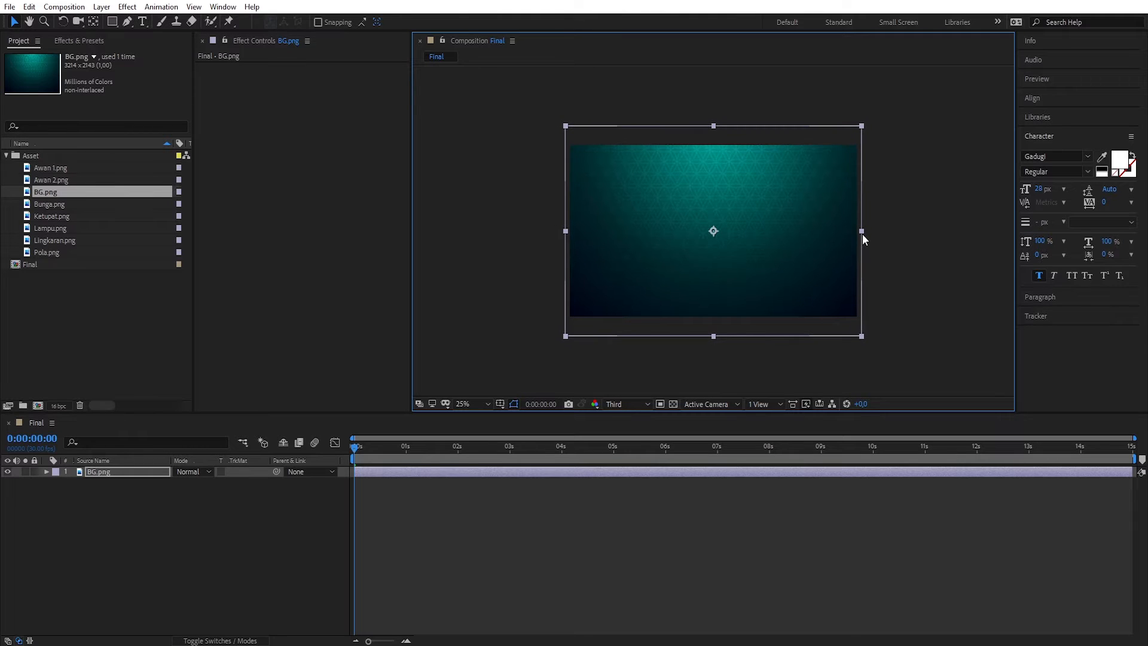
{"action": "left_click", "coordinate": [485, 404]}
{"action": "left_click", "coordinate": [484, 435]}
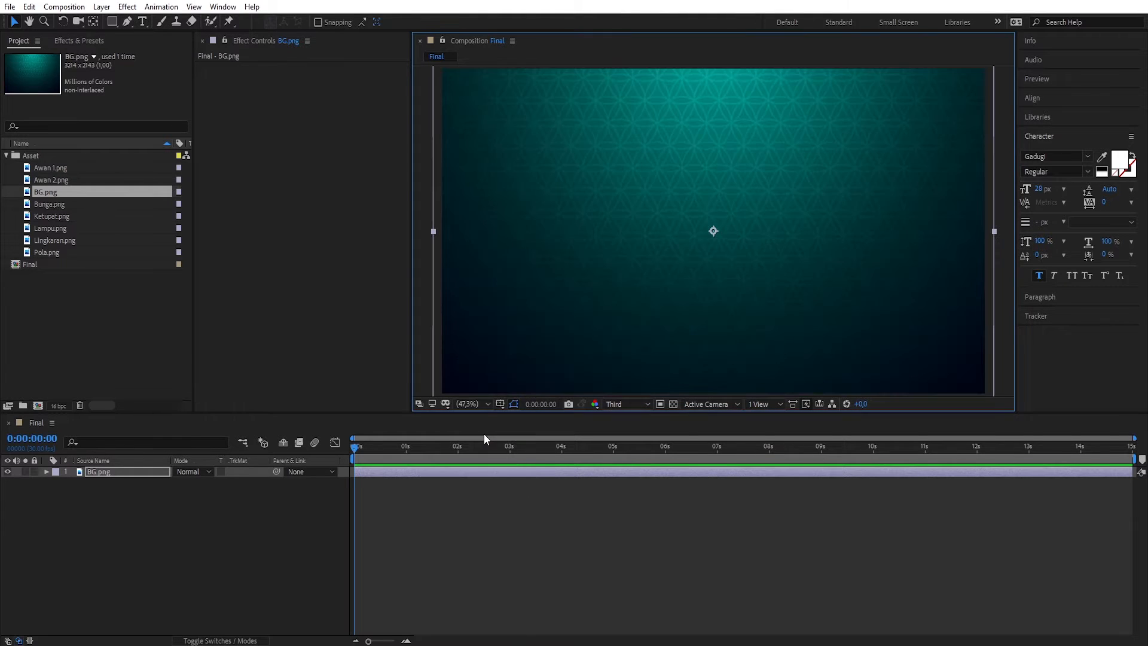
Create another new composition named Flower with the same default settings
{"action": "left_click", "coordinate": [114, 300]}
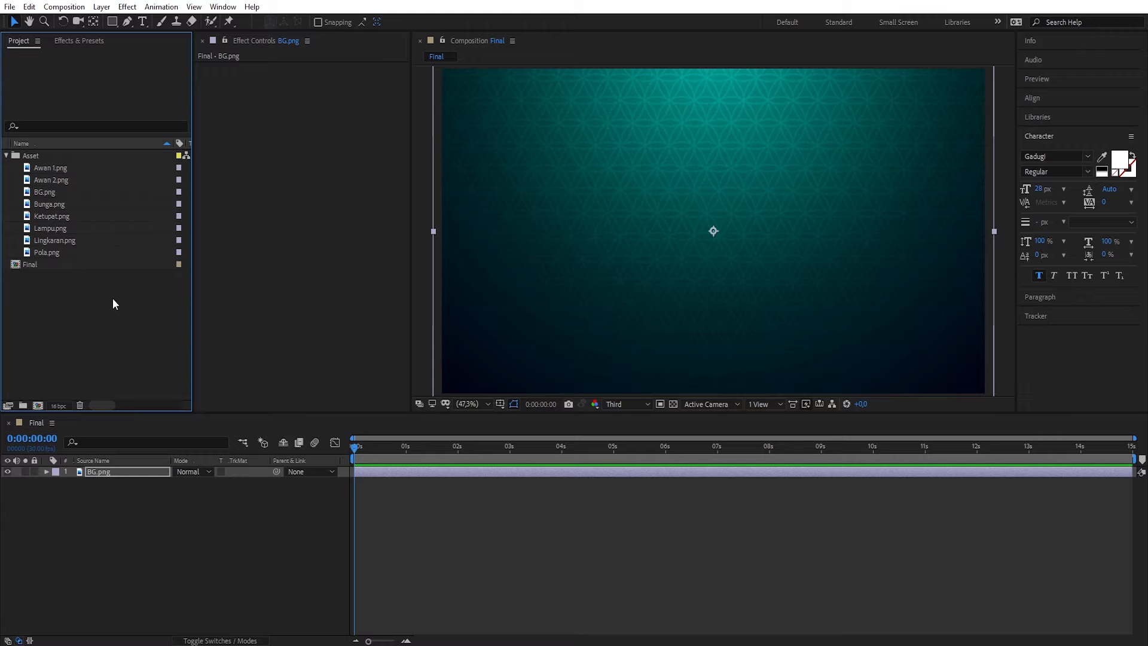
{"action": "left_click", "coordinate": [37, 406]}
{"action": "type", "text": "Flower"}
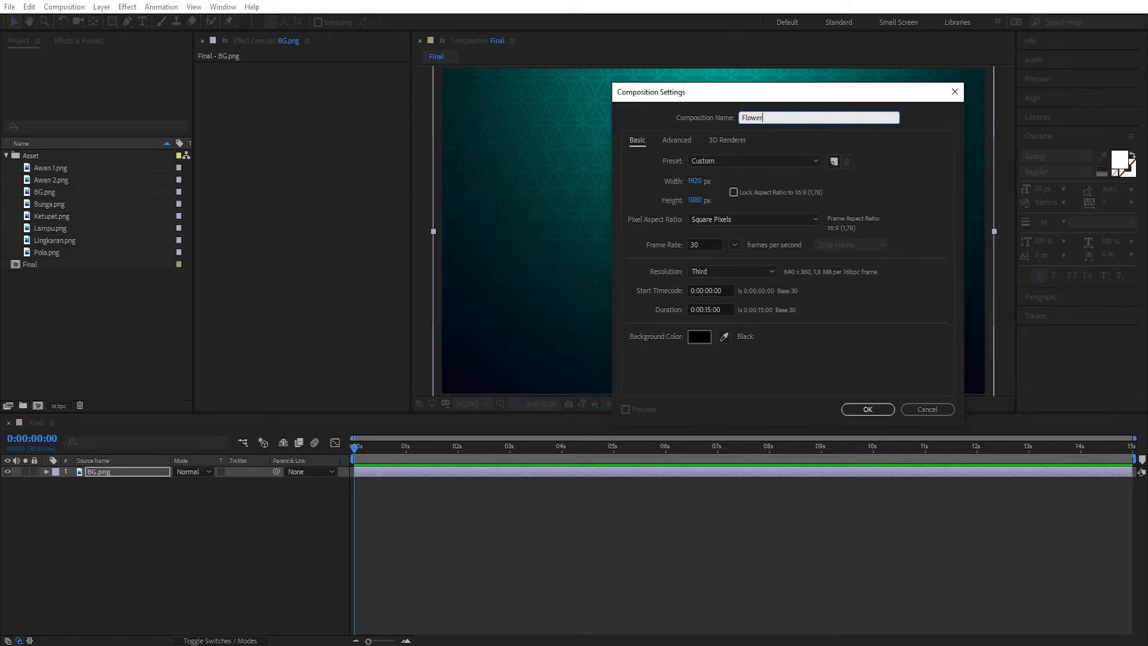
{"action": "left_click", "coordinate": [870, 410]}
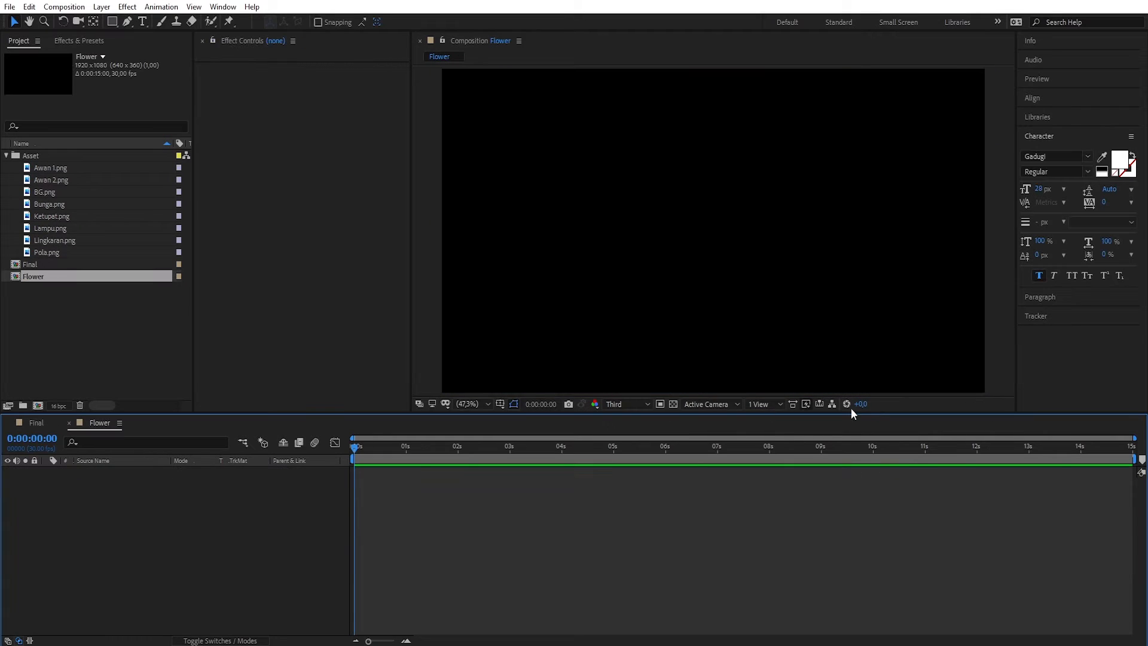
Add Bunga.png to the Flower composition and set its scale to 22%
{"action": "left_click_drag", "start_coordinate": [49, 205], "coordinate": [121, 500]}
{"action": "key", "text": "s"}
{"action": "left_click", "coordinate": [187, 484]}
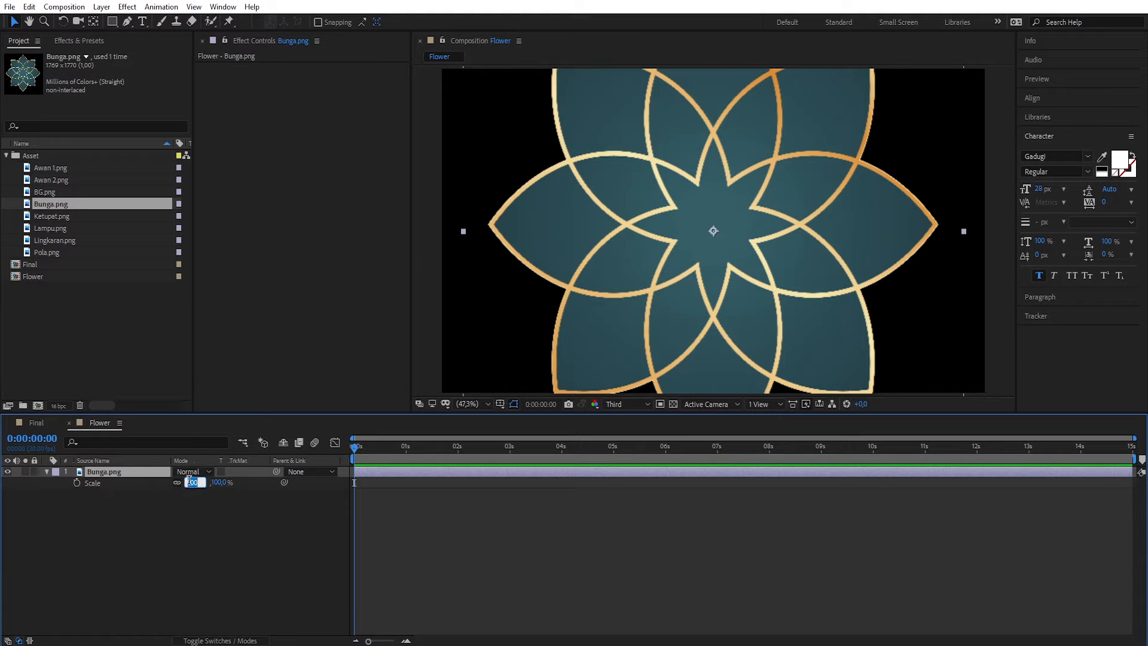
{"action": "type", "text": "22"}
{"action": "key", "text": "Return"}
Animate the Bunga.png layer's scale with keyframes of 0% at 0 seconds and 22% at 1 second
{"action": "left_click_drag", "start_coordinate": [354, 448], "coordinate": [404, 461]}
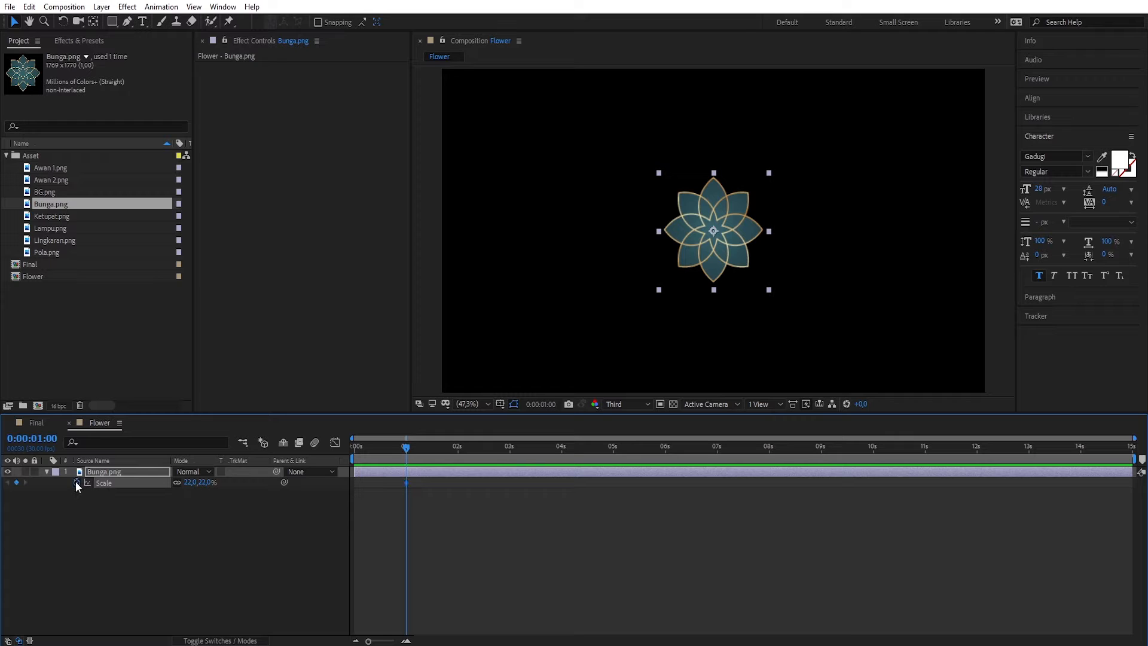
{"action": "left_click_drag", "start_coordinate": [405, 447], "coordinate": [348, 449]}
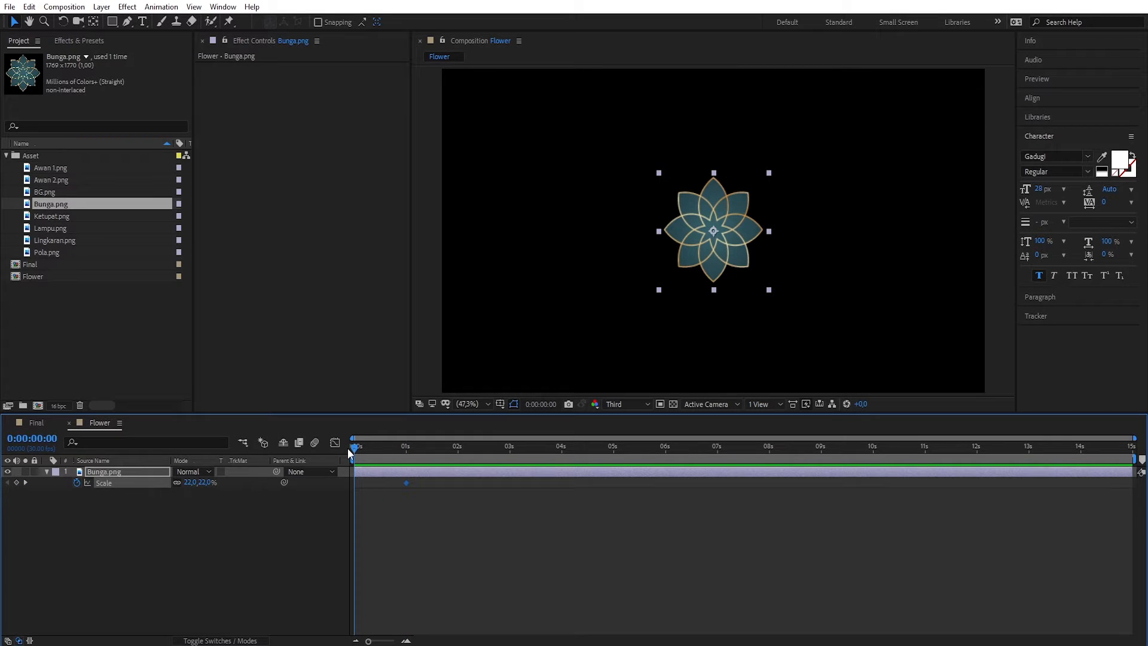
{"action": "left_click", "coordinate": [189, 483]}
{"action": "type", "text": "0"}
{"action": "key", "text": "Return"}
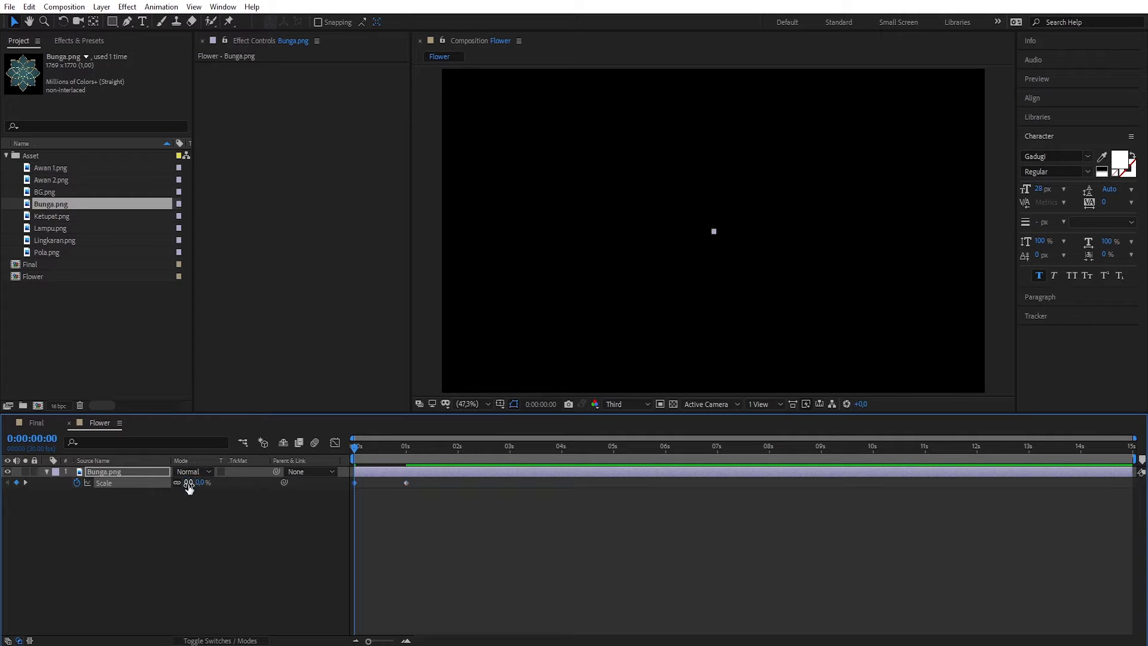
Apply Easy Ease to the first scale keyframe, lengthen its speed handle in the Graph Editor, and preview the growth
{"action": "right_click", "coordinate": [354, 483]}
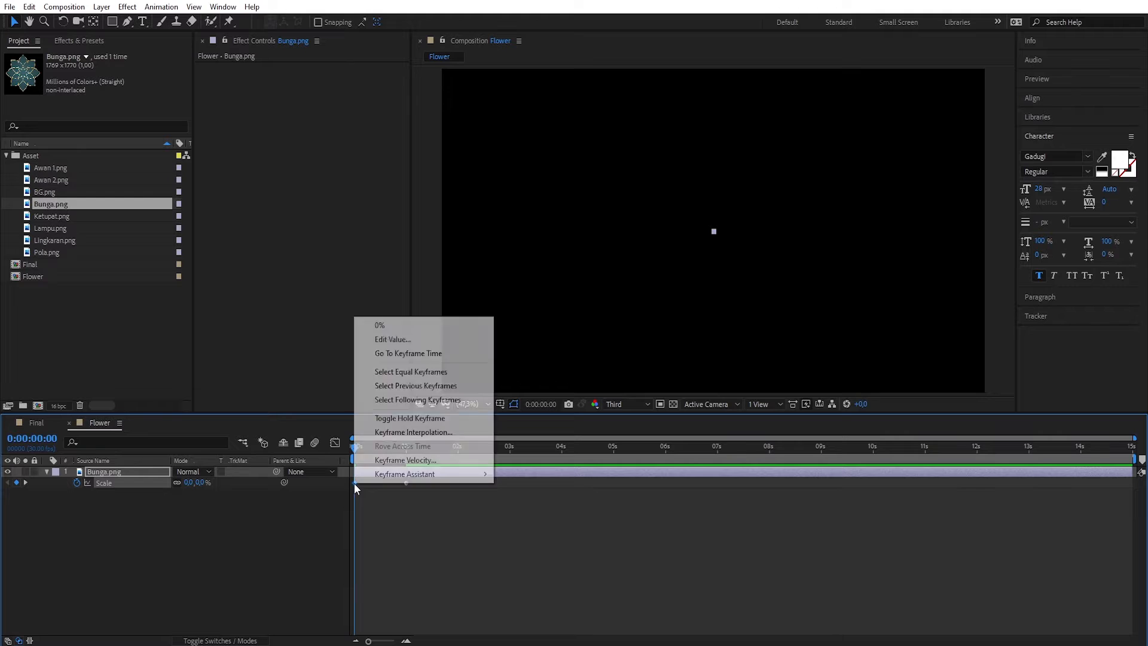
{"action": "mouse_move", "coordinate": [389, 477]}
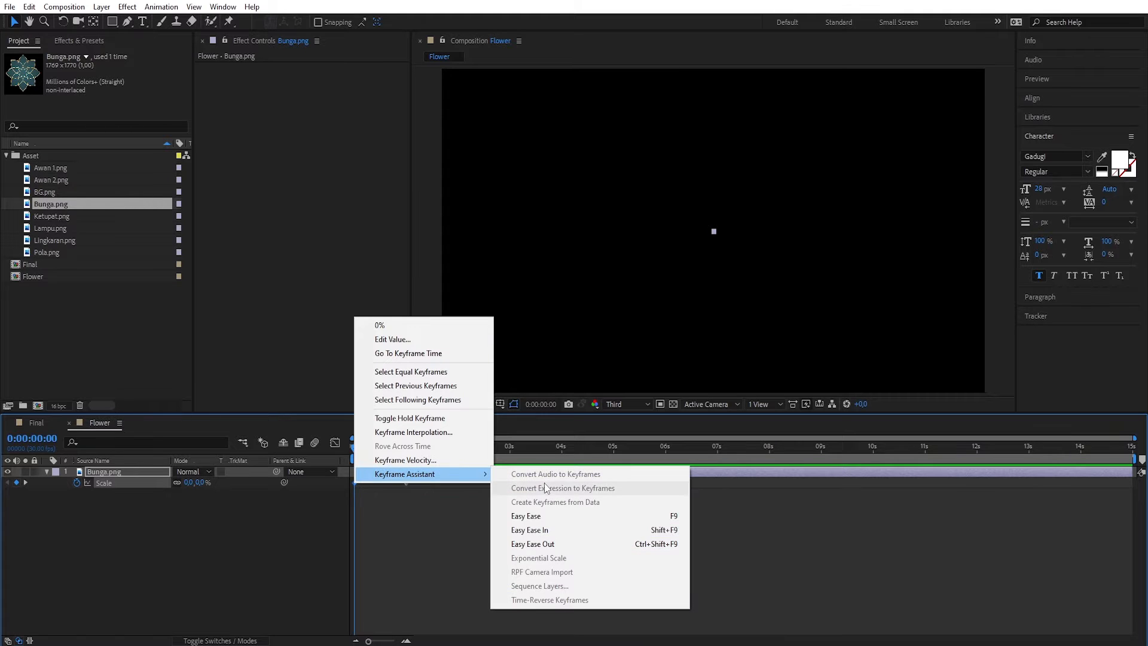
{"action": "left_click", "coordinate": [529, 518]}
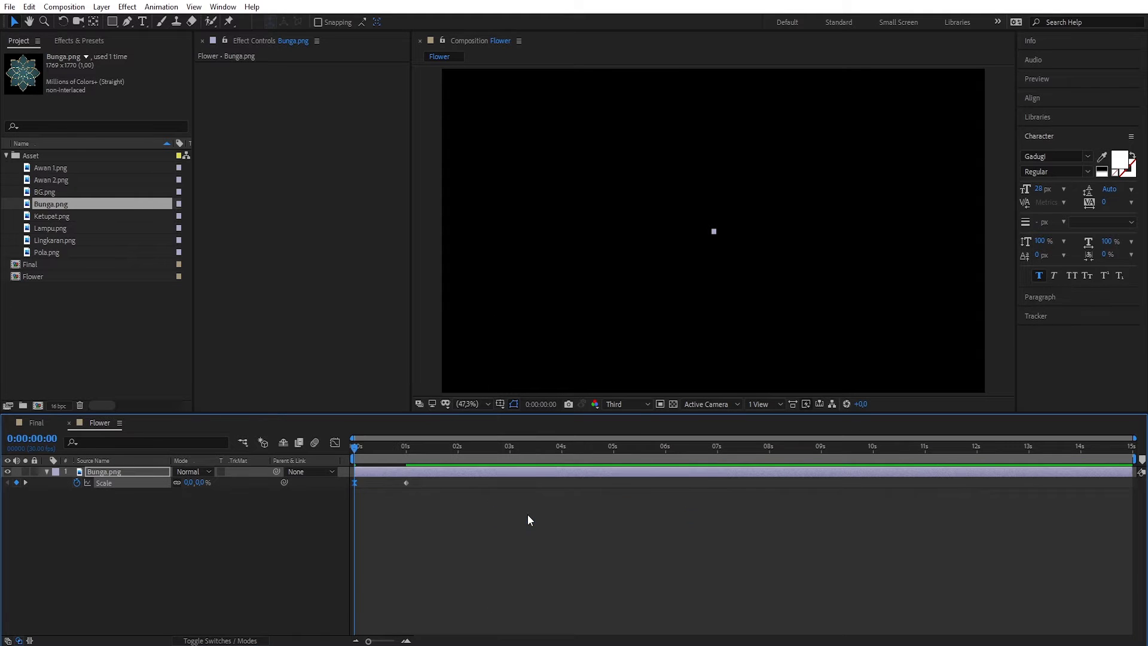
{"action": "left_click", "coordinate": [335, 442]}
{"action": "left_click_drag", "start_coordinate": [363, 606], "coordinate": [376, 606]}
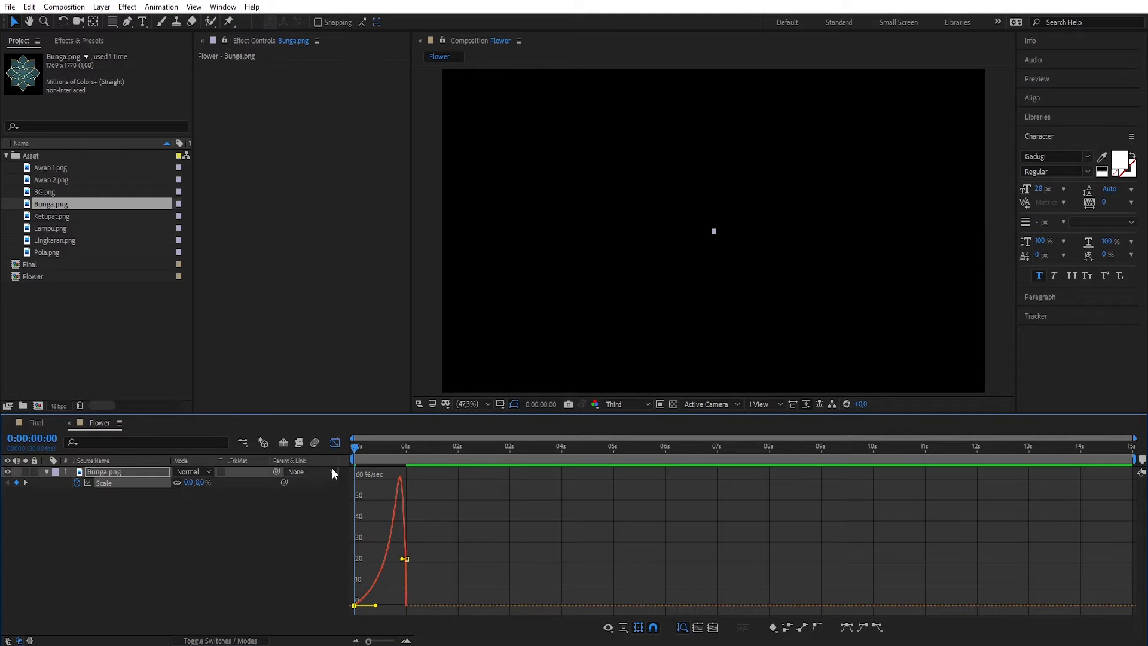
{"action": "left_click", "coordinate": [335, 443]}
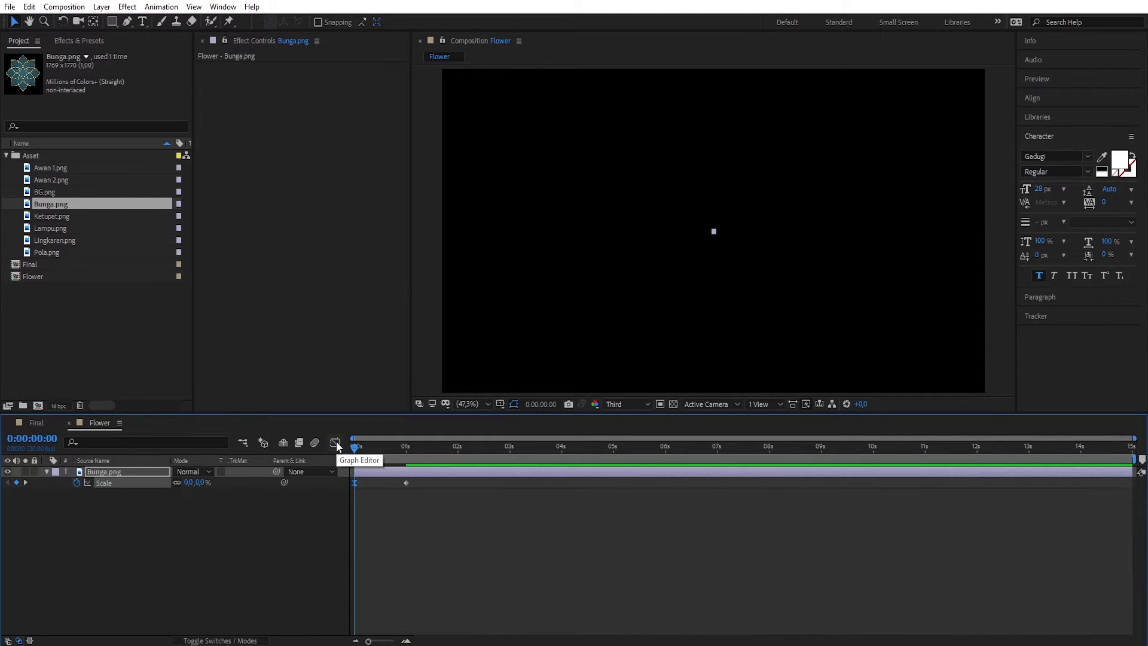
{"action": "left_click_drag", "start_coordinate": [355, 453], "coordinate": [366, 448]}
{"action": "key", "text": "space"}
{"action": "key", "text": "space"}
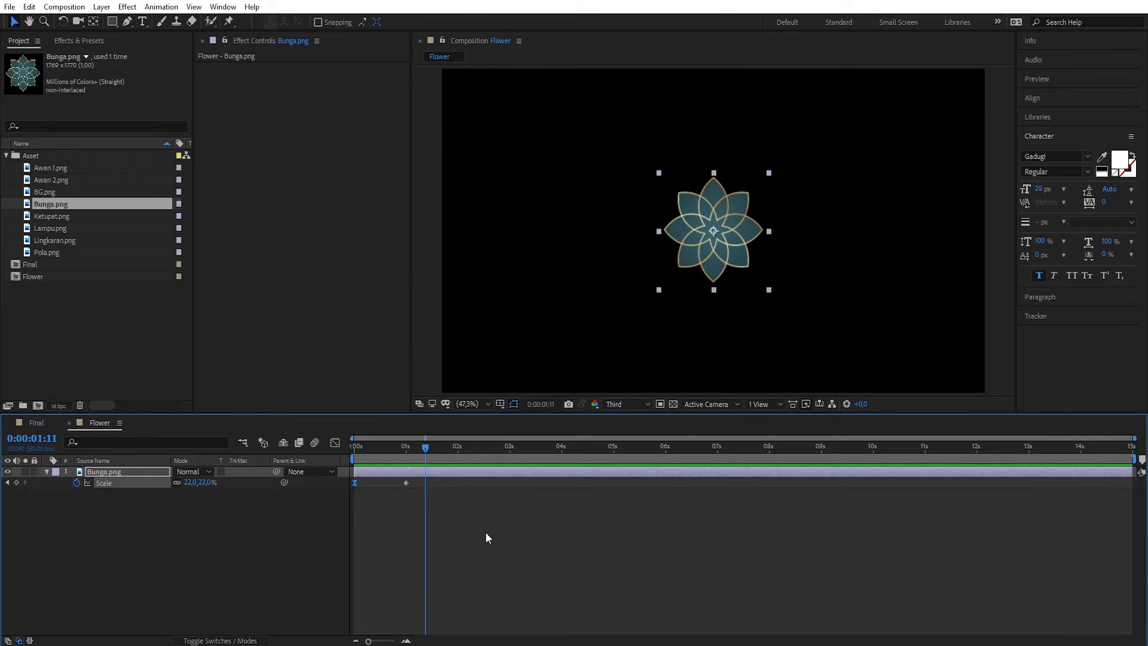
Switch to Notepad and copy the Bounce Script code from code expresion.txt, without its heading, then return to After Effects
{"action": "key", "text": "alt+Tab"}
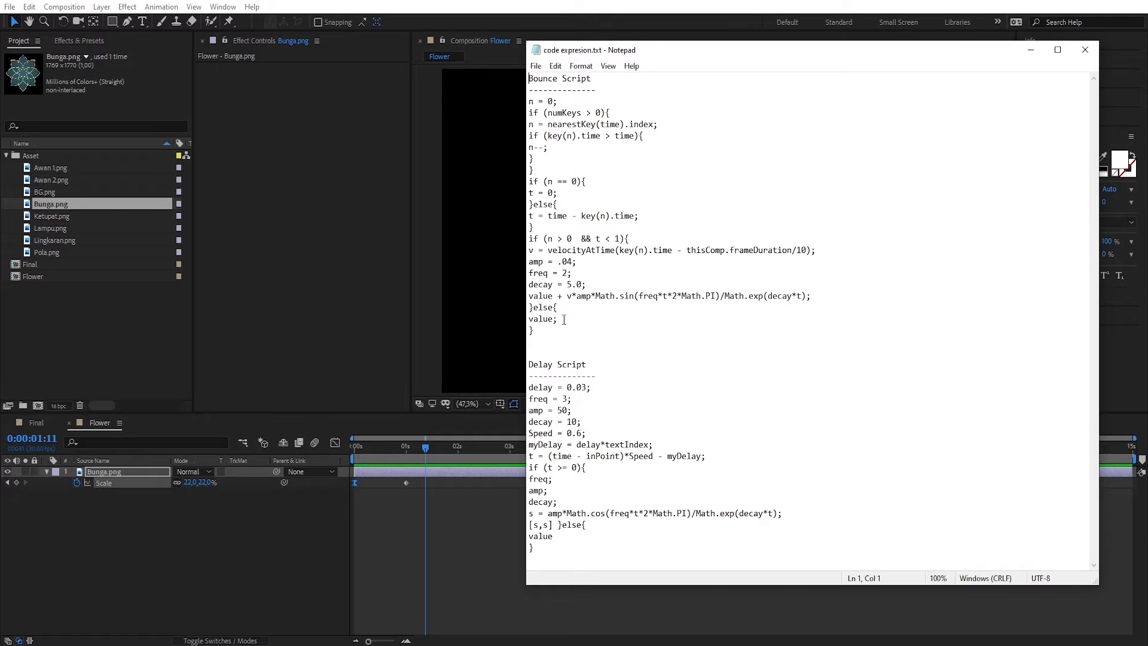
{"action": "left_click_drag", "start_coordinate": [534, 330], "coordinate": [528, 101]}
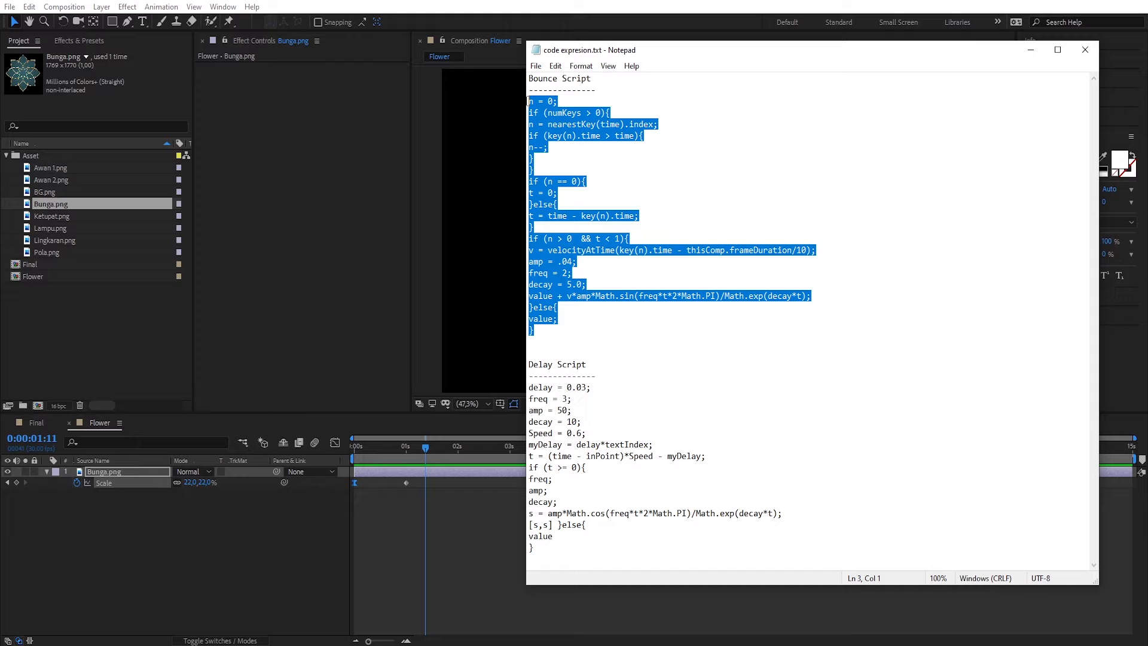
{"action": "right_click", "coordinate": [556, 115]}
{"action": "left_click", "coordinate": [585, 158]}
{"action": "key", "text": "alt+Tab"}
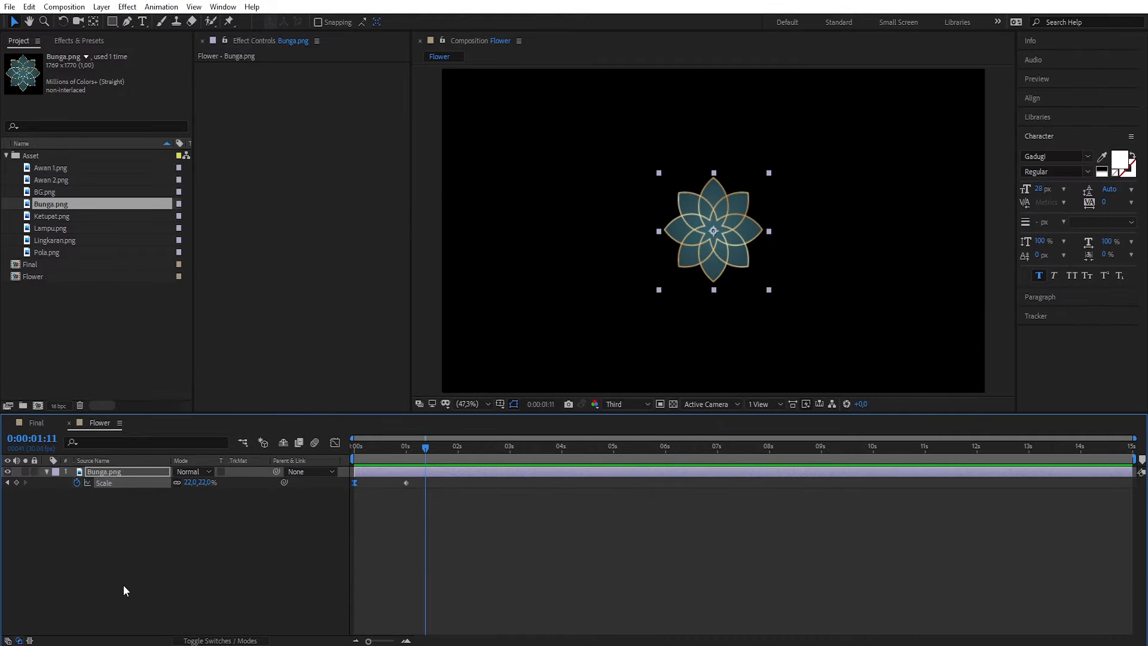
Add the copied bounce code as an expression on the Bunga.png layer's scale and preview the animation from the start
{"action": "left_click", "coordinate": [76, 483], "text": "alt"}
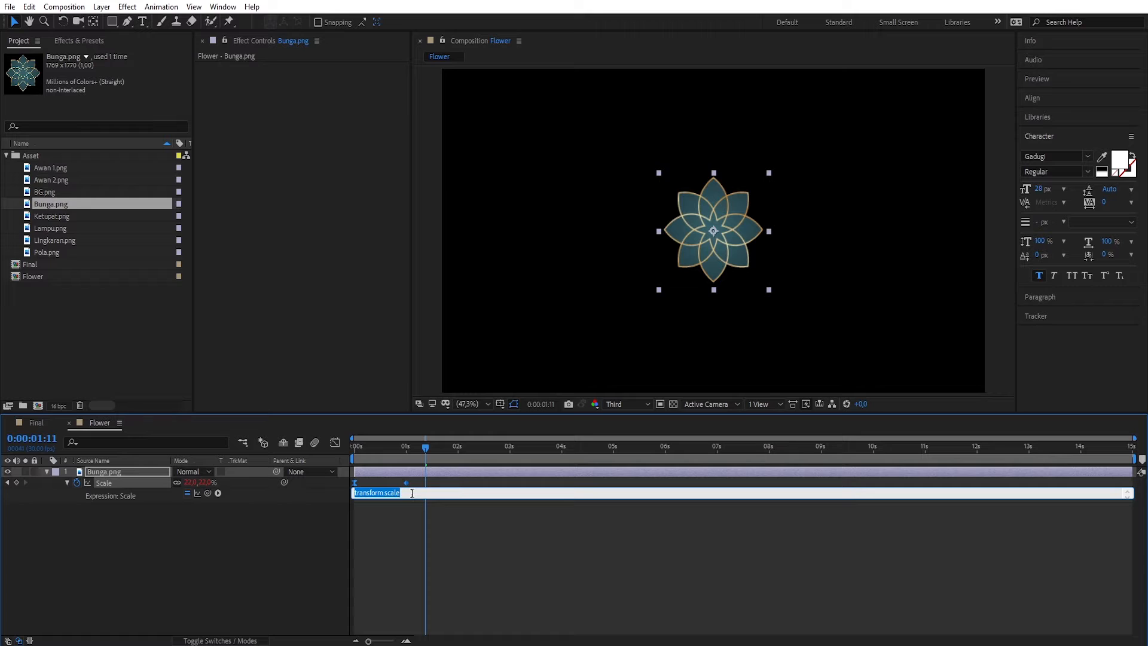
{"action": "key", "text": "ctrl+v"}
{"action": "left_click", "coordinate": [403, 536]}
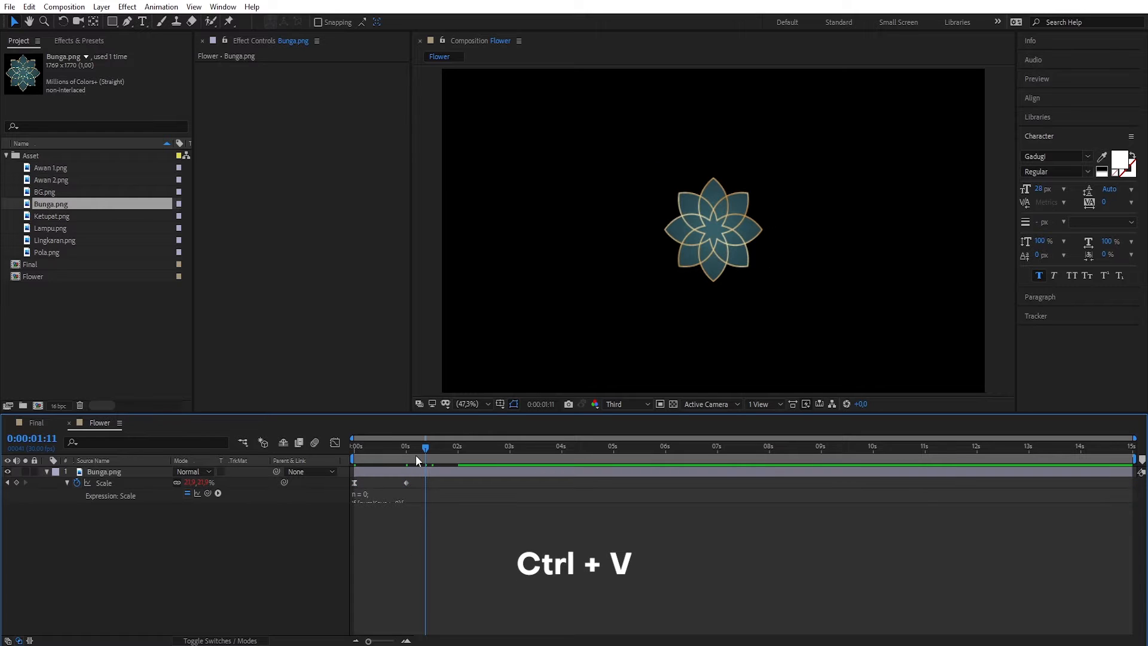
{"action": "left_click_drag", "start_coordinate": [424, 448], "coordinate": [354, 453]}
{"action": "key", "text": "space"}
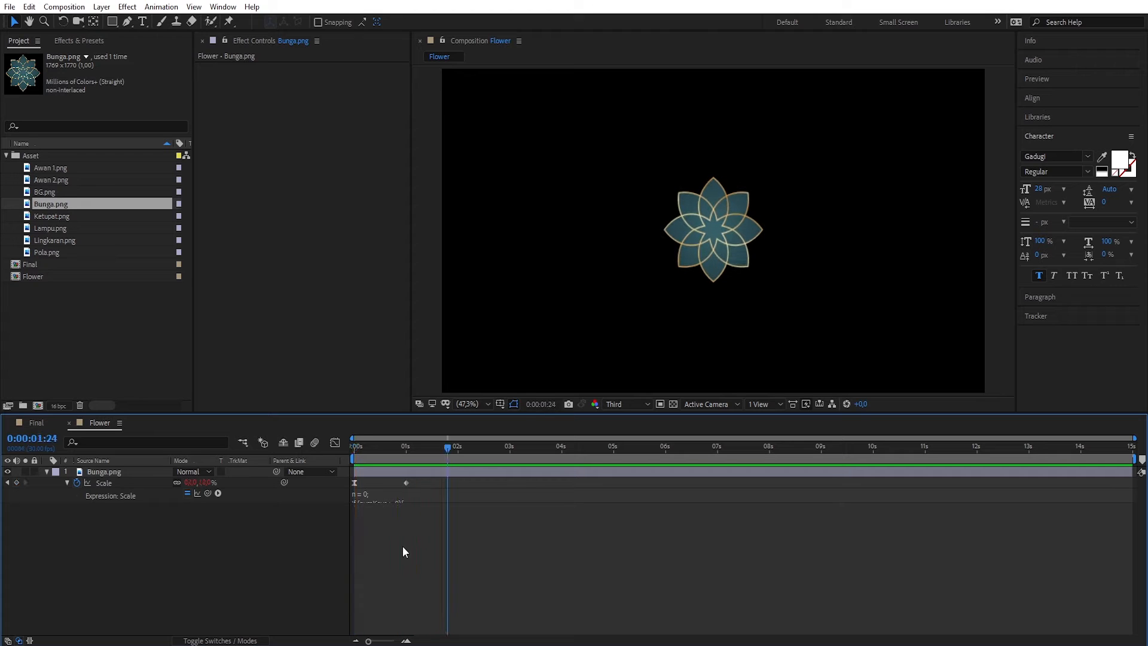
Add the expression time*10 to the Bunga.png layer's rotation and preview the spinning flower
{"action": "left_click", "coordinate": [95, 472]}
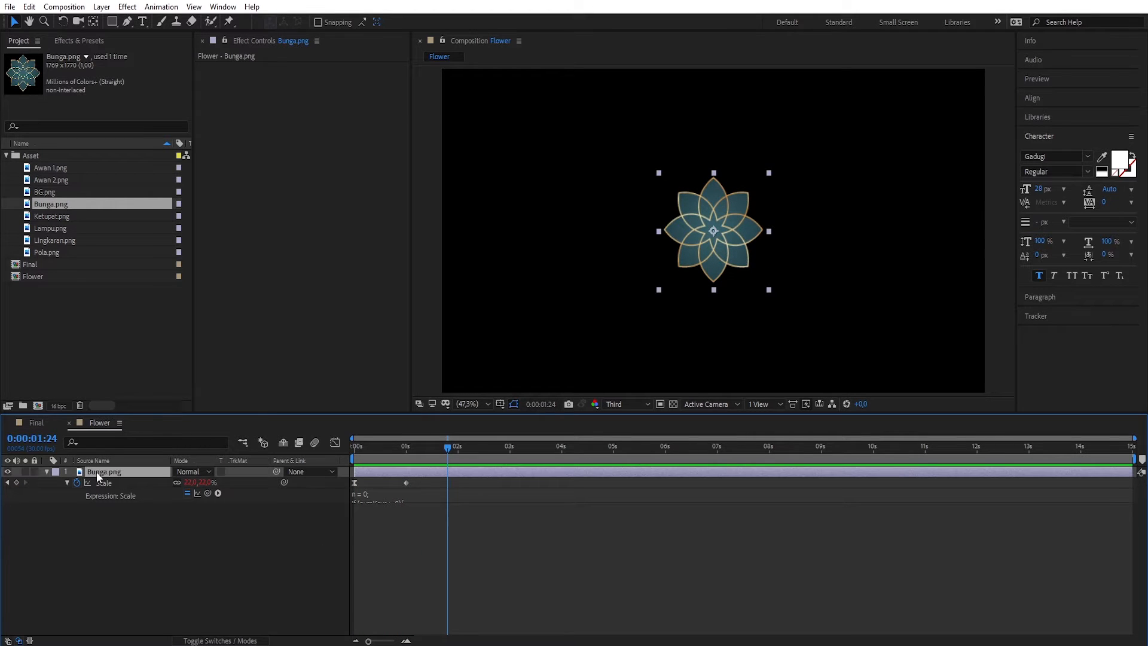
{"action": "key", "text": "r"}
{"action": "left_click", "coordinate": [76, 484], "text": "alt"}
{"action": "type", "text": "time*10"}
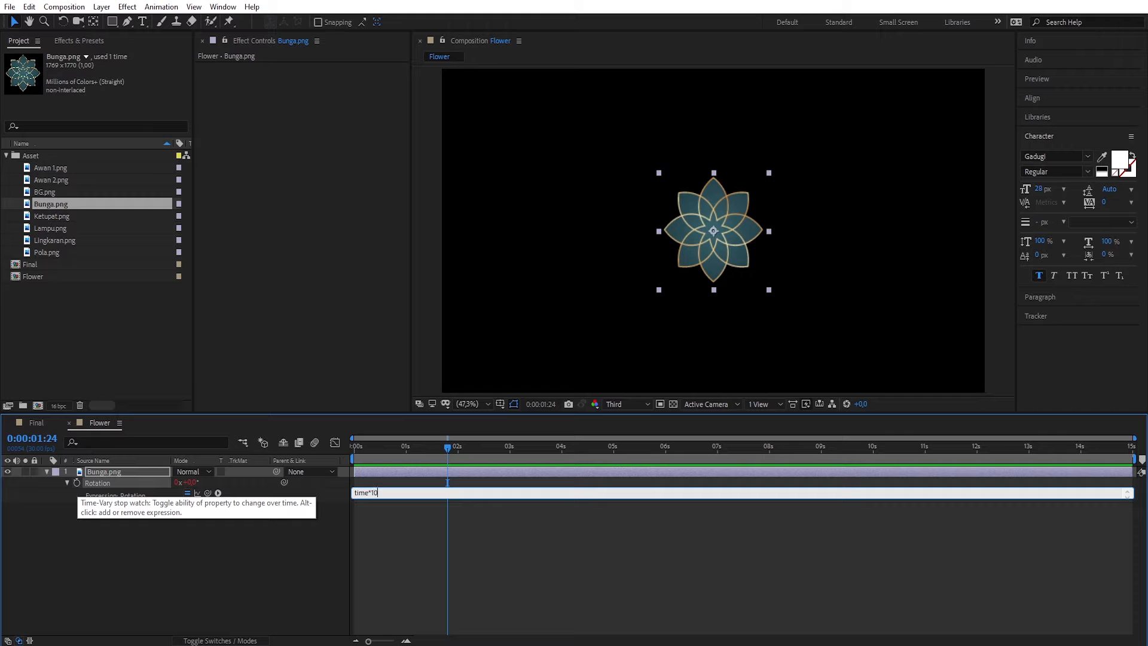
{"action": "left_click", "coordinate": [374, 526]}
{"action": "left_click_drag", "start_coordinate": [446, 452], "coordinate": [332, 467]}
{"action": "key", "text": "space"}
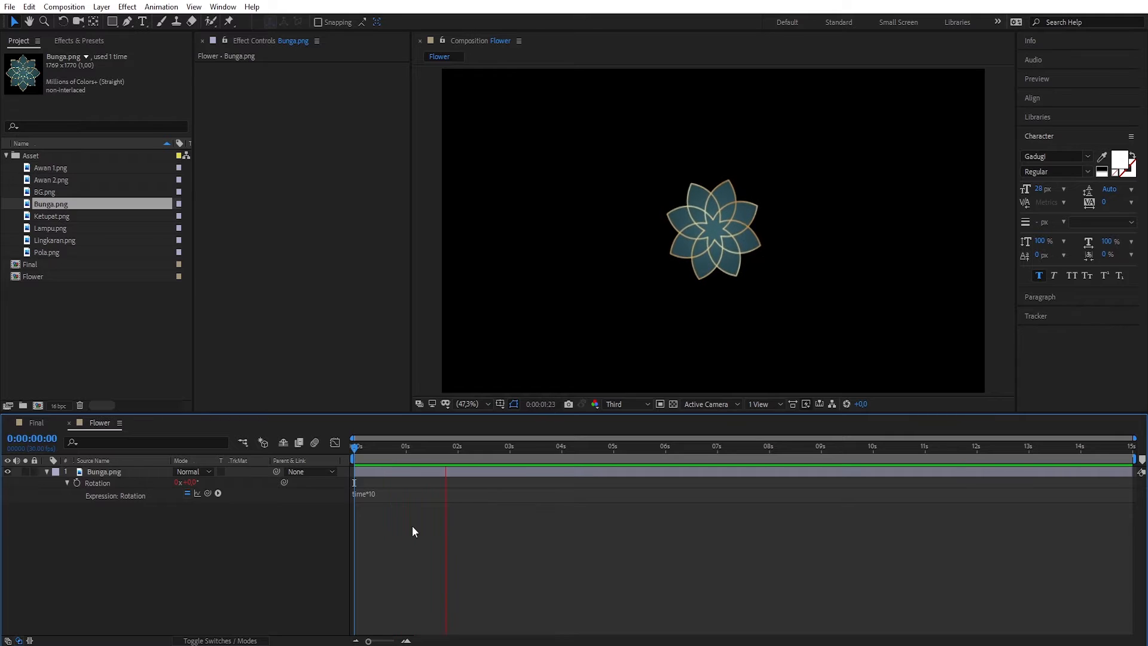
{"action": "left_click_drag", "start_coordinate": [476, 446], "coordinate": [433, 476]}
Collapse the Bunga.png layer's properties and move the flower to the upper-left corner of the frame, partly cut off by its edges
{"action": "left_click", "coordinate": [382, 538]}
{"action": "left_click", "coordinate": [41, 472]}
{"action": "left_click", "coordinate": [47, 472]}
{"action": "left_click", "coordinate": [402, 513]}
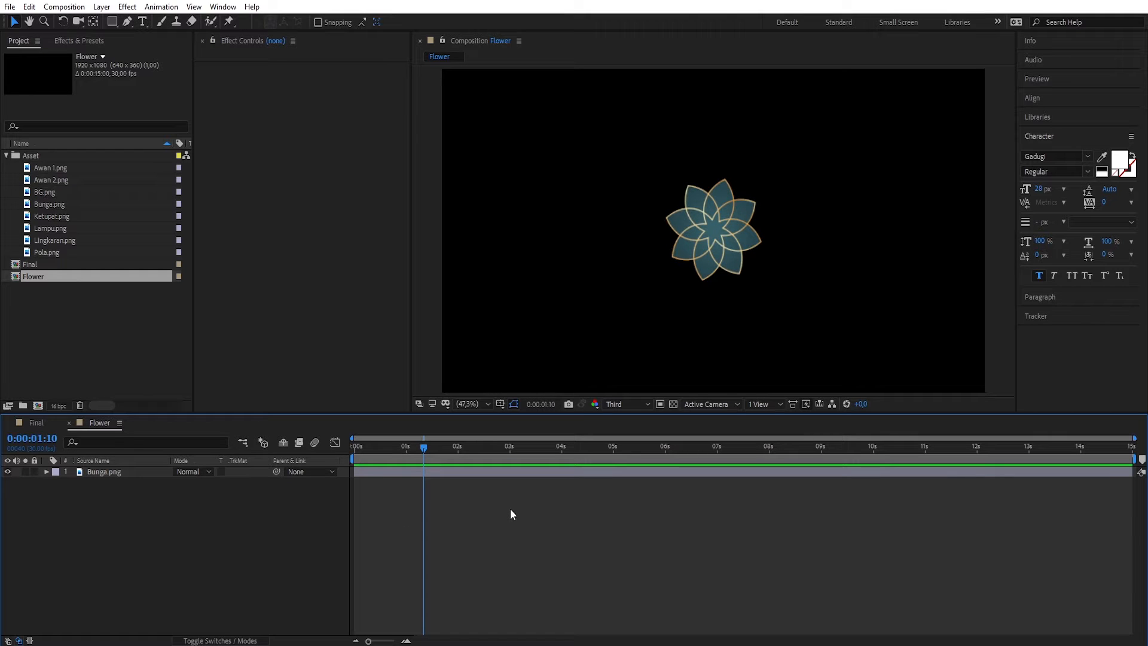
{"action": "left_click", "coordinate": [704, 242]}
{"action": "left_click_drag", "start_coordinate": [698, 241], "coordinate": [447, 101]}
{"action": "key", "text": "Return"}
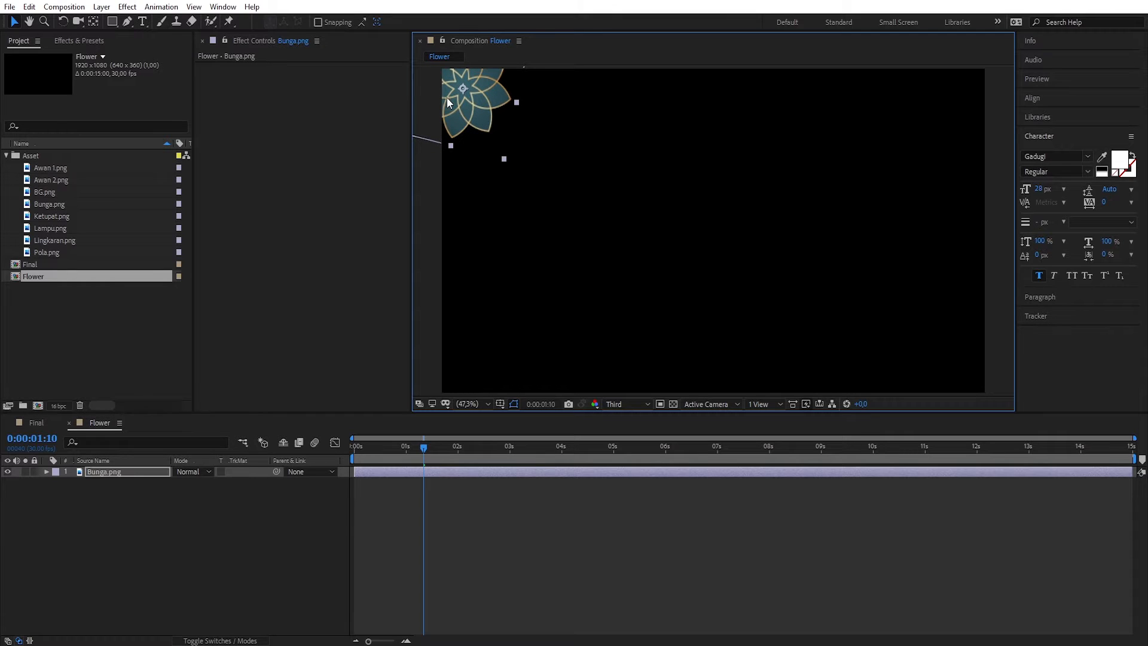
Duplicate the Bunga.png layer and set the upper copy's scale keyframe at 1 second to 16%
{"action": "left_click", "coordinate": [111, 475]}
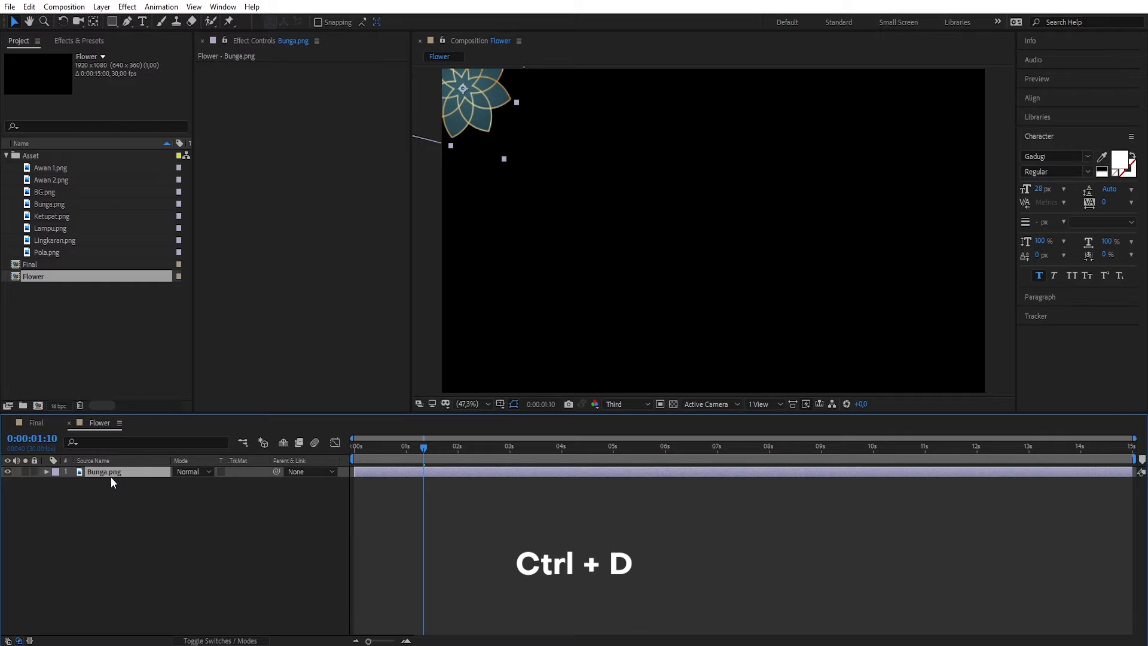
{"action": "key", "text": "ctrl+d"}
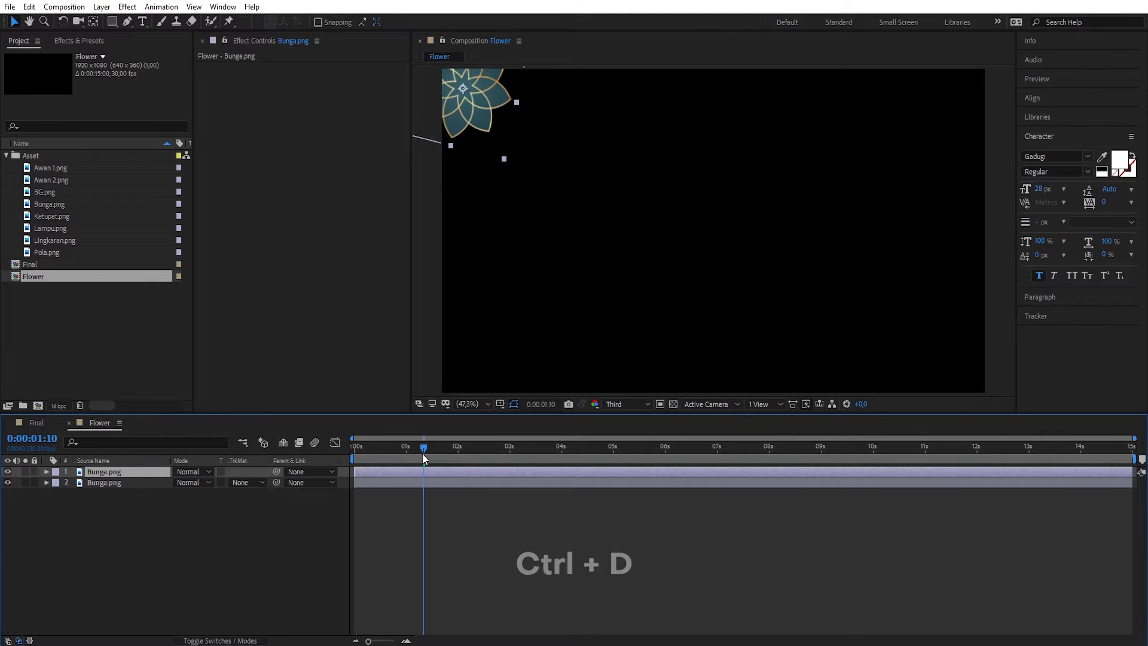
{"action": "left_click_drag", "start_coordinate": [422, 448], "coordinate": [404, 447]}
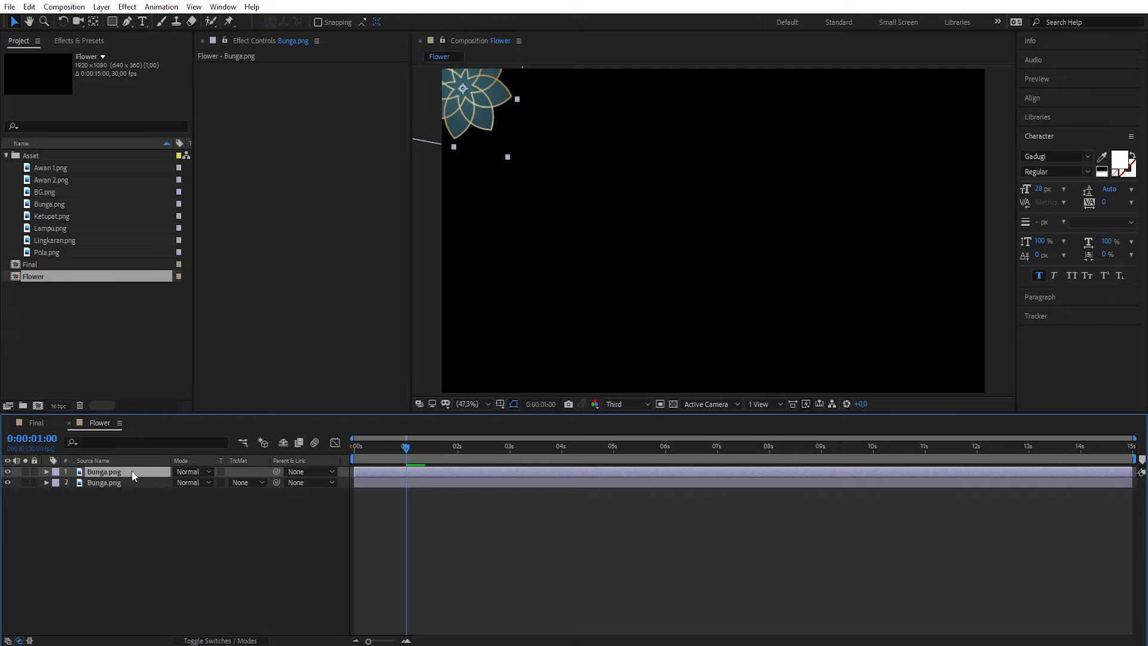
{"action": "key", "text": "alt+shift+s"}
{"action": "left_click", "coordinate": [406, 482]}
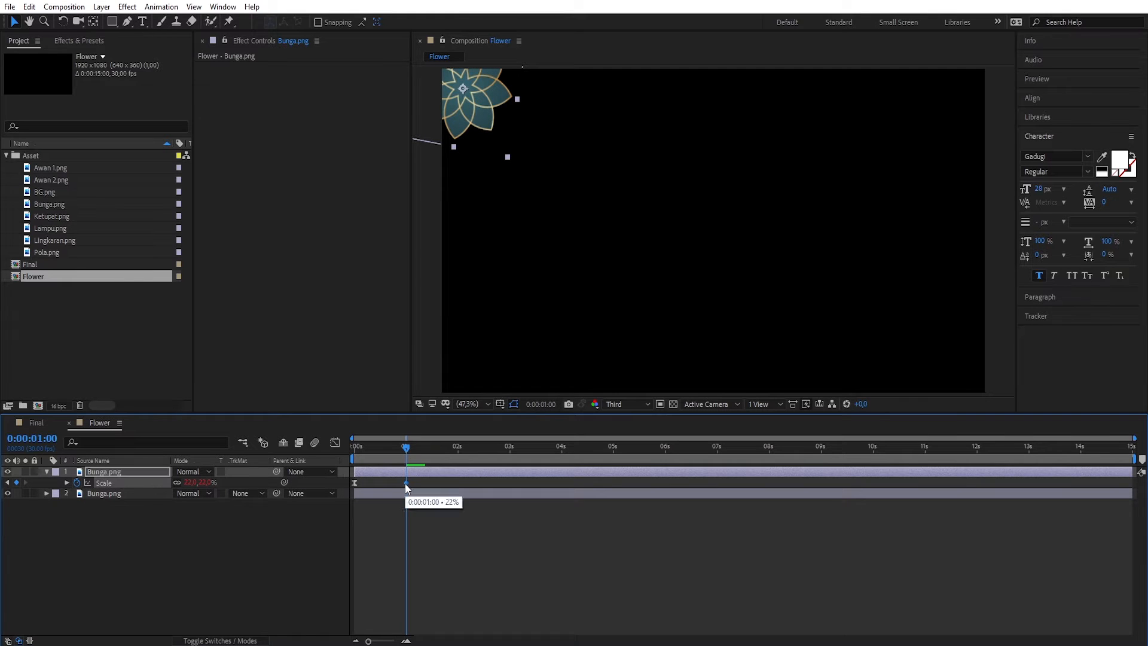
{"action": "left_click", "coordinate": [203, 482]}
{"action": "type", "text": "16"}
{"action": "key", "text": "Return"}
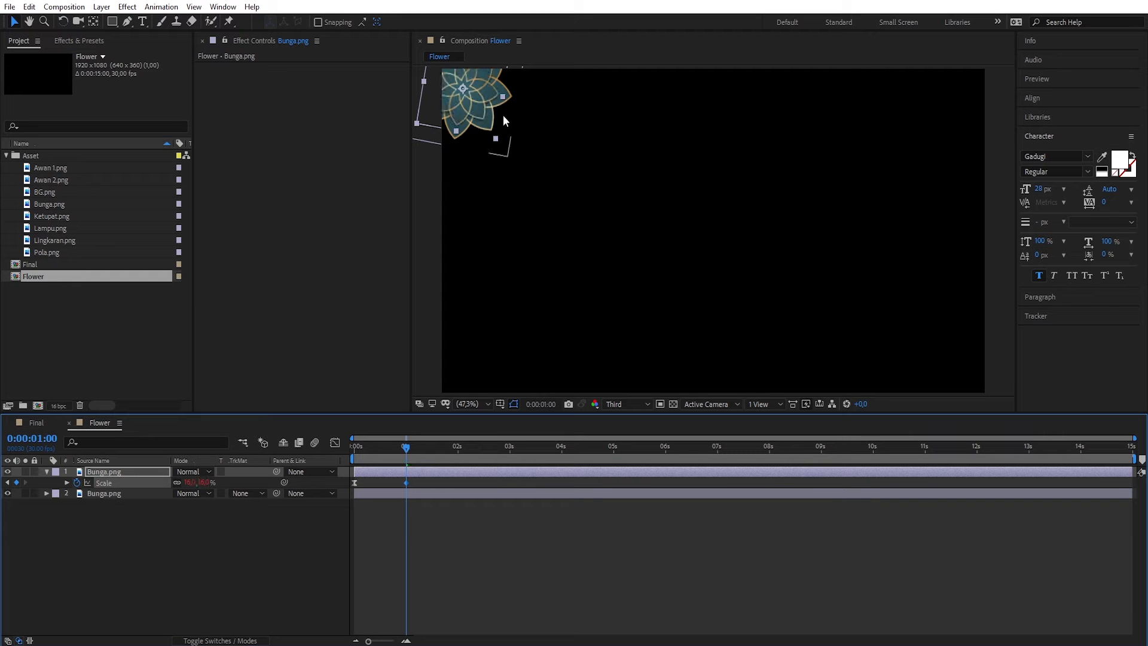
Place the small flower below the corner flower on the frame's left edge, and move a duplicate of it to the top edge beside the corner flower
{"action": "left_click_drag", "start_coordinate": [476, 106], "coordinate": [451, 162]}
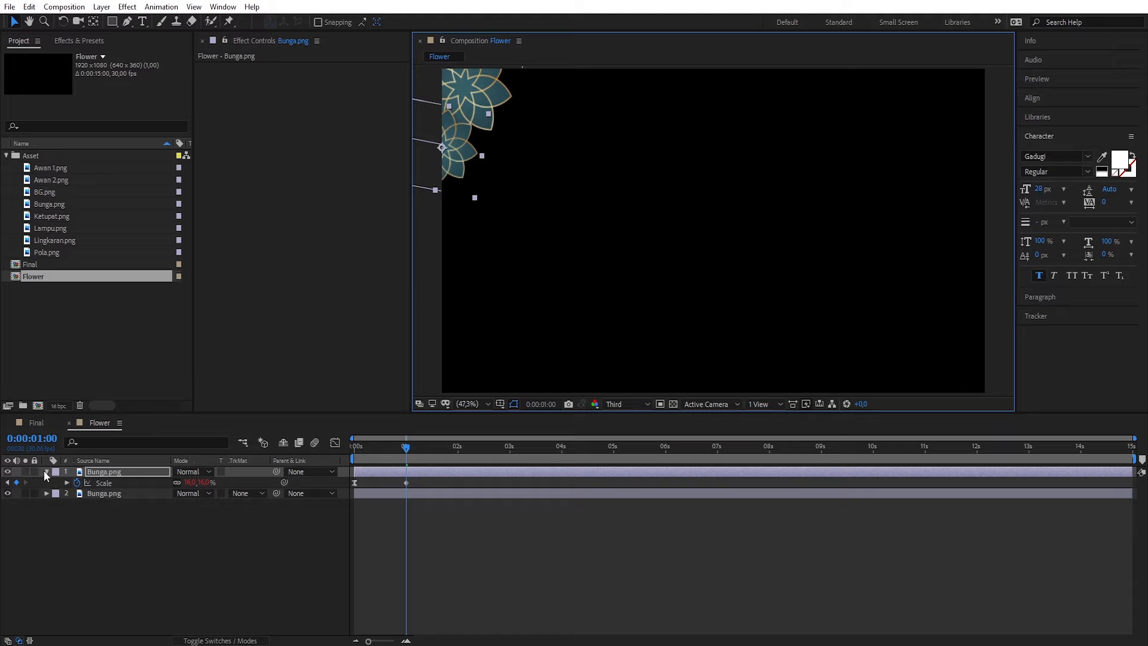
{"action": "left_click", "coordinate": [46, 472]}
{"action": "left_click", "coordinate": [102, 471]}
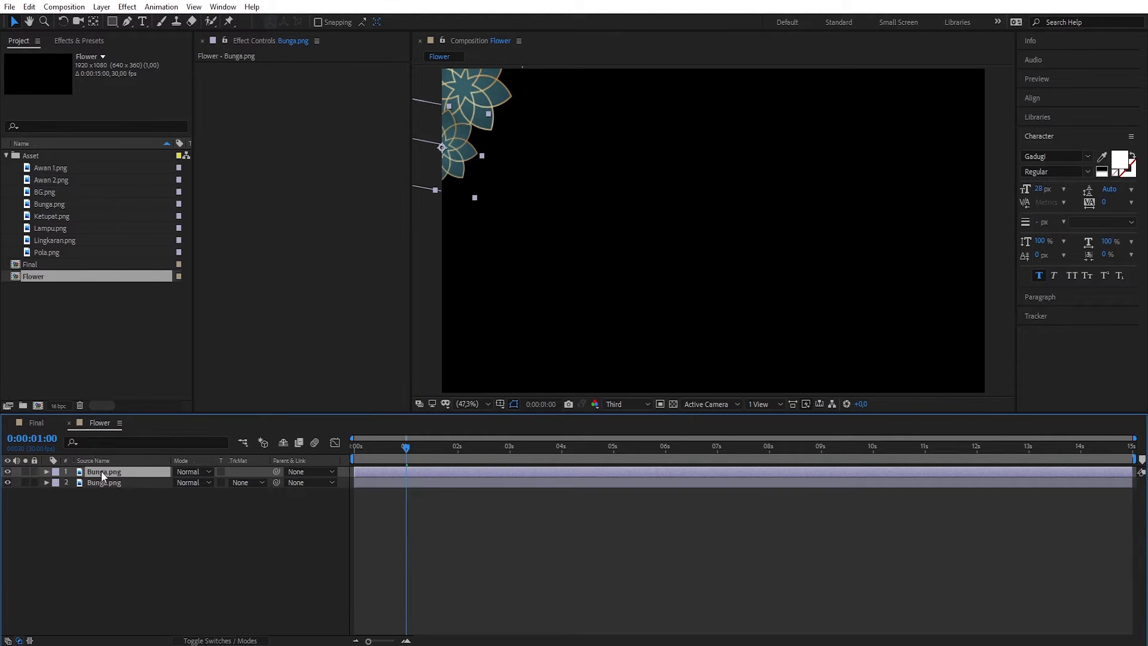
{"action": "key", "text": "ctrl+d"}
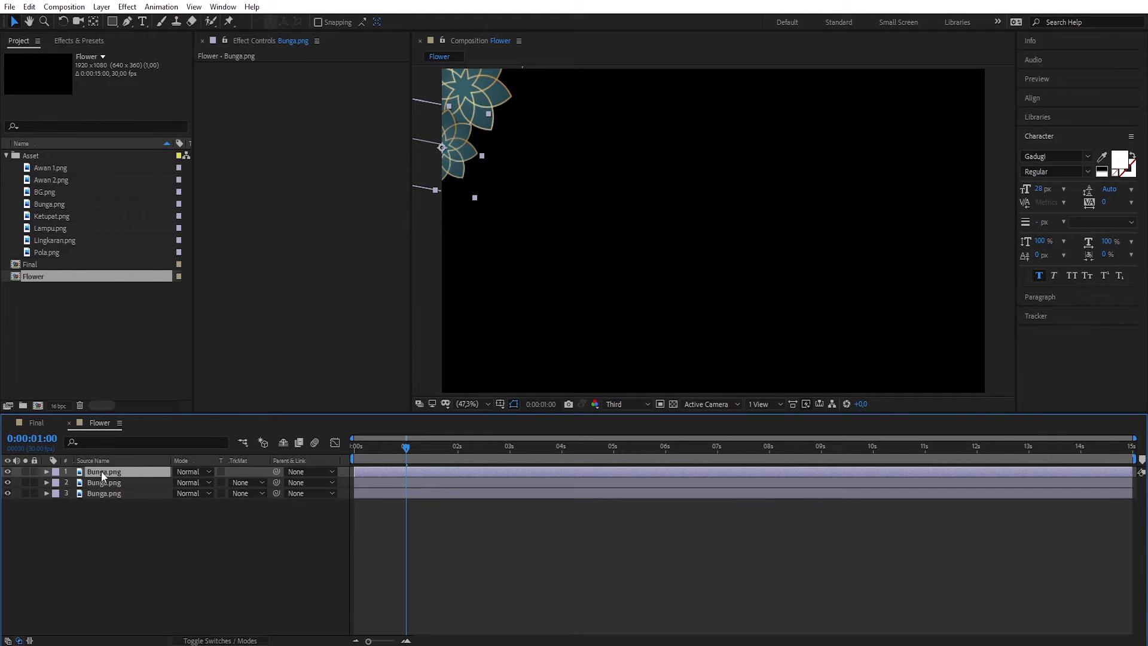
{"action": "left_click_drag", "start_coordinate": [460, 138], "coordinate": [528, 75]}
{"action": "key", "text": "Return"}
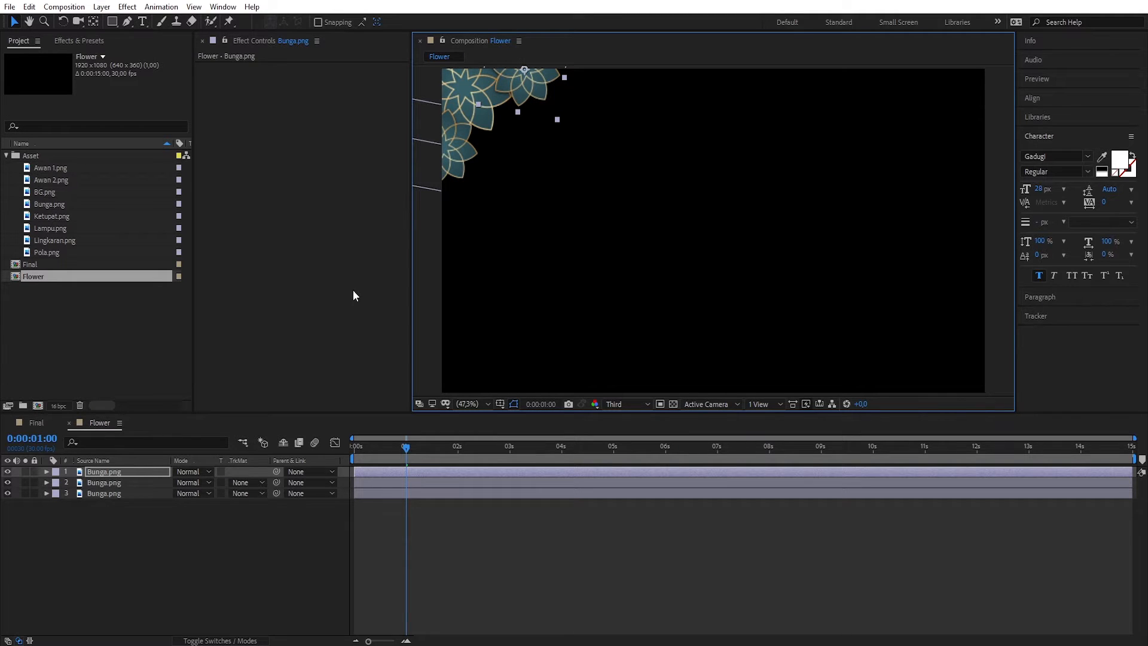
Duplicate all three Bunga.png layers and move the copies together to the lower-right corner of the frame
{"action": "left_click", "coordinate": [118, 523]}
{"action": "left_click_drag", "start_coordinate": [118, 522], "coordinate": [100, 473]}
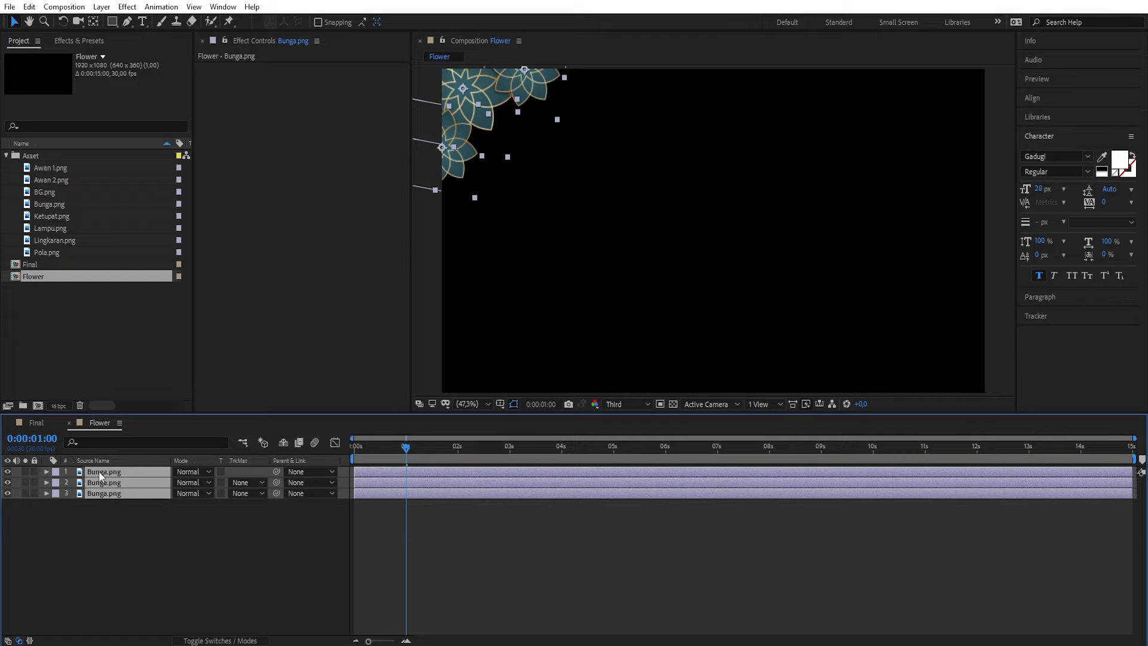
{"action": "key", "text": "ctrl+d"}
{"action": "left_click_drag", "start_coordinate": [102, 492], "coordinate": [103, 482]}
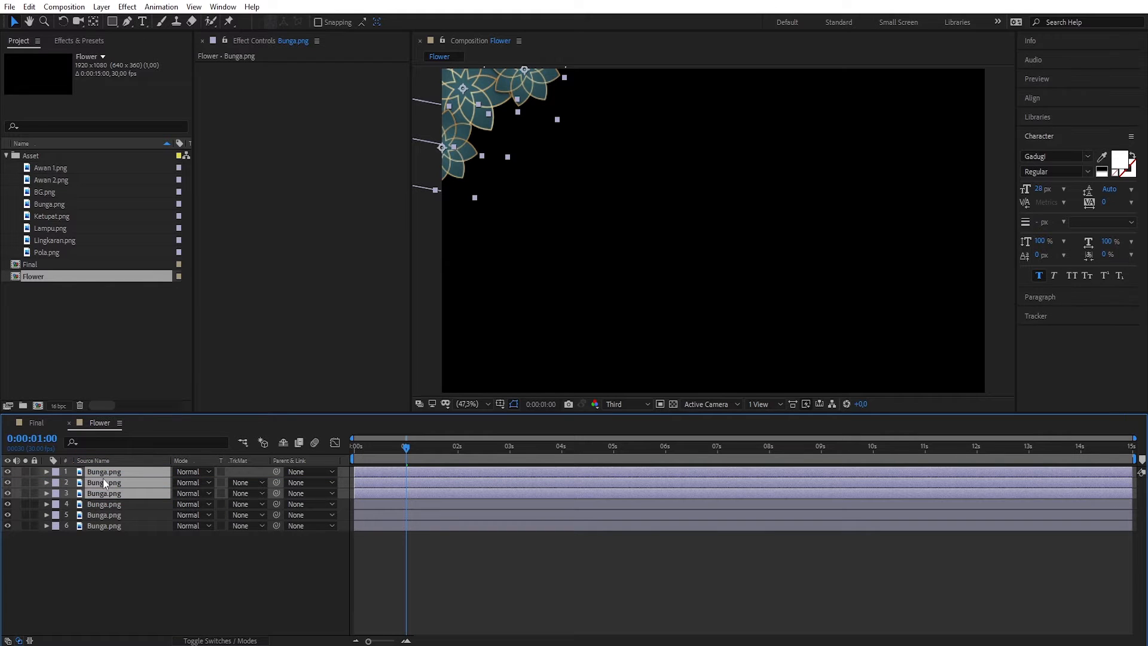
{"action": "left_click_drag", "start_coordinate": [460, 106], "coordinate": [924, 359]}
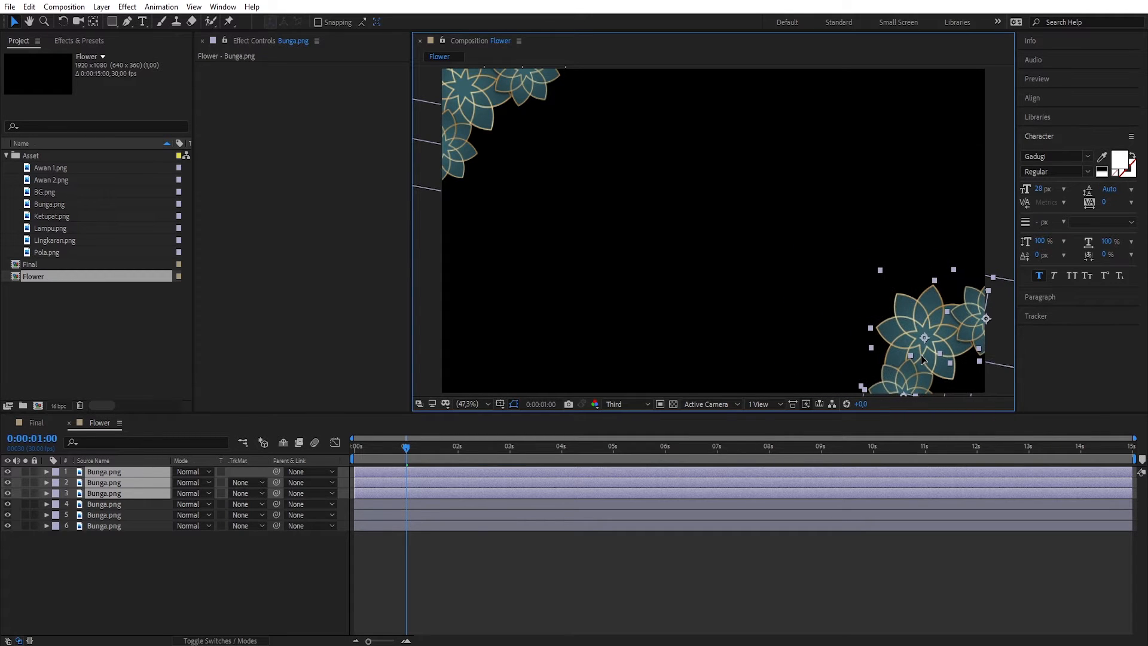
Move the large flower of the lower-right group into the frame's corner, behind the two small flowers
{"action": "left_click", "coordinate": [177, 569]}
{"action": "left_click", "coordinate": [105, 494]}
{"action": "left_click_drag", "start_coordinate": [909, 318], "coordinate": [947, 358]}
{"action": "left_click", "coordinate": [972, 307]}
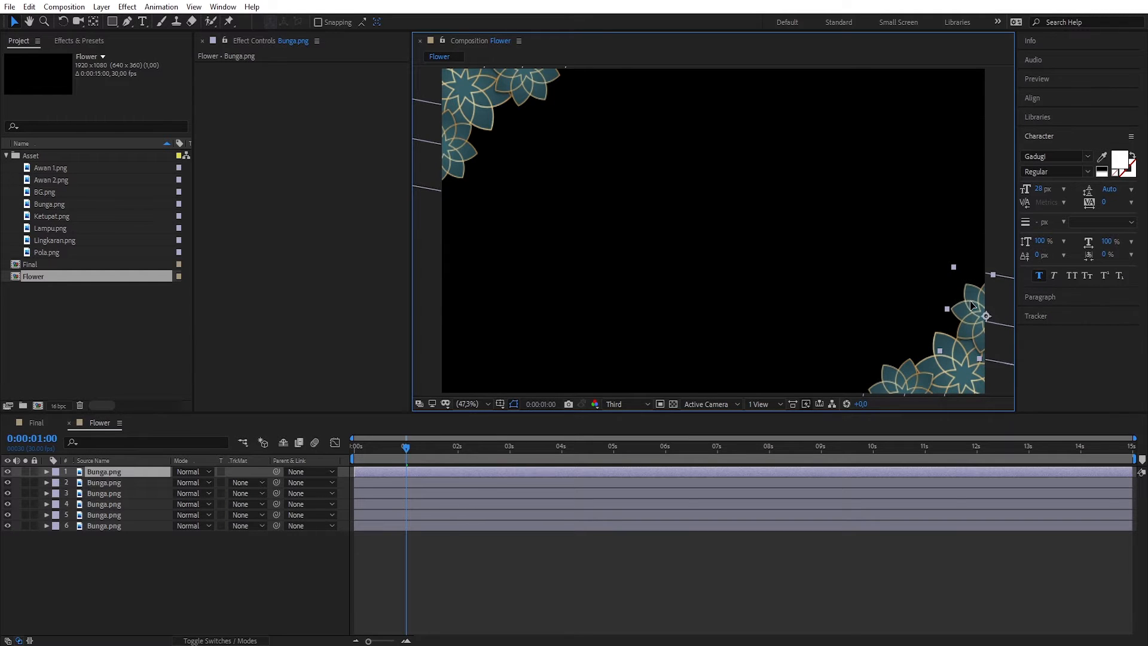
{"action": "left_click", "coordinate": [184, 559]}
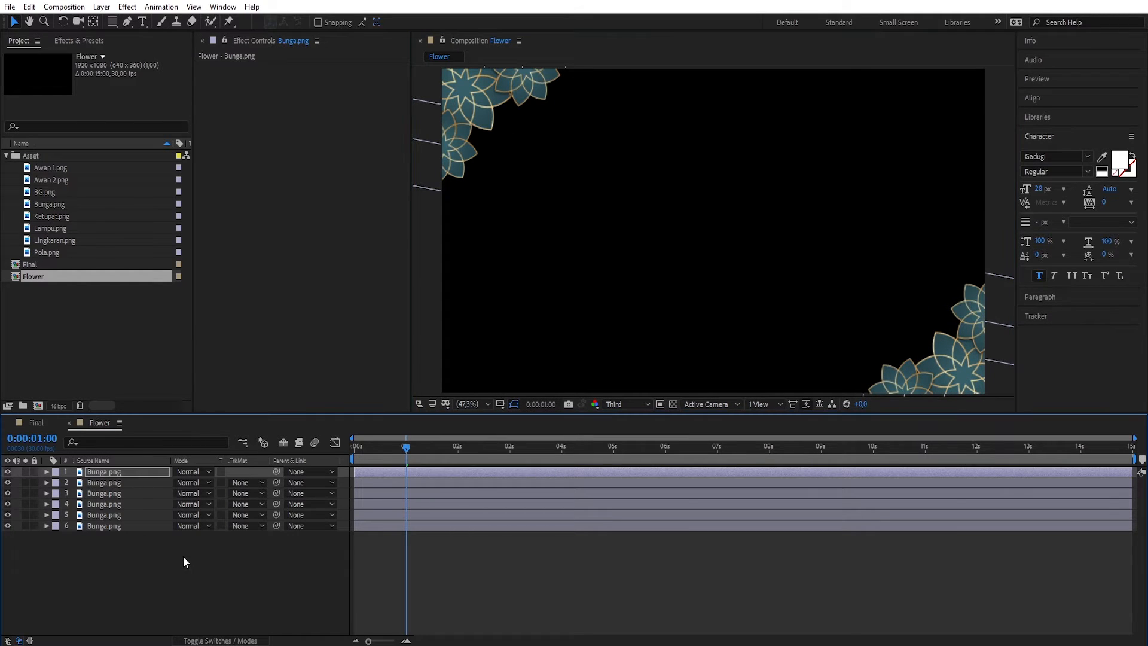
Close the Flower composition and add it to the Final composition above BG.png
{"action": "left_click", "coordinate": [68, 426]}
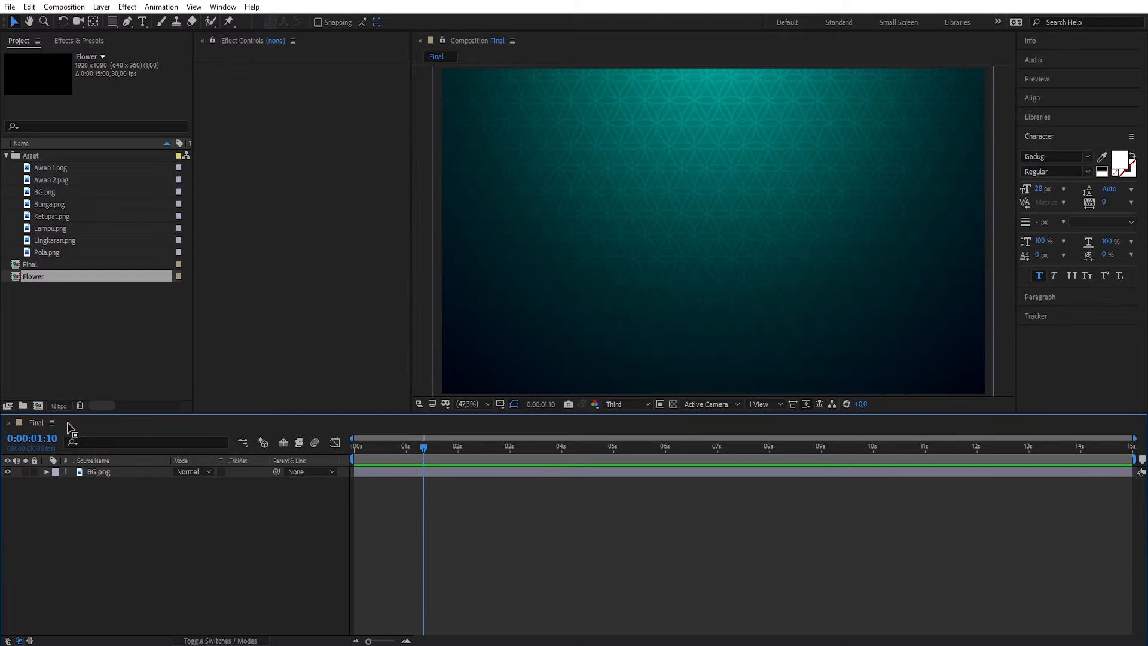
{"action": "left_click", "coordinate": [45, 335]}
{"action": "left_click_drag", "start_coordinate": [33, 275], "coordinate": [102, 468]}
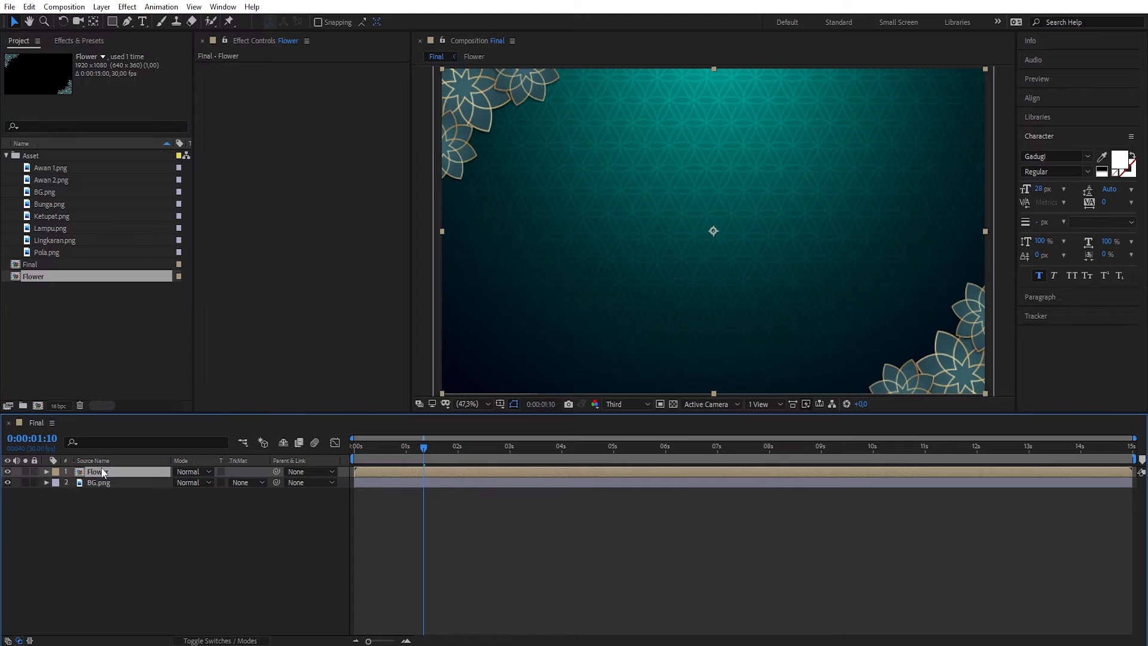
Preview the Final composition from the start several times to check how the flowers appear over the background
{"action": "left_click_drag", "start_coordinate": [425, 446], "coordinate": [354, 448]}
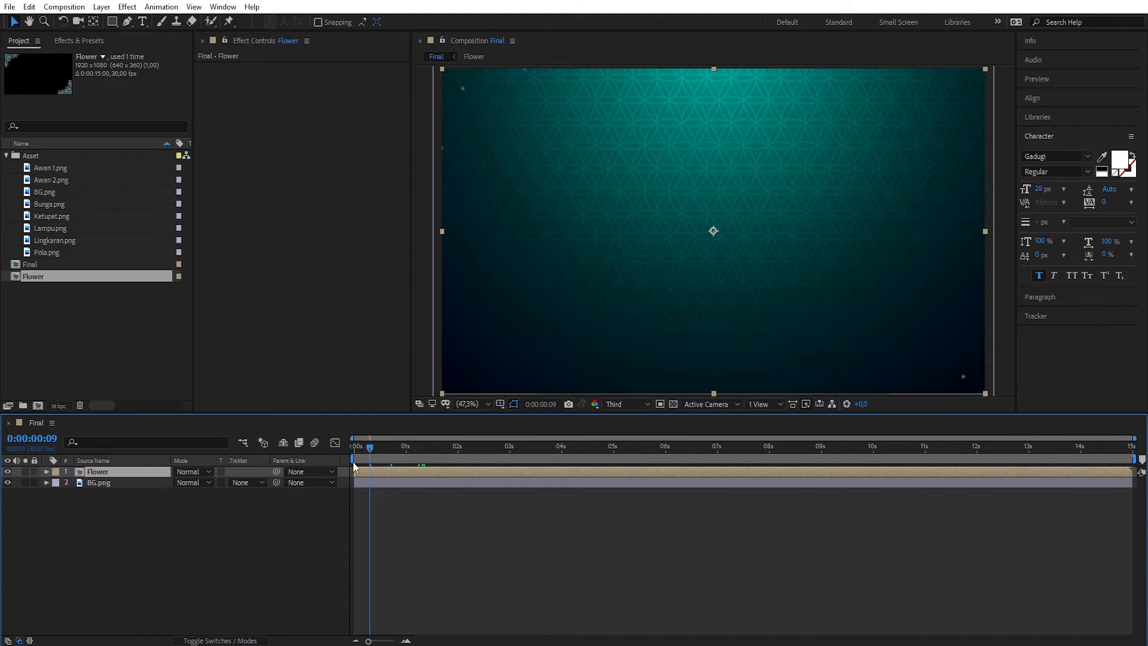
{"action": "left_click", "coordinate": [382, 515]}
{"action": "key", "text": "space"}
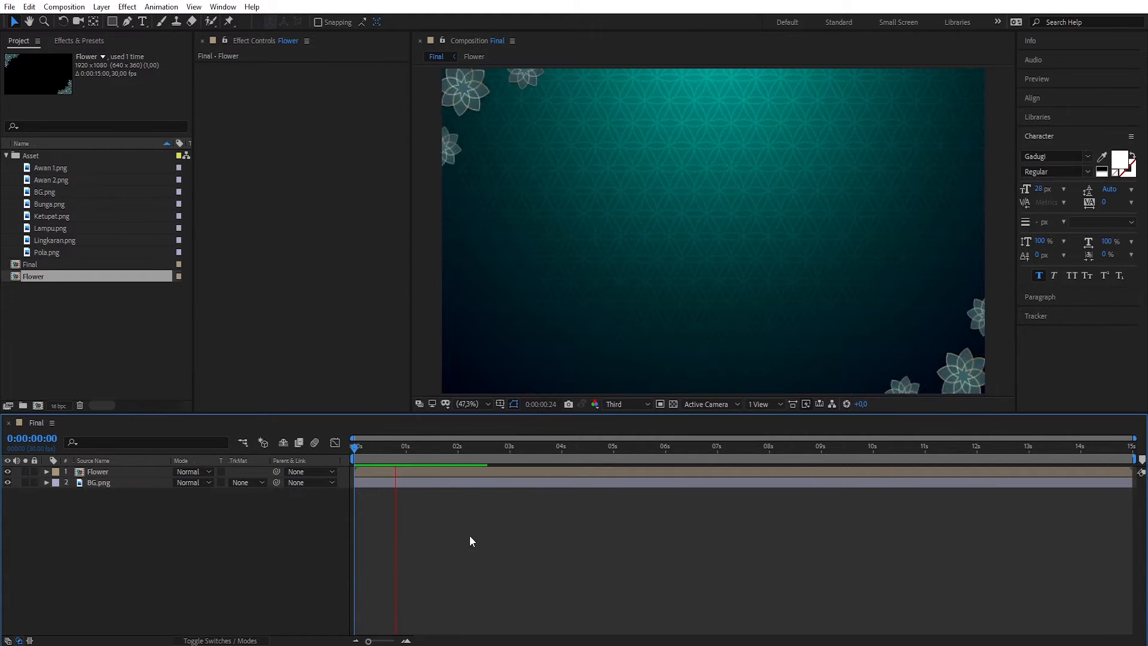
{"action": "key", "text": "space"}
{"action": "left_click_drag", "start_coordinate": [450, 455], "coordinate": [342, 452]}
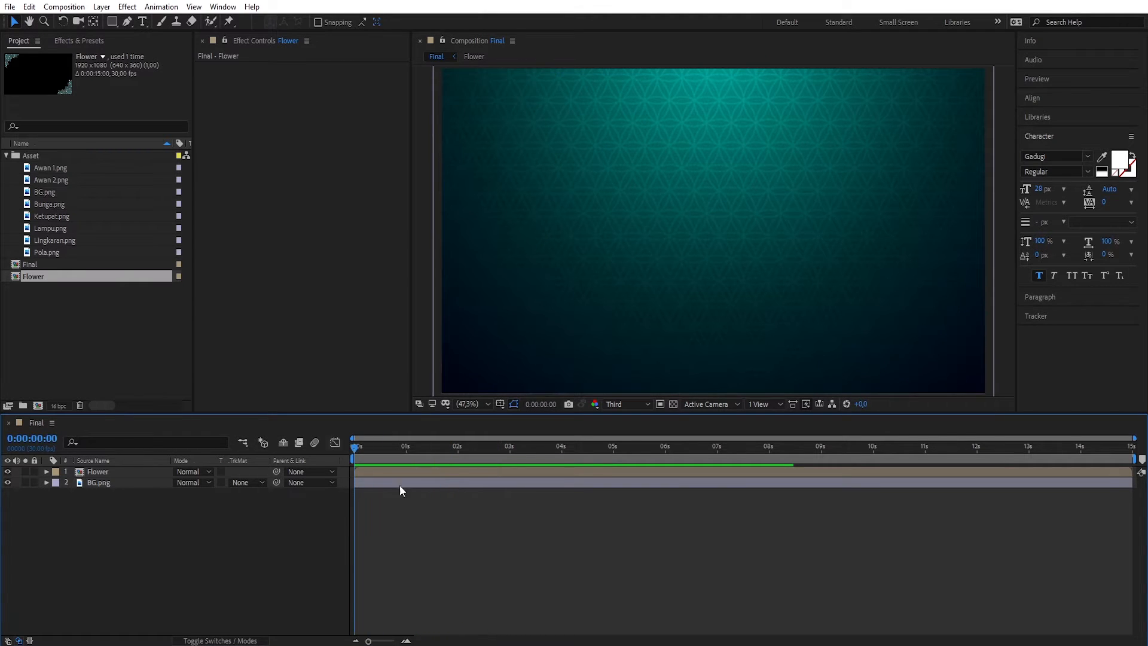
{"action": "key", "text": "space"}
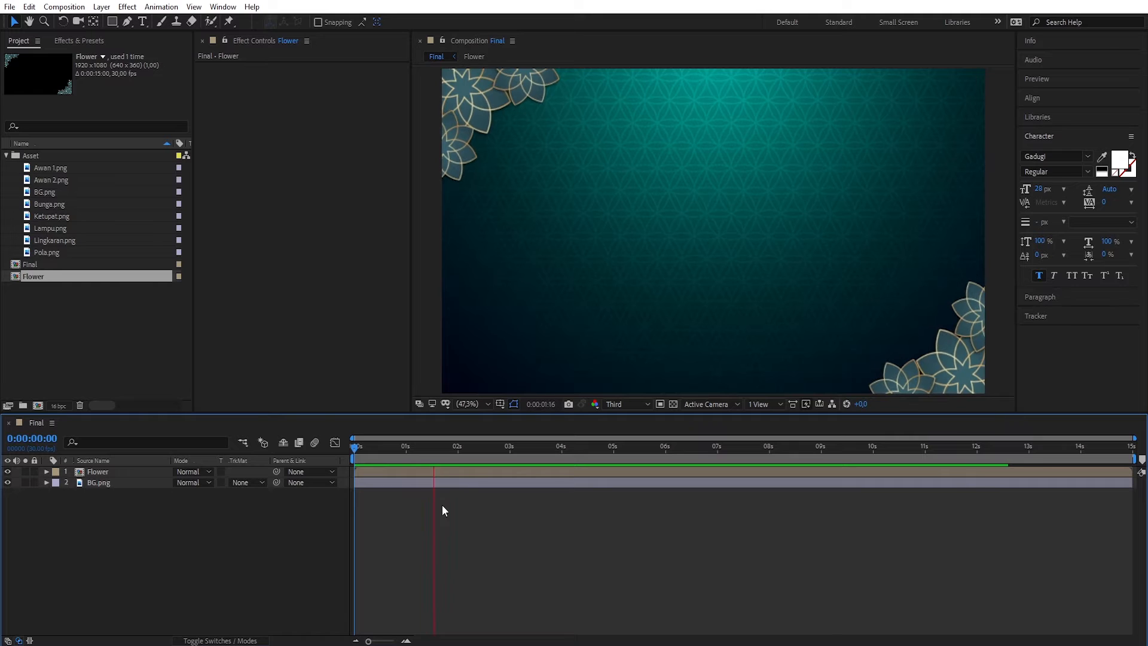
{"action": "key", "text": "space"}
{"action": "left_click_drag", "start_coordinate": [475, 447], "coordinate": [353, 449]}
{"action": "key", "text": "space"}
{"action": "key", "text": "space"}
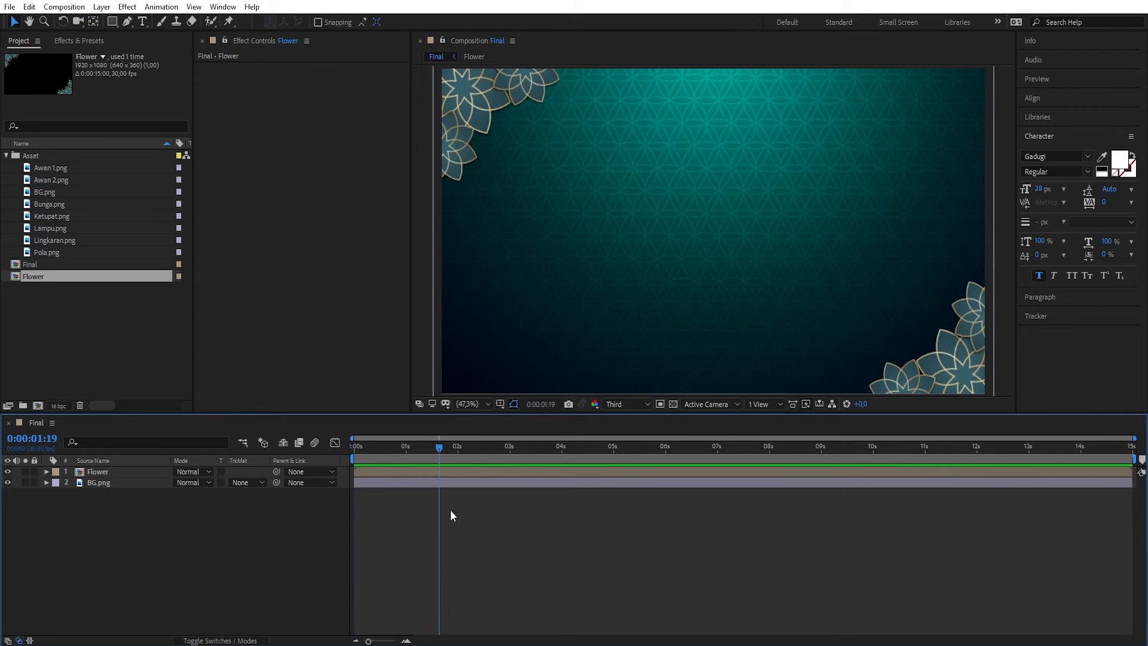
In the Flower composition, delay each group's two small flower layers by a few frames in a staggered order, preview the result and close the composition
{"action": "double_click", "coordinate": [106, 471]}
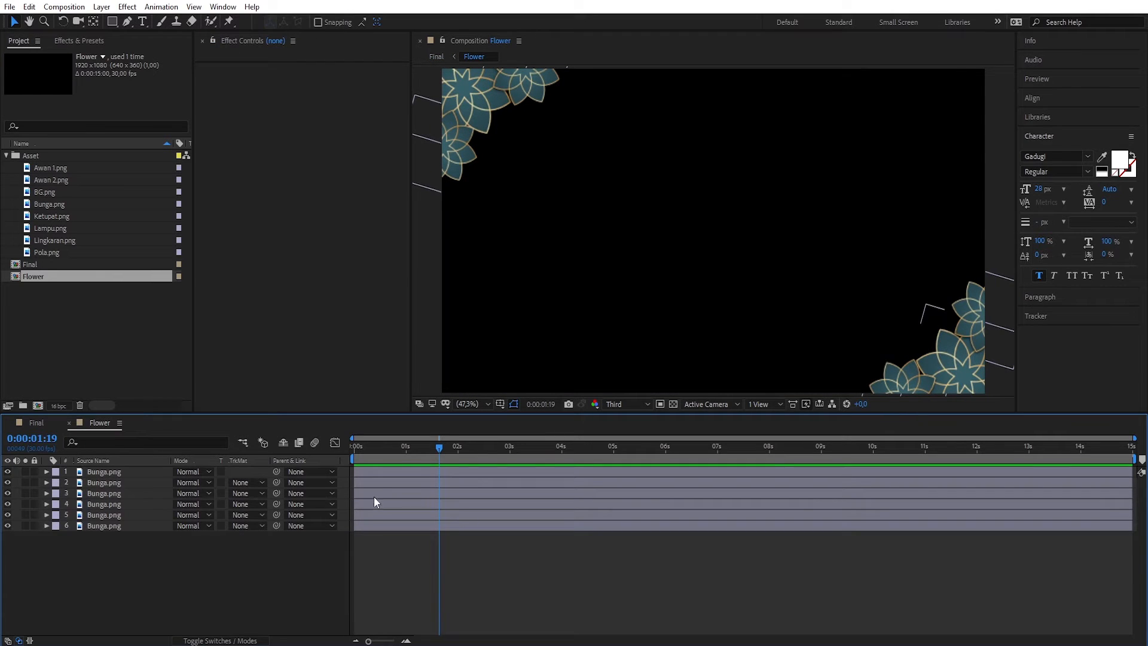
{"action": "left_click_drag", "start_coordinate": [366, 515], "coordinate": [373, 472]}
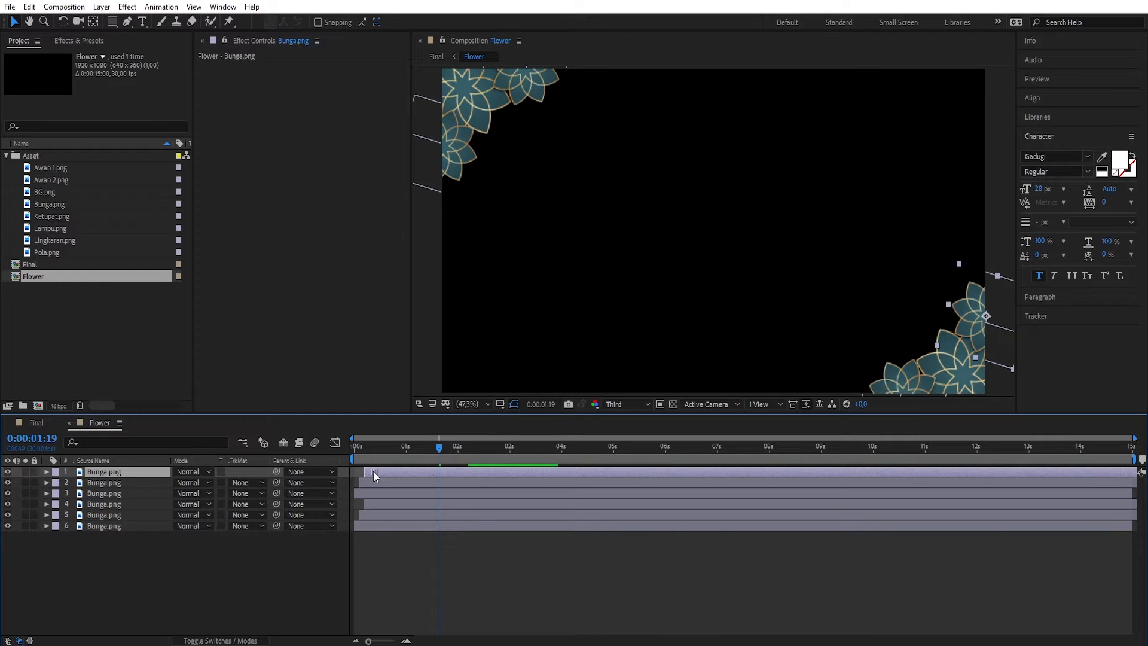
{"action": "left_click_drag", "start_coordinate": [439, 446], "coordinate": [355, 447]}
{"action": "left_click", "coordinate": [413, 544]}
{"action": "key", "text": "space"}
{"action": "key", "text": "space"}
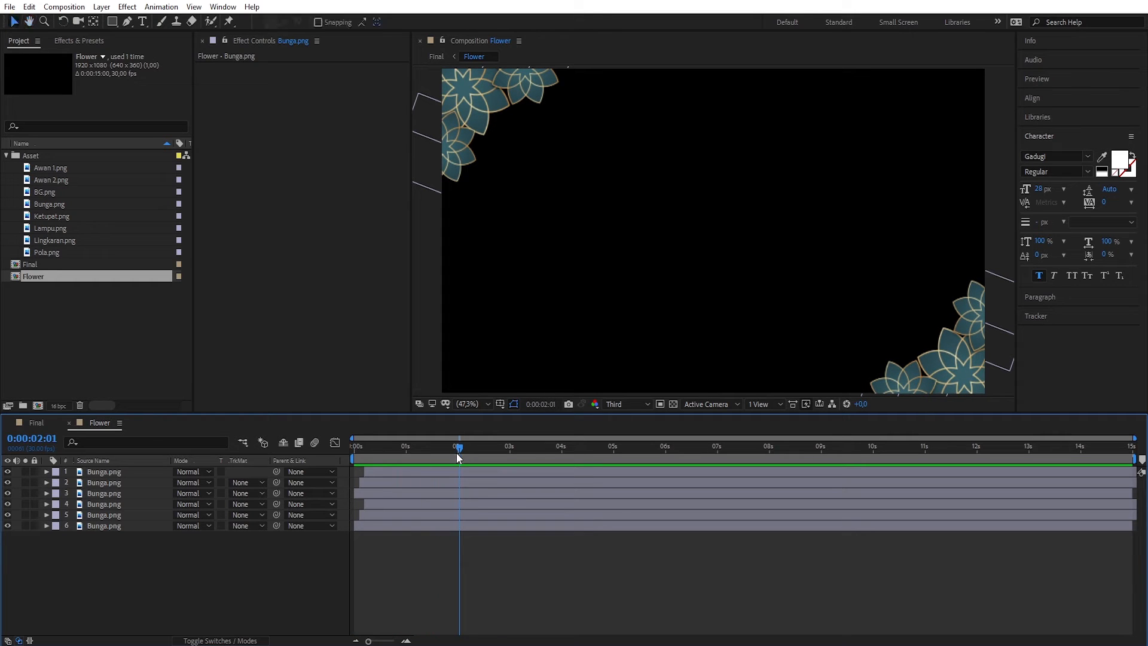
{"action": "left_click", "coordinate": [68, 424]}
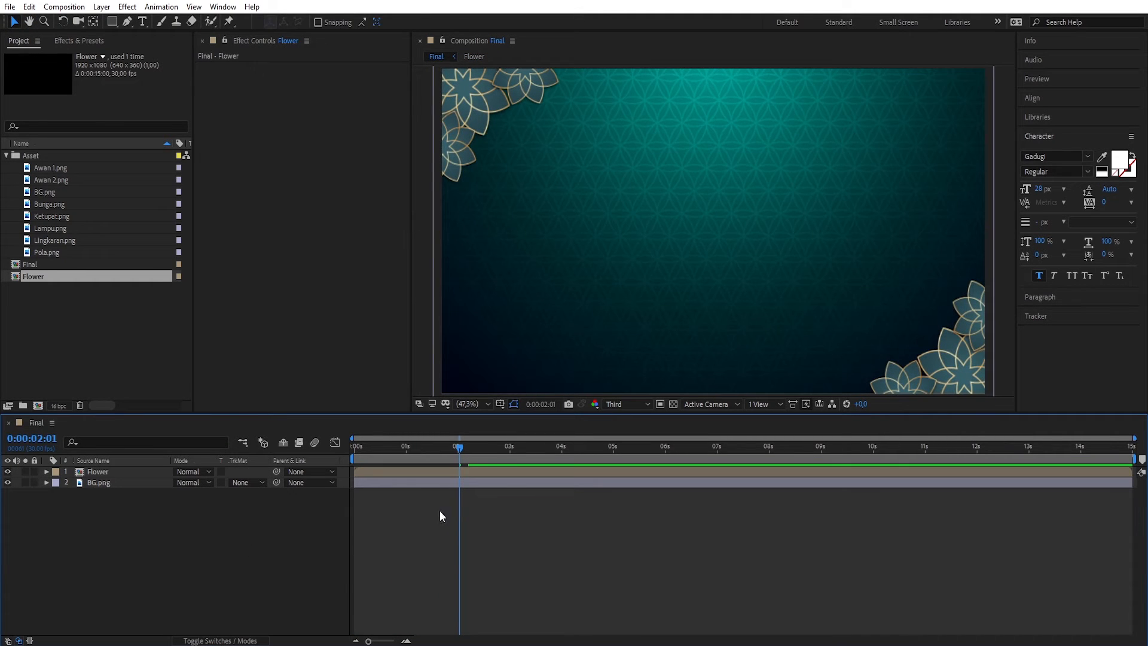
Create a new composition named Image with a width and height of 900 px
{"action": "left_click", "coordinate": [51, 299]}
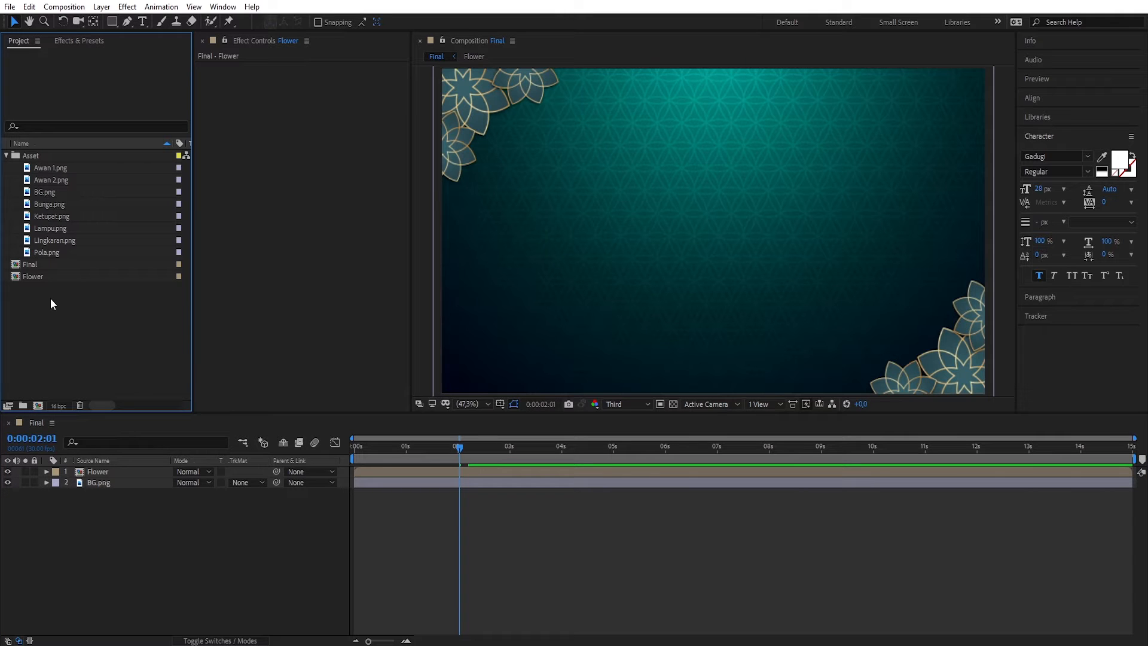
{"action": "left_click", "coordinate": [37, 405]}
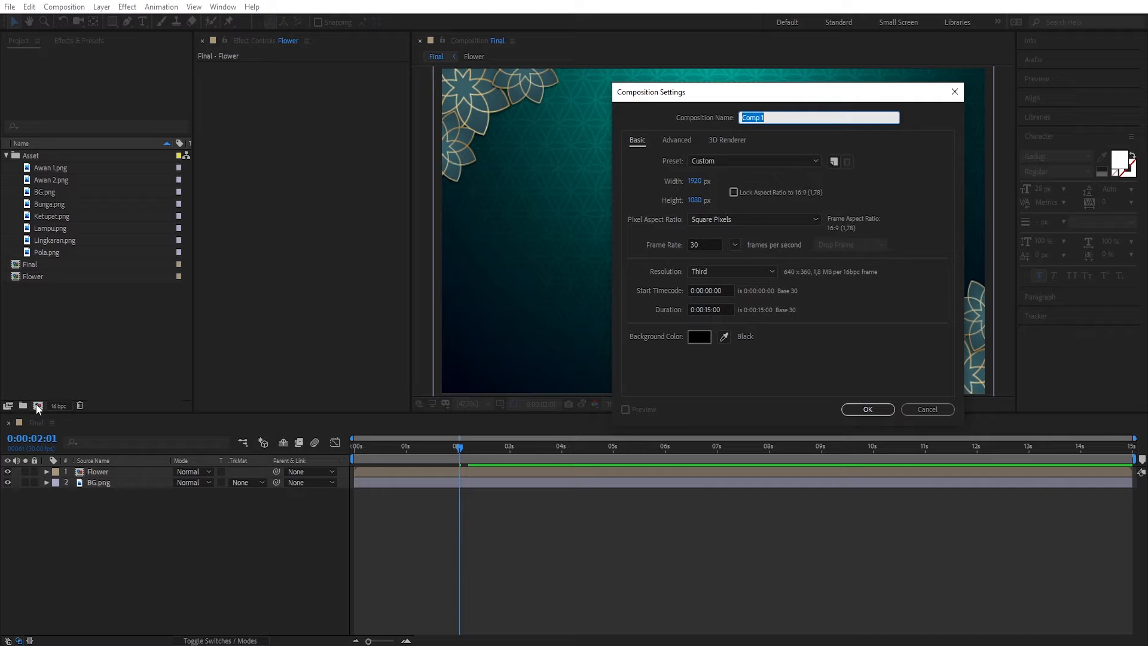
{"action": "type", "text": "Image"}
{"action": "left_click", "coordinate": [693, 181]}
{"action": "type", "text": "900"}
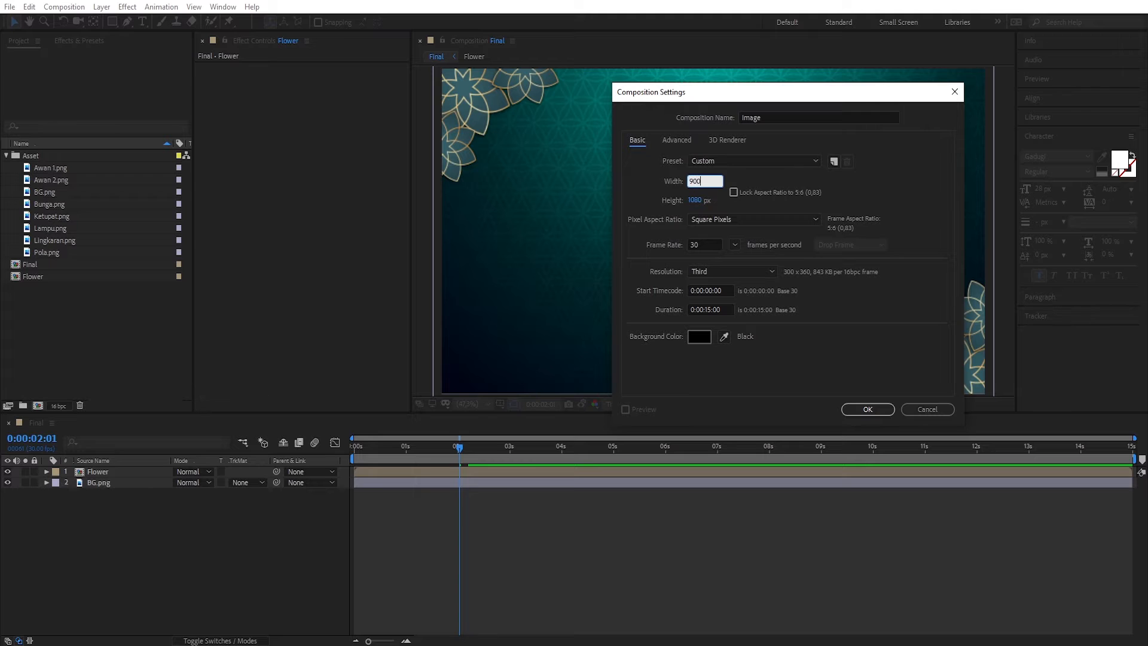
{"action": "left_click", "coordinate": [699, 200]}
{"action": "type", "text": "900"}
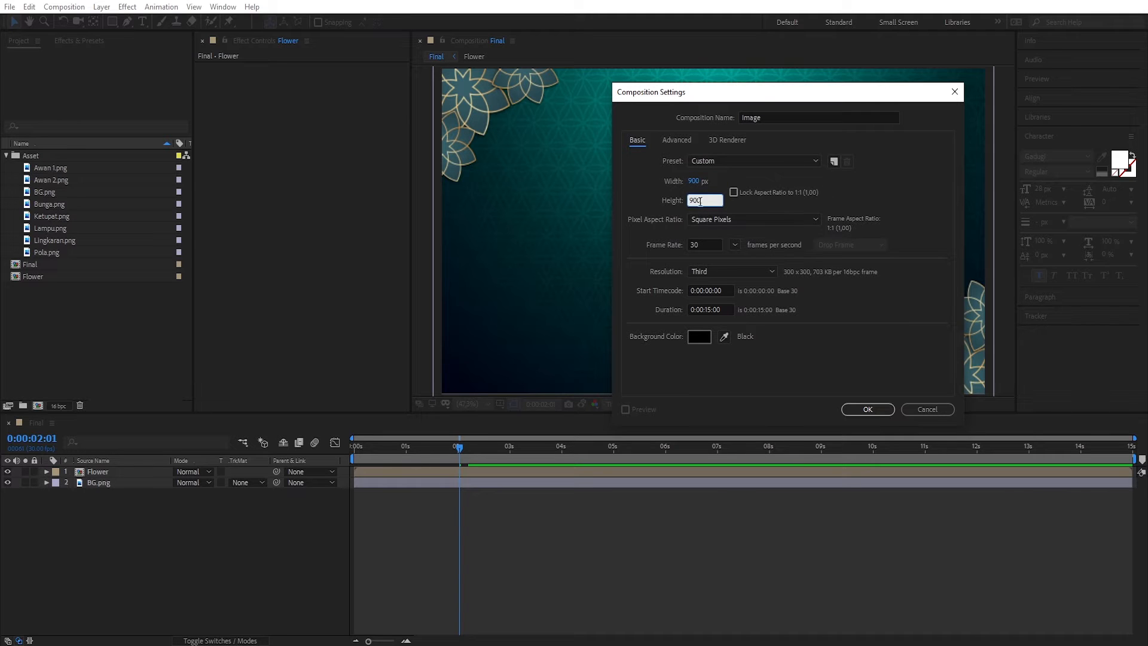
{"action": "left_click", "coordinate": [867, 409]}
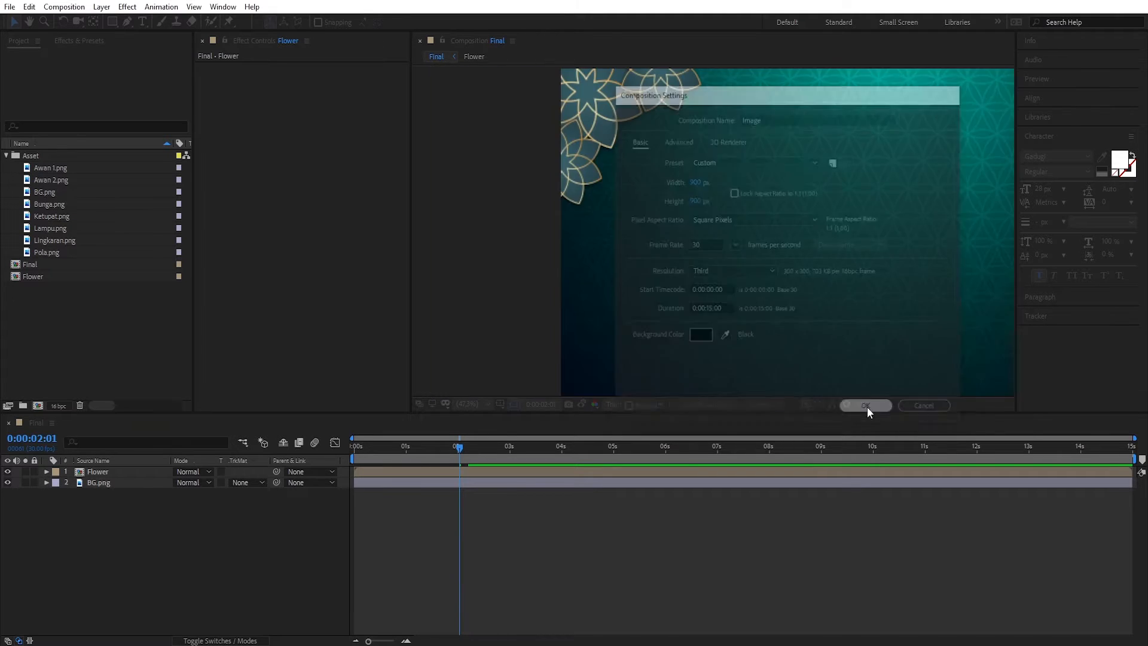
Add Pola.png to the Image composition and scale it down from its centre so the whole pattern nearly fills the frame
{"action": "left_click_drag", "start_coordinate": [42, 253], "coordinate": [128, 526]}
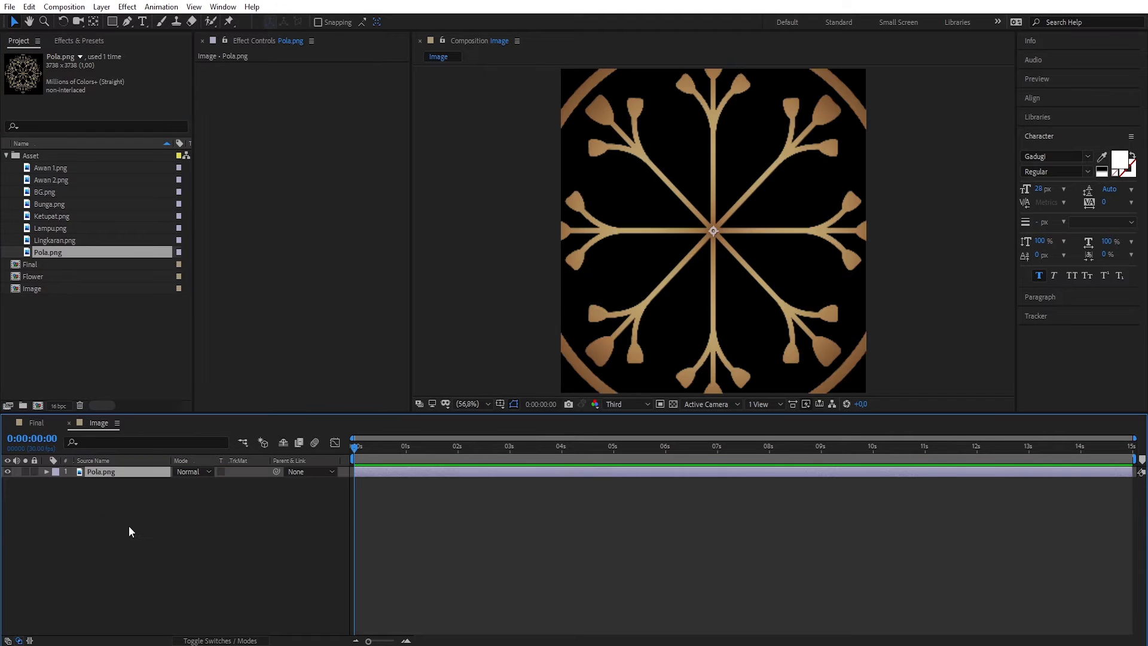
{"action": "scroll", "coordinate": [754, 302], "scroll_direction": "down", "scroll_amount": 3}
{"action": "left_click_drag", "start_coordinate": [992, 231], "coordinate": [774, 242]}
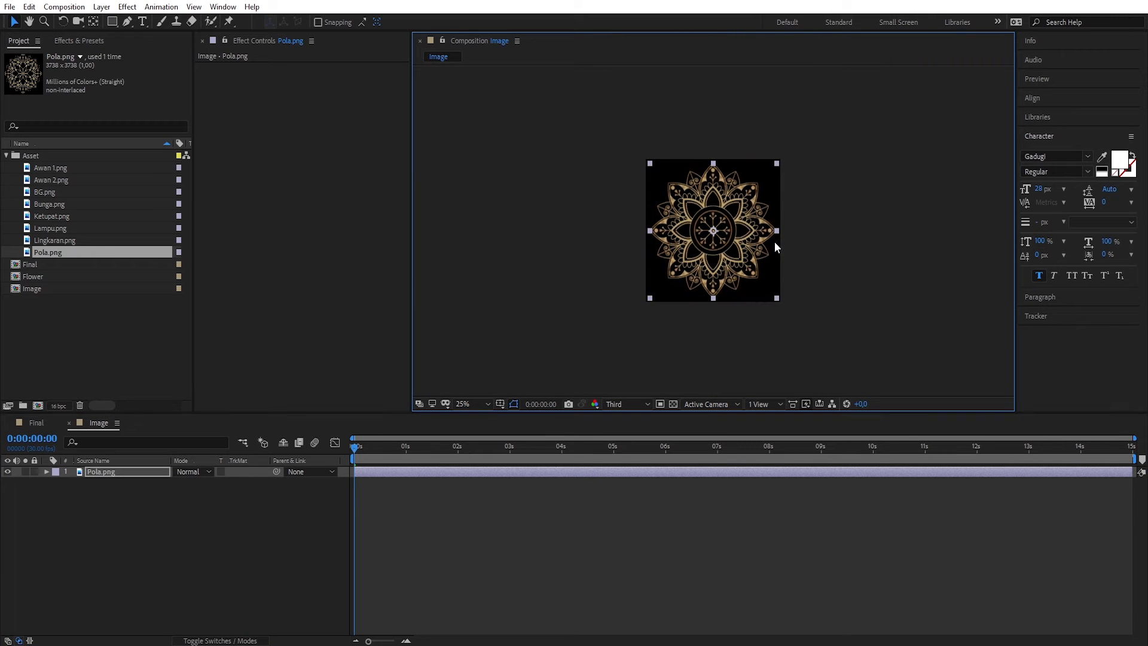
{"action": "left_click", "coordinate": [481, 404]}
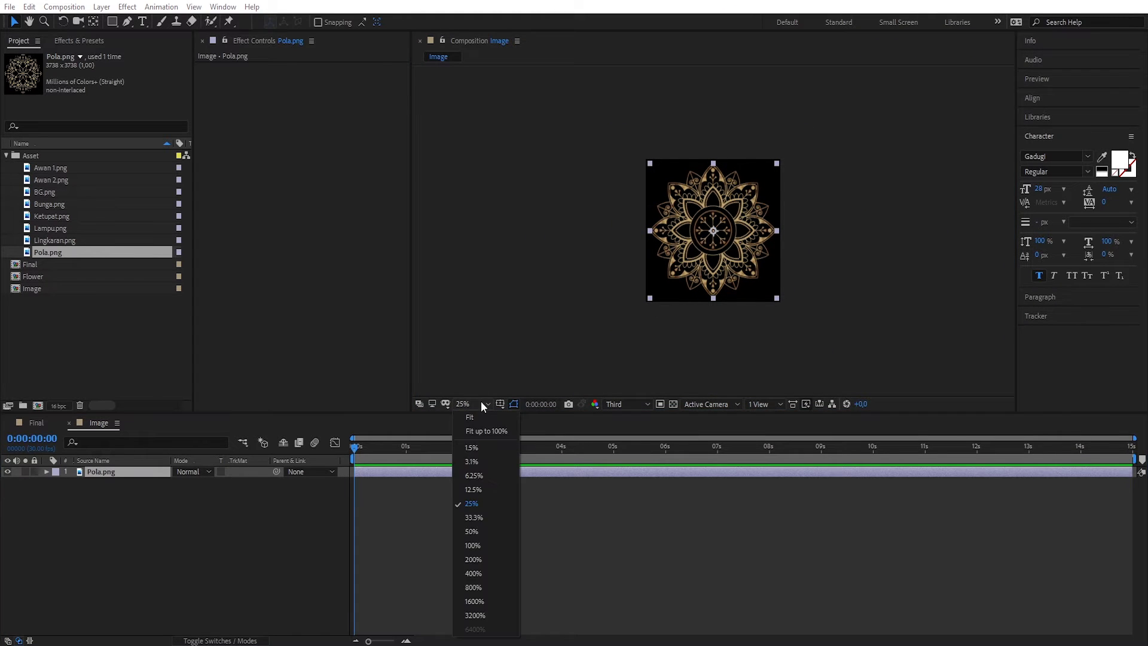
{"action": "left_click", "coordinate": [476, 431]}
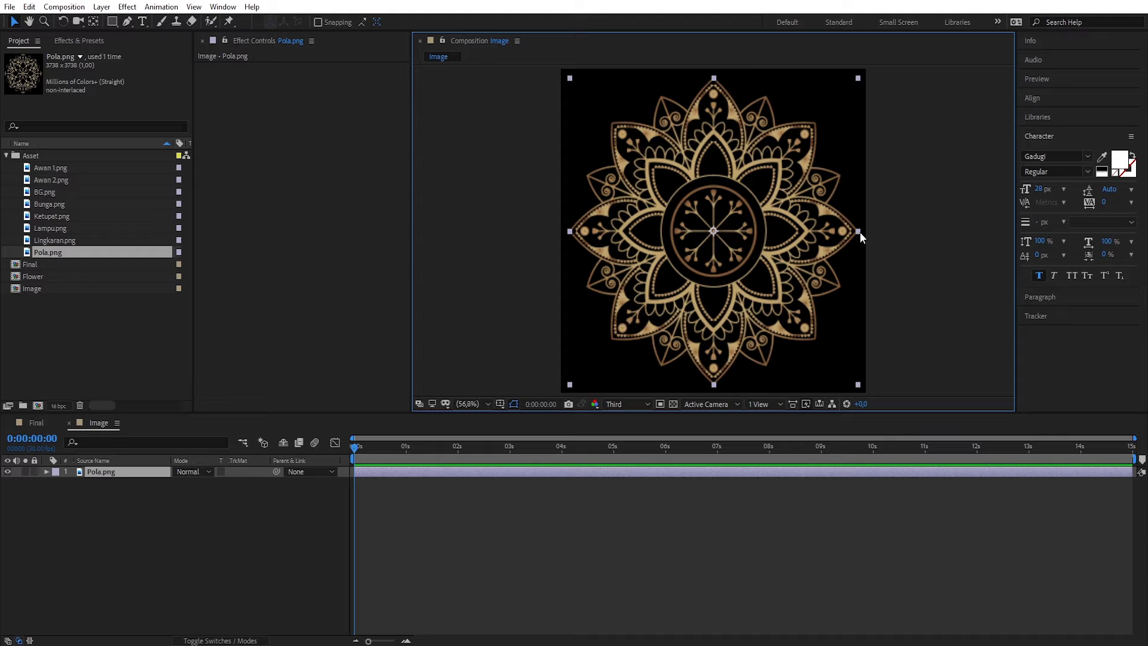
{"action": "left_click_drag", "start_coordinate": [859, 232], "coordinate": [860, 232]}
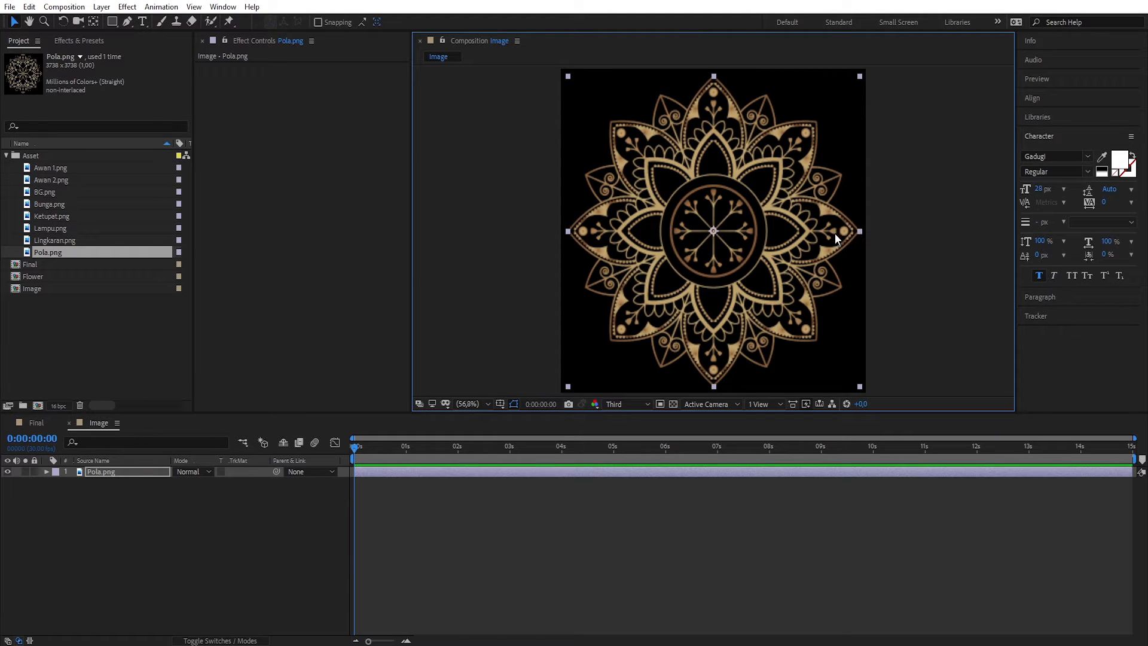
Add Lingkaran.png above Pola.png and scale it down to cover the middle of the pattern, leaving the ornamental rim exposed
{"action": "left_click_drag", "start_coordinate": [48, 242], "coordinate": [103, 476]}
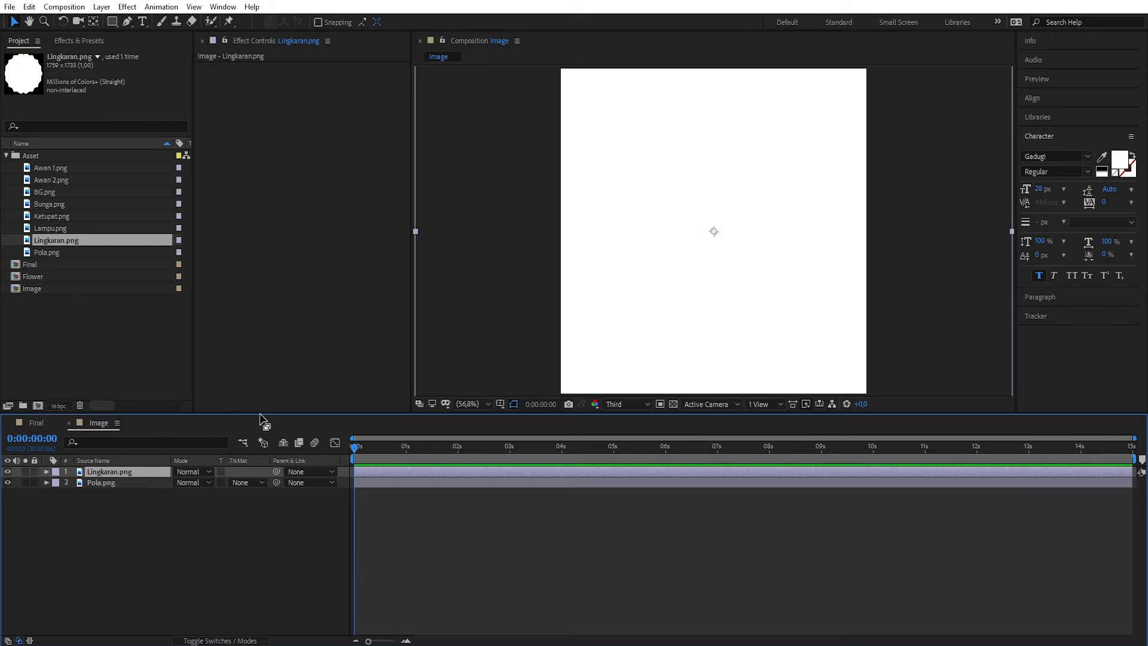
{"action": "left_click_drag", "start_coordinate": [1012, 231], "coordinate": [809, 240]}
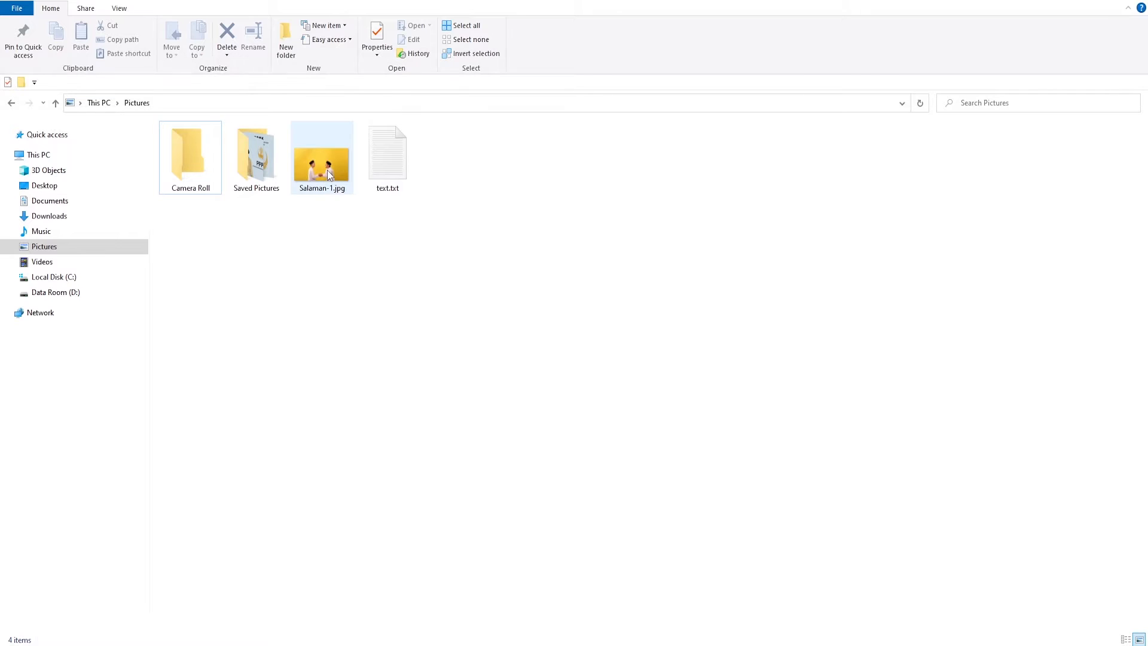
Import Salaman-1.jpg from the Pictures folder, place it directly beneath Lingkaran.png, and set its track matte to Alpha Matte "Lingkaran.png"
{"action": "left_click_drag", "start_coordinate": [323, 173], "coordinate": [92, 221]}
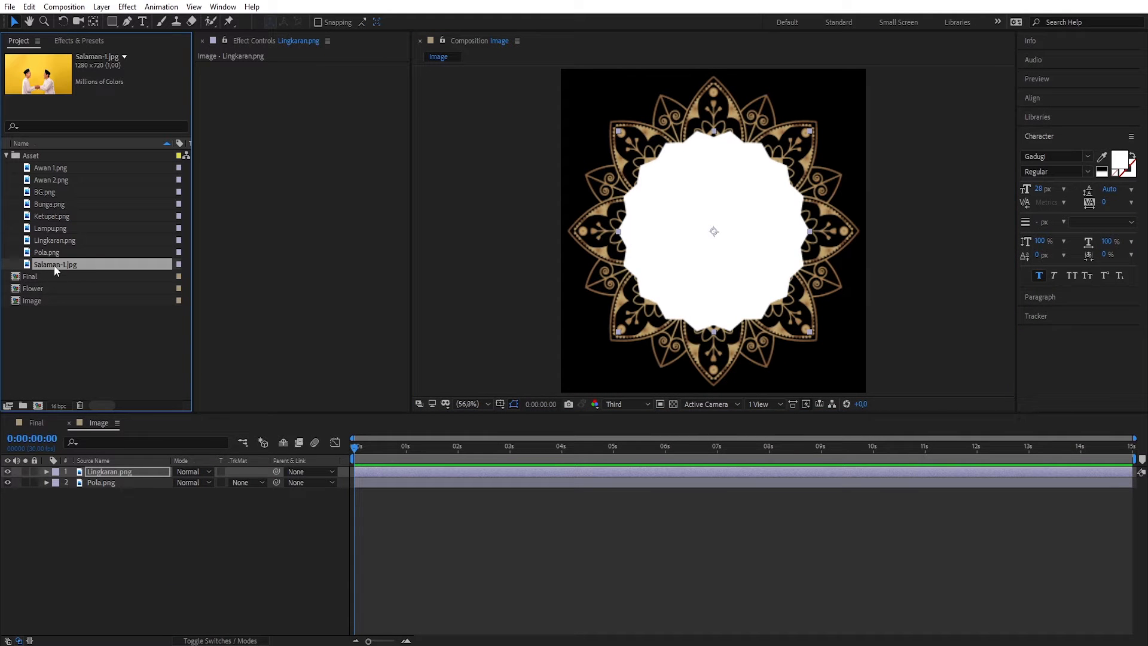
{"action": "left_click_drag", "start_coordinate": [54, 263], "coordinate": [108, 478]}
{"action": "left_click", "coordinate": [257, 482]}
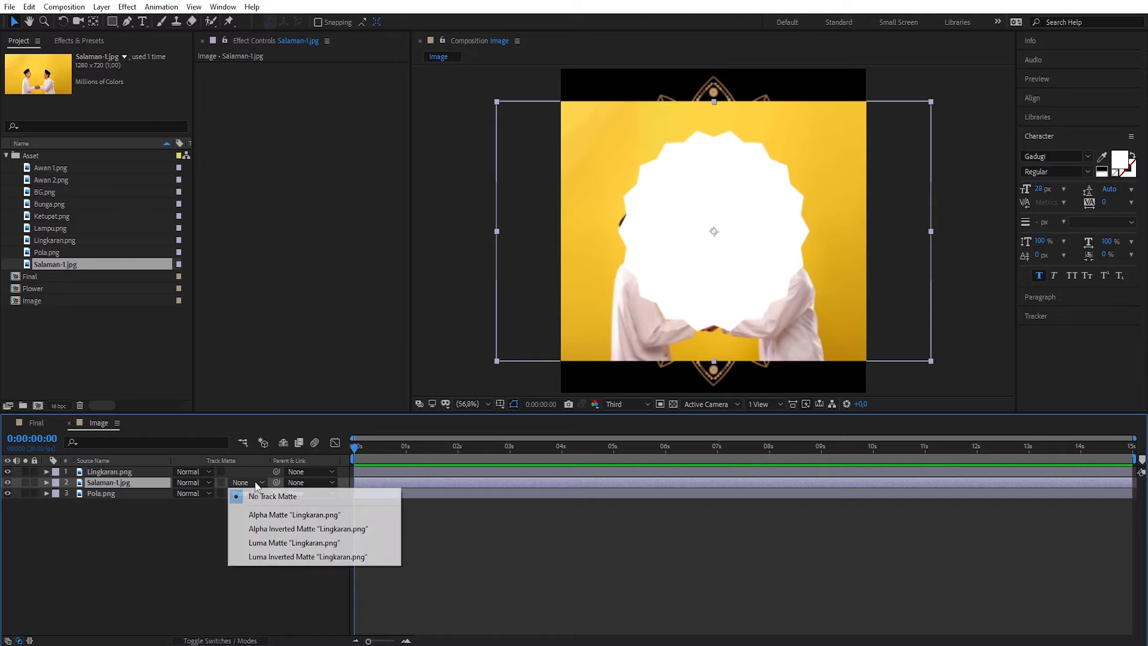
{"action": "left_click", "coordinate": [274, 515]}
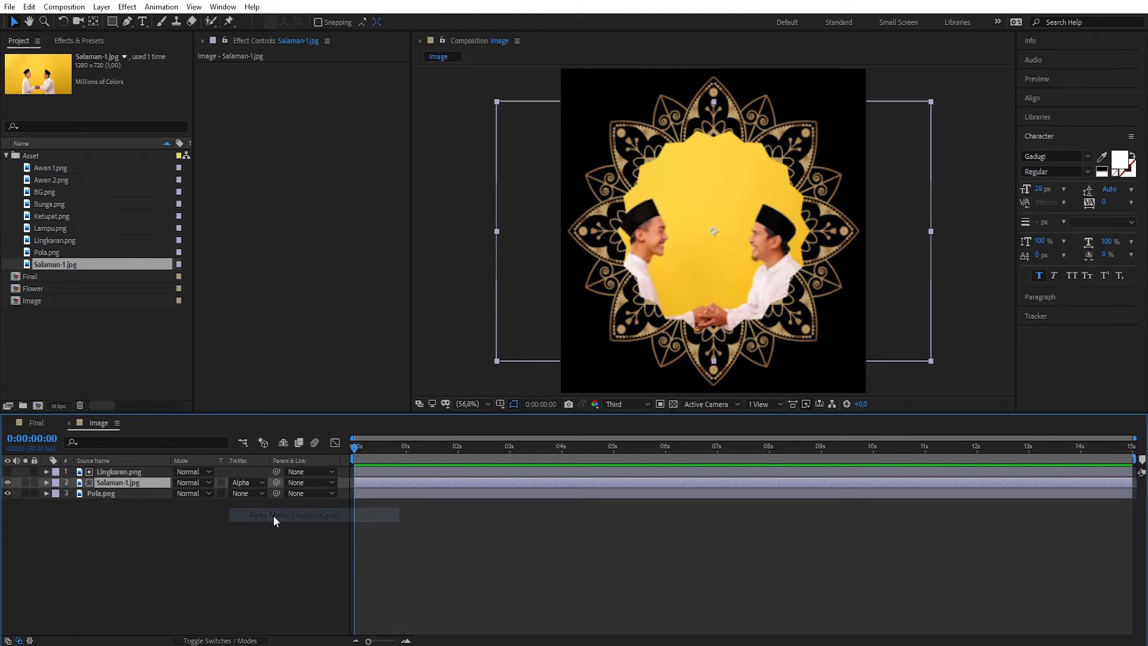
Move the Salaman-1.jpg photo slightly upward so the handshake sits fully inside the circular mask
{"action": "left_click_drag", "start_coordinate": [692, 283], "coordinate": [695, 262]}
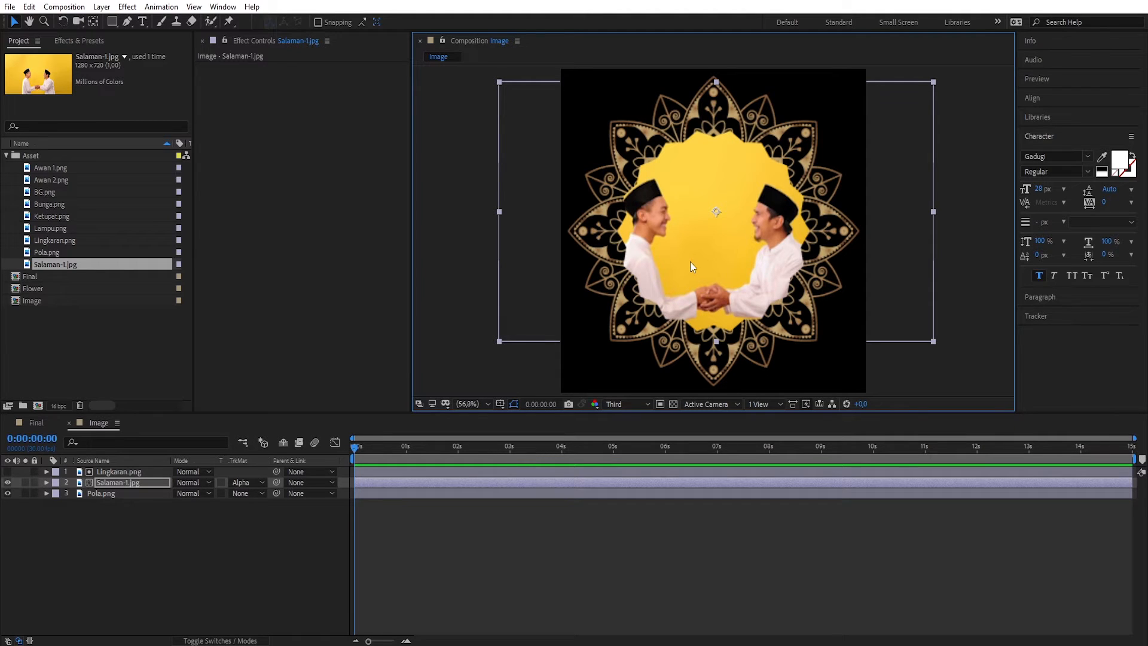
Keyframe Pola.png's Scale so it grows from 0% at 0 seconds to its current size at 1 second
{"action": "left_click", "coordinate": [97, 495]}
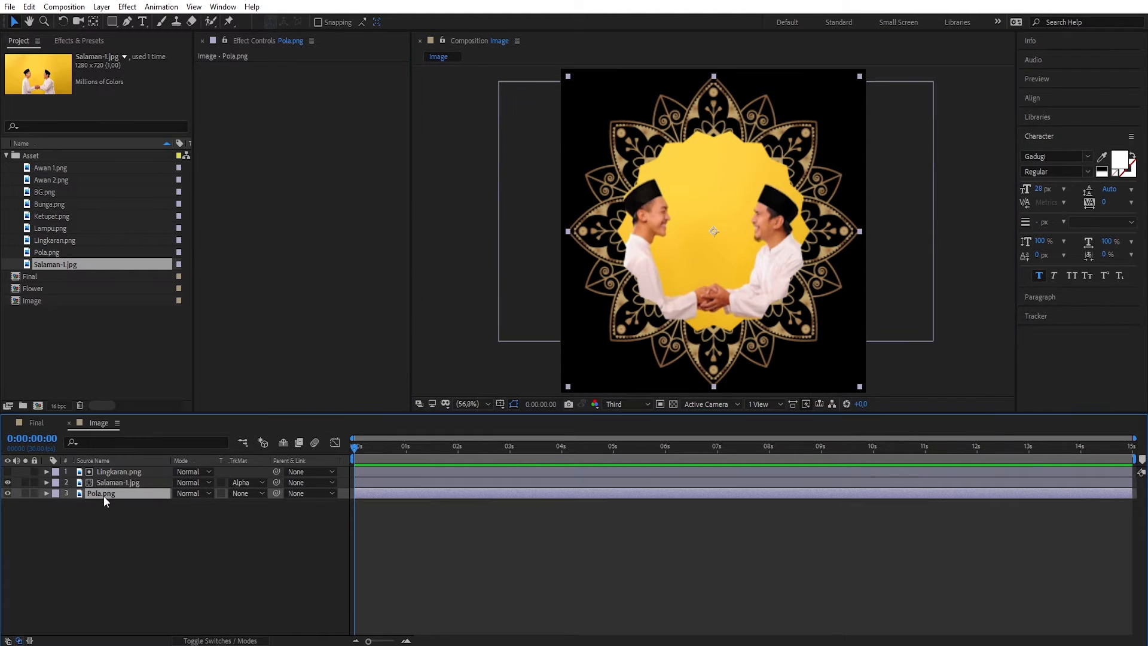
{"action": "key", "text": "s"}
{"action": "left_click_drag", "start_coordinate": [357, 449], "coordinate": [406, 461]}
{"action": "key", "text": "Page_Down"}
{"action": "left_click", "coordinate": [77, 504]}
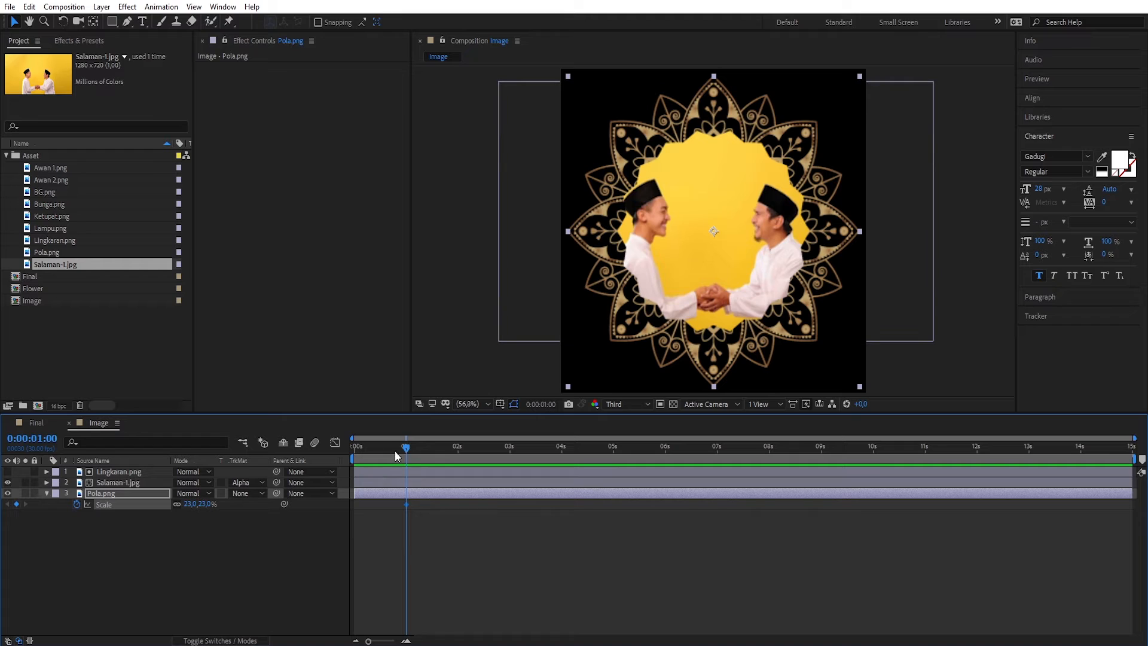
{"action": "left_click_drag", "start_coordinate": [406, 448], "coordinate": [347, 449]}
{"action": "left_click", "coordinate": [202, 504]}
{"action": "type", "text": "0"}
{"action": "key", "text": "Return"}
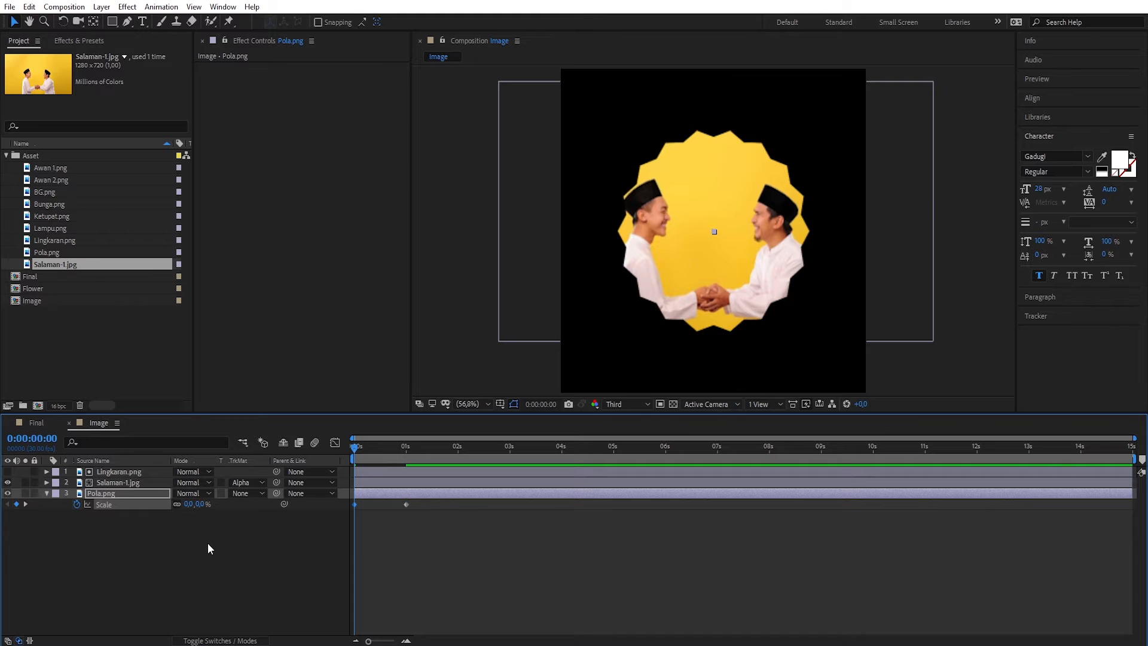
Apply Easy Ease to Pola.png's Scale keyframes, shape the speed curve to peak early with a long slowdown, and preview the animation
{"action": "left_click_drag", "start_coordinate": [348, 493], "coordinate": [348, 493]}
{"action": "key", "text": "F9"}
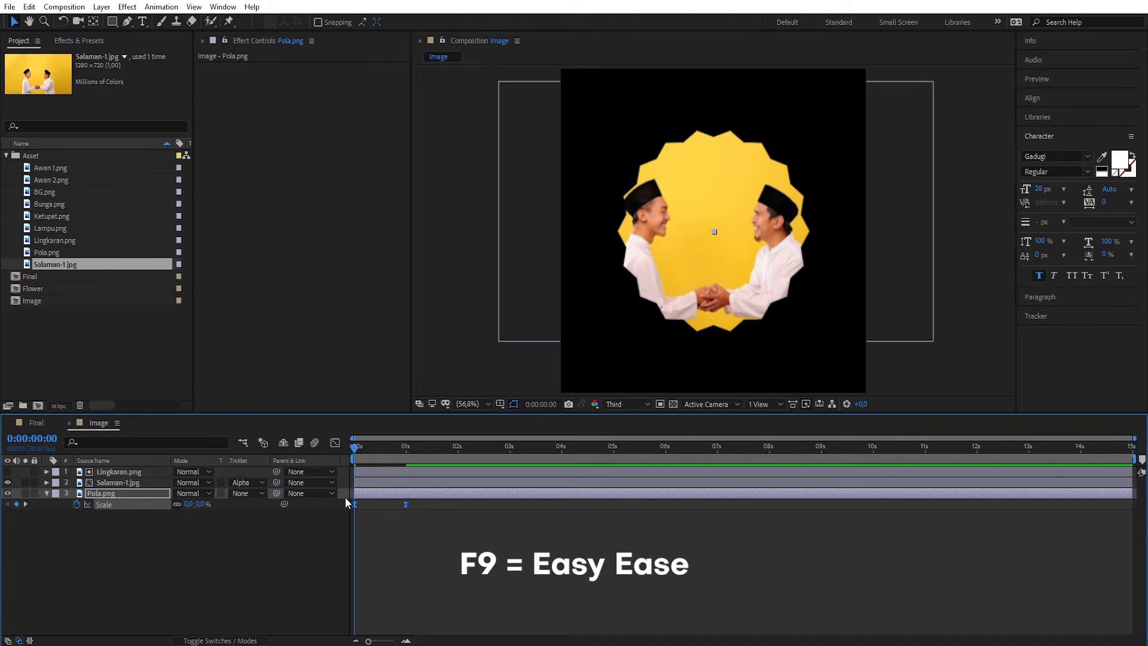
{"action": "left_click", "coordinate": [335, 444]}
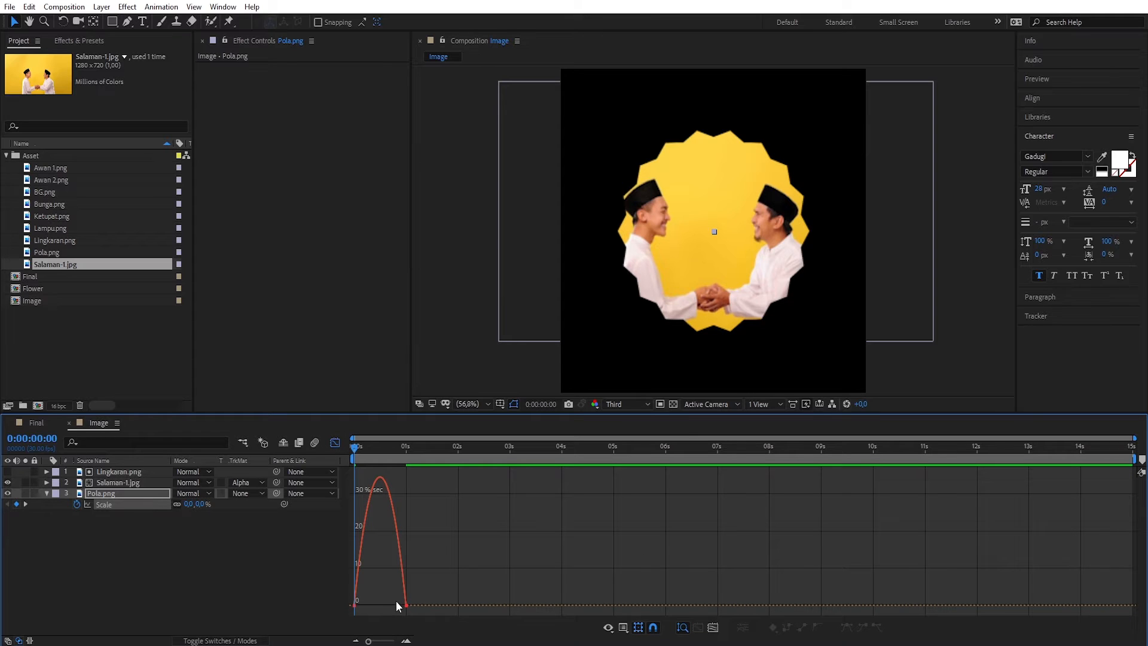
{"action": "left_click_drag", "start_coordinate": [419, 612], "coordinate": [386, 609]}
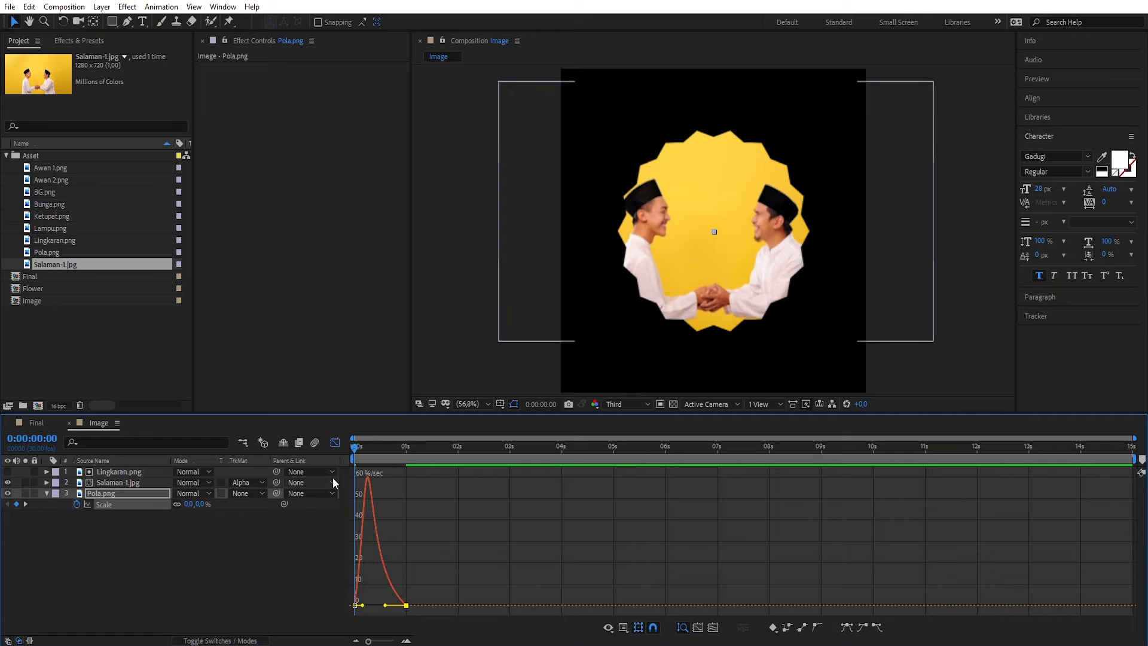
{"action": "left_click", "coordinate": [335, 444]}
{"action": "key", "text": "space"}
{"action": "key", "text": "space"}
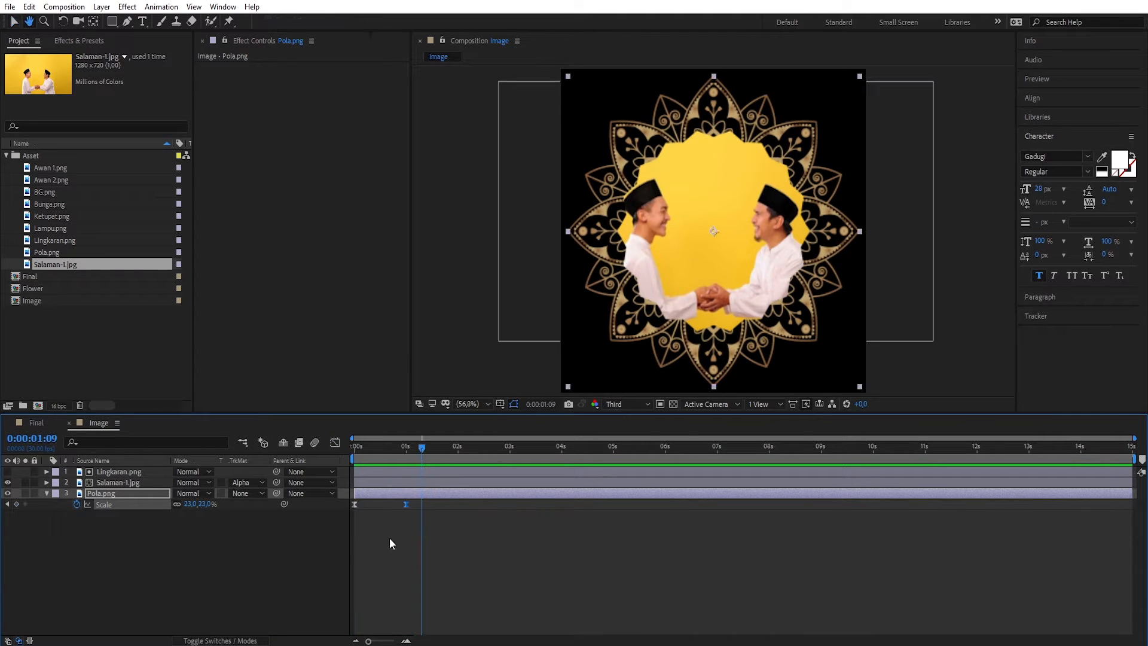
{"action": "left_click", "coordinate": [47, 493]}
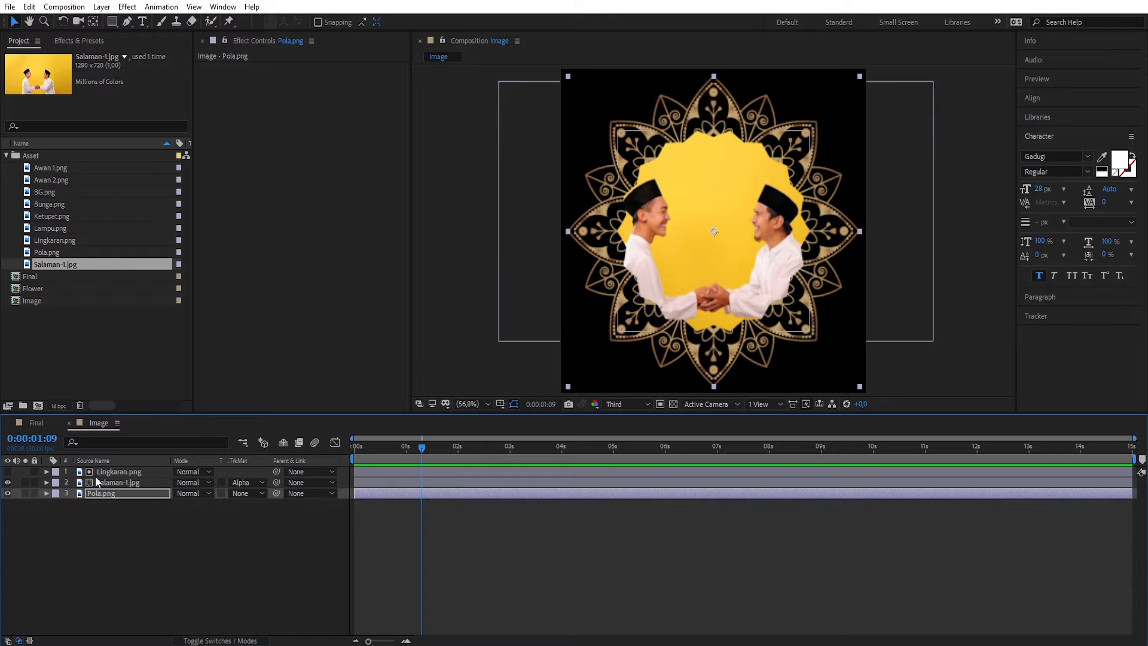
Keyframe Lingkaran.png's Scale so the mask grows from 0% at 0 seconds to its current size at 1 second
{"action": "left_click", "coordinate": [109, 472]}
{"action": "key", "text": "s"}
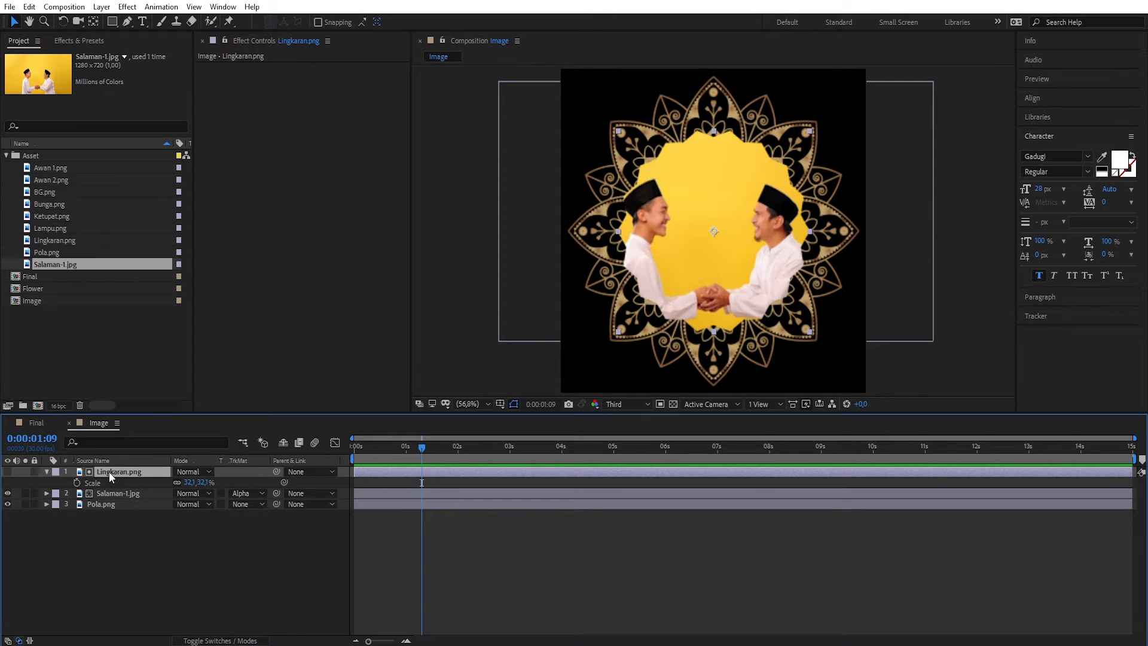
{"action": "left_click_drag", "start_coordinate": [422, 448], "coordinate": [406, 447]}
{"action": "left_click", "coordinate": [77, 483]}
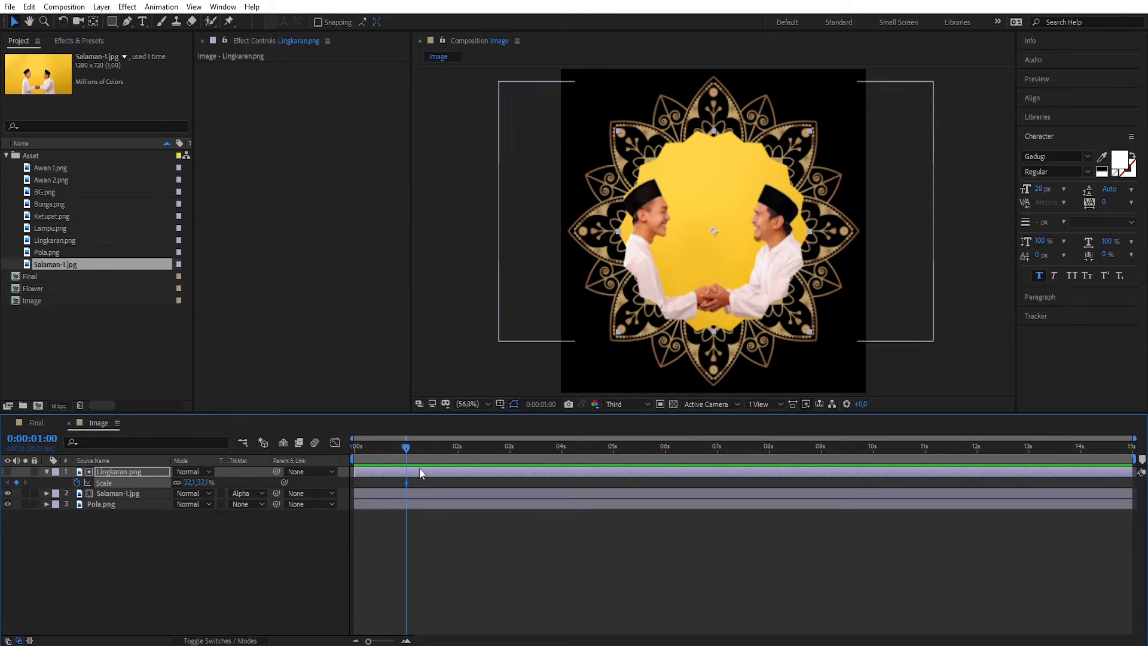
{"action": "left_click_drag", "start_coordinate": [406, 453], "coordinate": [349, 455]}
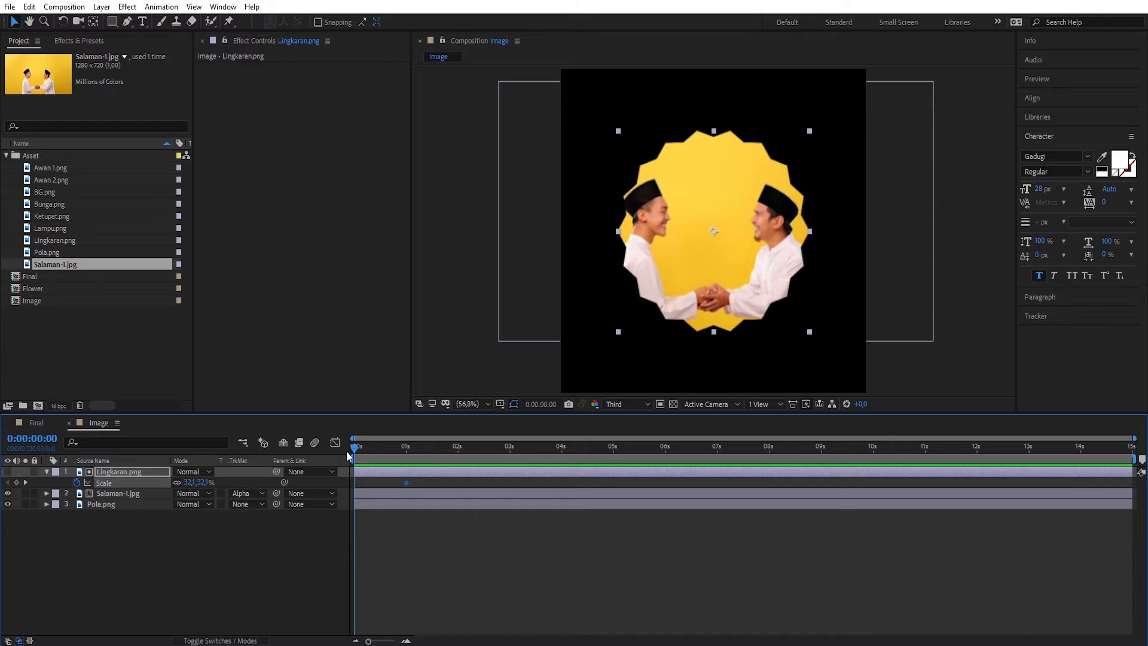
{"action": "left_click", "coordinate": [190, 482]}
{"action": "type", "text": "0"}
{"action": "key", "text": "Return"}
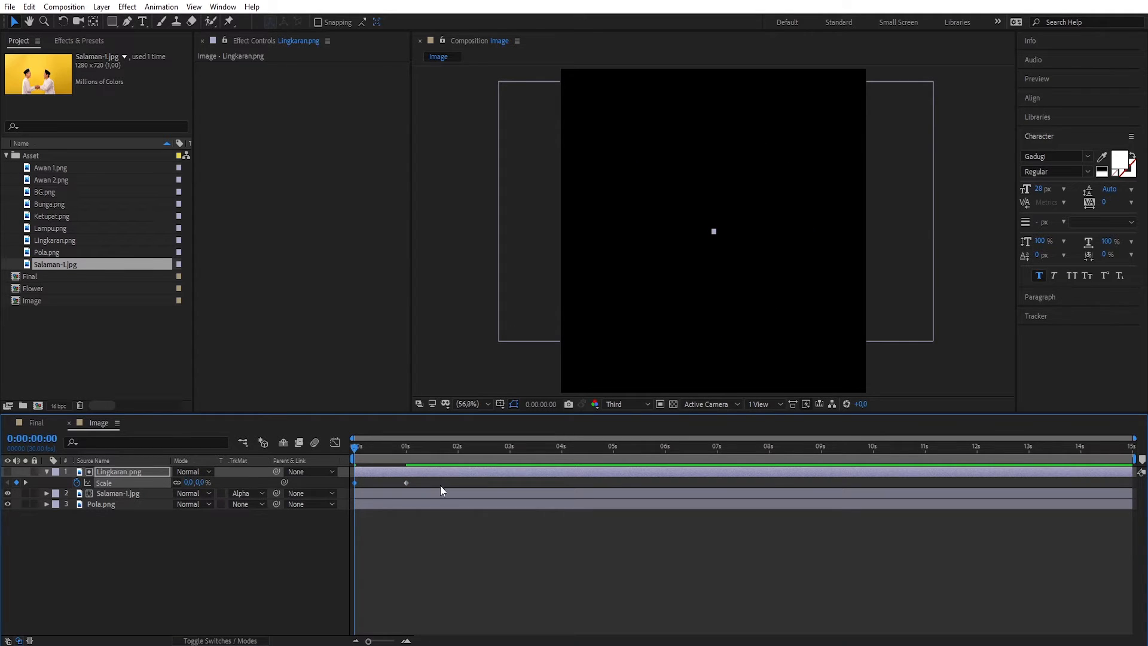
Apply Easy Ease to Lingkaran.png's Scale keyframes, lengthen the ease into the last keyframe in the speed graph, and preview the animation
{"action": "left_click_drag", "start_coordinate": [364, 487], "coordinate": [348, 486]}
{"action": "left_click", "coordinate": [335, 443]}
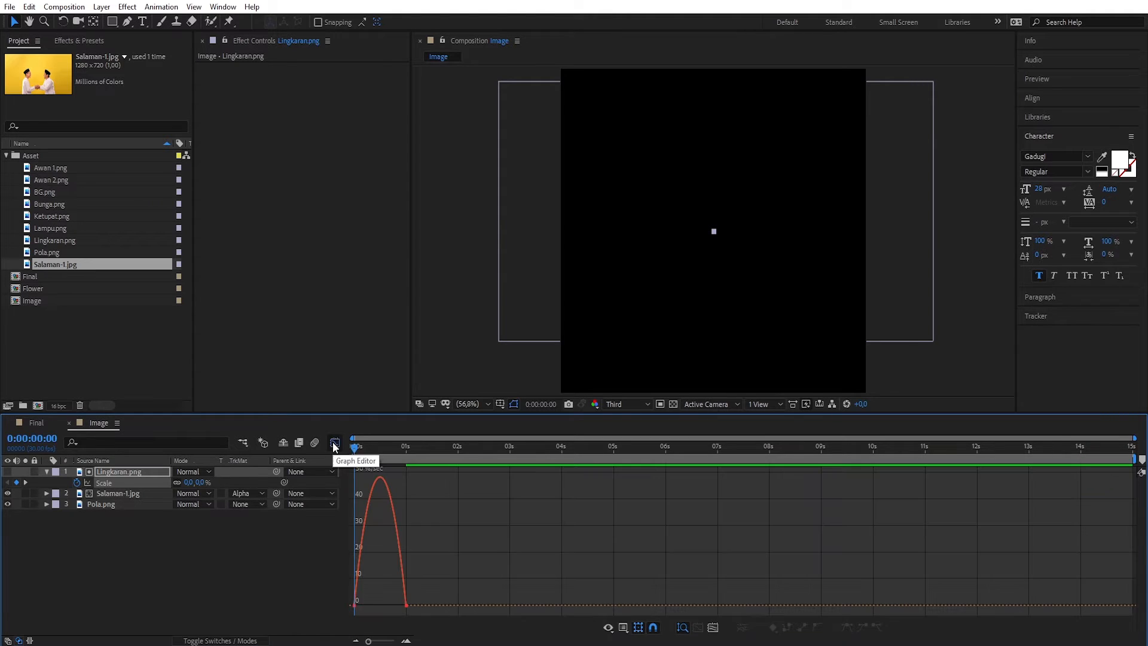
{"action": "left_click", "coordinate": [403, 605]}
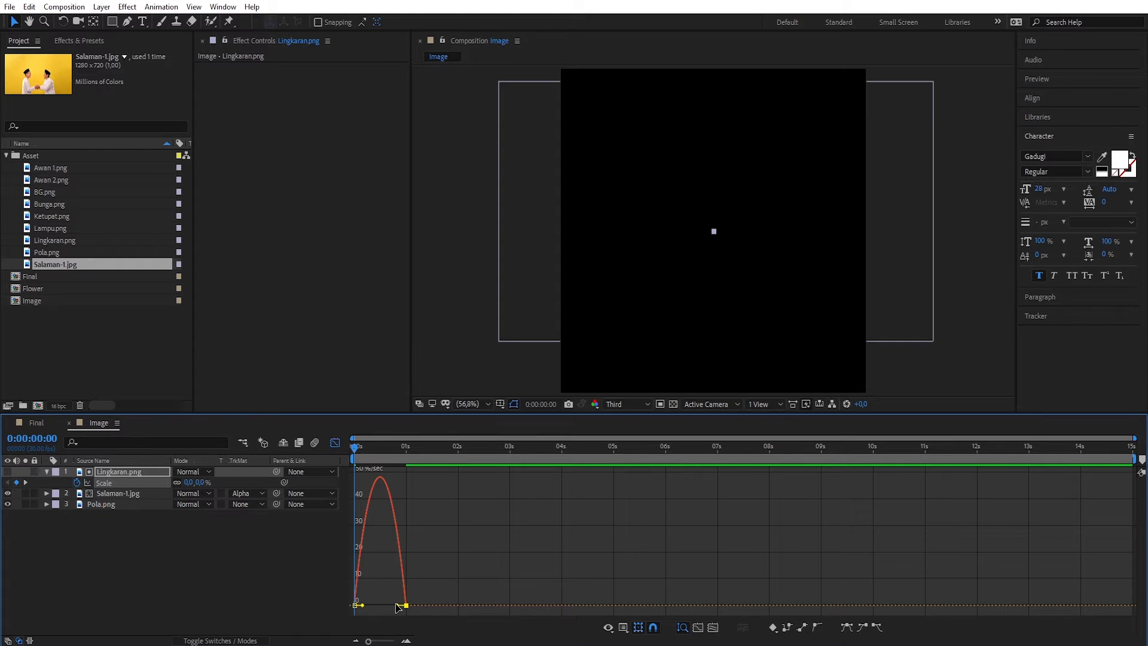
{"action": "left_click_drag", "start_coordinate": [397, 605], "coordinate": [386, 607]}
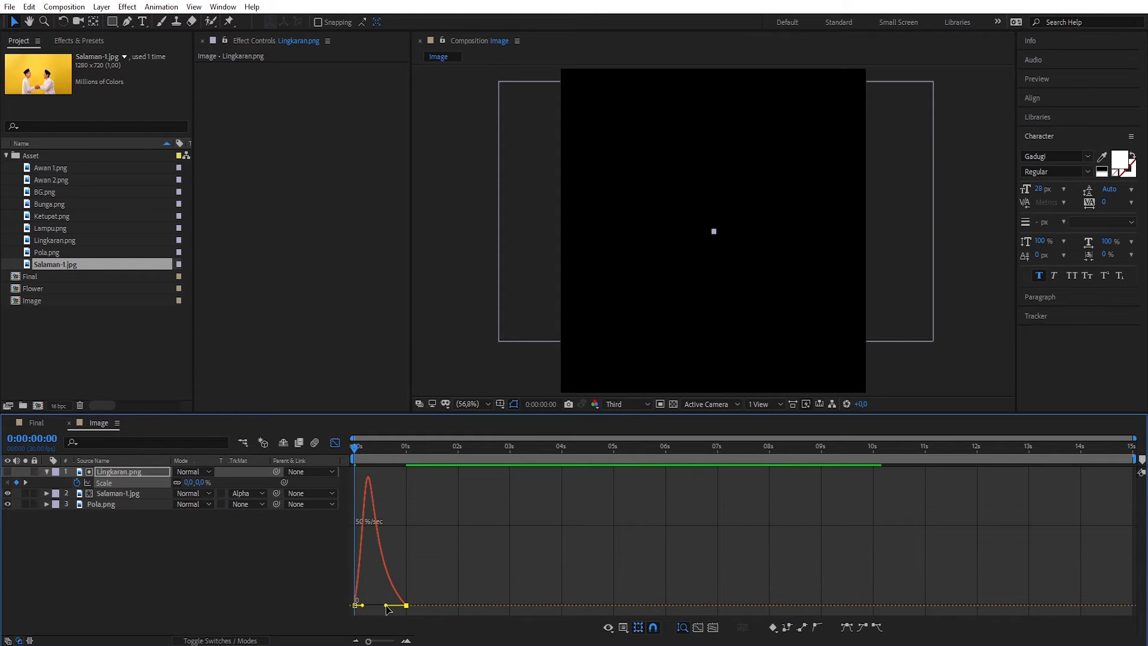
{"action": "left_click", "coordinate": [334, 443]}
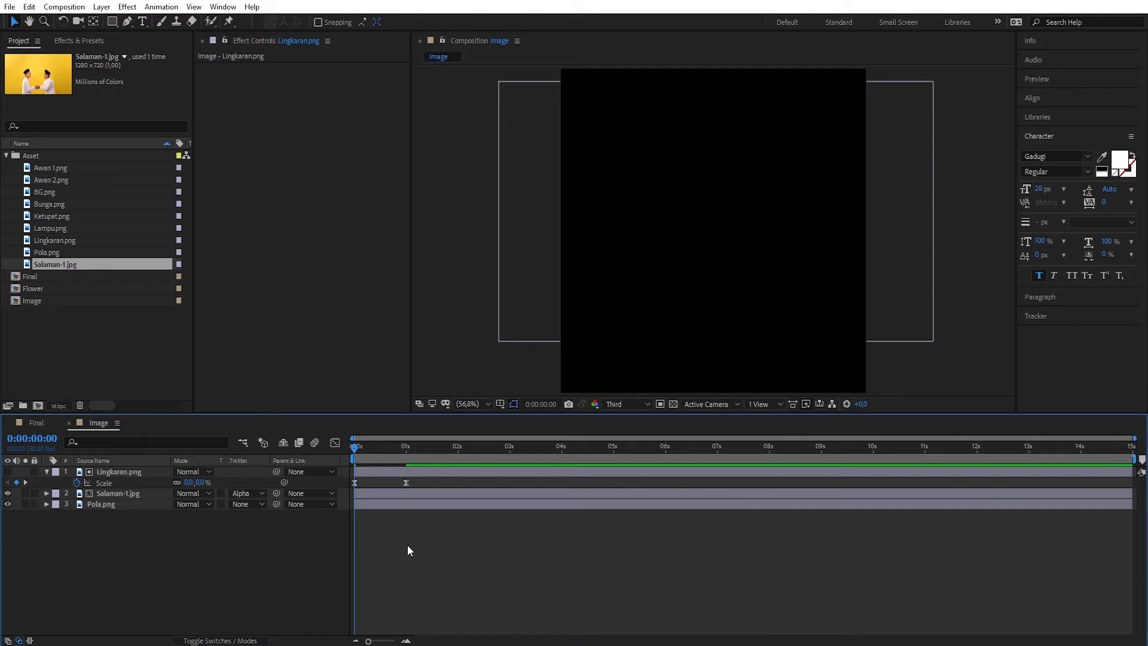
{"action": "left_click_drag", "start_coordinate": [354, 447], "coordinate": [359, 447]}
{"action": "key", "text": "space"}
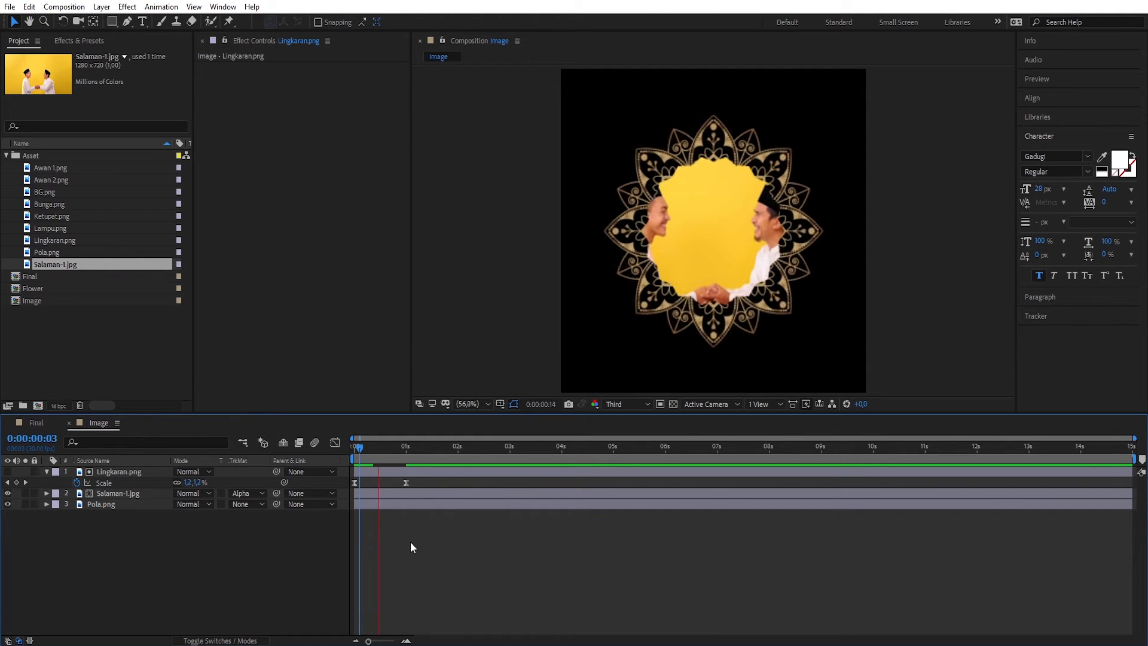
{"action": "key", "text": "space"}
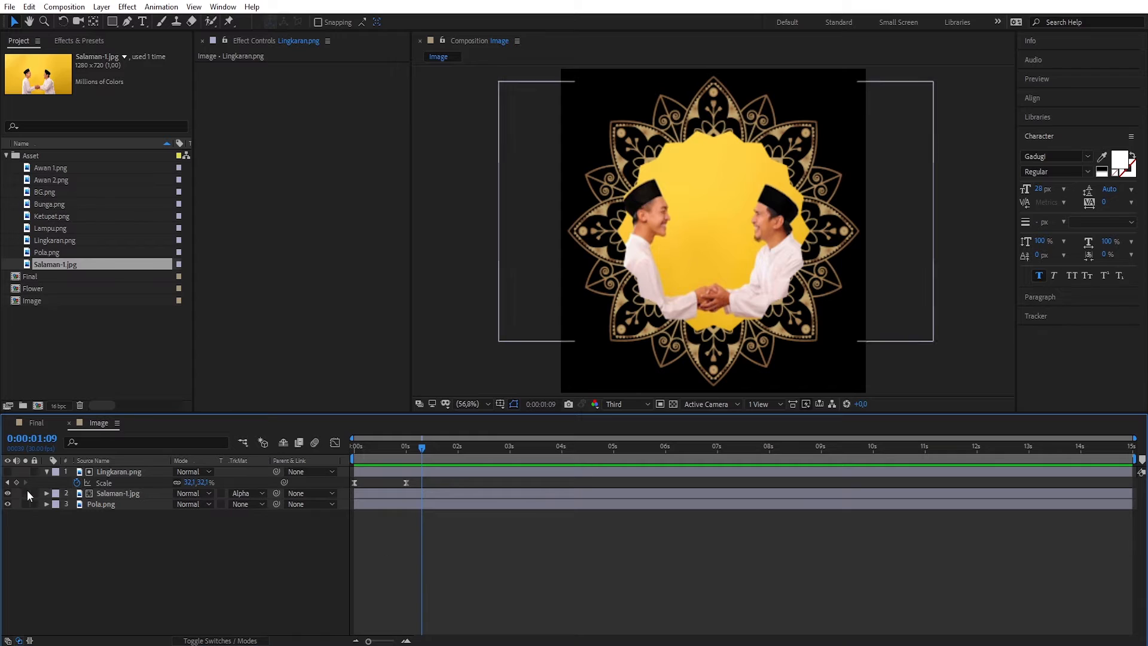
{"action": "left_click", "coordinate": [46, 472]}
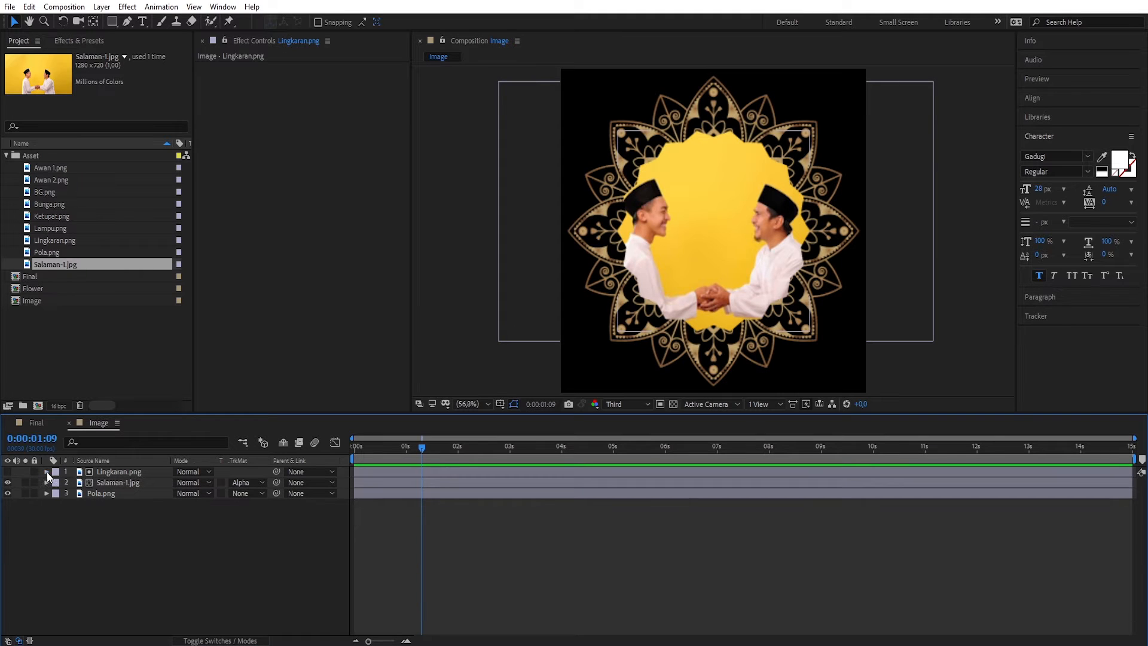
Add the expression time*10 to Pola.png's Rotation so the ornament spins continuously
{"action": "left_click", "coordinate": [99, 494]}
{"action": "key", "text": "r"}
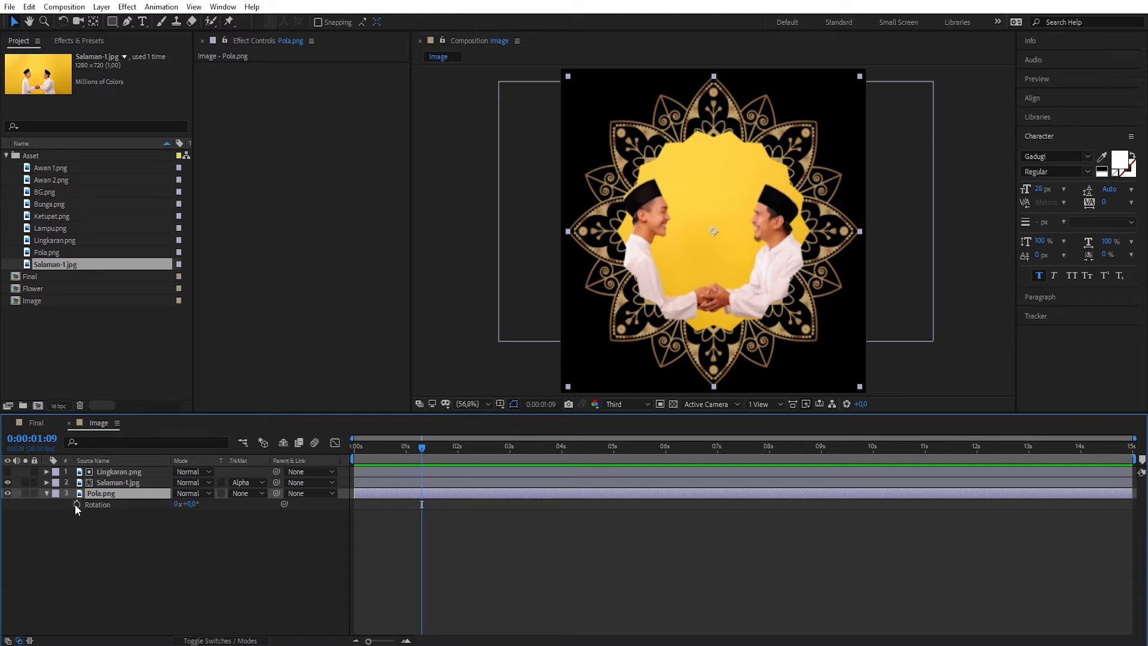
{"action": "left_click", "coordinate": [76, 504], "text": "alt"}
{"action": "type", "text": "ti"}
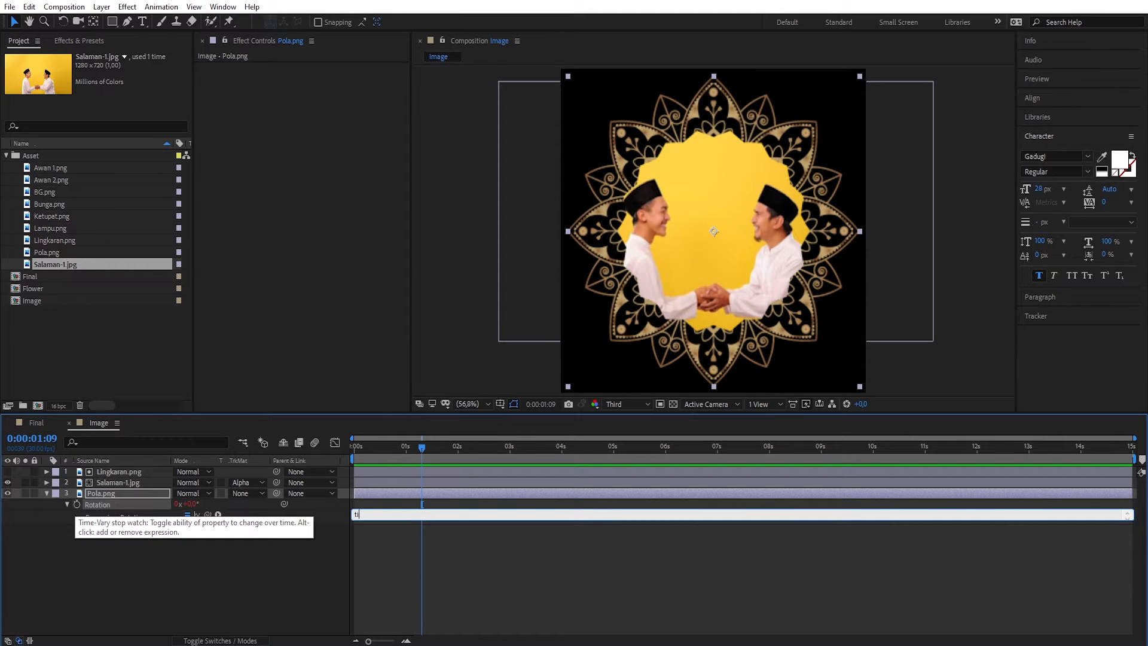
{"action": "type", "text": "me*10"}
{"action": "left_click", "coordinate": [380, 556]}
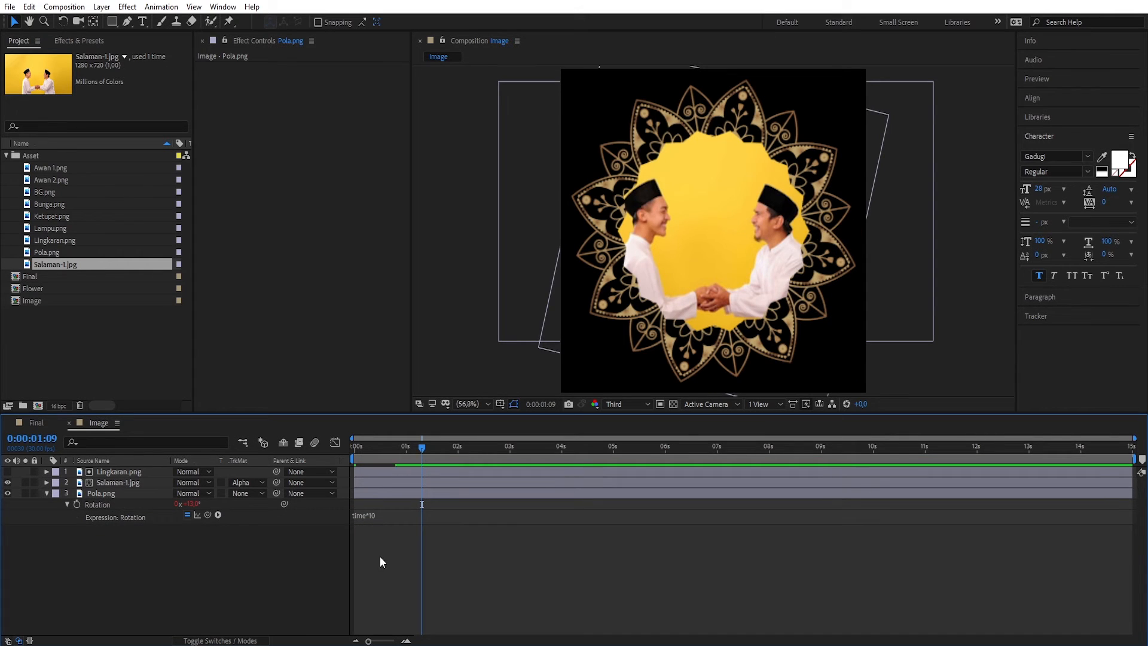
{"action": "left_click_drag", "start_coordinate": [421, 450], "coordinate": [418, 475]}
{"action": "left_click", "coordinate": [47, 493]}
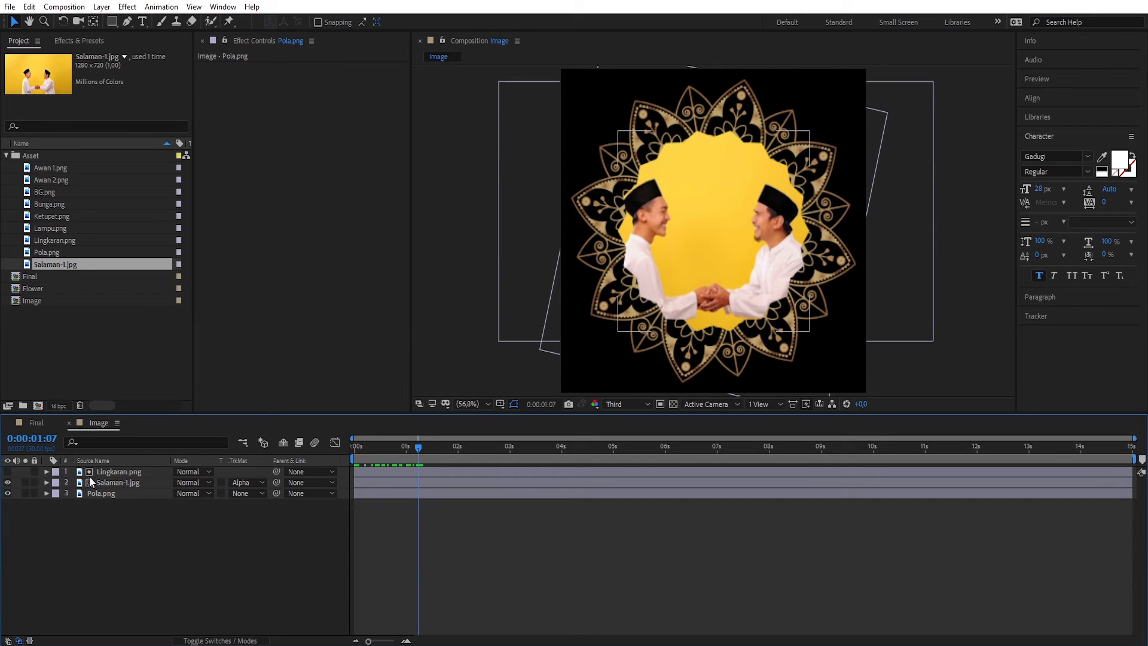
Add the expression time*-5 to Lingkaran.png's Rotation and preview the counter-rotating mask from the start
{"action": "left_click", "coordinate": [101, 472]}
{"action": "key", "text": "r"}
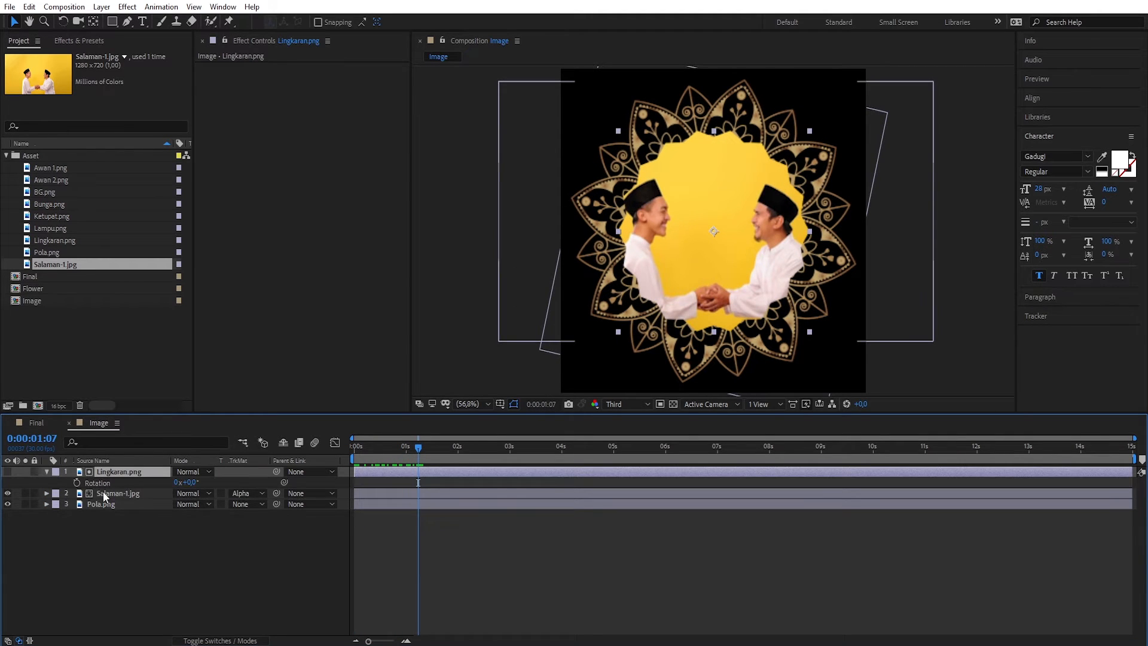
{"action": "left_click", "coordinate": [75, 484], "text": "alt"}
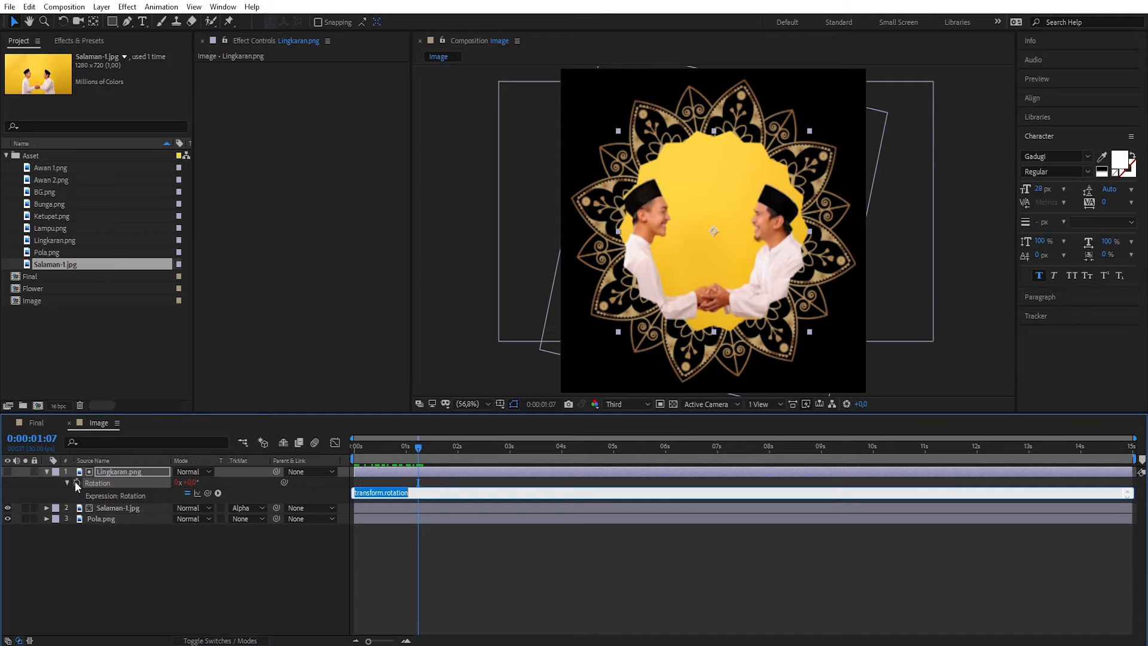
{"action": "type", "text": "time"}
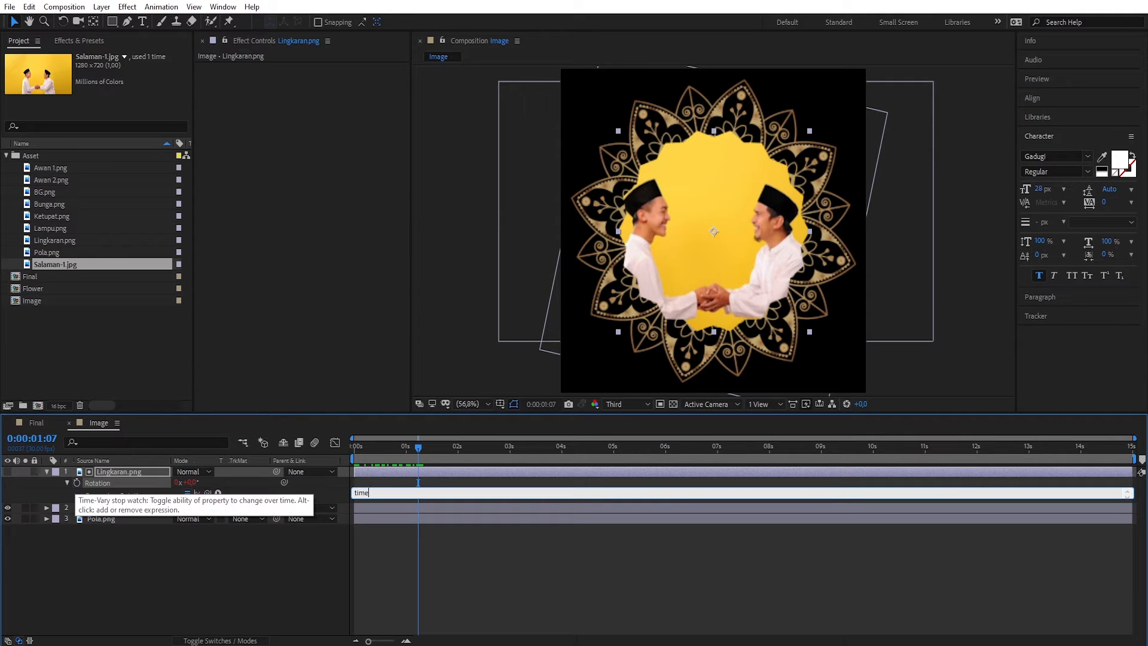
{"action": "type", "text": "*-5"}
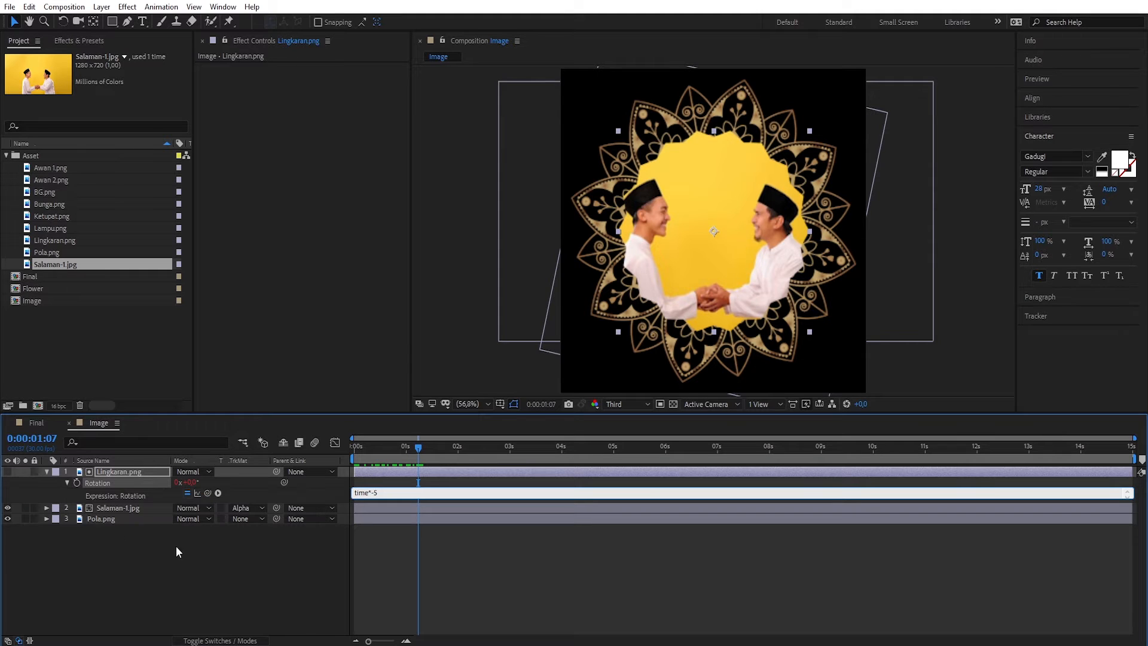
{"action": "left_click", "coordinate": [366, 545]}
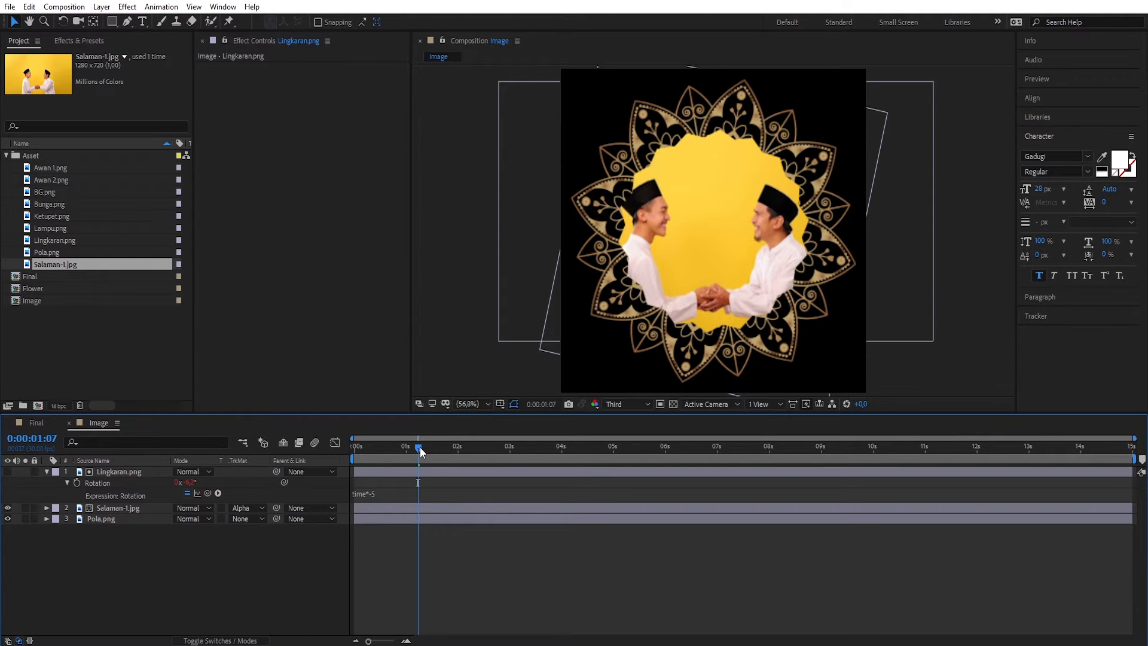
{"action": "left_click_drag", "start_coordinate": [419, 447], "coordinate": [352, 449]}
{"action": "key", "text": "space"}
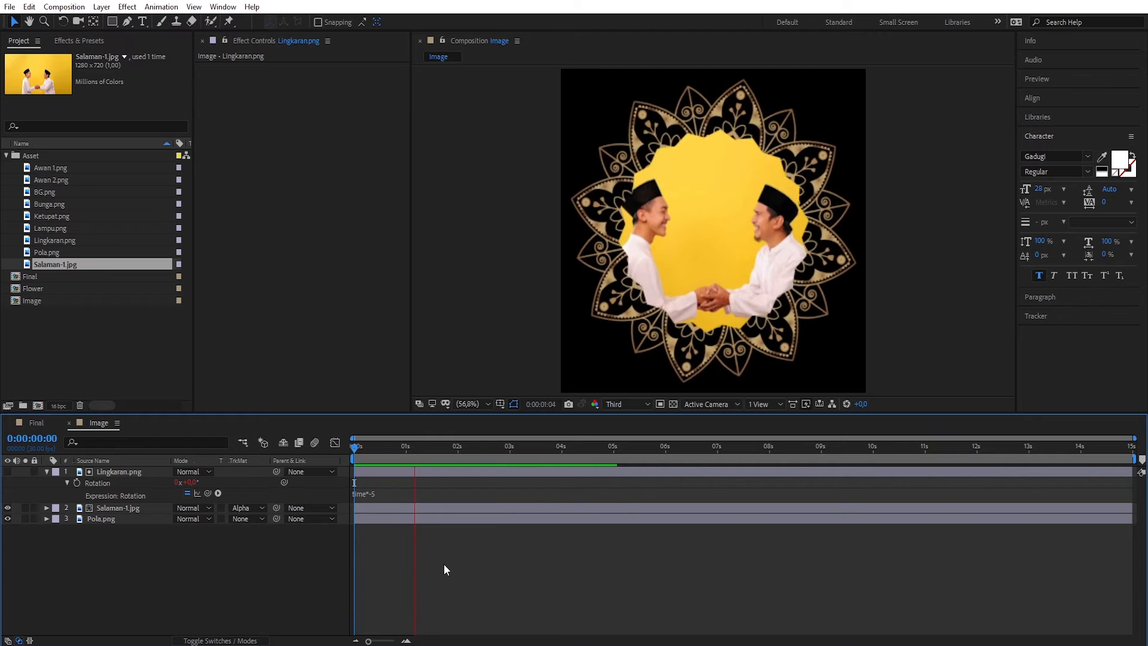
{"action": "key", "text": "space"}
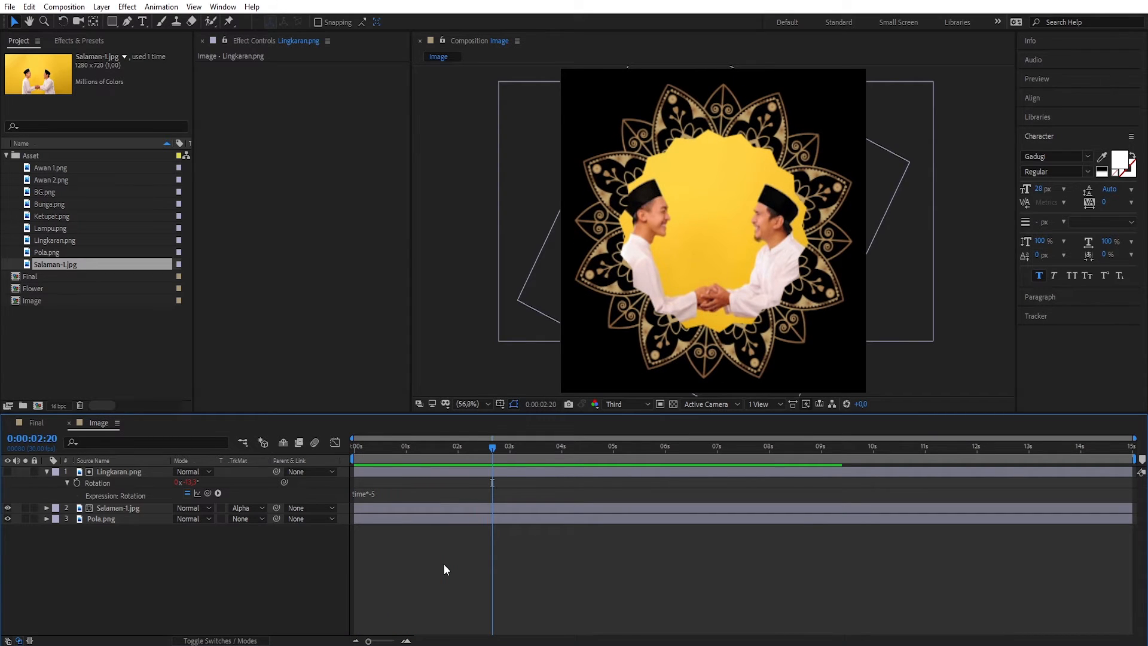
Close the Image composition, add it as the top layer of Final, and move it to the right half of the frame
{"action": "left_click", "coordinate": [70, 424]}
{"action": "left_click", "coordinate": [49, 333]}
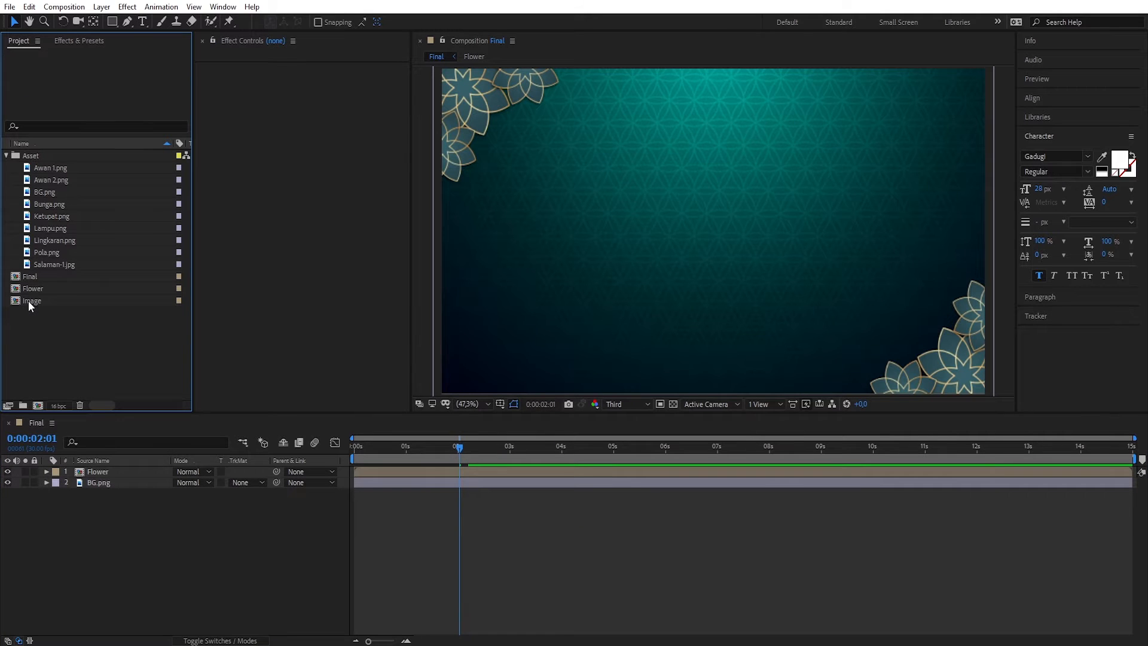
{"action": "left_click_drag", "start_coordinate": [28, 300], "coordinate": [85, 469]}
{"action": "left_click_drag", "start_coordinate": [673, 251], "coordinate": [787, 246]}
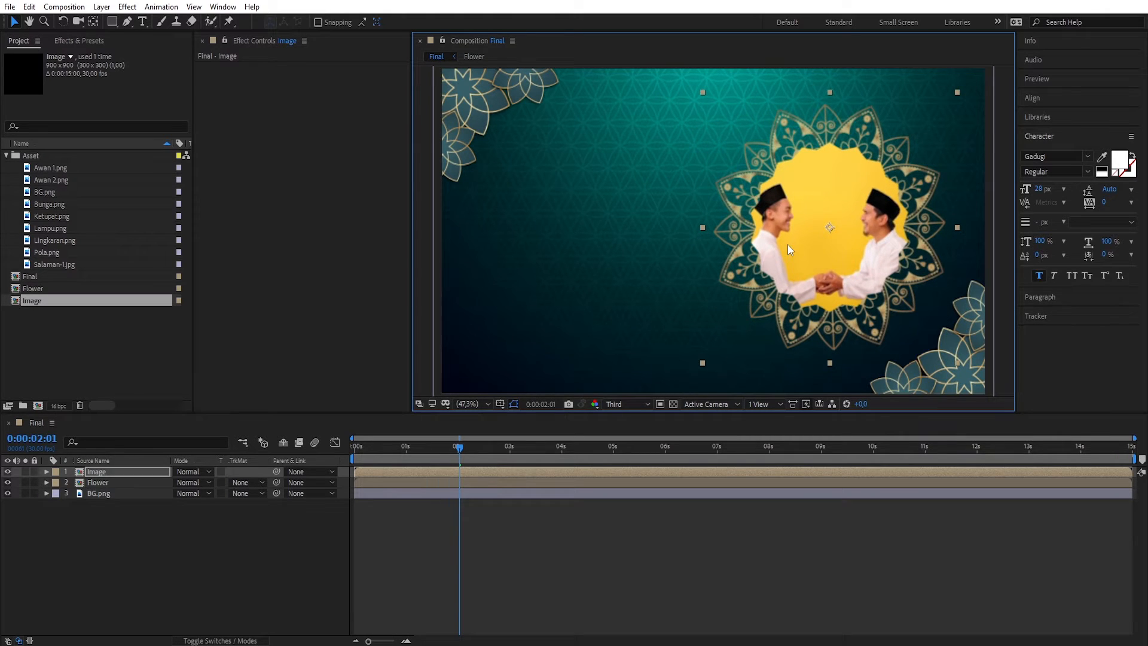
Create a new composition named Cloud, 1920 px wide and 500 px high, with a 15-second duration at 30 frames per second
{"action": "left_click", "coordinate": [86, 334]}
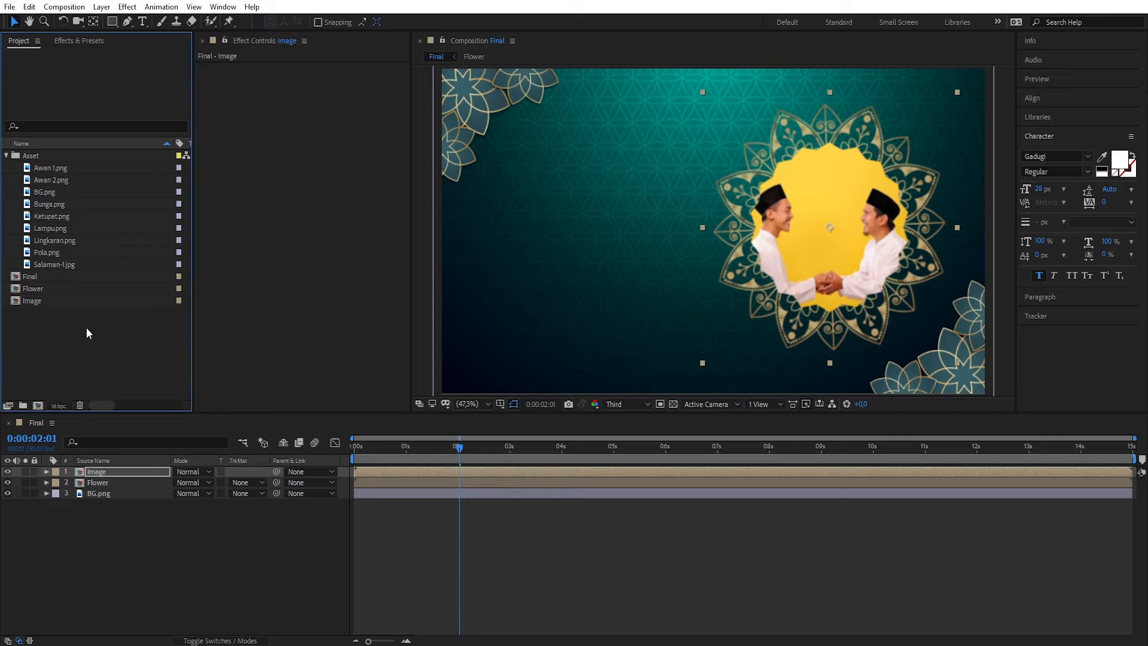
{"action": "left_click", "coordinate": [38, 405]}
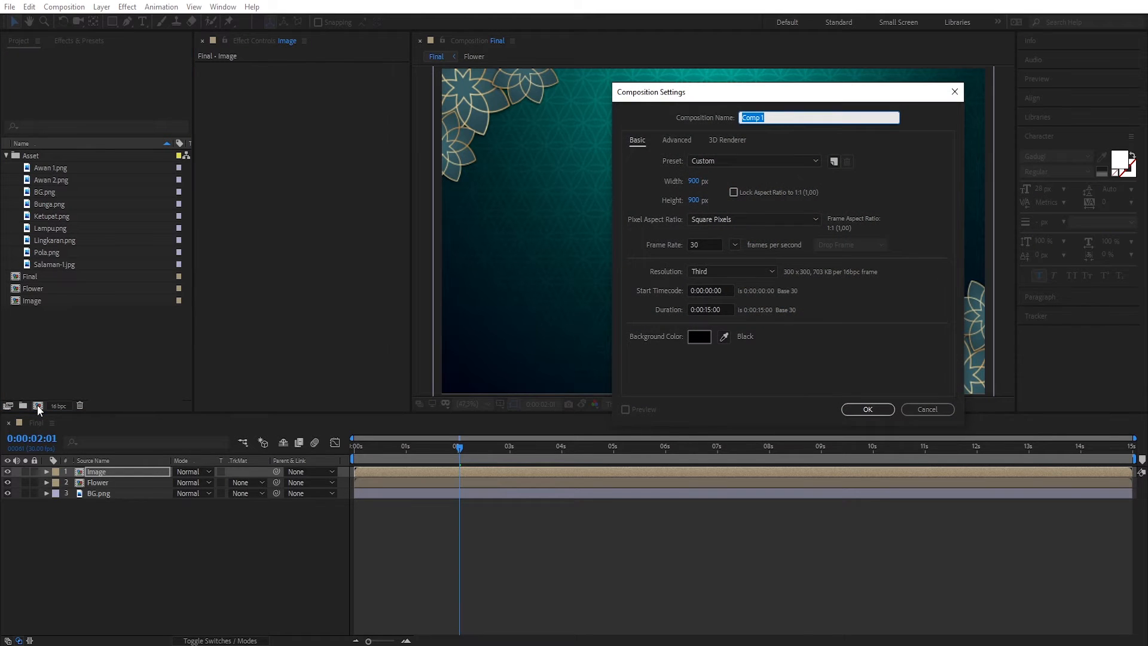
{"action": "type", "text": "Cloud"}
{"action": "left_click", "coordinate": [693, 180]}
{"action": "type", "text": "1920"}
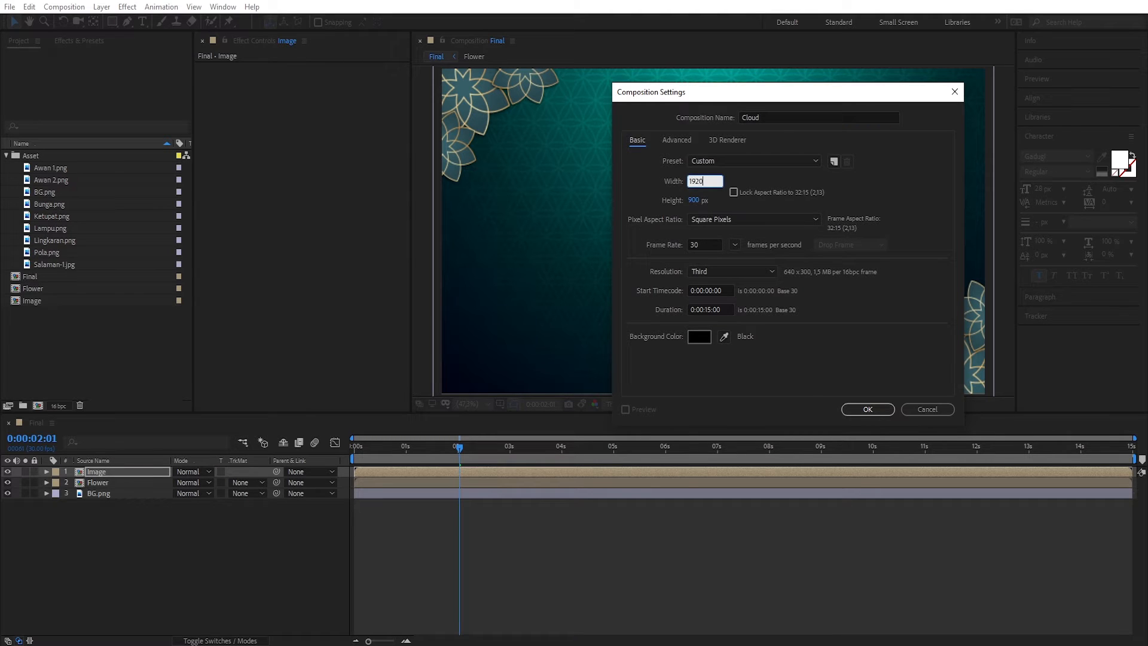
{"action": "key", "text": "Tab"}
{"action": "type", "text": "500"}
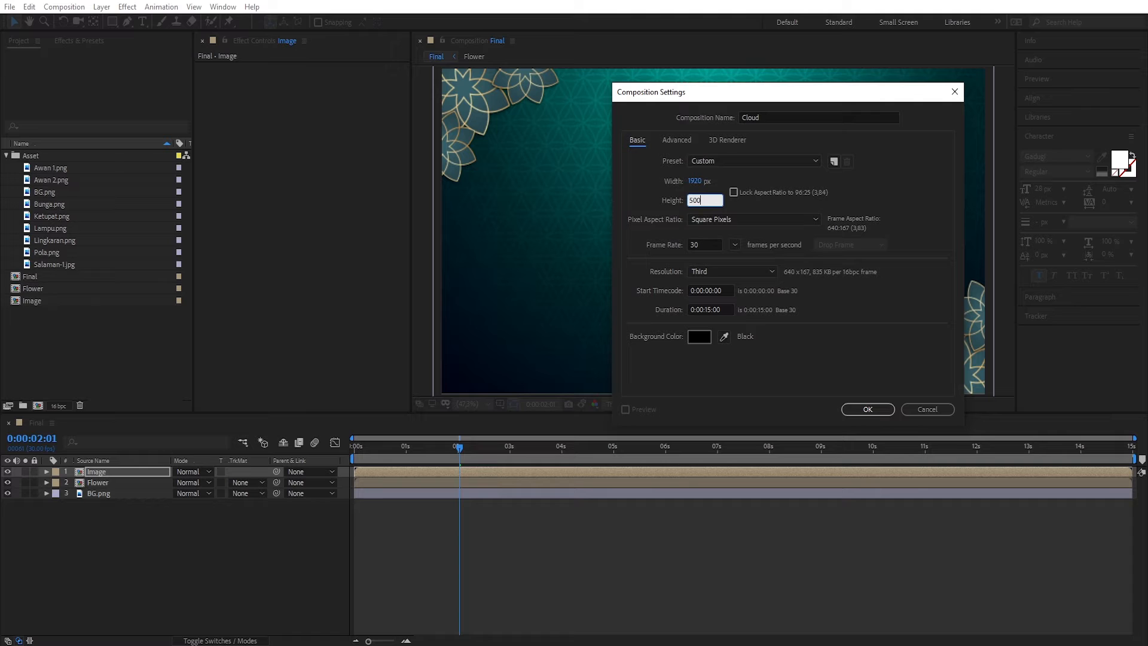
{"action": "left_click", "coordinate": [868, 408]}
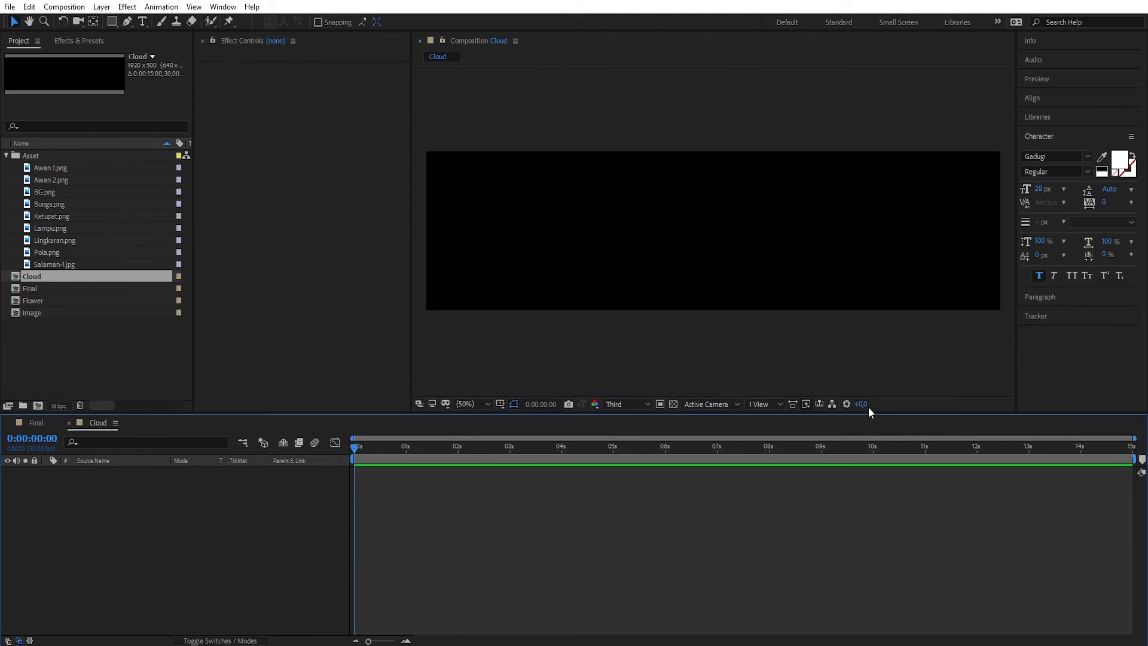
Add Awan 1.png to the Cloud composition and keyframe its Position to drift left from the first frame to the last
{"action": "left_click_drag", "start_coordinate": [49, 167], "coordinate": [139, 521]}
{"action": "key", "text": "p"}
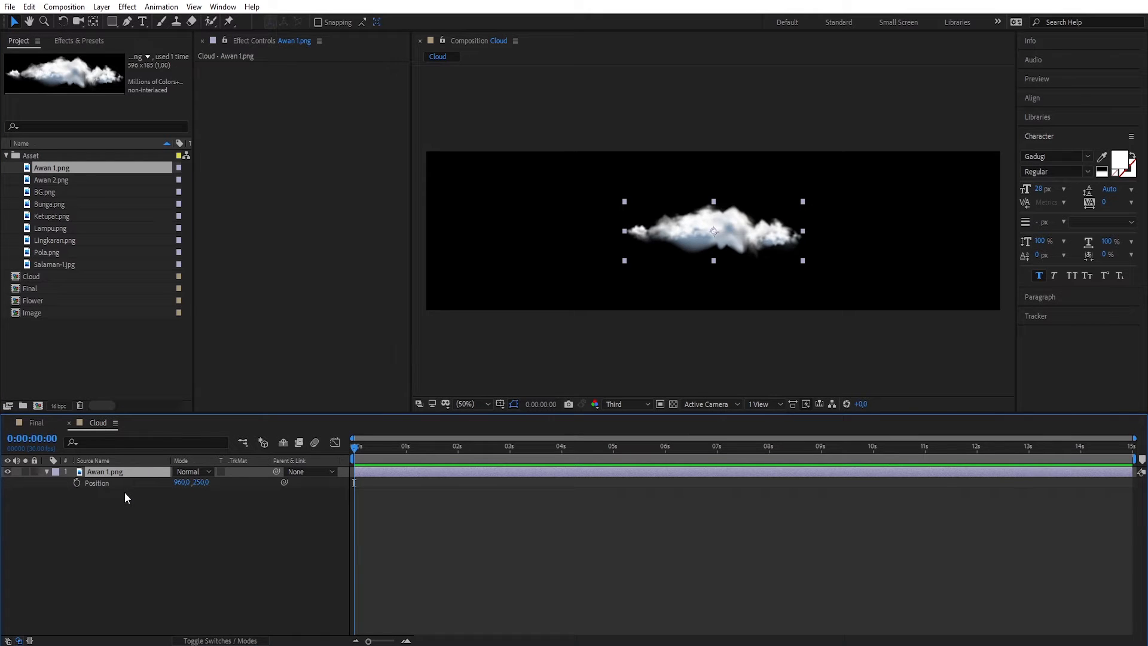
{"action": "left_click", "coordinate": [77, 483]}
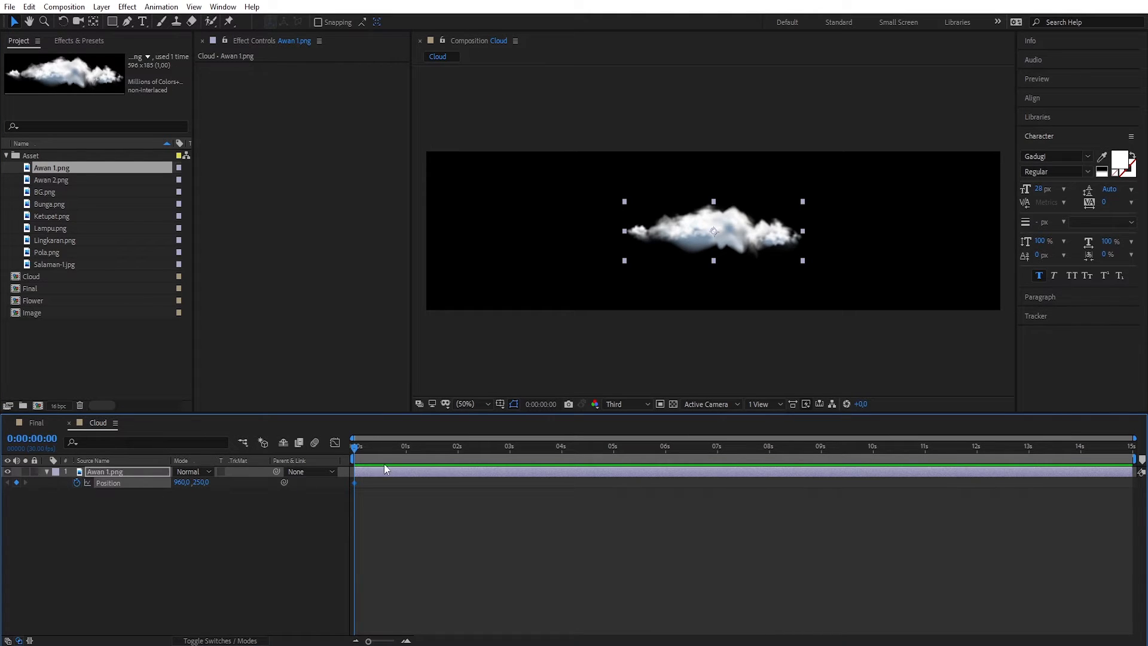
{"action": "left_click_drag", "start_coordinate": [354, 447], "coordinate": [1135, 486]}
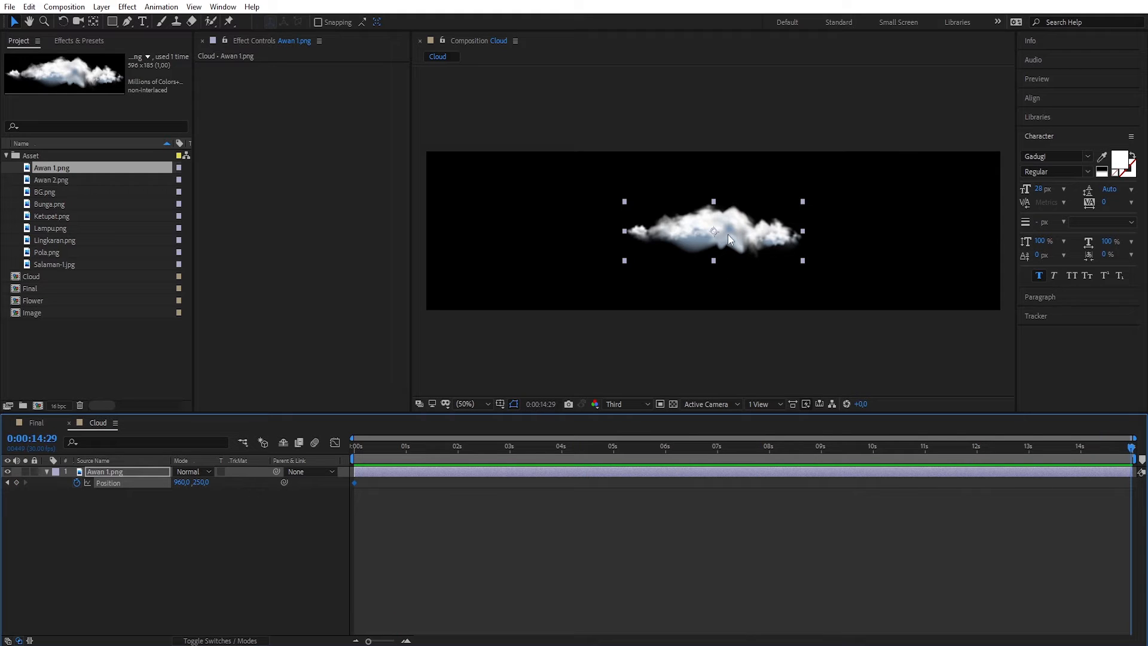
{"action": "left_click_drag", "start_coordinate": [729, 233], "coordinate": [637, 232]}
{"action": "left_click_drag", "start_coordinate": [1129, 448], "coordinate": [353, 450]}
{"action": "left_click", "coordinate": [411, 515]}
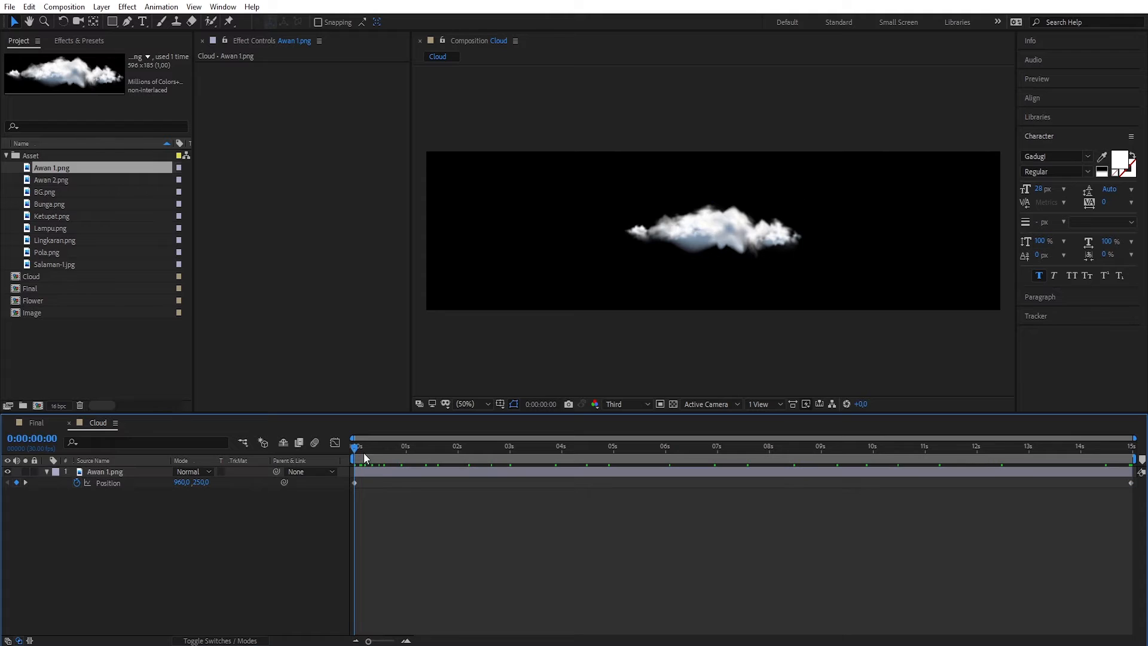
{"action": "left_click", "coordinate": [95, 472]}
{"action": "left_click", "coordinate": [47, 471]}
{"action": "left_click", "coordinate": [133, 515]}
Draw a cyan rectangle on a new shape layer covering the whole cloud and parent it to Awan 1.png
{"action": "left_click", "coordinate": [112, 22]}
{"action": "left_click", "coordinate": [161, 23]}
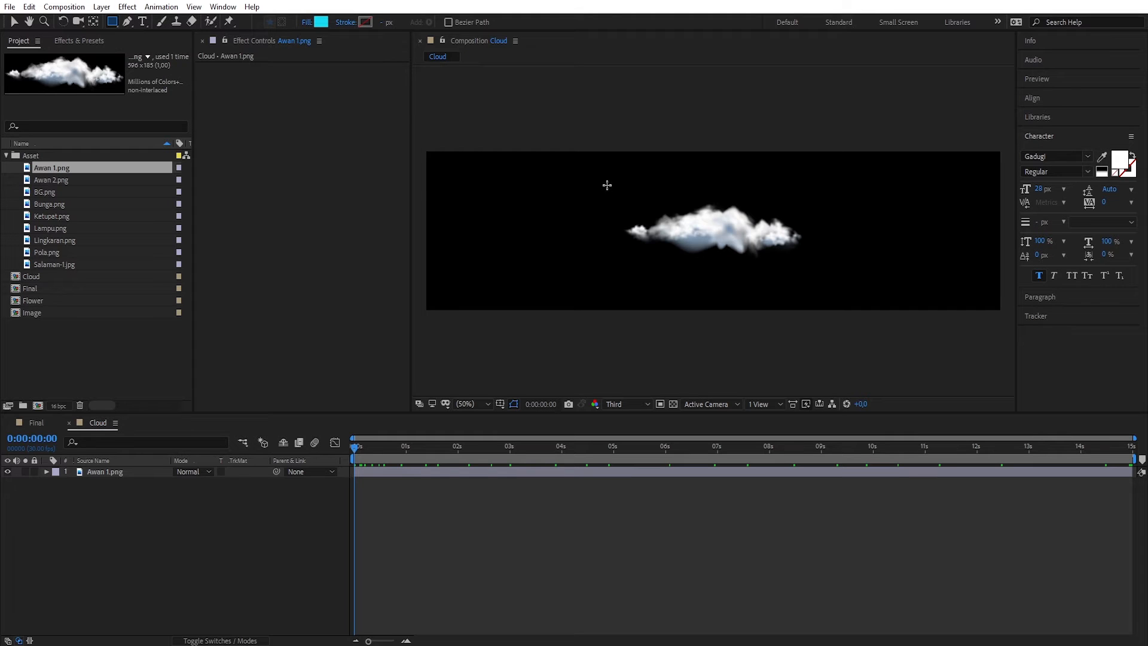
{"action": "left_click_drag", "start_coordinate": [609, 198], "coordinate": [857, 274]}
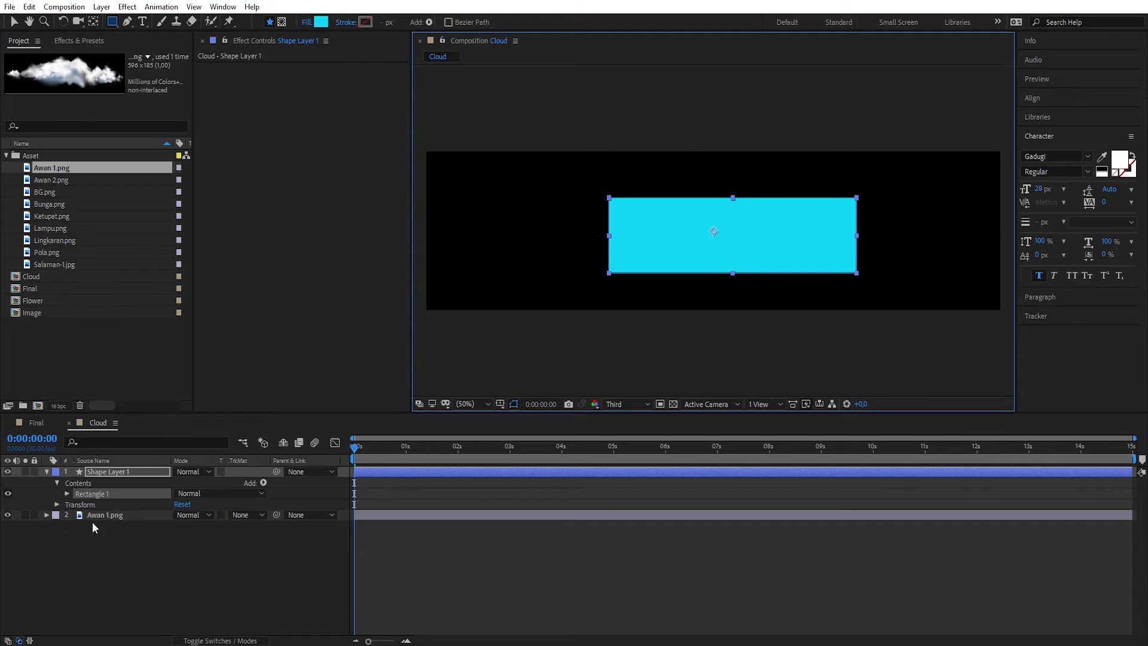
{"action": "left_click", "coordinate": [47, 472]}
{"action": "left_click_drag", "start_coordinate": [275, 472], "coordinate": [106, 486]}
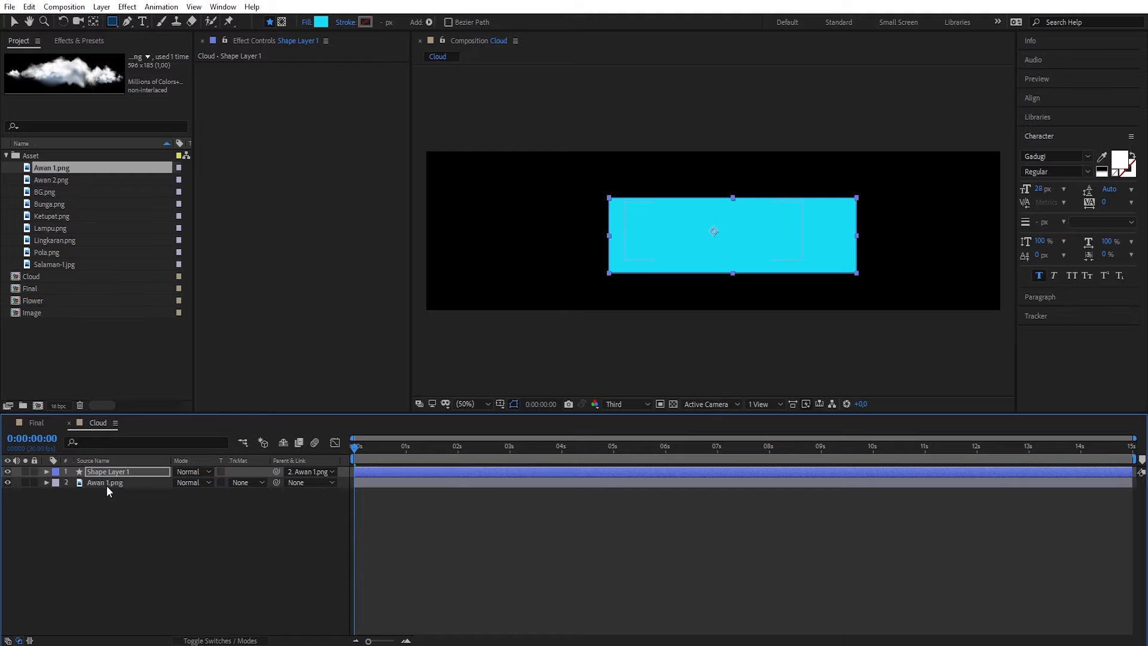
Apply the Turbulent Displace effect to Shape Layer 1
{"action": "left_click", "coordinate": [120, 473]}
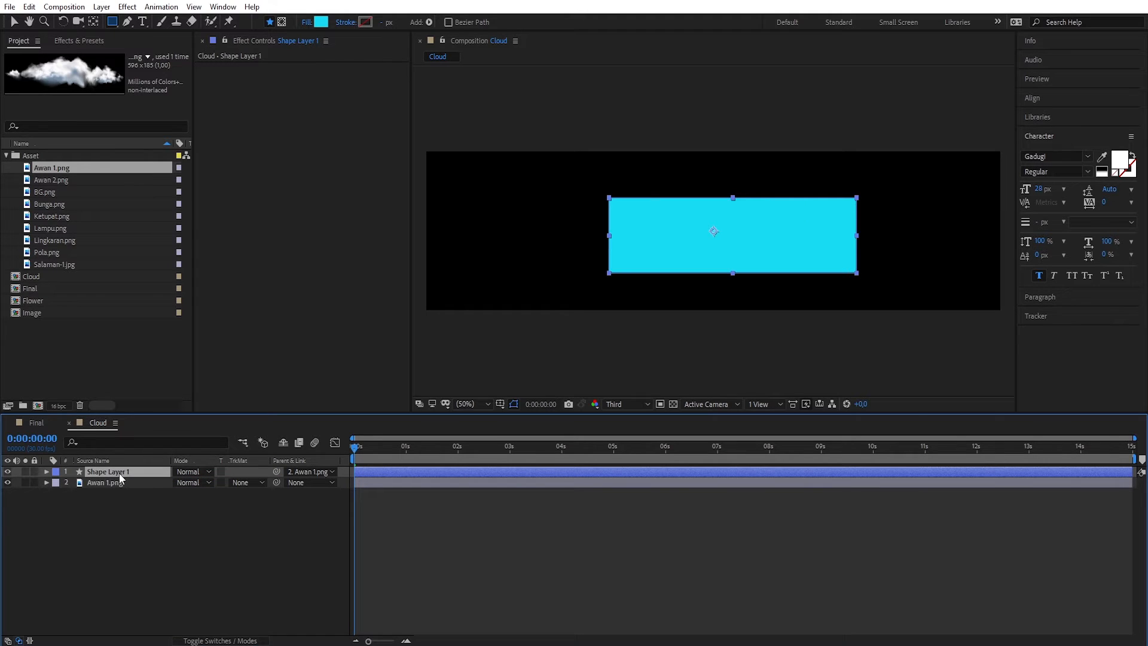
{"action": "left_click", "coordinate": [77, 41]}
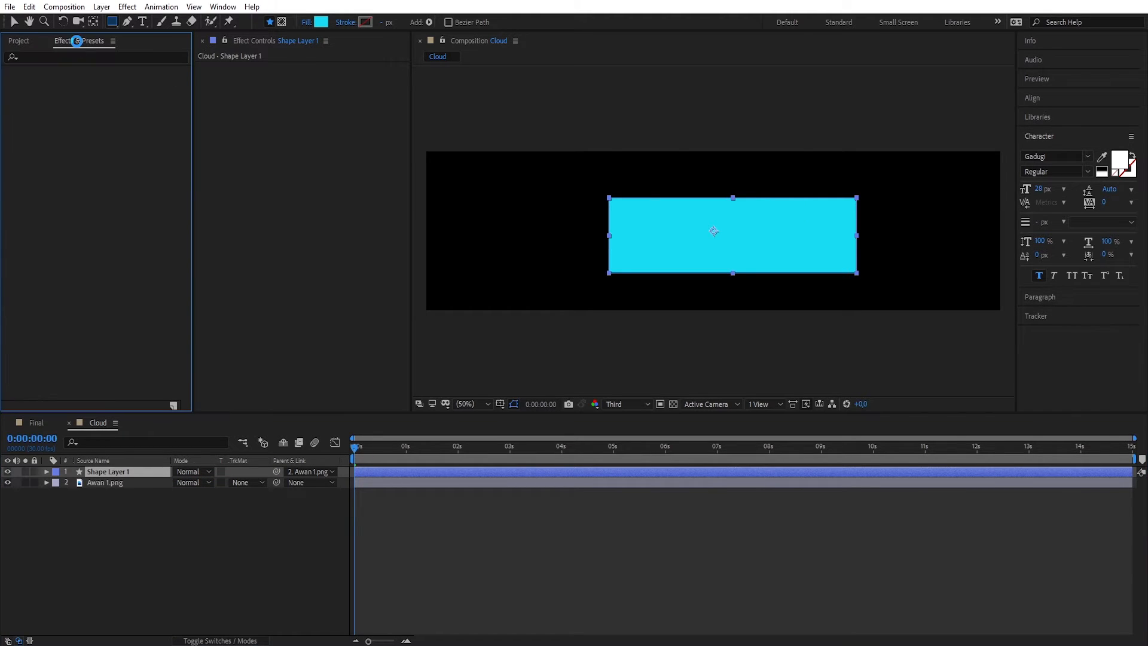
{"action": "left_click", "coordinate": [69, 58]}
{"action": "type", "text": "tu"}
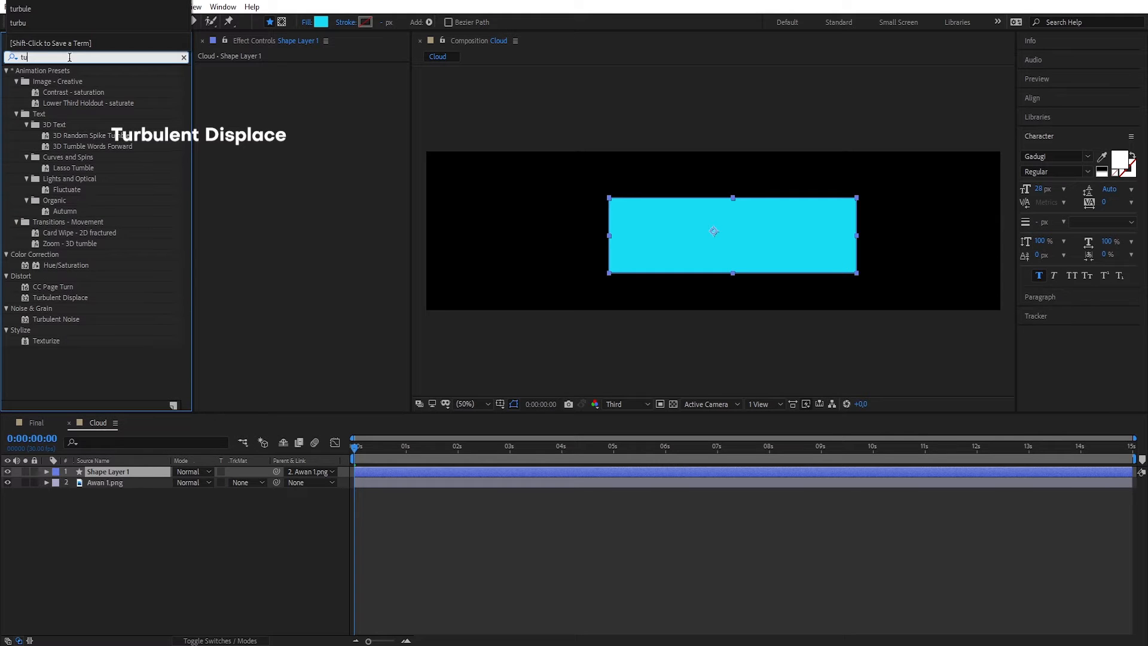
{"action": "type", "text": "rbl"}
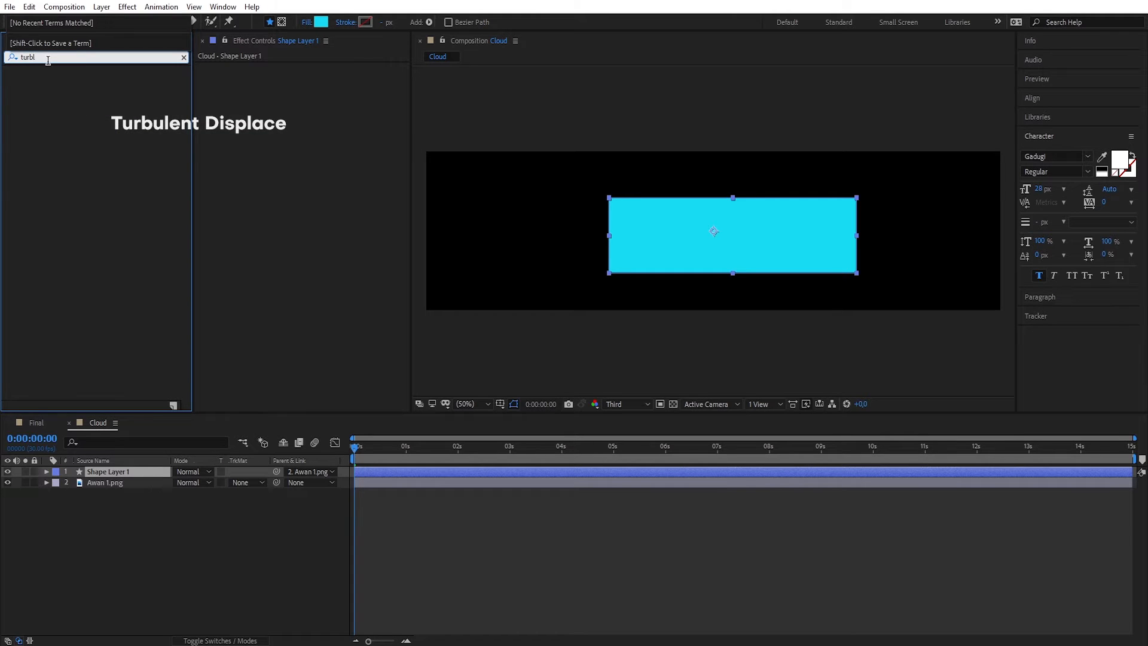
{"action": "key", "text": "BackSpace"}
{"action": "type", "text": "u"}
{"action": "left_click_drag", "start_coordinate": [77, 84], "coordinate": [287, 142]}
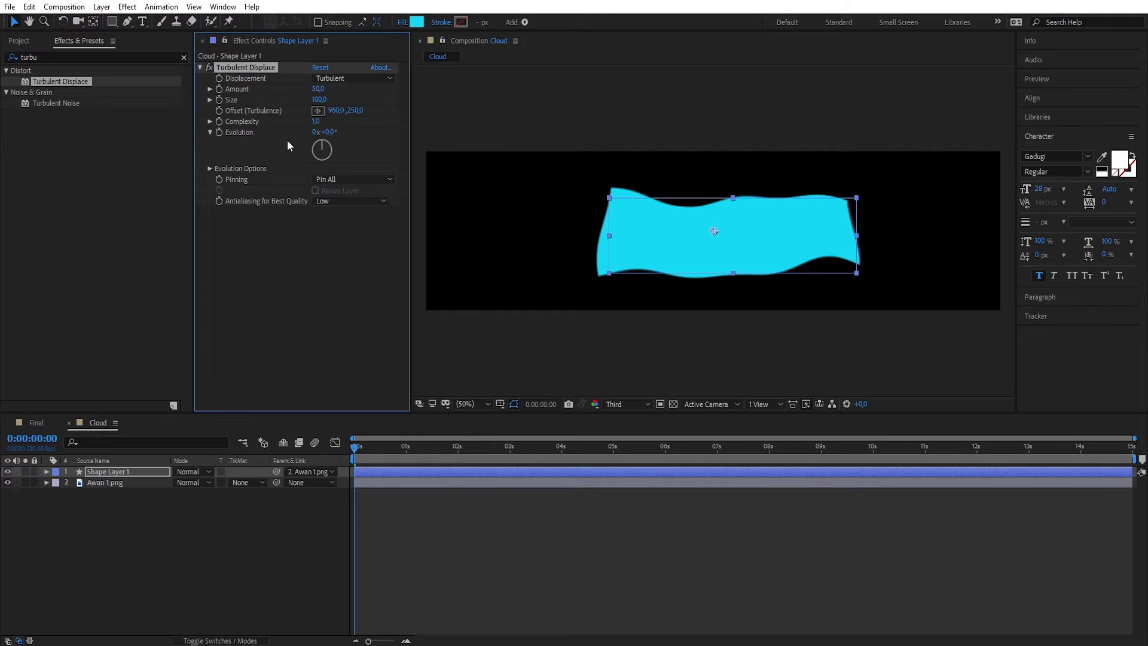
Set Turbulent Displace's Amount to 1000 and Size to 12
{"action": "left_click", "coordinate": [318, 89]}
{"action": "type", "text": "1000"}
{"action": "key", "text": "Return"}
{"action": "left_click", "coordinate": [320, 100]}
{"action": "type", "text": "12"}
{"action": "key", "text": "Return"}
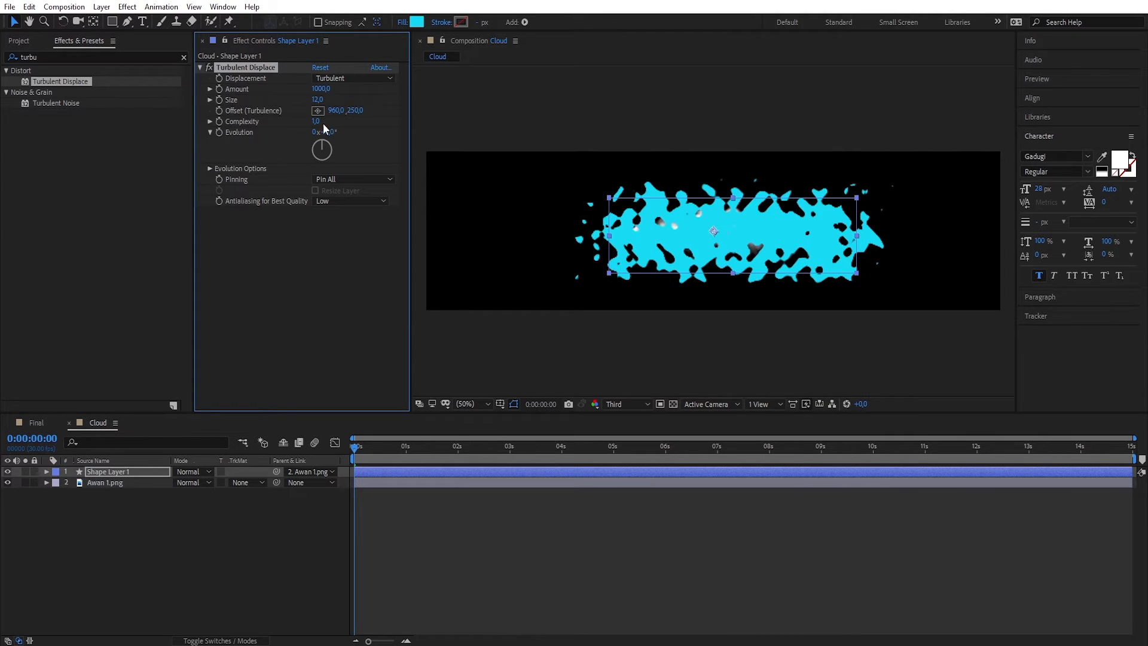
Add a Fast Box Blur effect to Shape Layer 1 with a Blur Radius of 10
{"action": "left_click", "coordinate": [183, 57]}
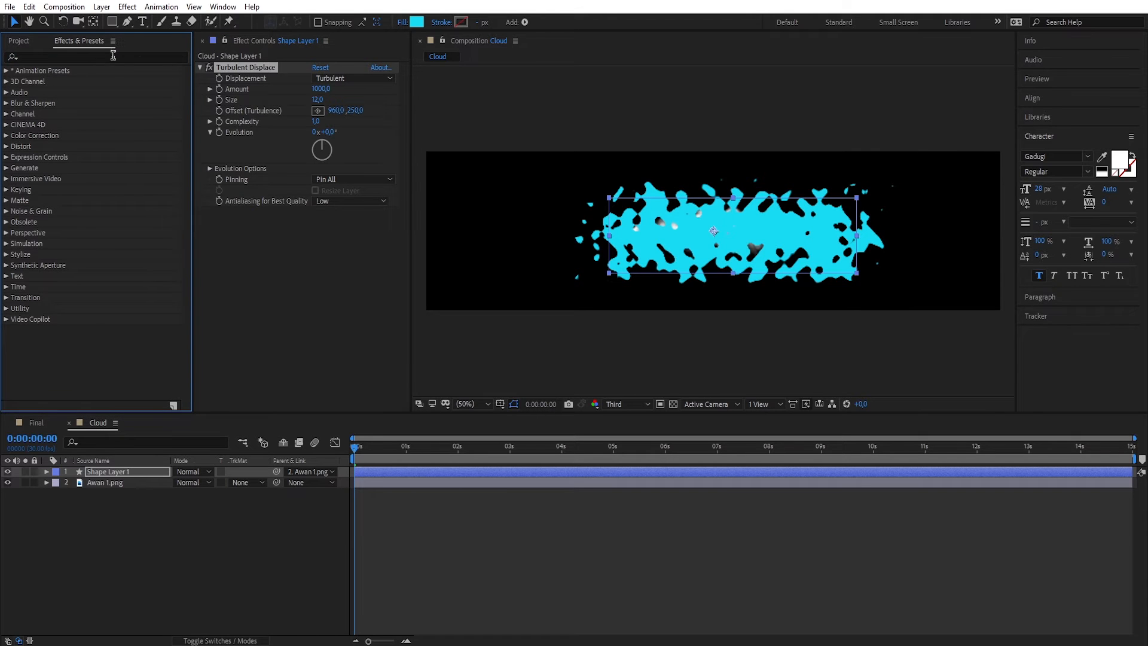
{"action": "left_click", "coordinate": [109, 55]}
{"action": "type", "text": "fa"}
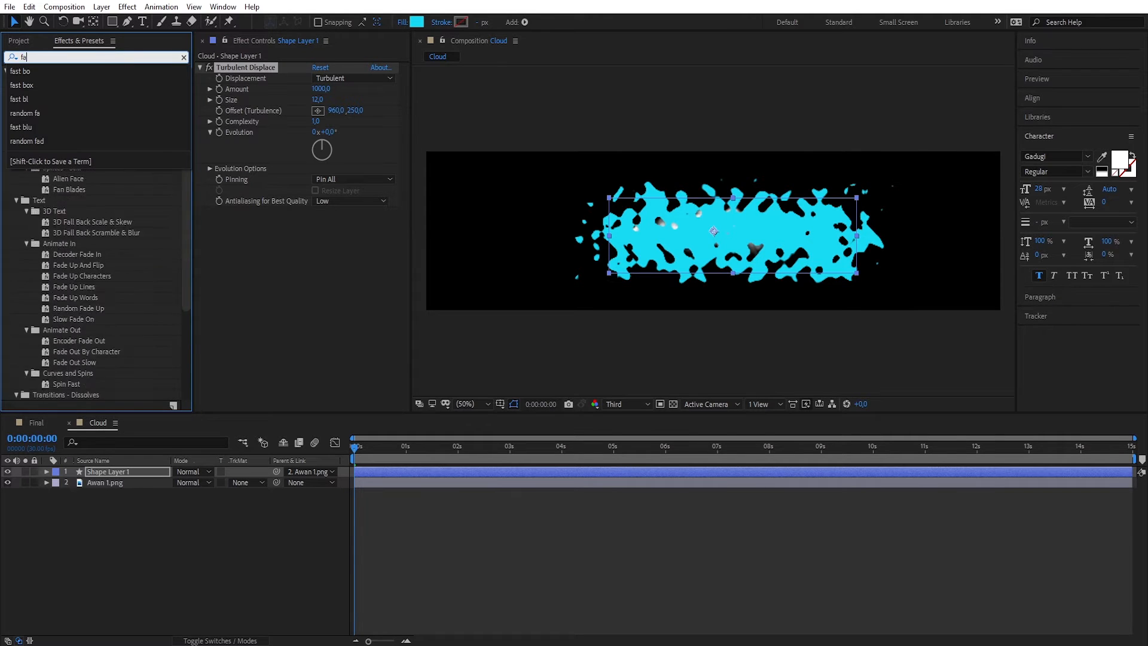
{"action": "type", "text": "st box"}
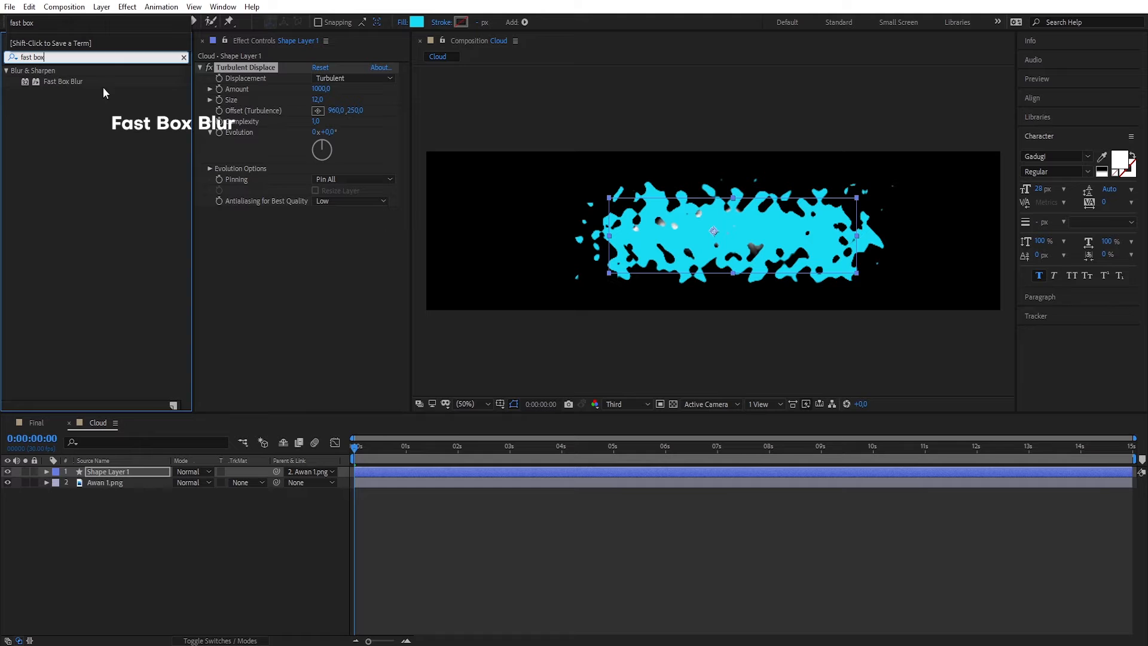
{"action": "left_click_drag", "start_coordinate": [76, 84], "coordinate": [320, 285]}
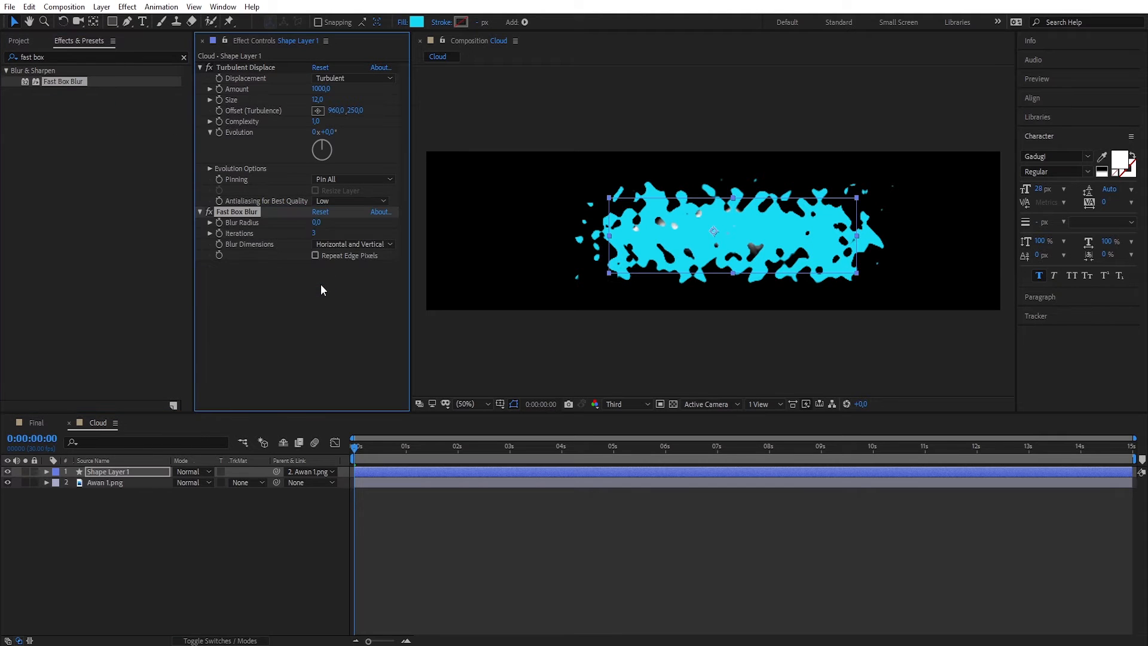
{"action": "left_click", "coordinate": [315, 222]}
{"action": "type", "text": "10"}
{"action": "key", "text": "Return"}
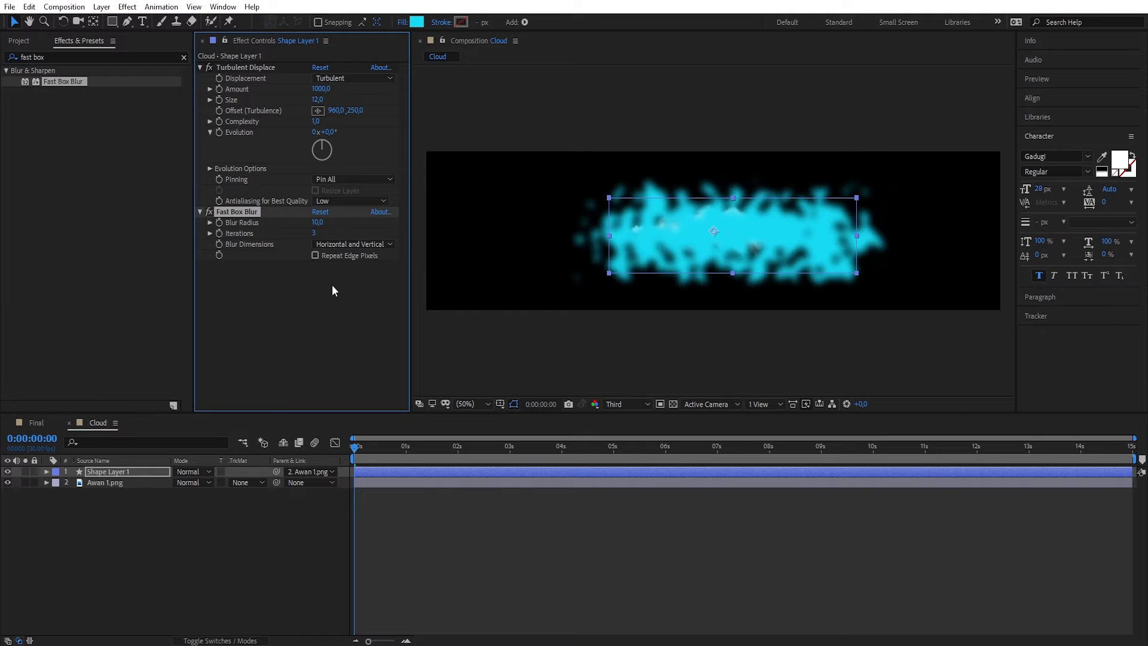
Set Awan 1.png's track matte to Alpha Matte using Shape Layer 1
{"action": "left_click", "coordinate": [110, 484]}
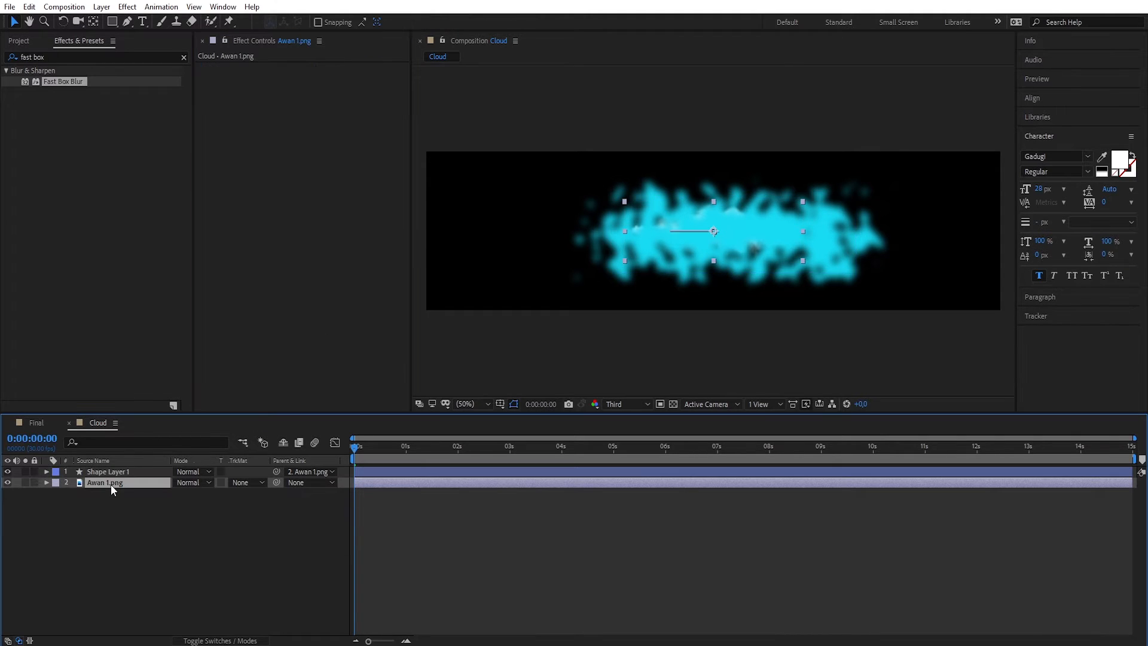
{"action": "left_click", "coordinate": [243, 482]}
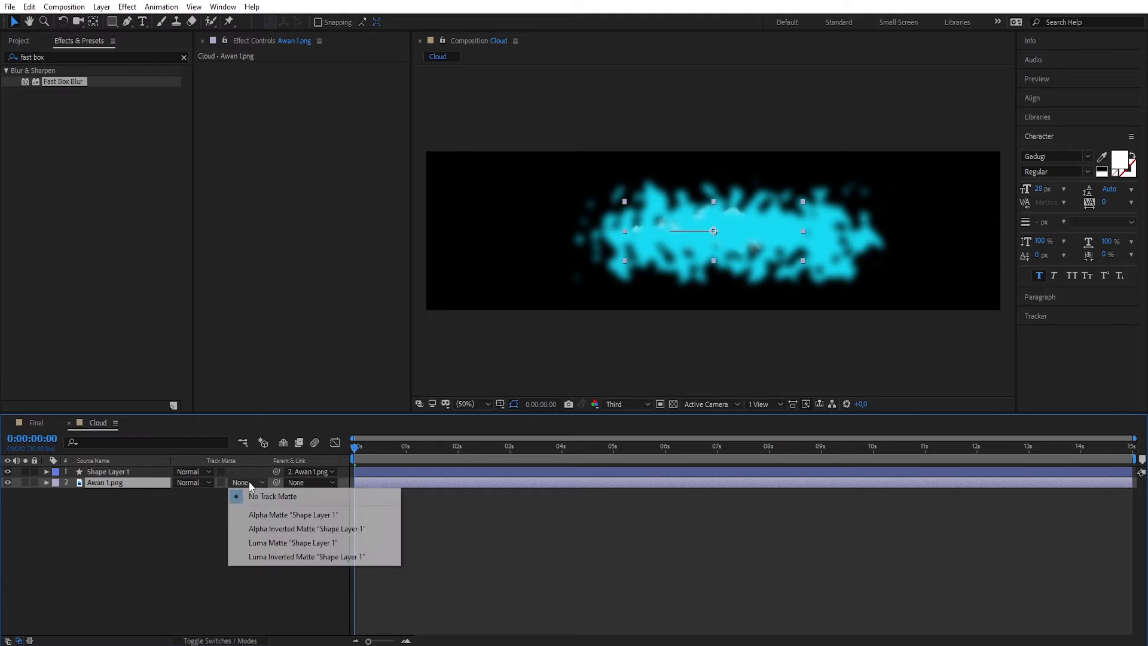
{"action": "left_click", "coordinate": [269, 514]}
Keyframe Shape Layer 1's Scale from 0% at the start to 100% at 1 second, and preview the cloud reveal
{"action": "left_click", "coordinate": [130, 472]}
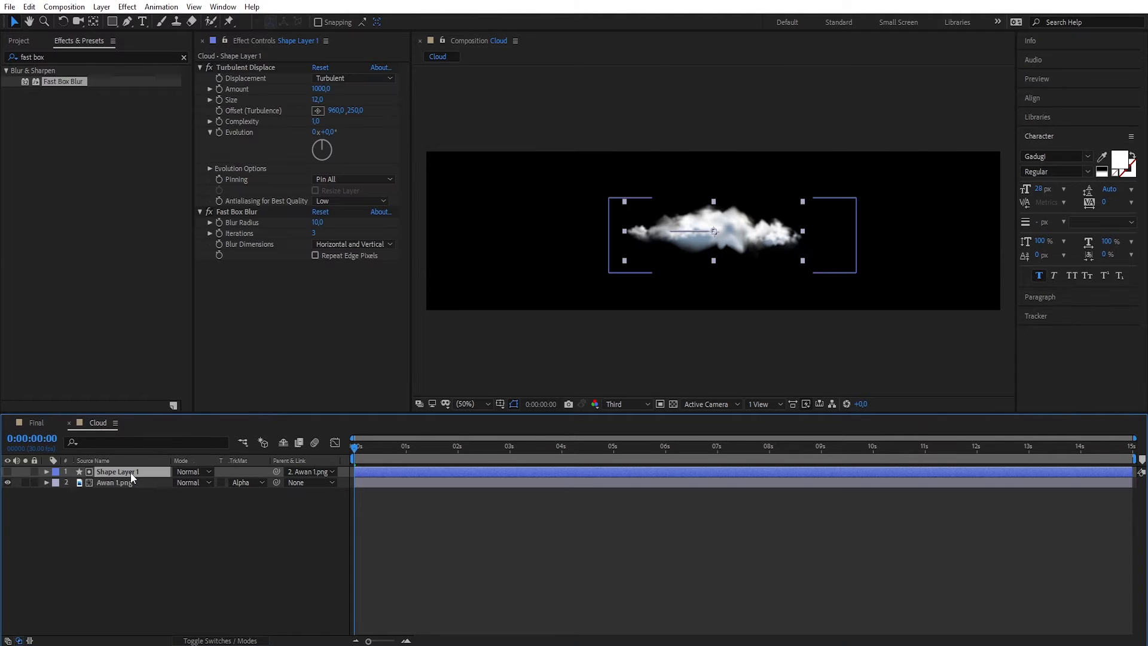
{"action": "left_click_drag", "start_coordinate": [355, 450], "coordinate": [406, 460]}
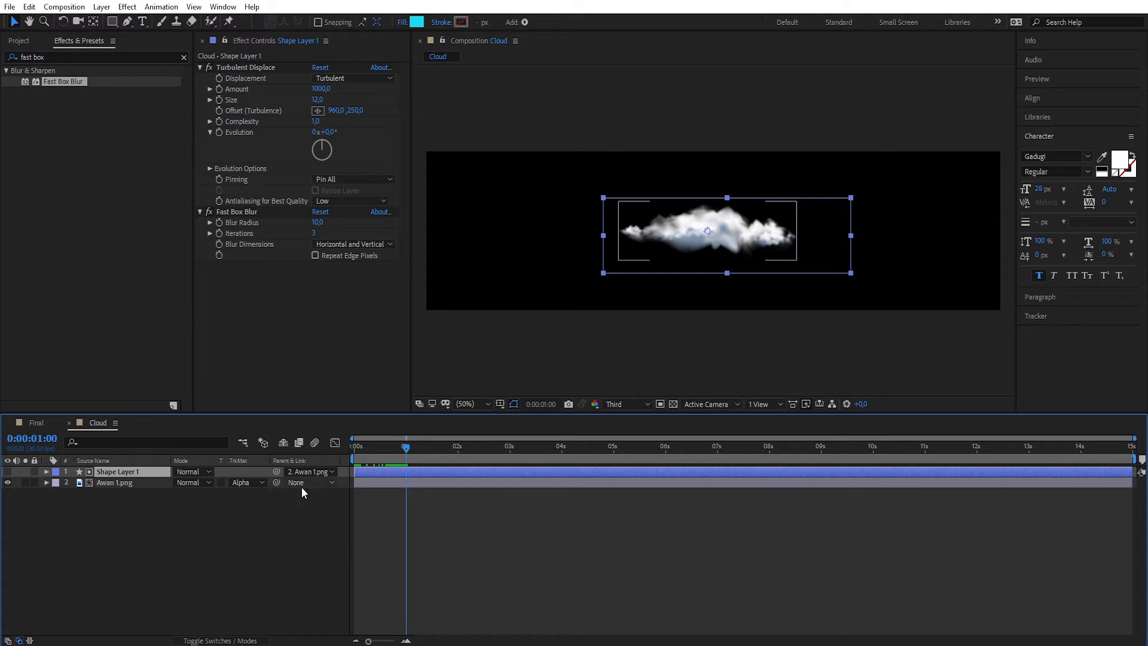
{"action": "key", "text": "s"}
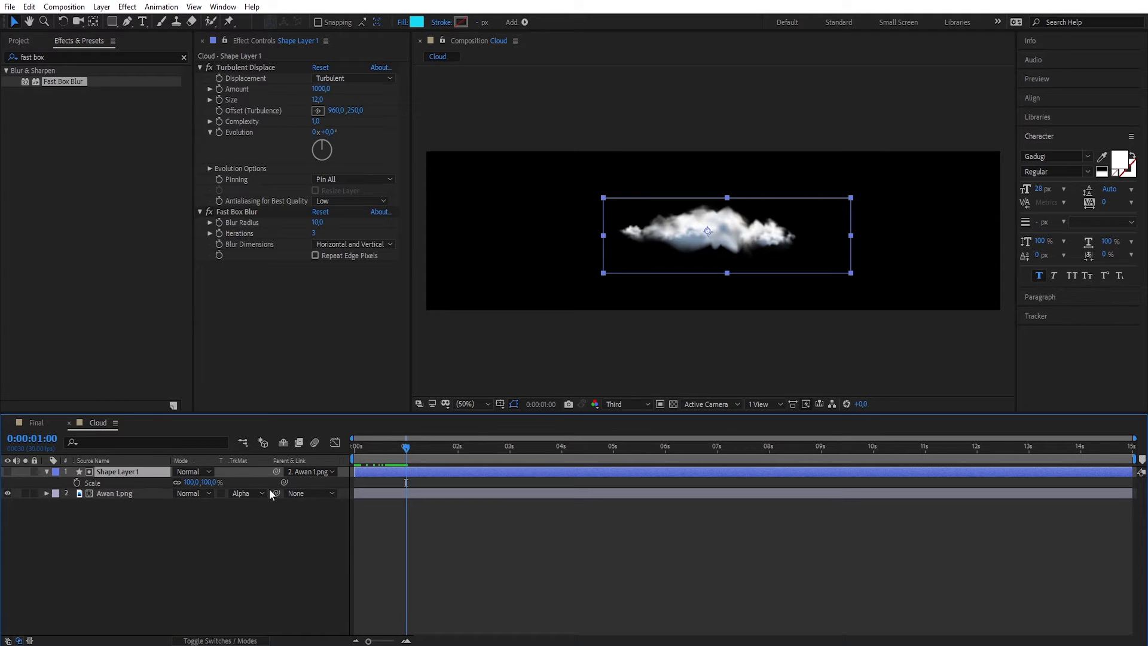
{"action": "left_click", "coordinate": [77, 483]}
{"action": "left_click_drag", "start_coordinate": [407, 446], "coordinate": [331, 449]}
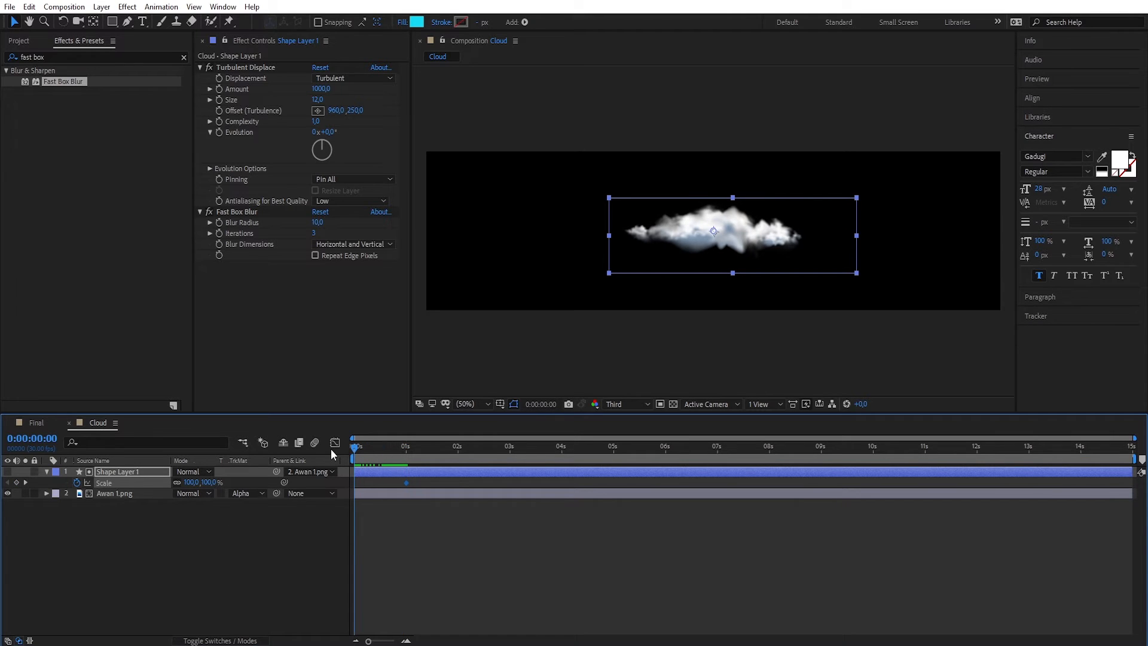
{"action": "left_click", "coordinate": [191, 482]}
{"action": "type", "text": "0"}
{"action": "key", "text": "Return"}
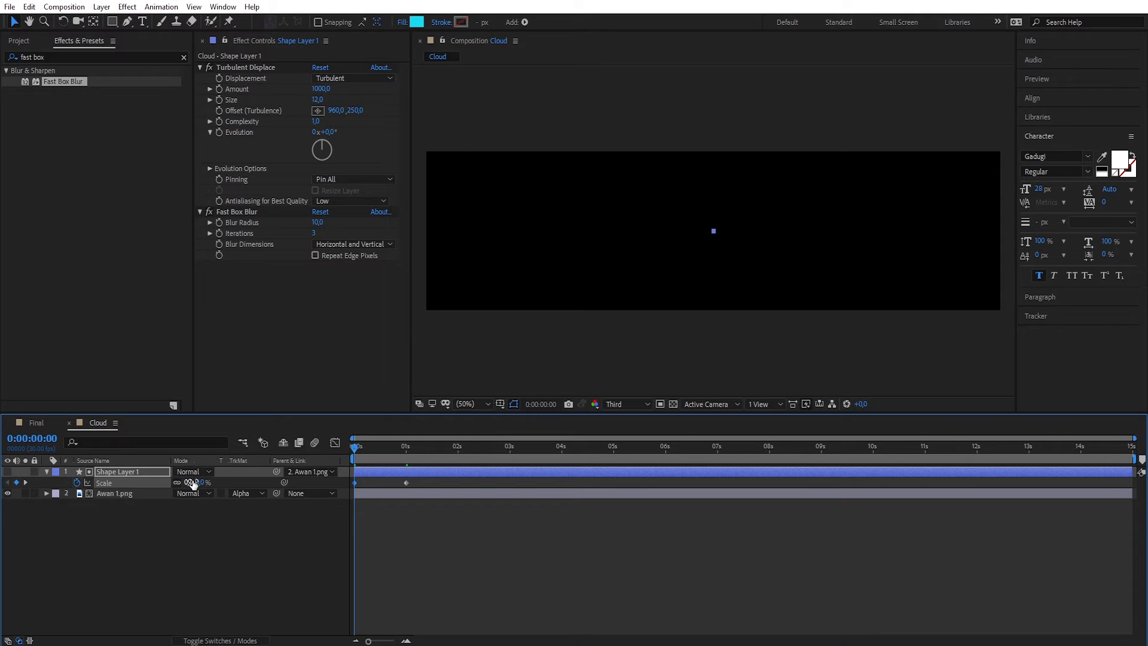
{"action": "left_click", "coordinate": [396, 540]}
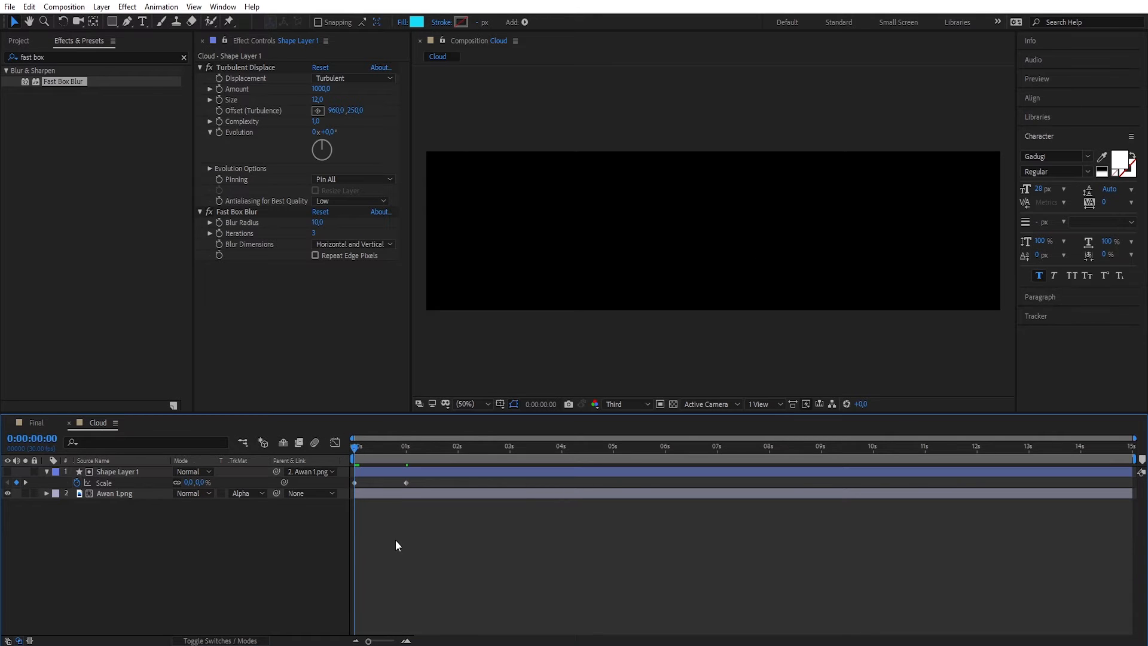
{"action": "key", "text": "space"}
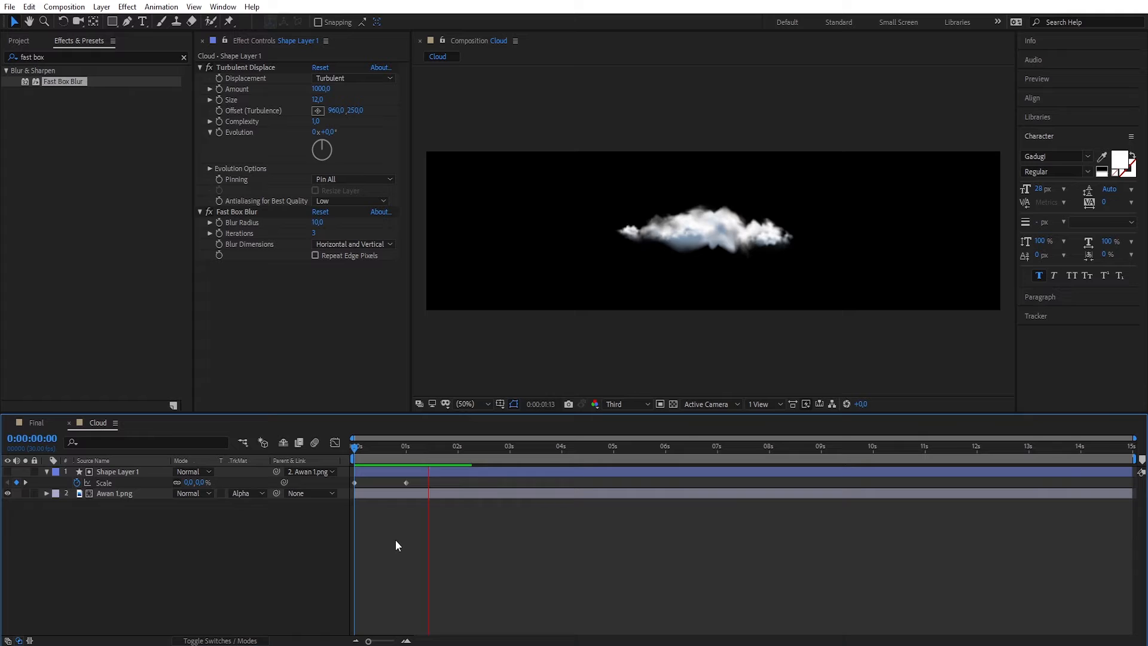
{"action": "key", "text": "space"}
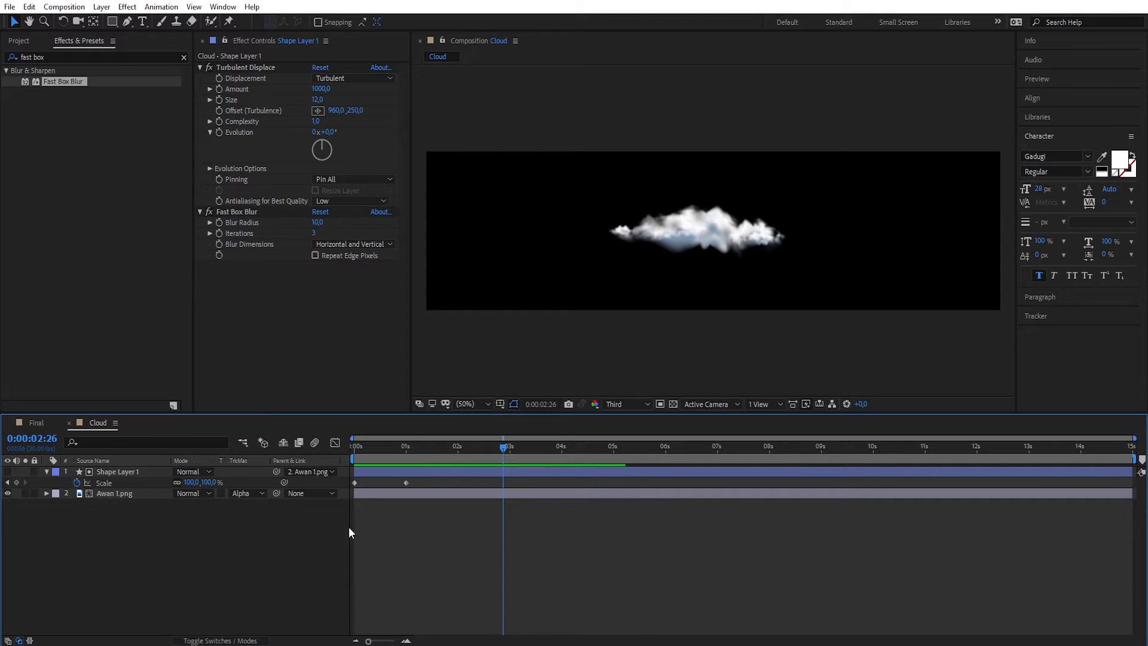
Add the Cloud composition to Final between Flower and BG.png, and place it at the bottom centre of the frame
{"action": "left_click", "coordinate": [69, 423]}
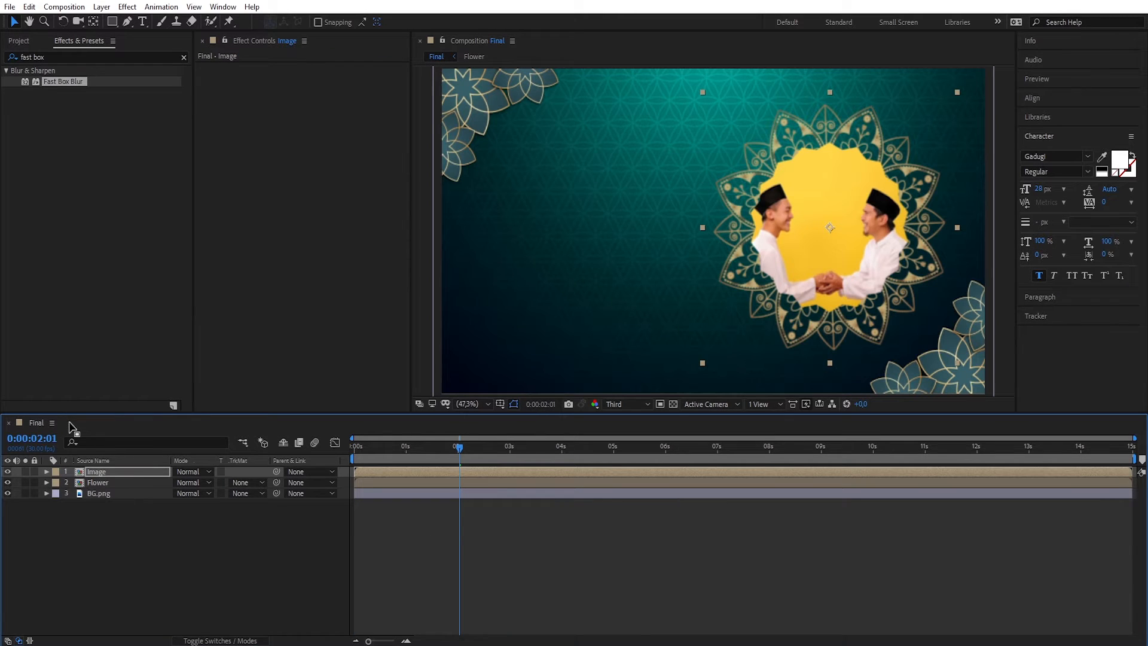
{"action": "left_click", "coordinate": [20, 42]}
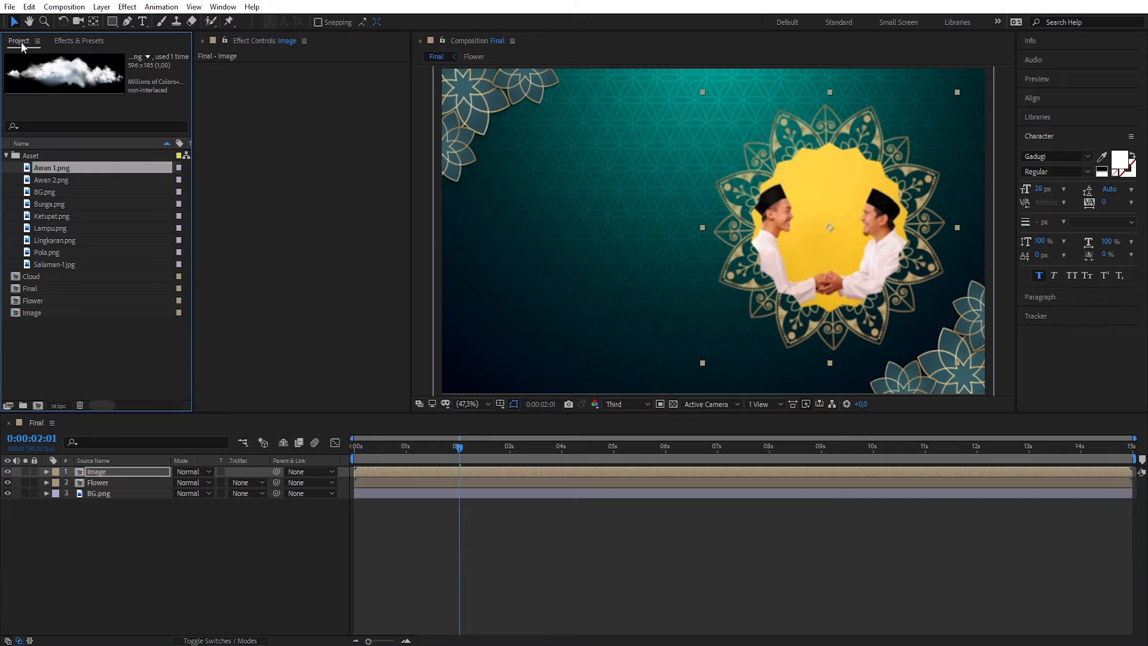
{"action": "left_click", "coordinate": [62, 344]}
{"action": "left_click_drag", "start_coordinate": [29, 275], "coordinate": [104, 484]}
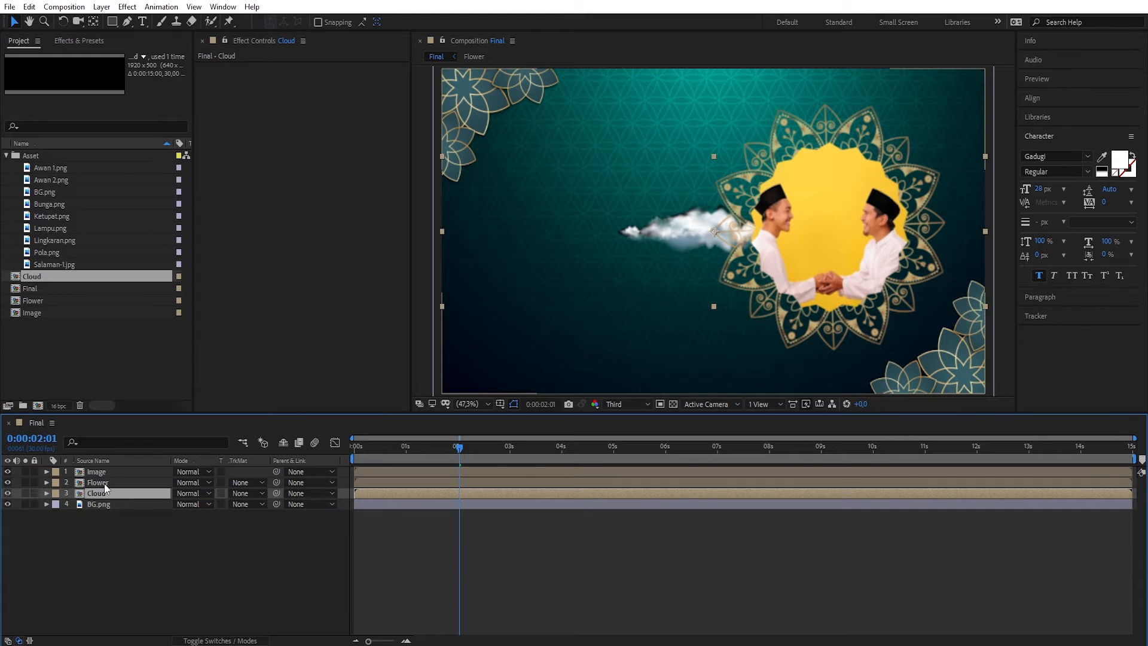
{"action": "left_click_drag", "start_coordinate": [691, 233], "coordinate": [622, 376]}
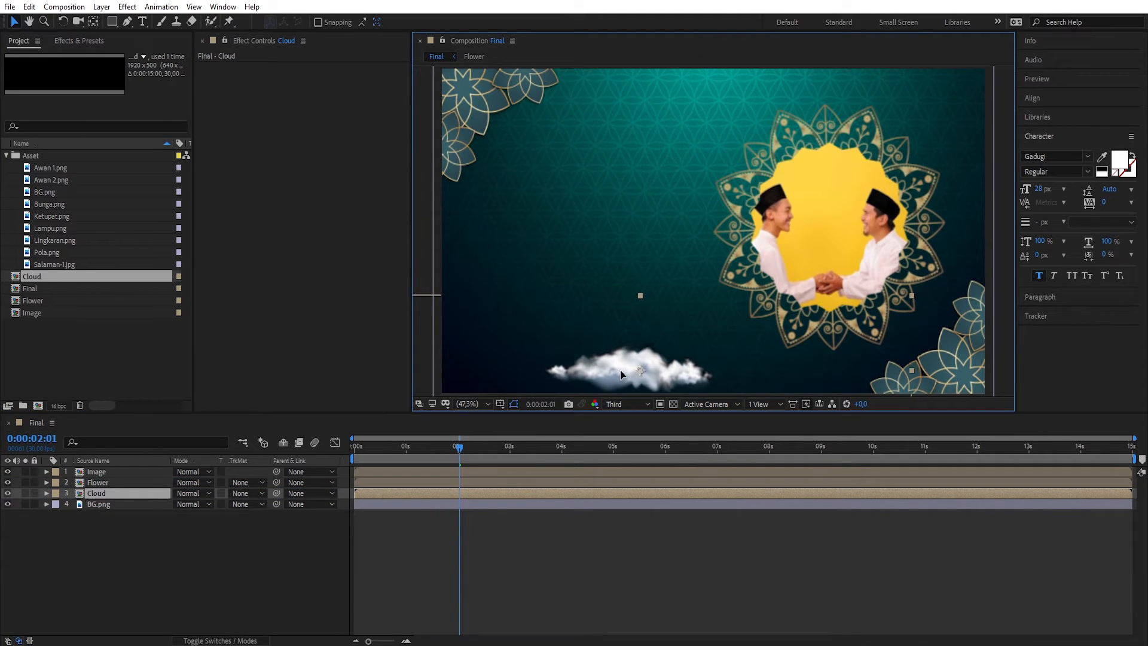
Duplicate the Cloud layer, put the copy below the original in the stack, and move it beside the first cloud toward the right flower
{"action": "left_click", "coordinate": [95, 497]}
{"action": "key", "text": "ctrl+d"}
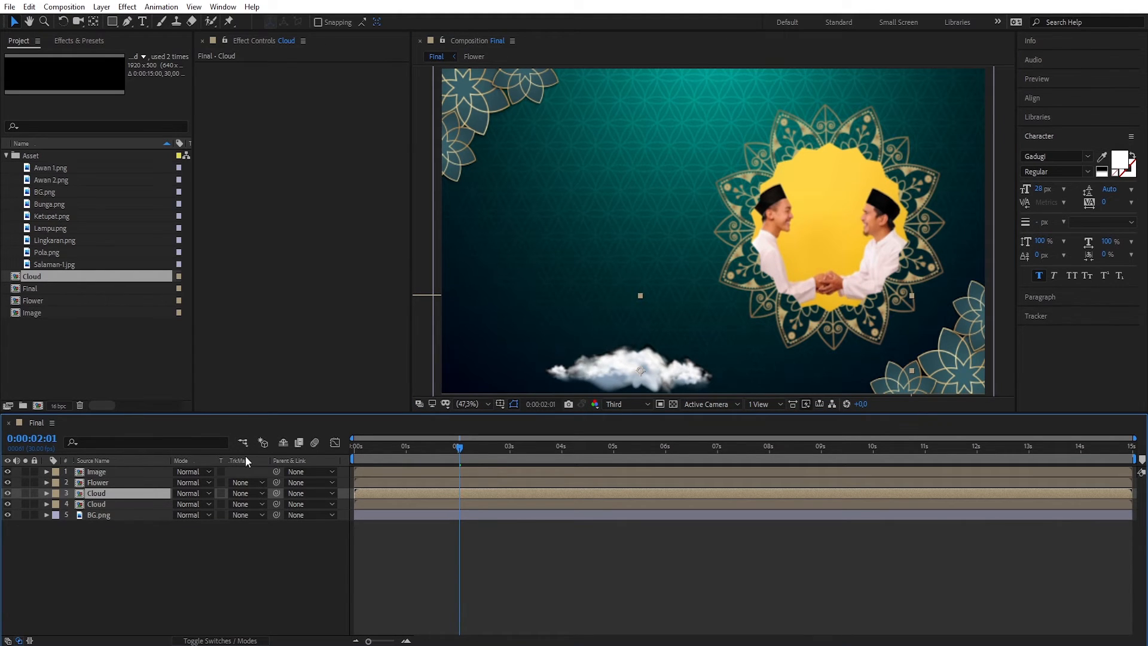
{"action": "key", "text": "ctrl+Down"}
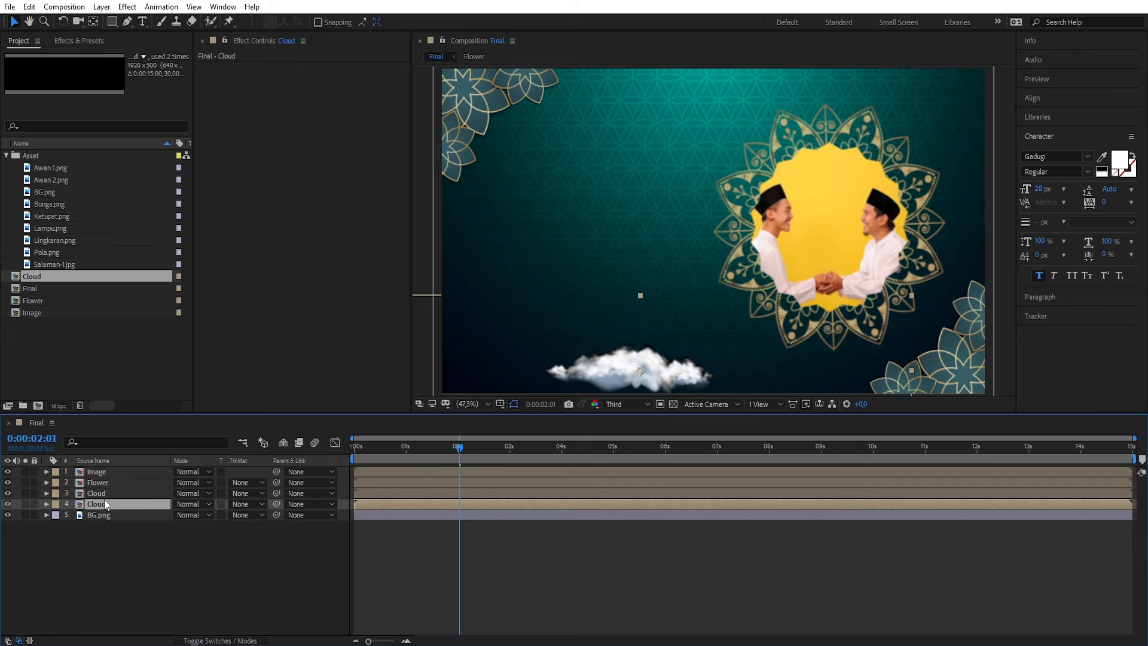
{"action": "left_click_drag", "start_coordinate": [618, 377], "coordinate": [752, 380]}
{"action": "key", "text": "Return"}
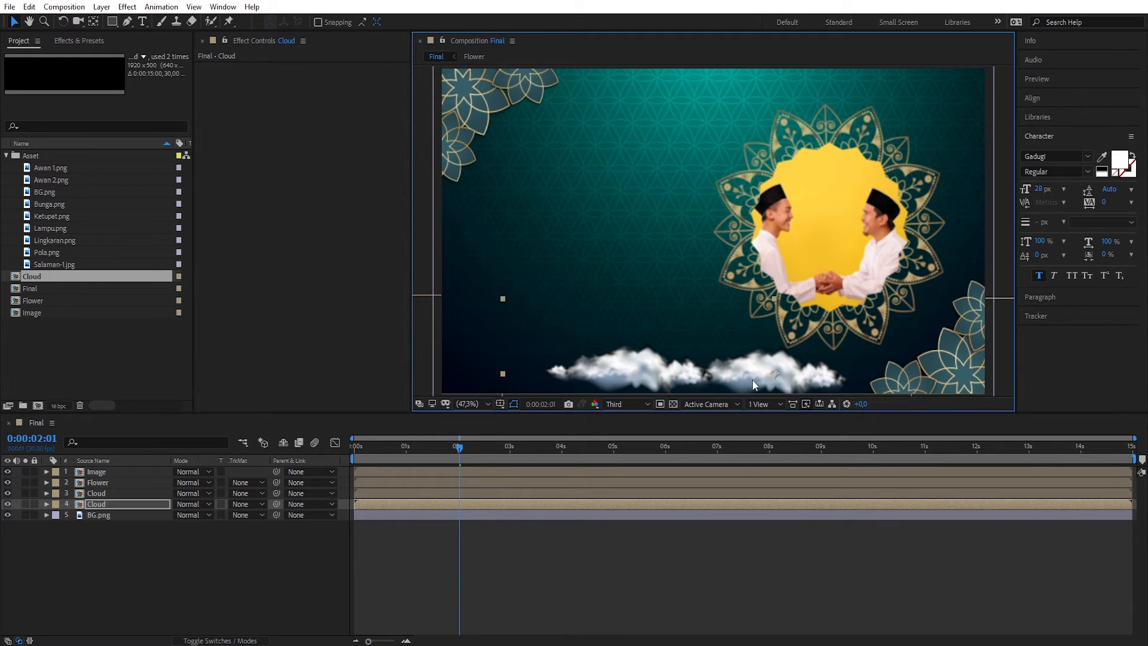
Shift both Cloud layers together slightly to the right along the bottom of the frame
{"action": "left_click", "coordinate": [99, 494]}
{"action": "left_click", "coordinate": [102, 501], "text": "shift"}
{"action": "left_click_drag", "start_coordinate": [635, 377], "coordinate": [649, 381]}
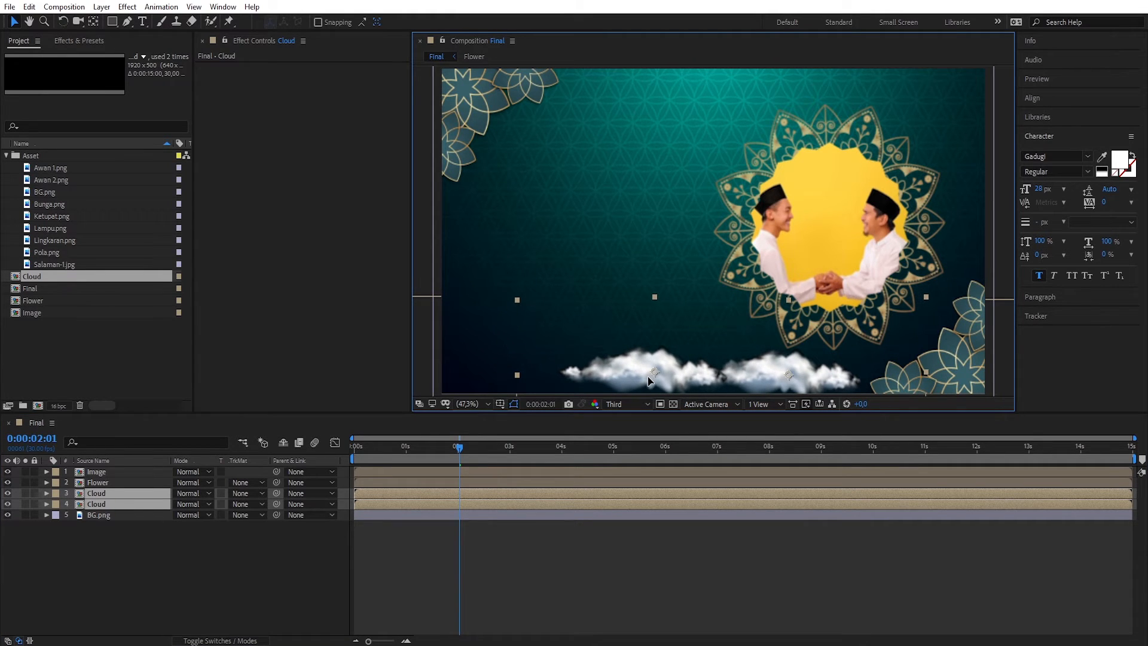
{"action": "left_click", "coordinate": [169, 572]}
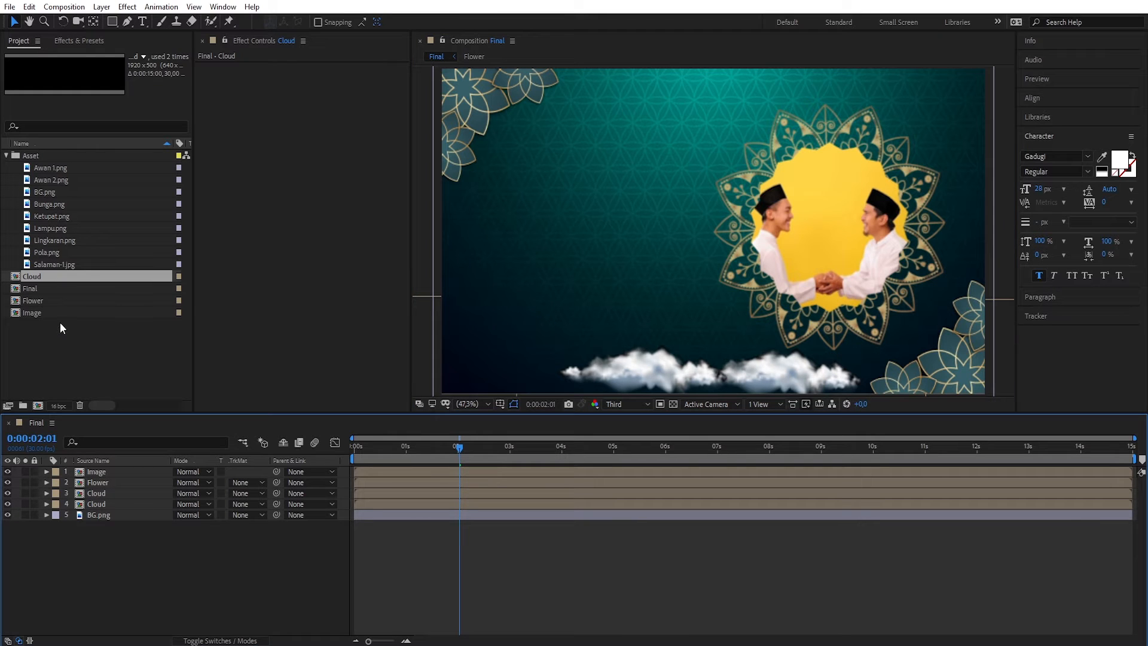
Duplicate the Cloud composition as Cloud 2 and replace its Awan 1.png layer with Awan 2.png
{"action": "left_click", "coordinate": [34, 275]}
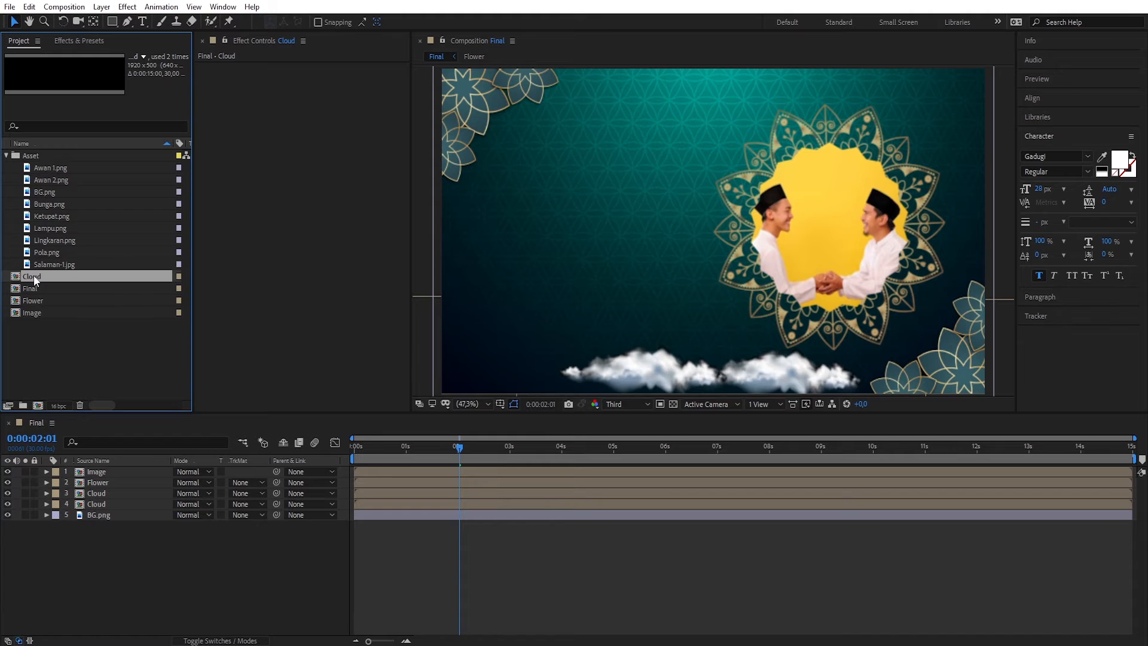
{"action": "key", "text": "ctrl+d"}
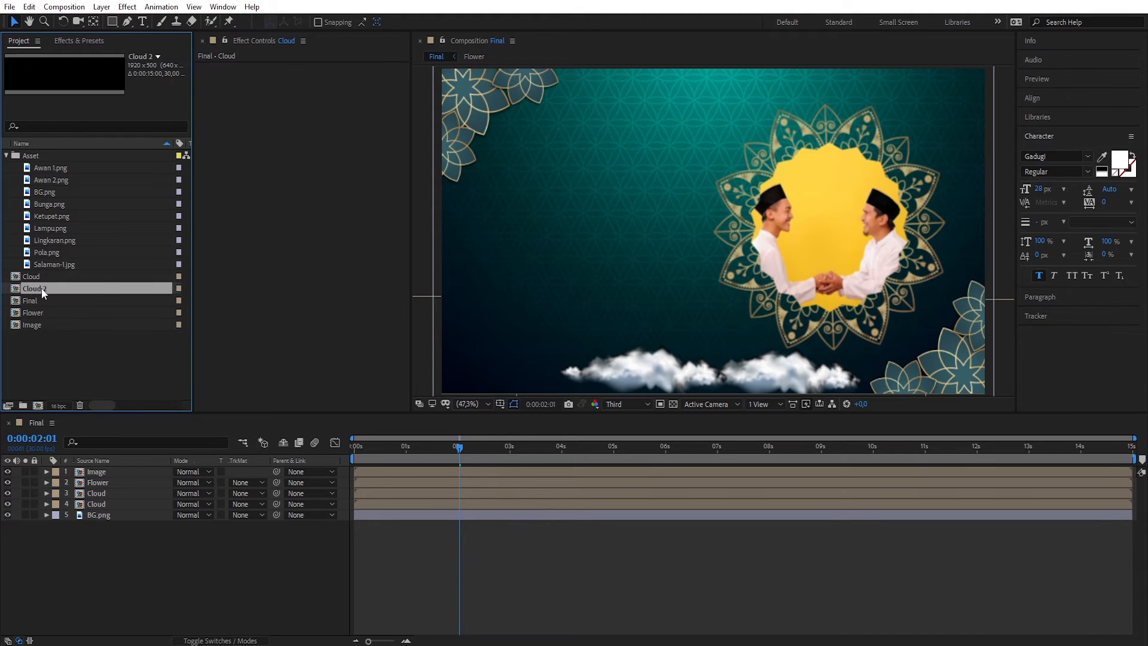
{"action": "double_click", "coordinate": [41, 288]}
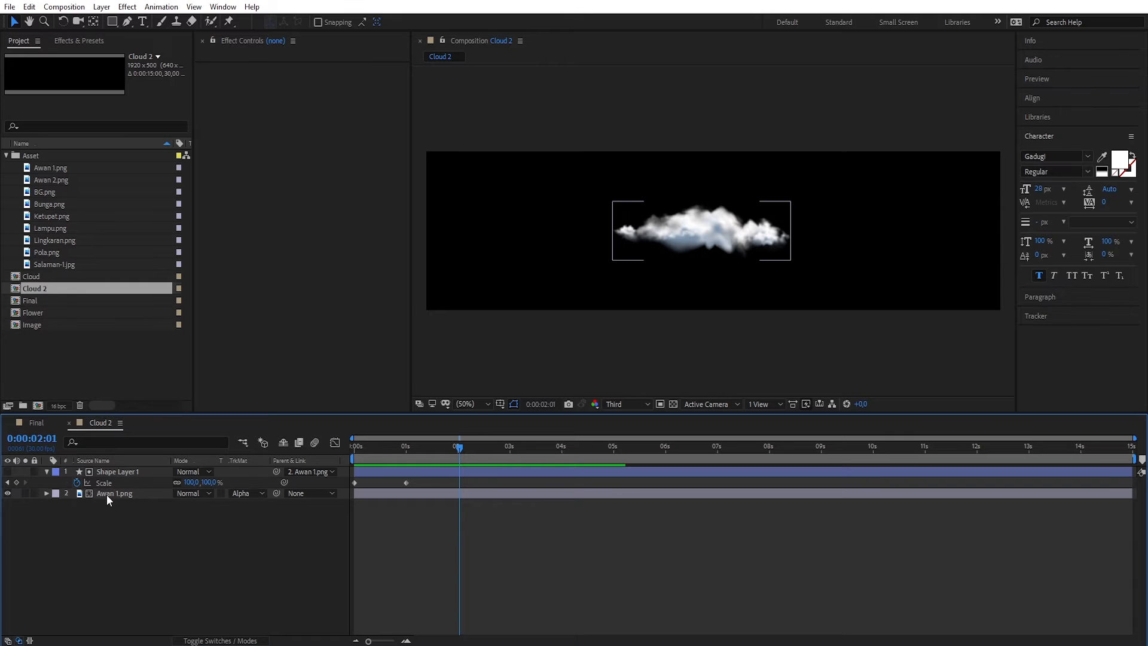
{"action": "left_click", "coordinate": [107, 494]}
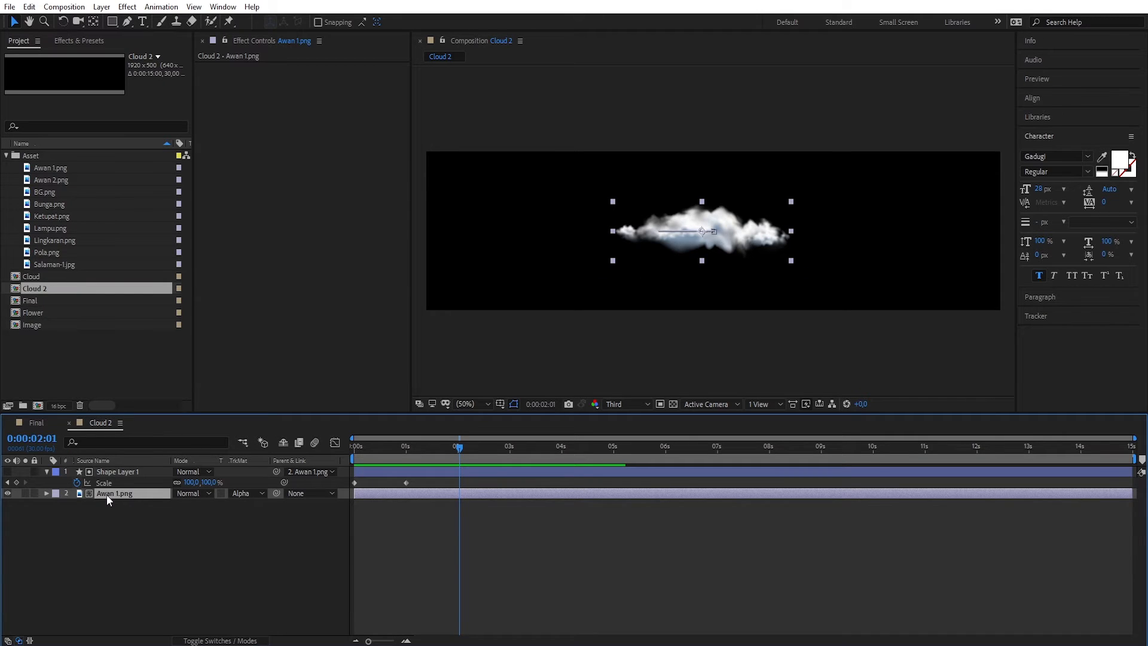
{"action": "left_click_drag", "start_coordinate": [50, 180], "coordinate": [124, 494]}
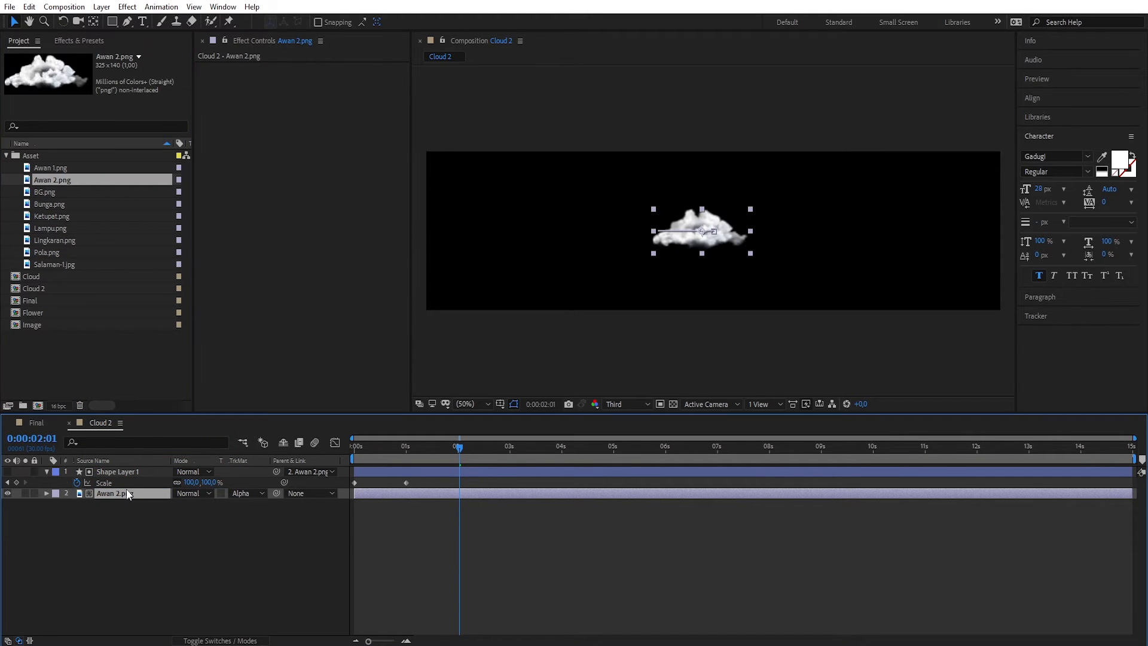
Replace Awan 2.png's Position keyframes with a rightward drift from 960, 250 at the start to a point farther right at 0:00:14:29
{"action": "key", "text": "p"}
{"action": "left_click_drag", "start_coordinate": [457, 447], "coordinate": [340, 448]}
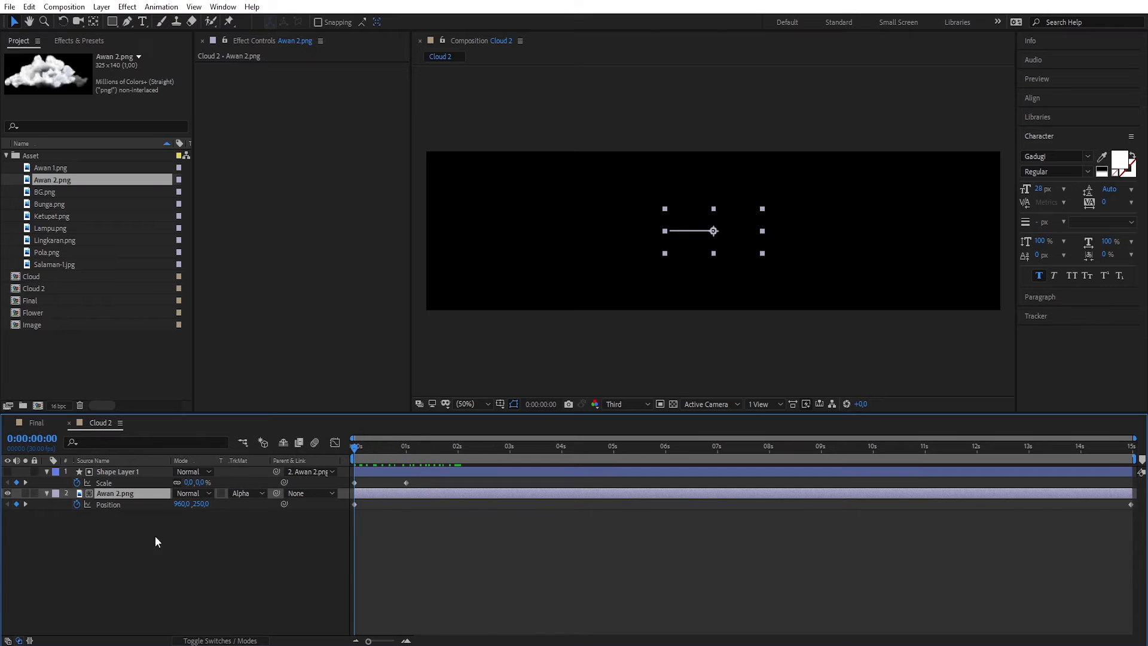
{"action": "left_click", "coordinate": [76, 505]}
{"action": "left_click", "coordinate": [76, 504]}
{"action": "left_click_drag", "start_coordinate": [355, 450], "coordinate": [1136, 497]}
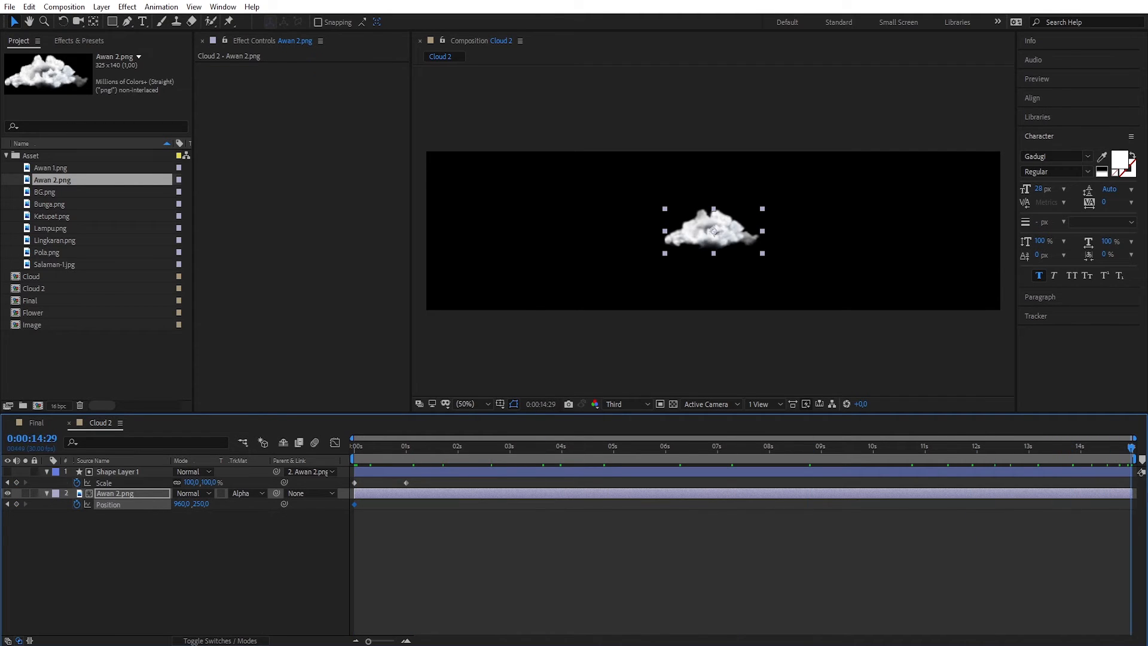
{"action": "left_click", "coordinate": [725, 237]}
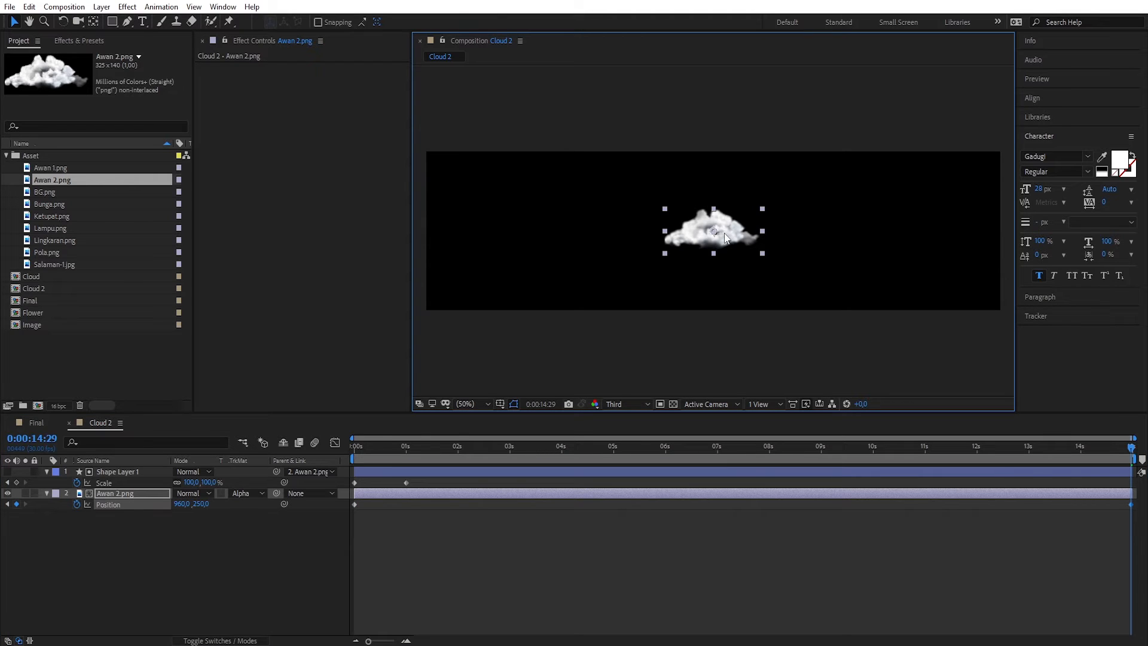
{"action": "left_click_drag", "start_coordinate": [725, 237], "coordinate": [825, 240]}
{"action": "left_click_drag", "start_coordinate": [1135, 457], "coordinate": [445, 457]}
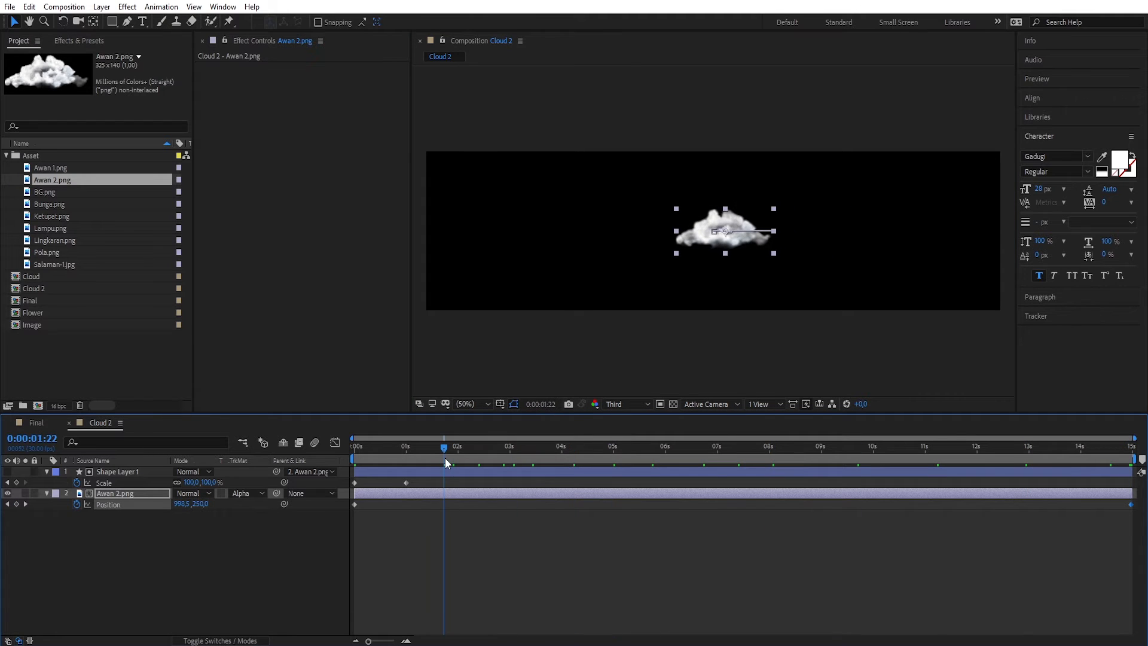
Return to Final, add Cloud 2 directly below the Flower layer, and place it just above the mandala
{"action": "left_click", "coordinate": [68, 422]}
{"action": "left_click", "coordinate": [49, 346]}
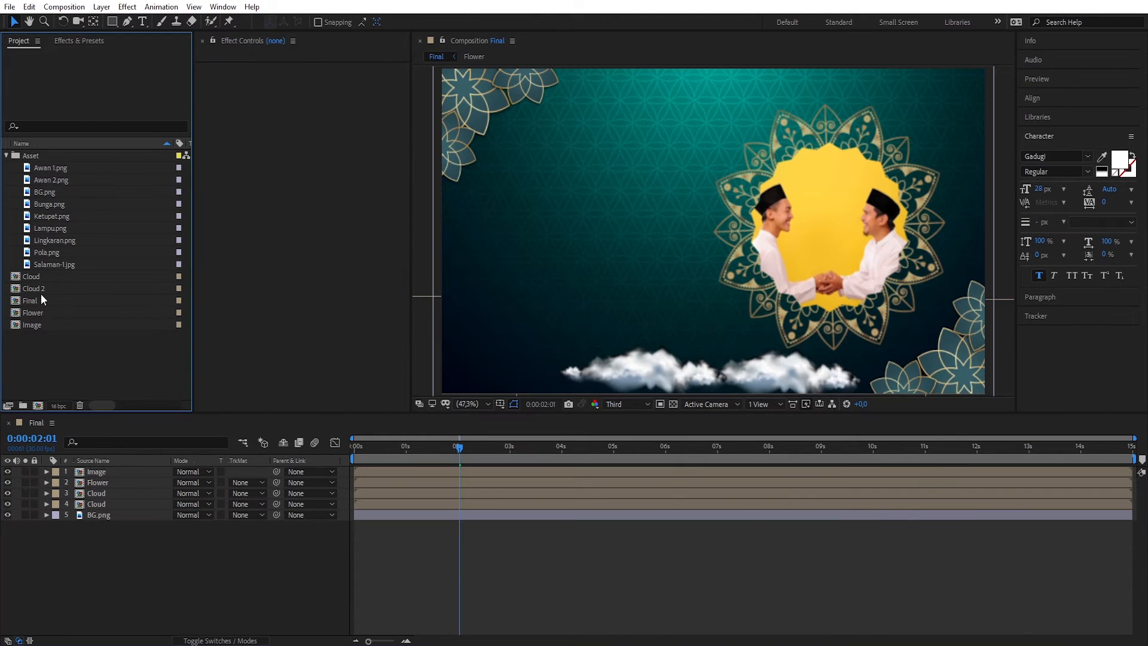
{"action": "left_click_drag", "start_coordinate": [37, 288], "coordinate": [102, 490]}
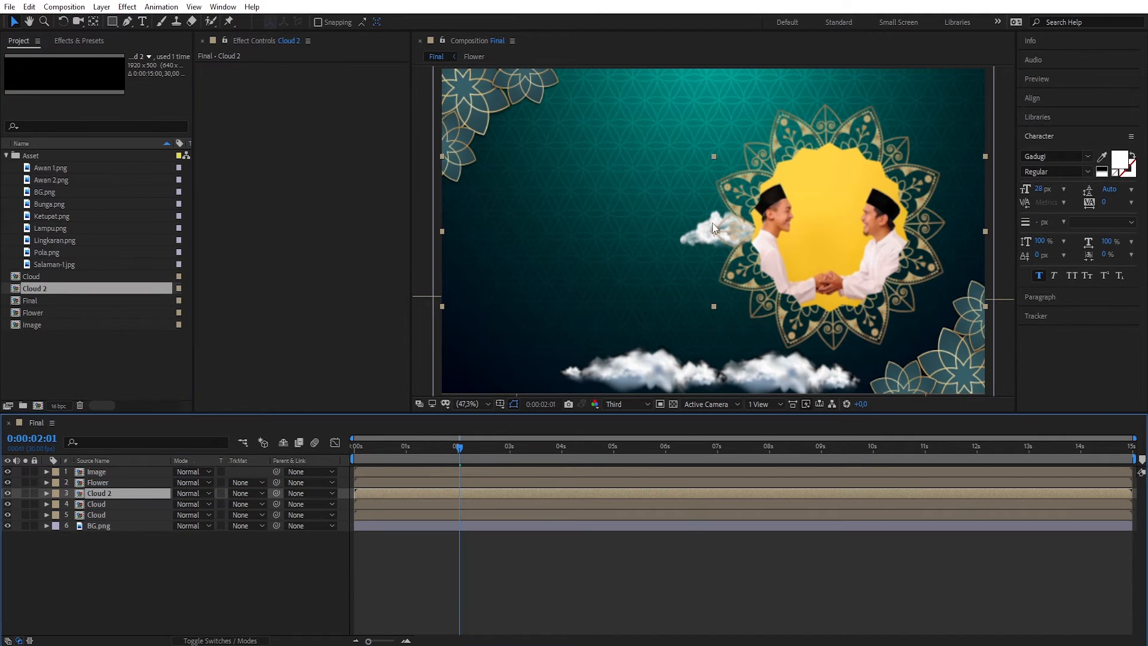
{"action": "left_click_drag", "start_coordinate": [703, 236], "coordinate": [848, 110]}
{"action": "left_click_drag", "start_coordinate": [842, 106], "coordinate": [836, 104]}
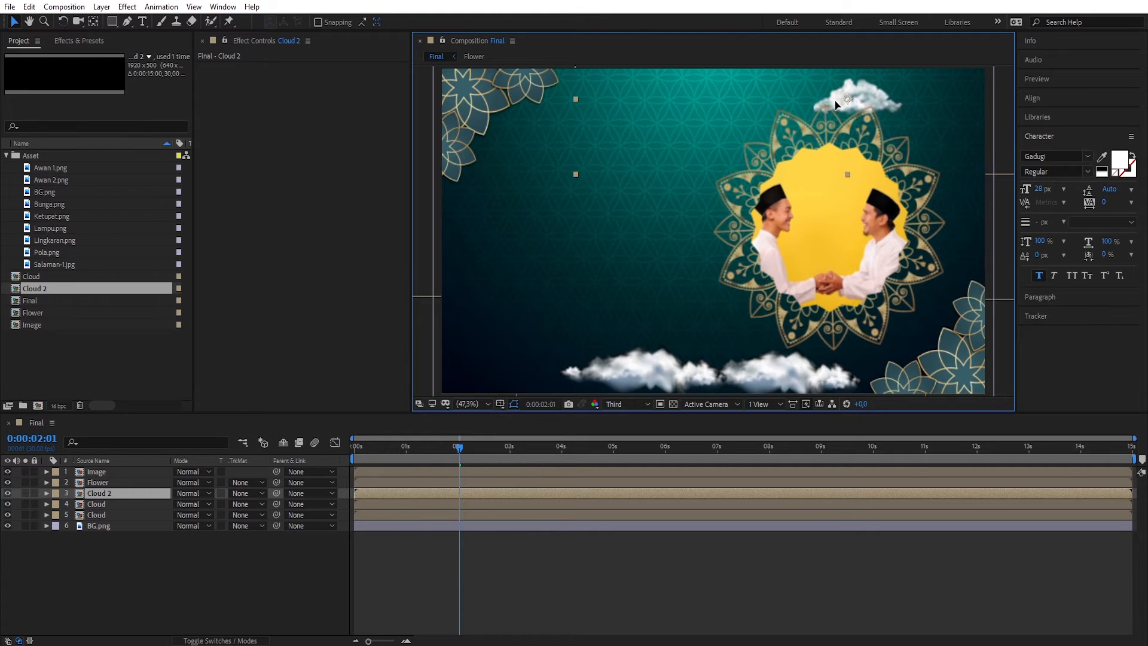
Duplicate the Cloud 2 layer, scale the copy to 120%, and move it to the upper middle, left of the mandala
{"action": "left_click", "coordinate": [107, 493]}
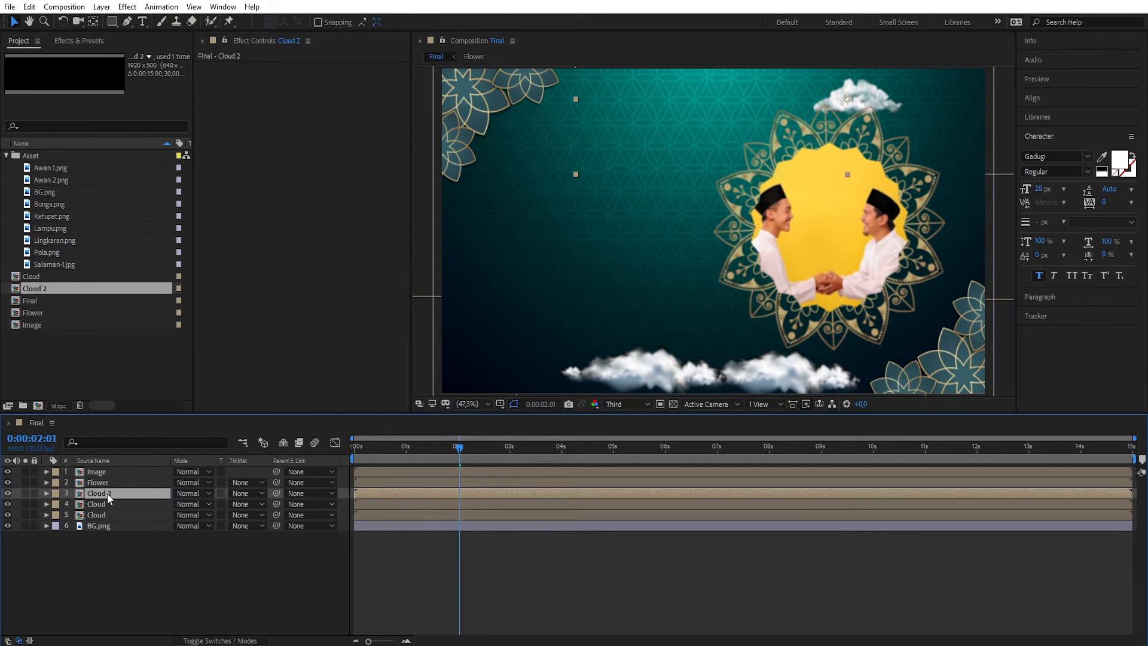
{"action": "key", "text": "ctrl+d"}
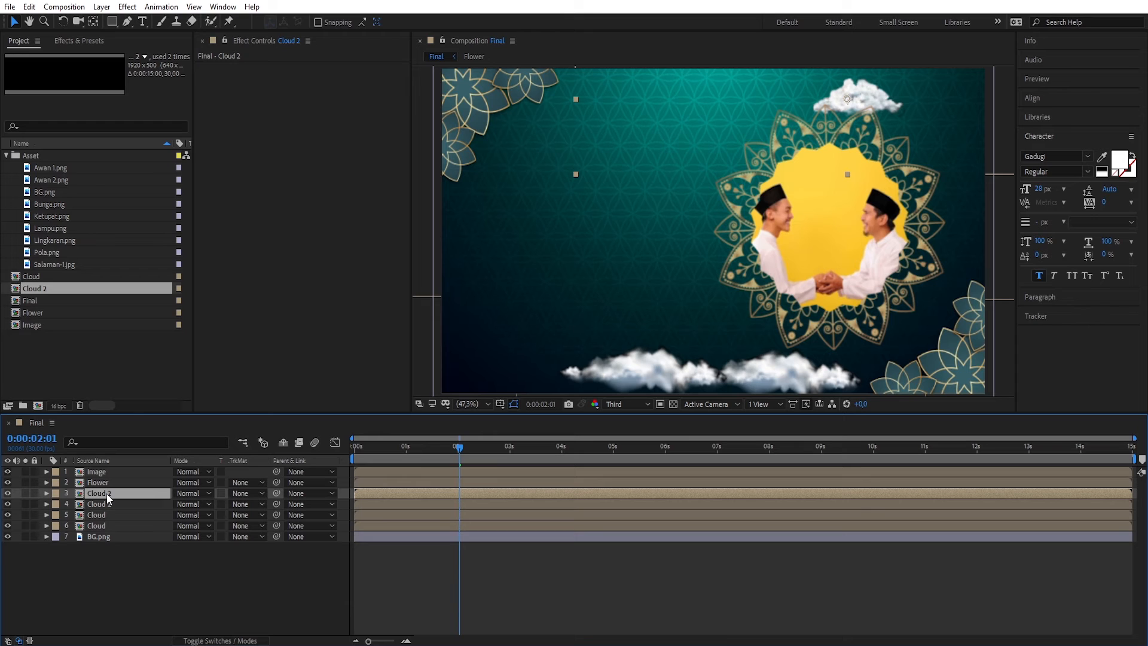
{"action": "key", "text": "s"}
{"action": "left_click", "coordinate": [190, 505]}
{"action": "type", "text": "120"}
{"action": "key", "text": "Return"}
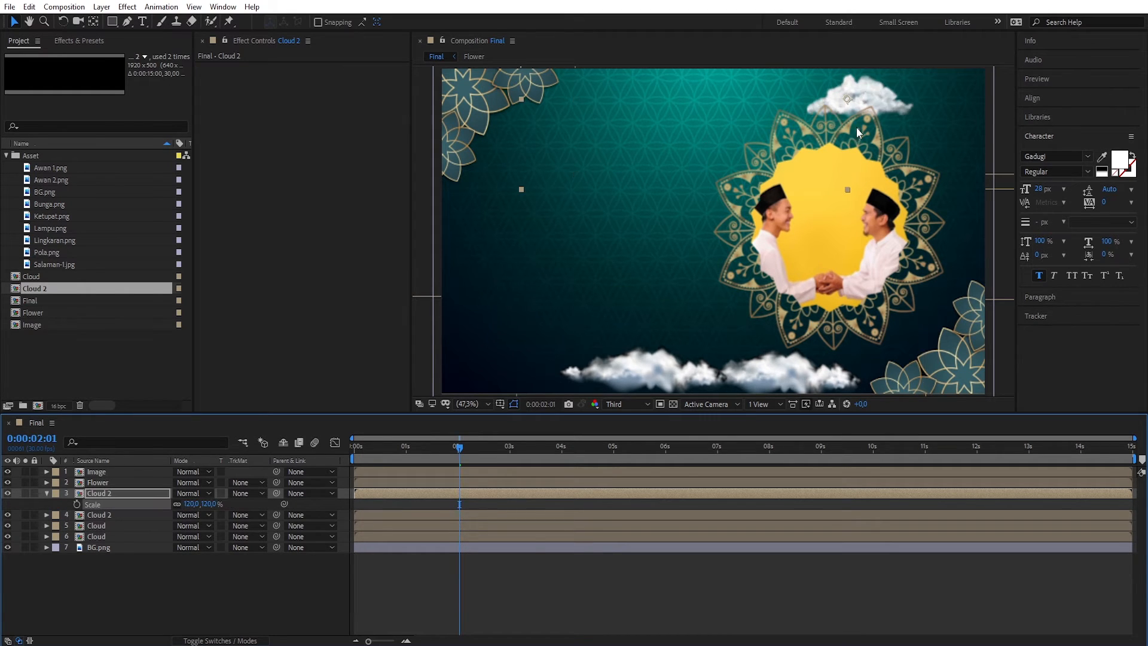
{"action": "left_click_drag", "start_coordinate": [876, 103], "coordinate": [698, 131]}
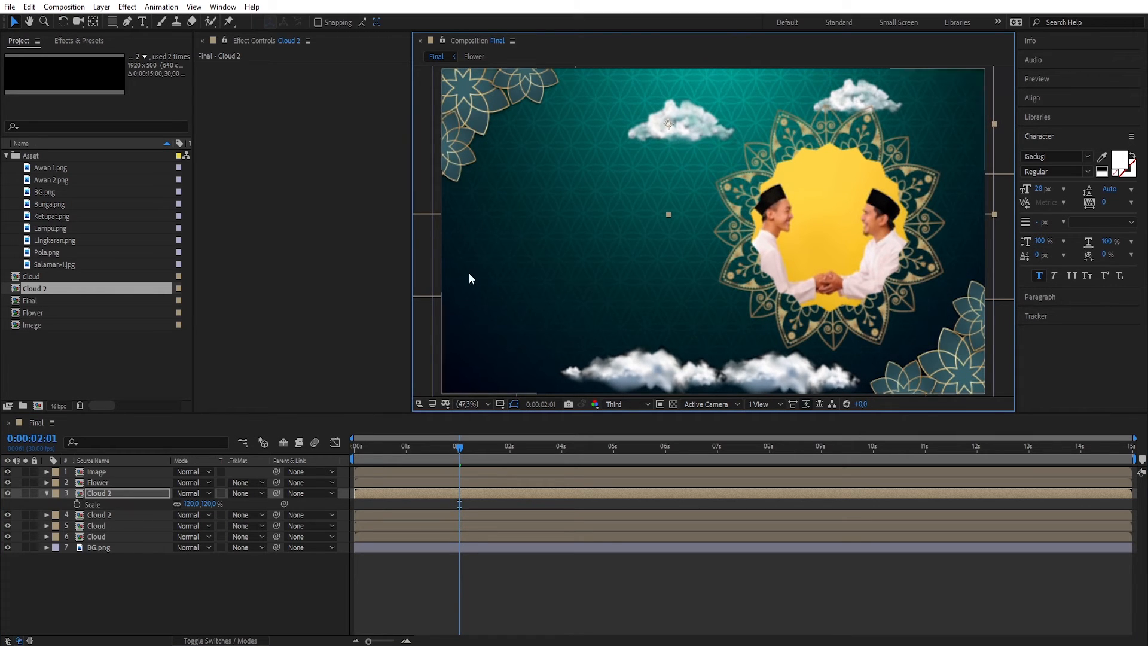
{"action": "left_click", "coordinate": [46, 493]}
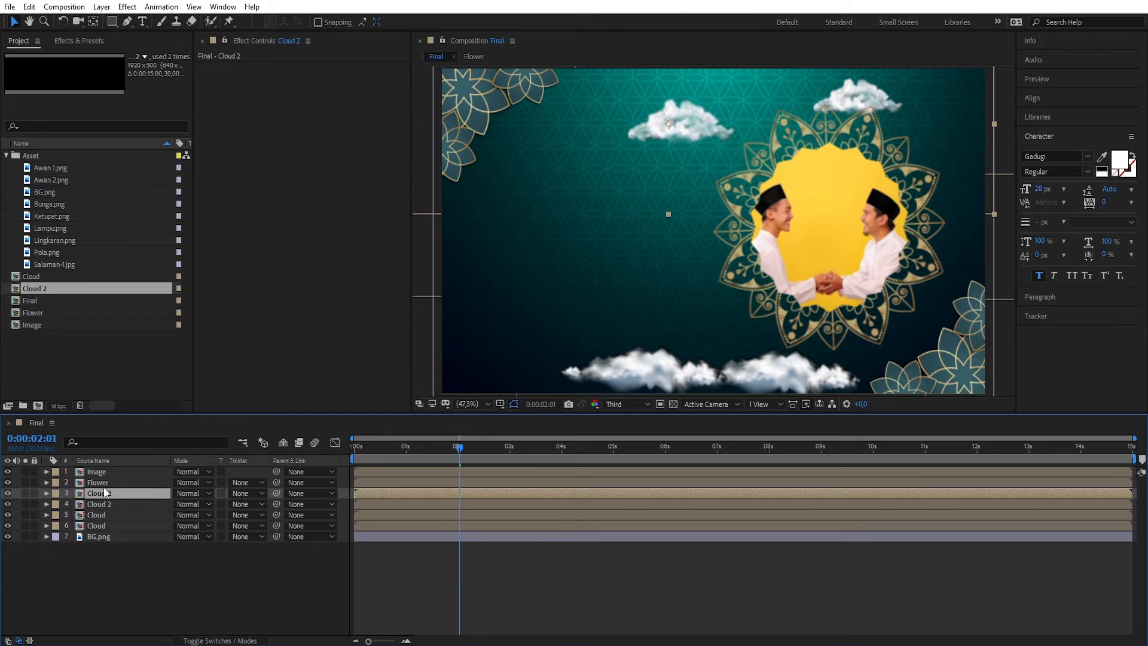
Set the Opacity of all four Cloud and Cloud 2 layers to 60%
{"action": "left_click", "coordinate": [98, 526], "text": "shift"}
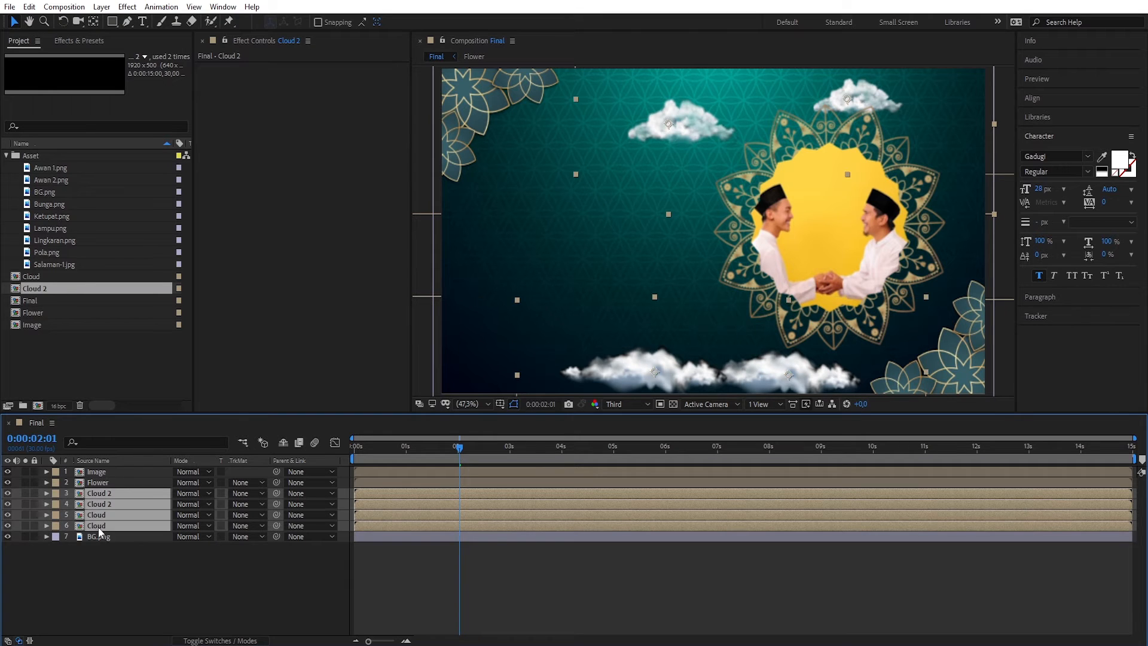
{"action": "key", "text": "t"}
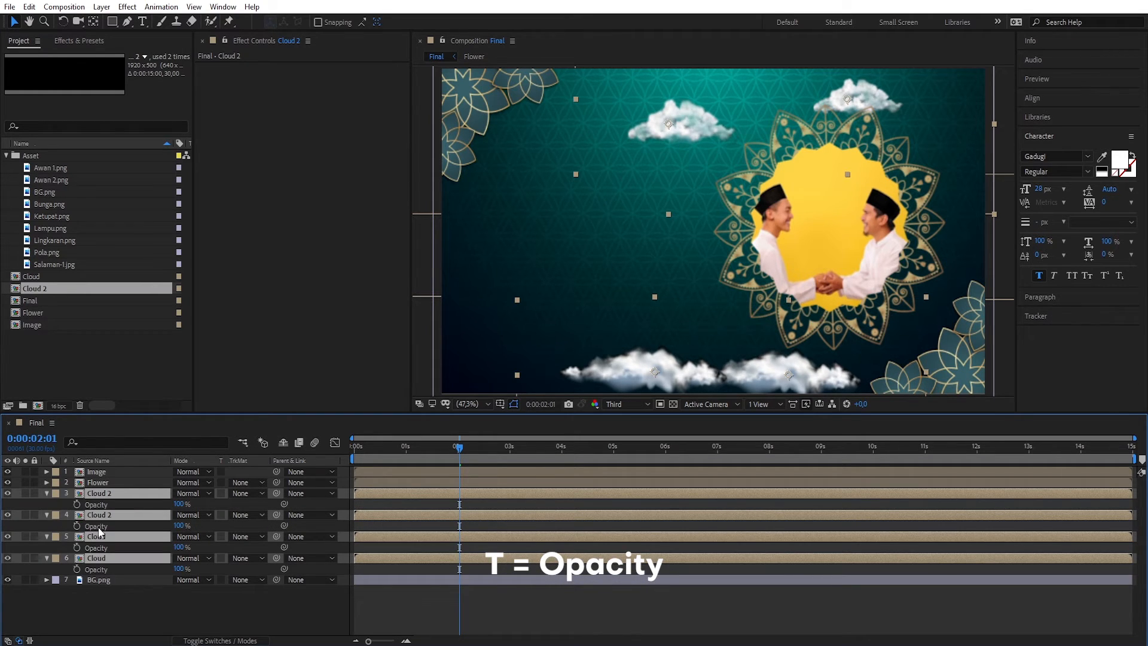
{"action": "left_click", "coordinate": [181, 505]}
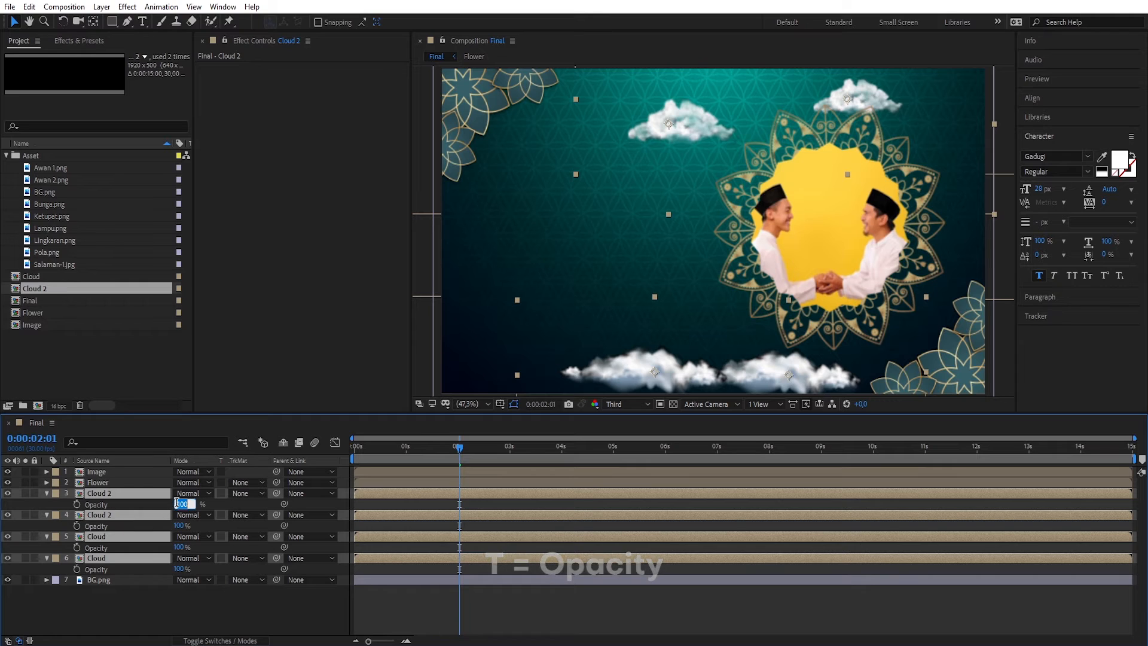
{"action": "type", "text": "60"}
{"action": "key", "text": "Return"}
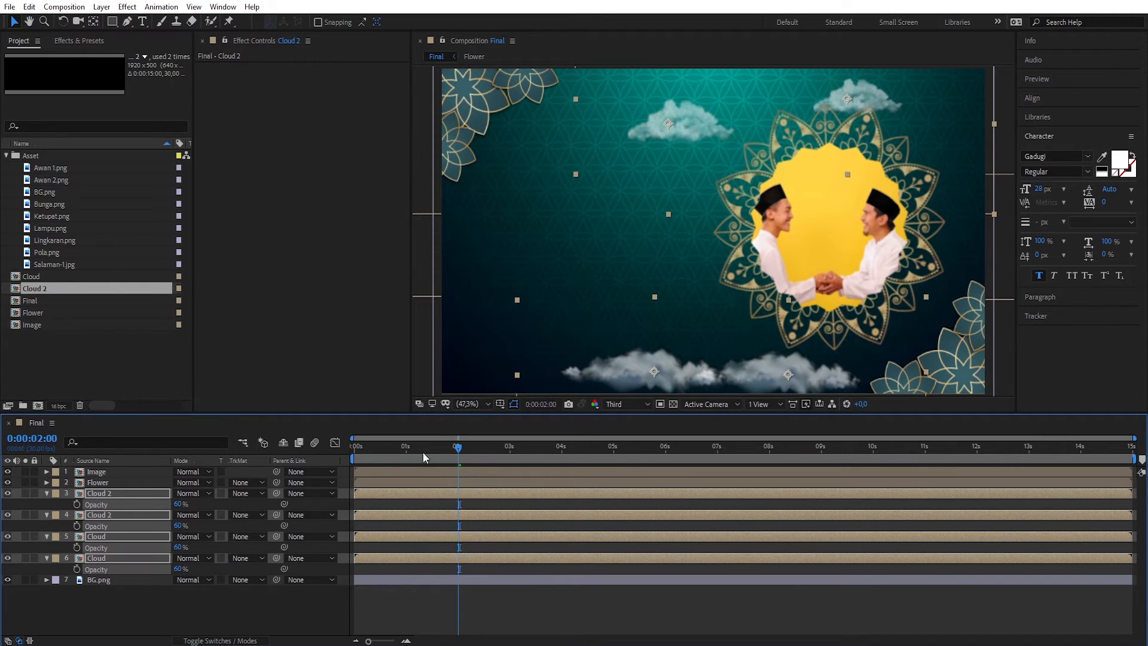
Collapse the cloud layers' Opacity properties and preview the Final composition from the start
{"action": "key", "text": "Home"}
{"action": "left_click", "coordinate": [386, 611]}
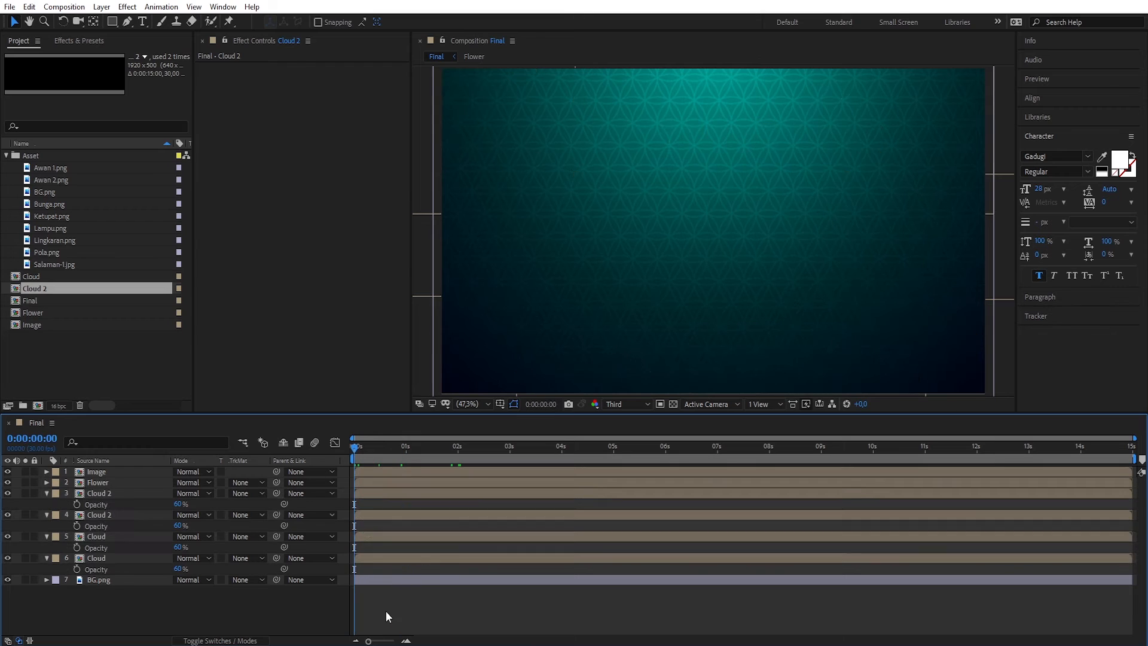
{"action": "left_click", "coordinate": [99, 494]}
{"action": "left_click", "coordinate": [101, 558], "text": "shift"}
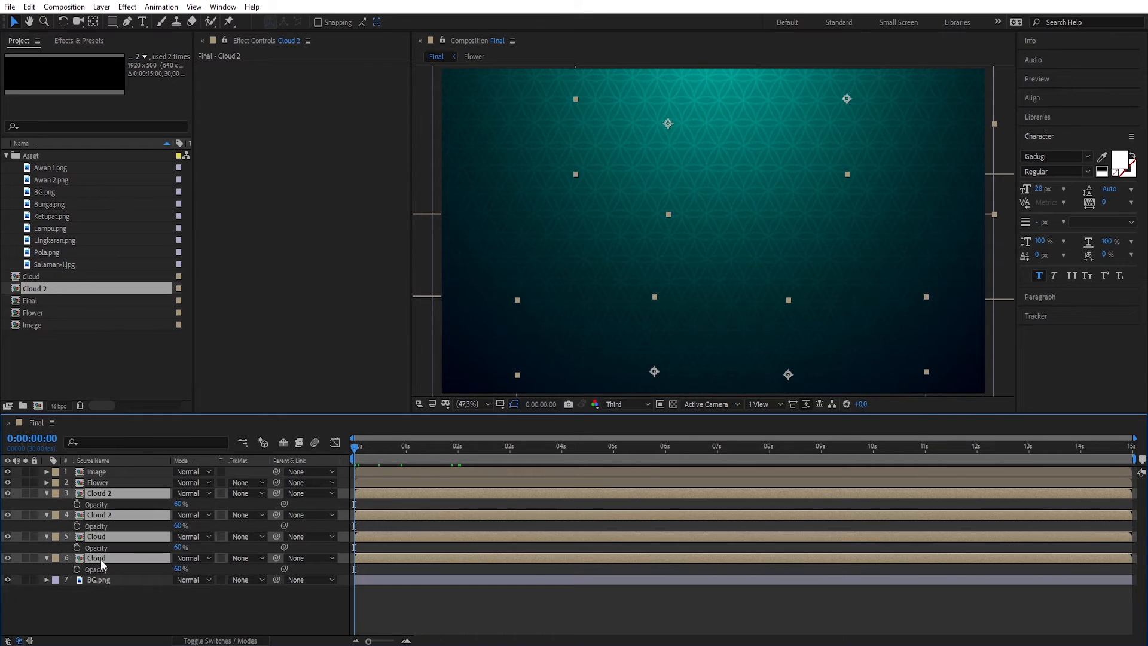
{"action": "key", "text": "t"}
{"action": "left_click", "coordinate": [116, 578]}
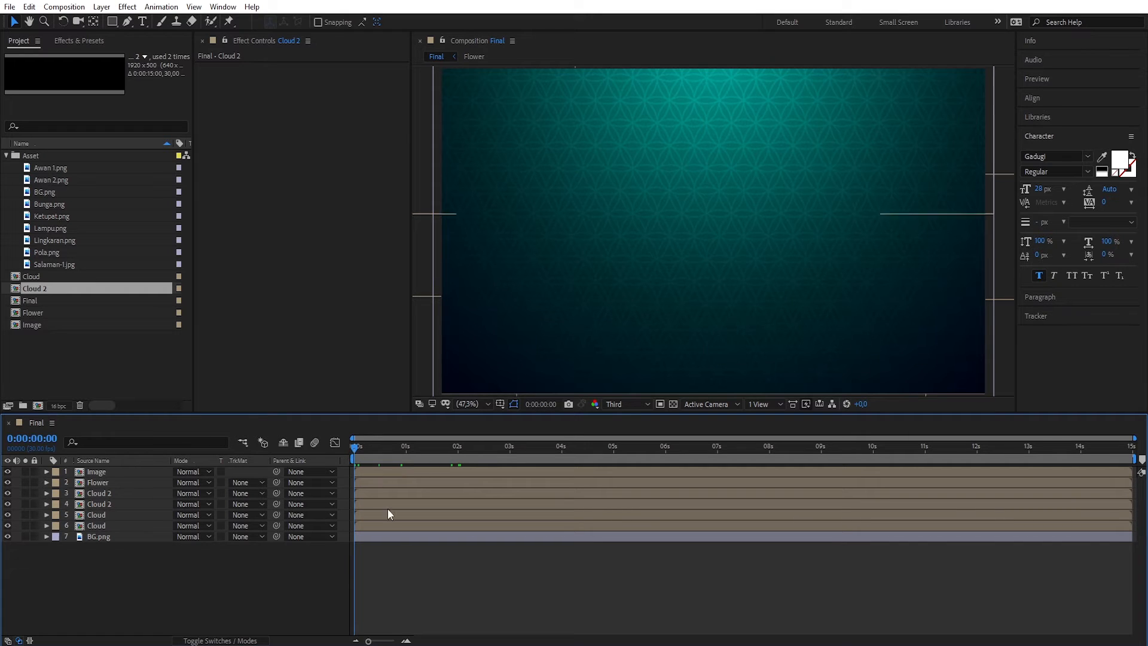
{"action": "key", "text": "space"}
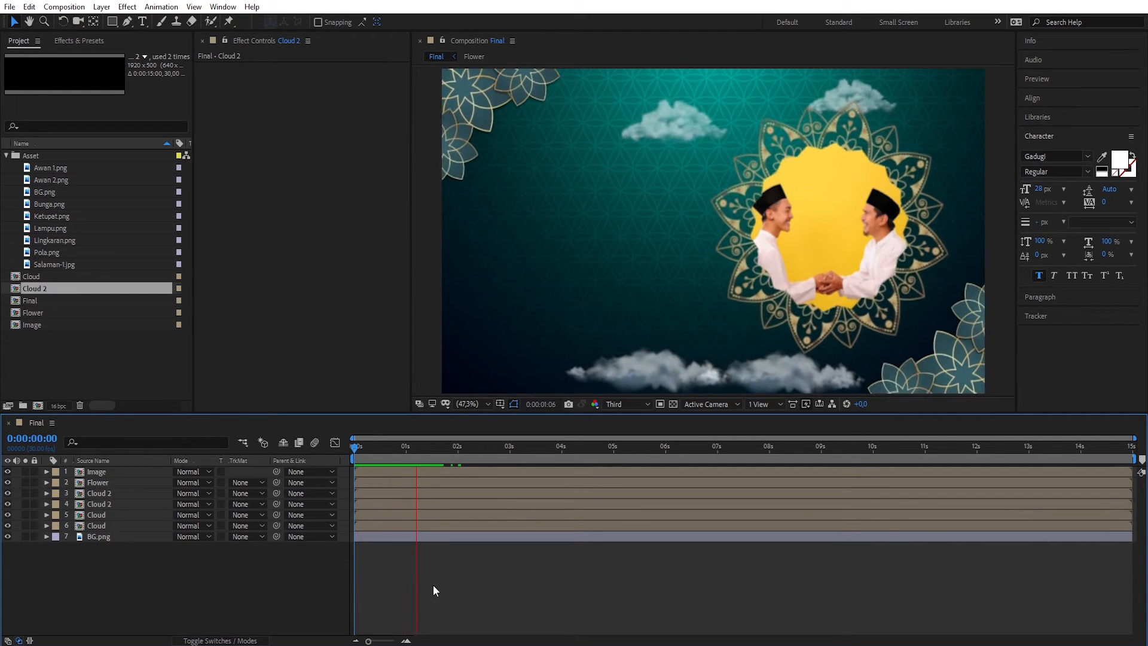
{"action": "key", "text": "space"}
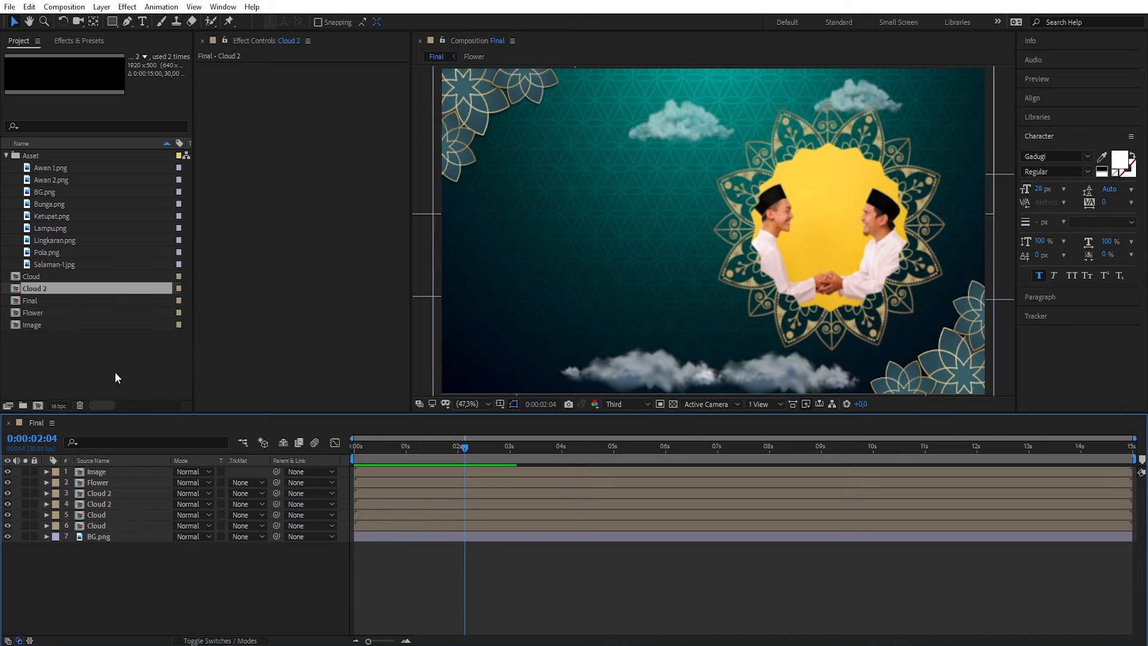
Create a new composition named Lamp with a width of 500 px and a height of 650 px
{"action": "left_click", "coordinate": [86, 354]}
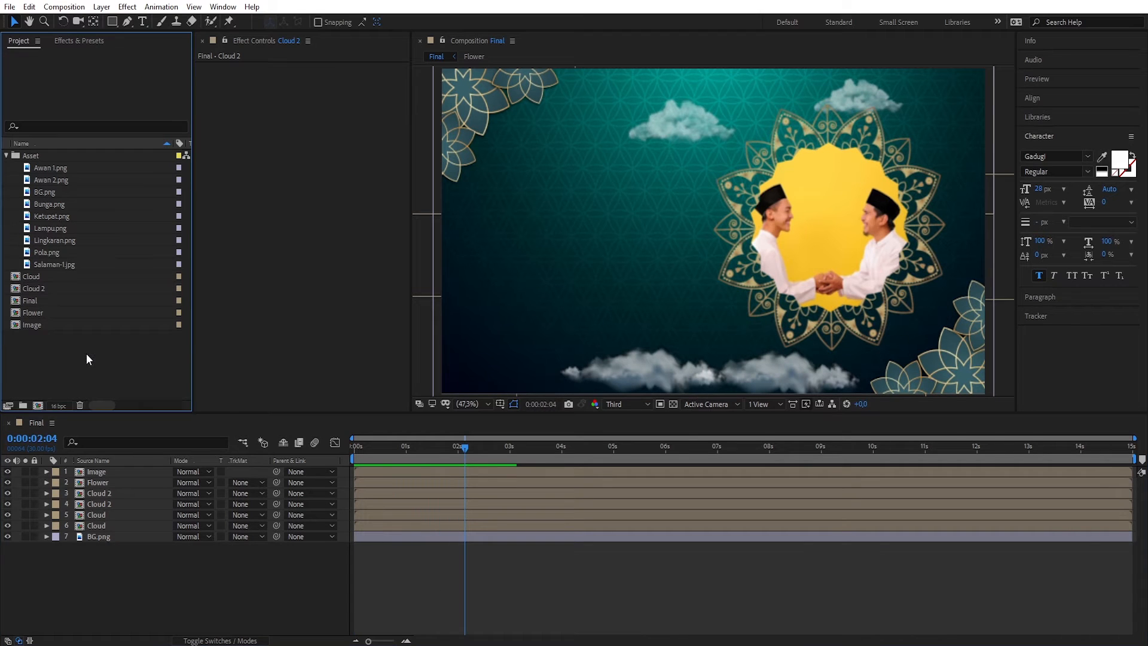
{"action": "left_click", "coordinate": [37, 405]}
{"action": "type", "text": "Lamp"}
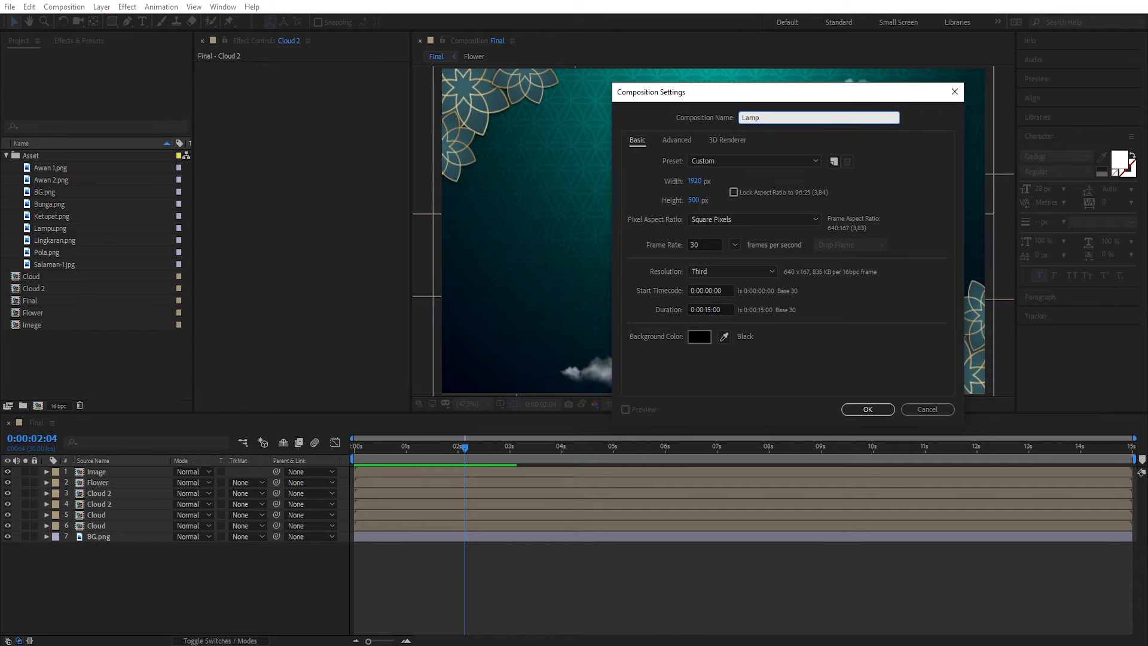
{"action": "left_click", "coordinate": [694, 182]}
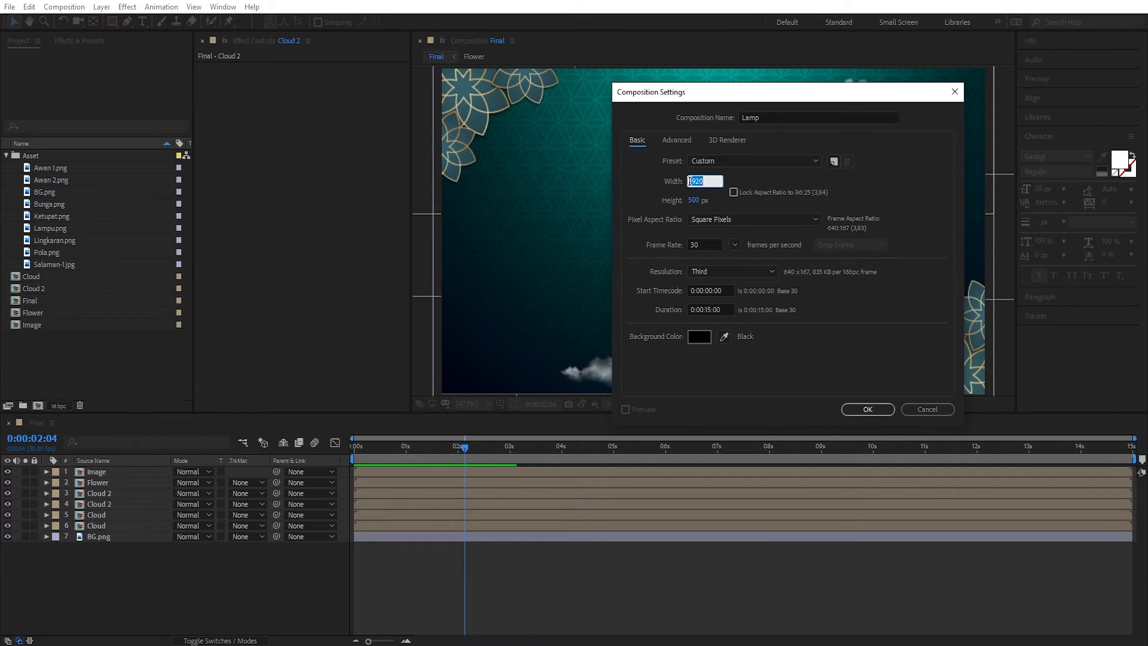
{"action": "type", "text": "500"}
{"action": "left_click", "coordinate": [695, 201]}
{"action": "type", "text": "650"}
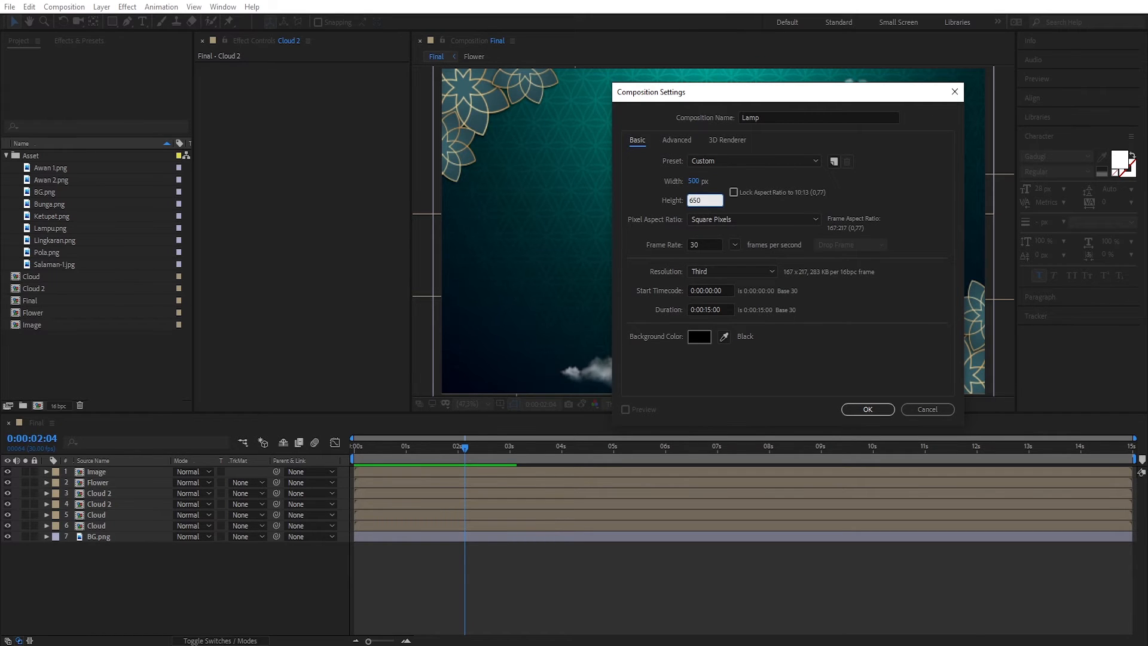
{"action": "left_click", "coordinate": [872, 409]}
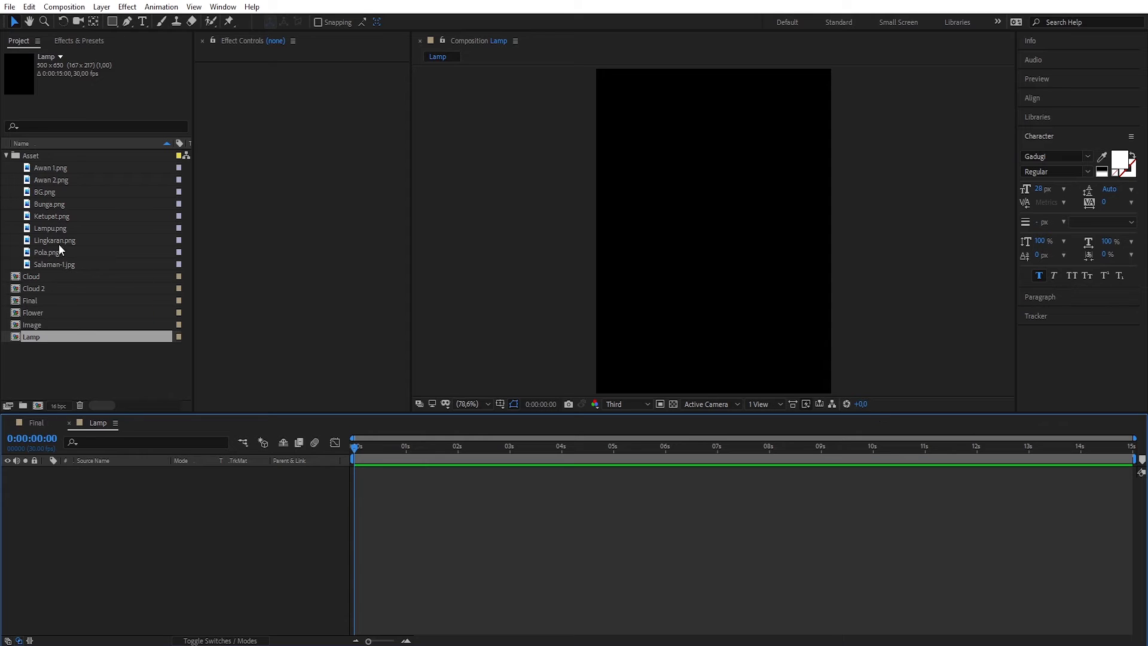
Add Lampu.png to the Lamp composition and scale it proportionally to about 28.7% so the whole hanging lantern fits the frame height
{"action": "left_click_drag", "start_coordinate": [49, 227], "coordinate": [133, 510]}
{"action": "scroll", "coordinate": [703, 290], "scroll_direction": "down", "scroll_amount": 6}
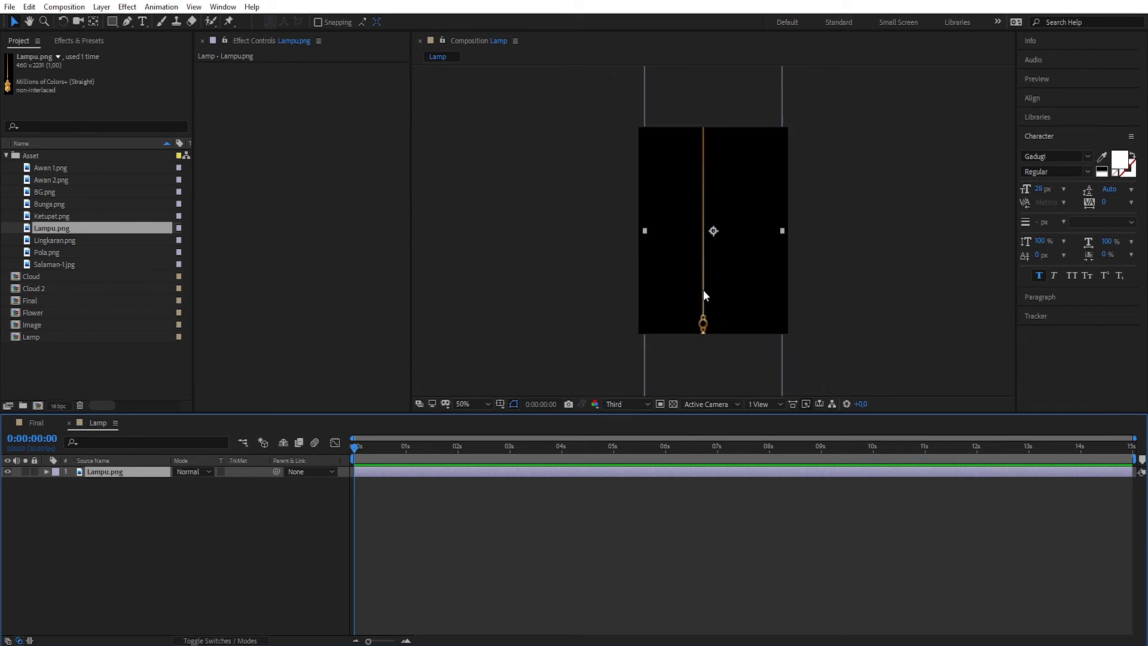
{"action": "left_click_drag", "start_coordinate": [712, 318], "coordinate": [714, 257]}
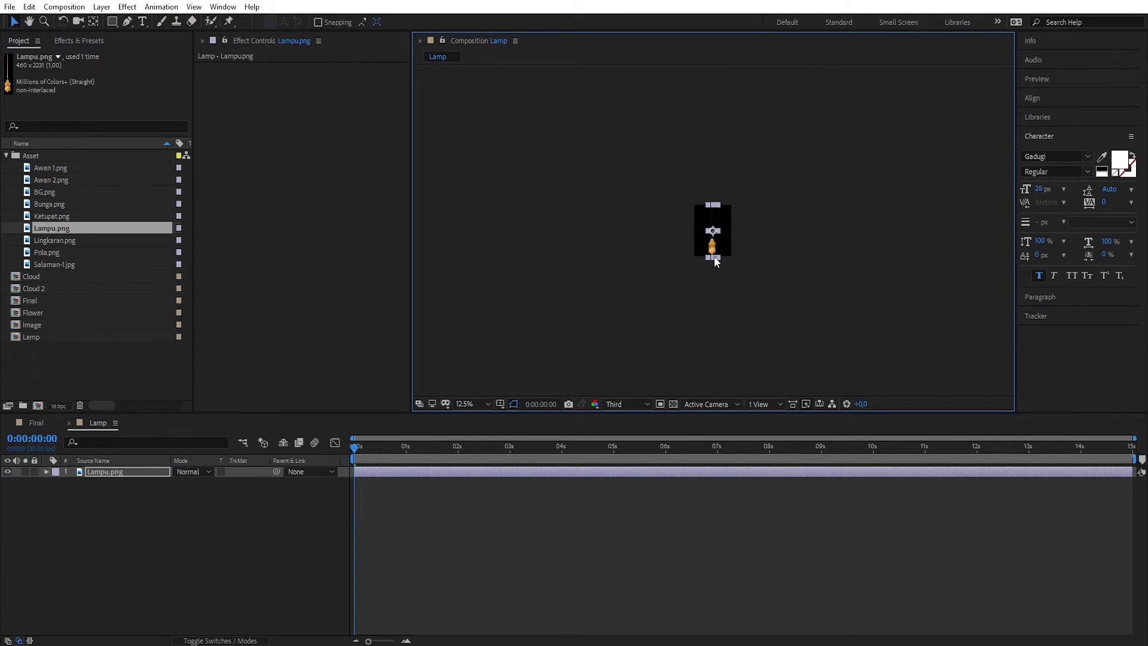
{"action": "left_click", "coordinate": [483, 402]}
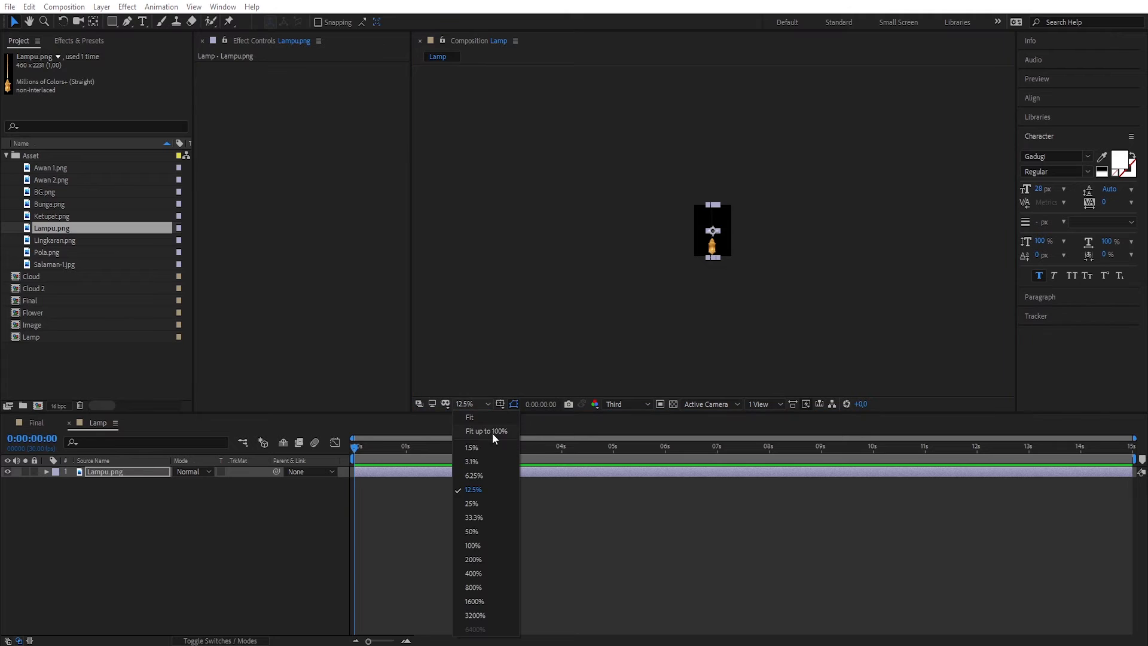
{"action": "left_click", "coordinate": [494, 435]}
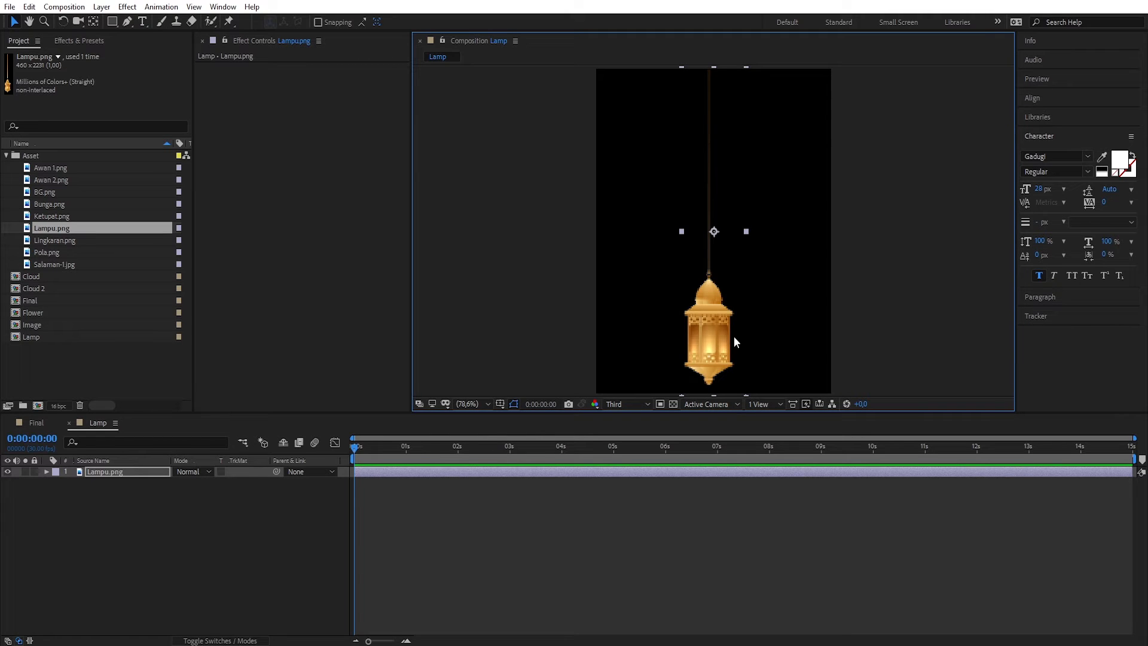
{"action": "left_click_drag", "start_coordinate": [713, 71], "coordinate": [713, 71]}
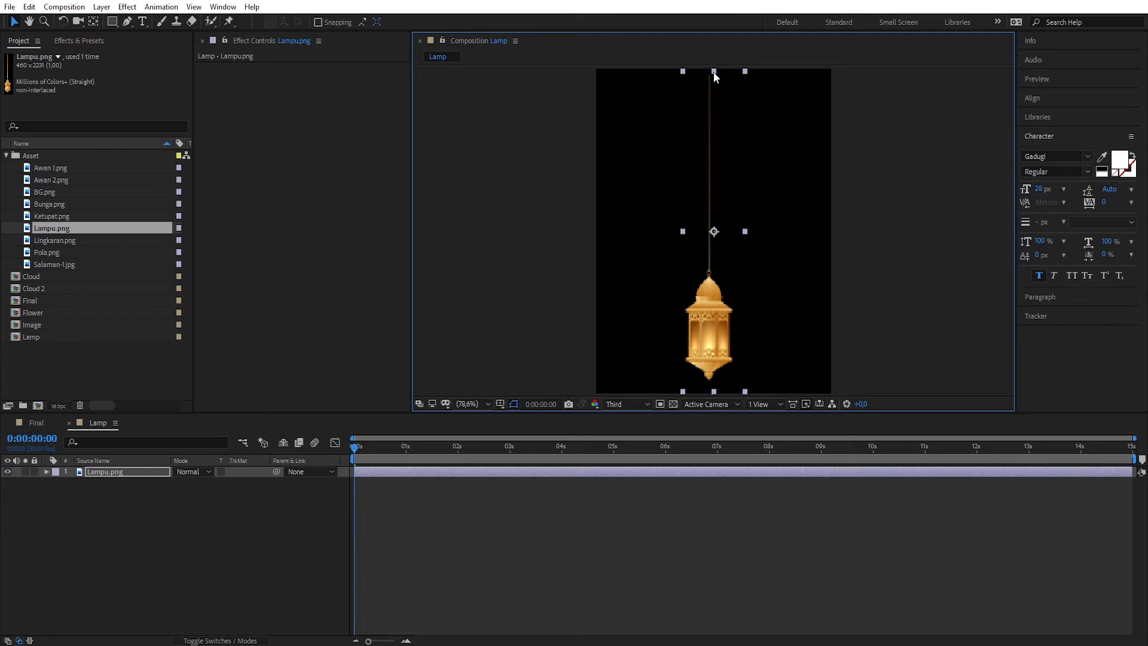
Move the lantern layer's anchor point to the upper end of its cord, using the Pan Behind tool
{"action": "left_click", "coordinate": [94, 22]}
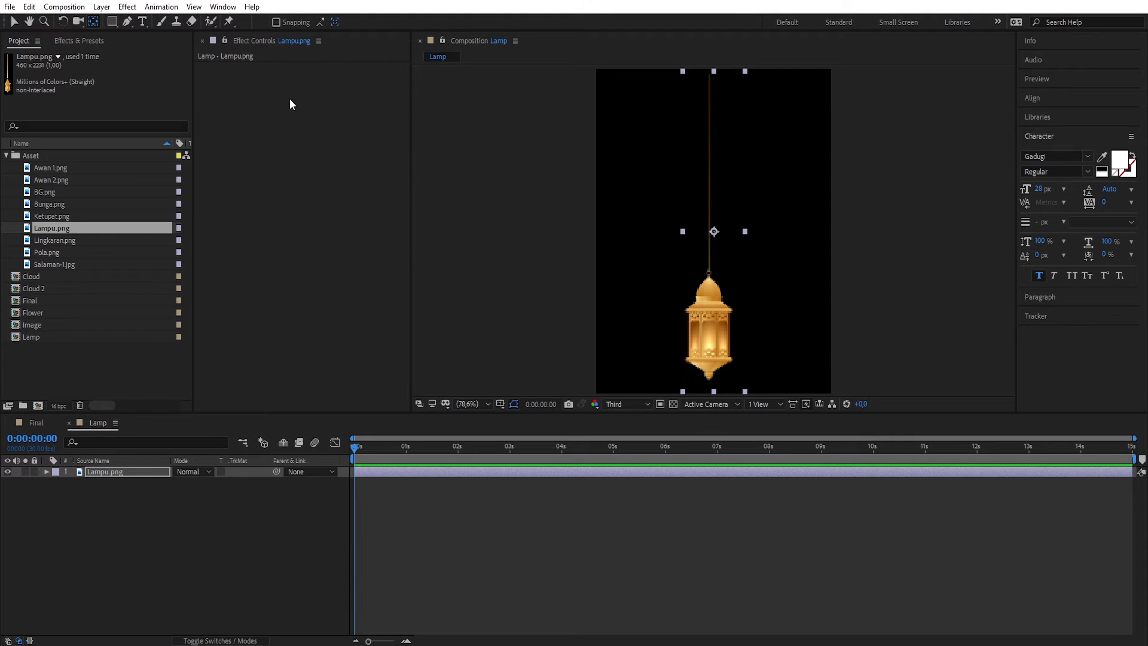
{"action": "left_click_drag", "start_coordinate": [713, 232], "coordinate": [710, 73]}
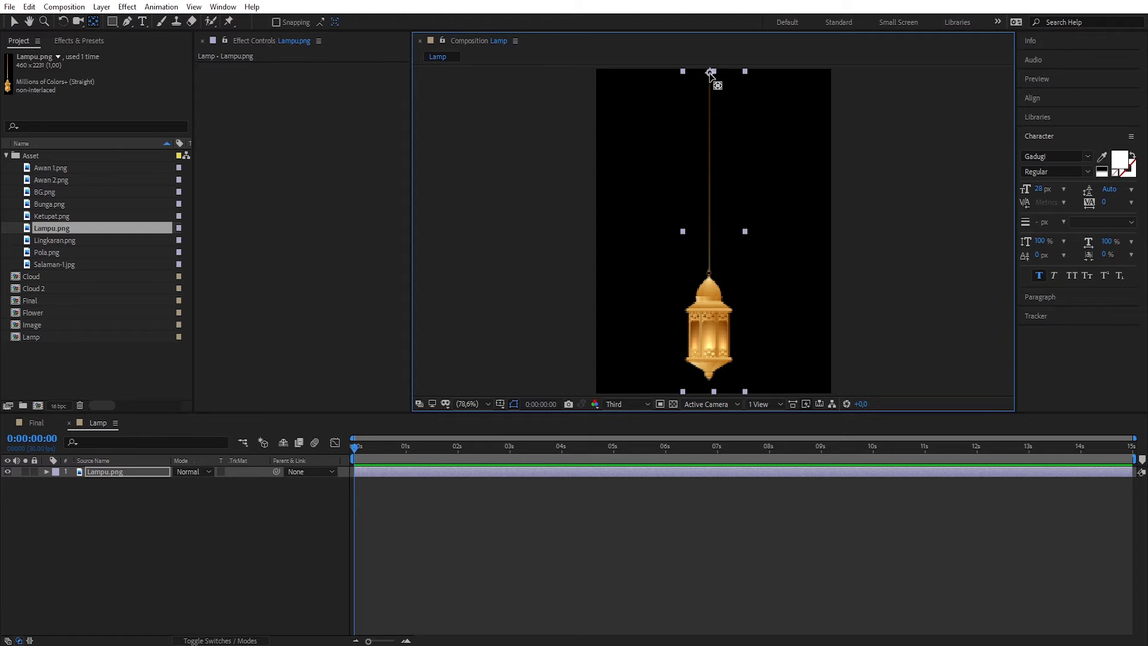
{"action": "left_click", "coordinate": [14, 23]}
Keyframe the Scale of Lampu.png from 0% at 0 seconds to 28.7% at 1 second, and preview the animation
{"action": "left_click", "coordinate": [117, 472]}
{"action": "key", "text": "s"}
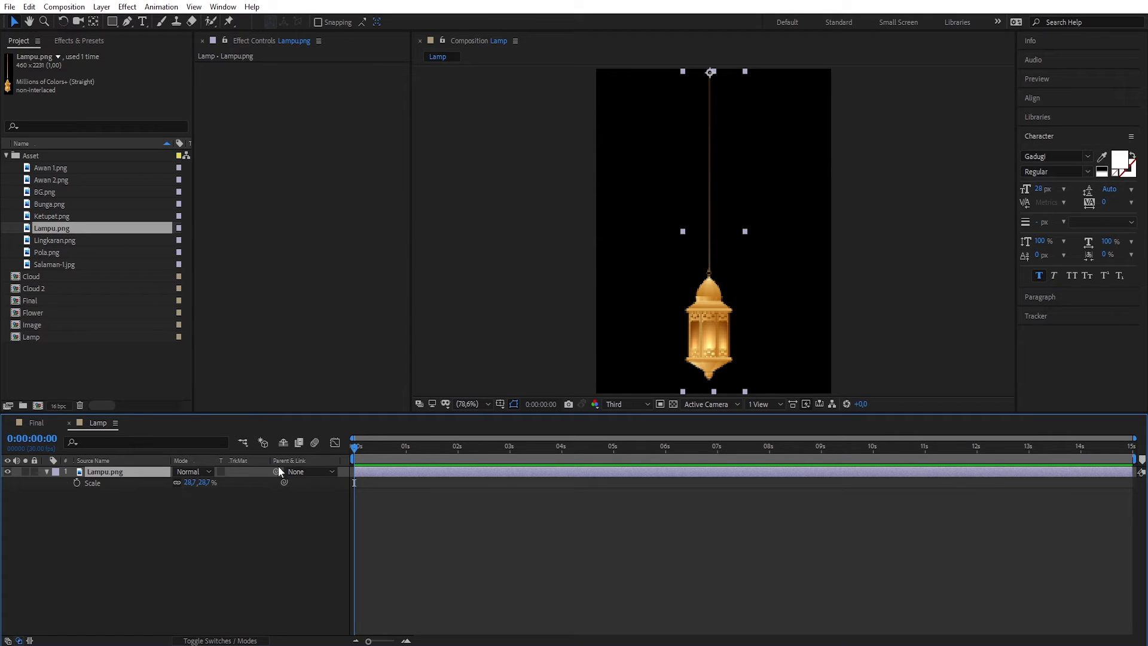
{"action": "left_click_drag", "start_coordinate": [359, 448], "coordinate": [406, 456]}
{"action": "left_click", "coordinate": [76, 483]}
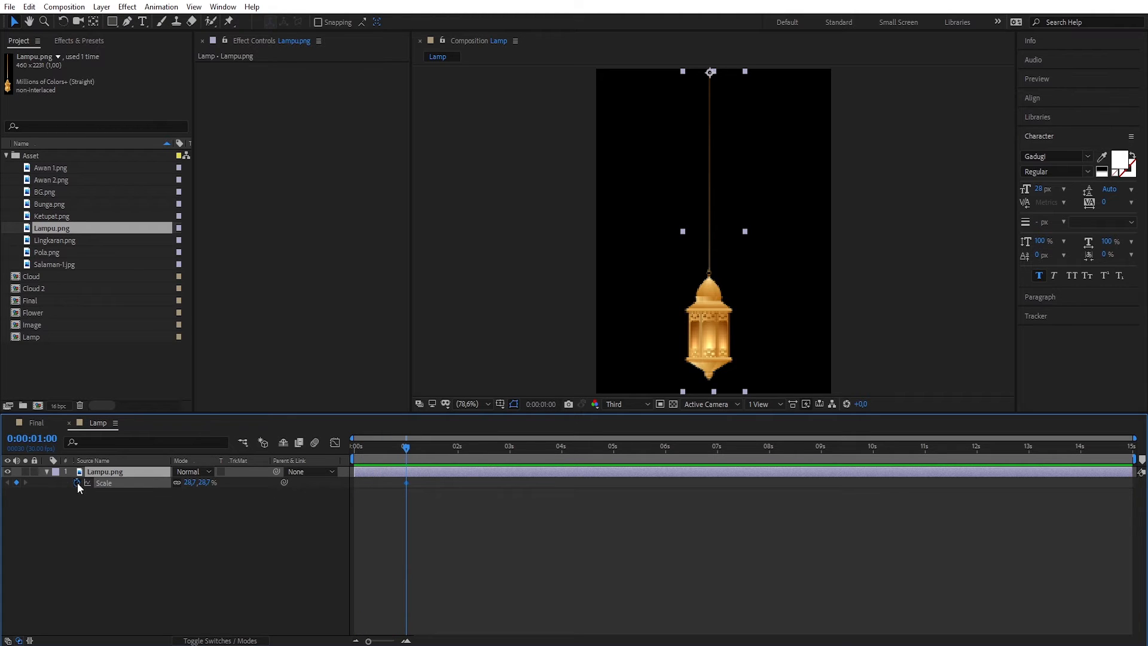
{"action": "left_click_drag", "start_coordinate": [404, 450], "coordinate": [347, 454]}
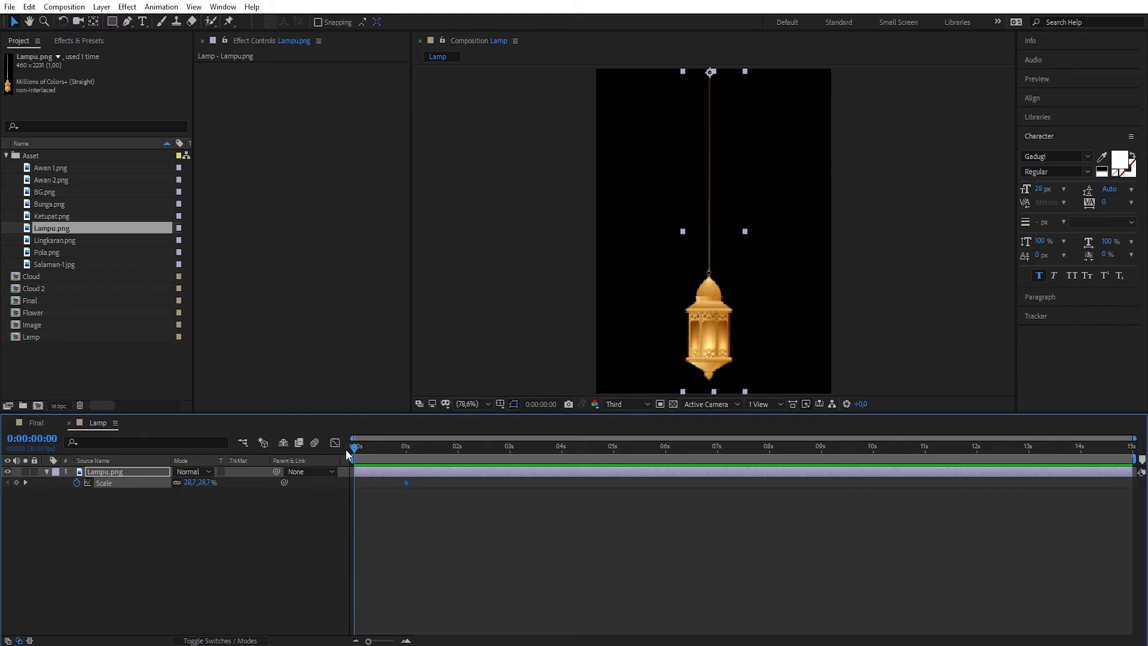
{"action": "left_click", "coordinate": [189, 482]}
{"action": "type", "text": "0"}
{"action": "key", "text": "Return"}
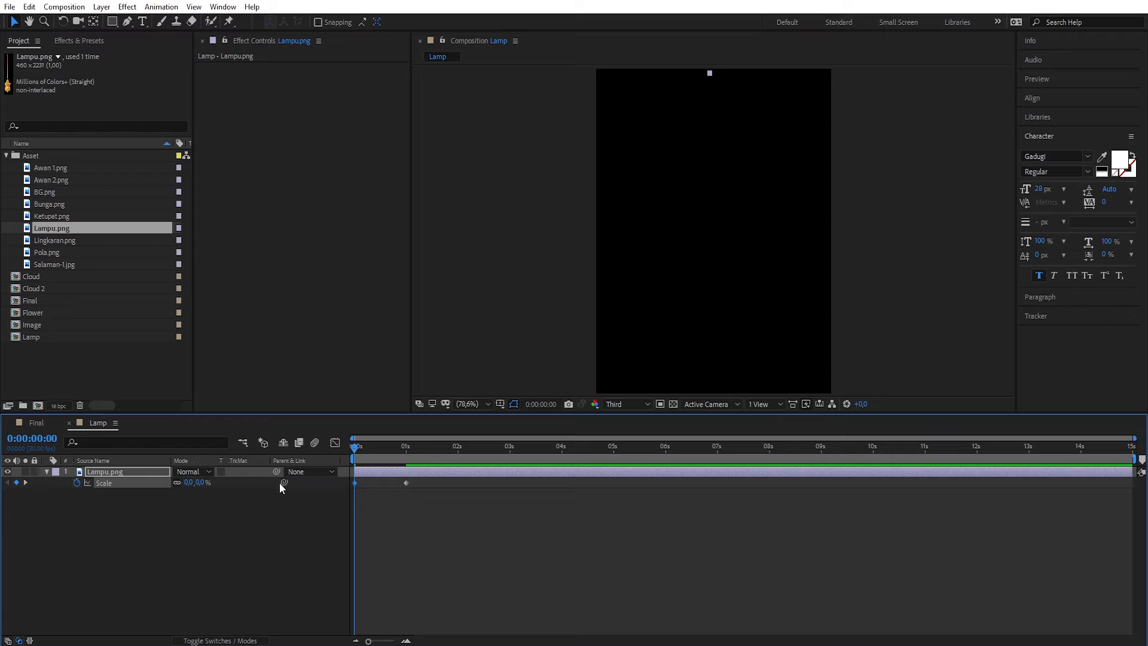
{"action": "left_click", "coordinate": [372, 510]}
{"action": "key", "text": "space"}
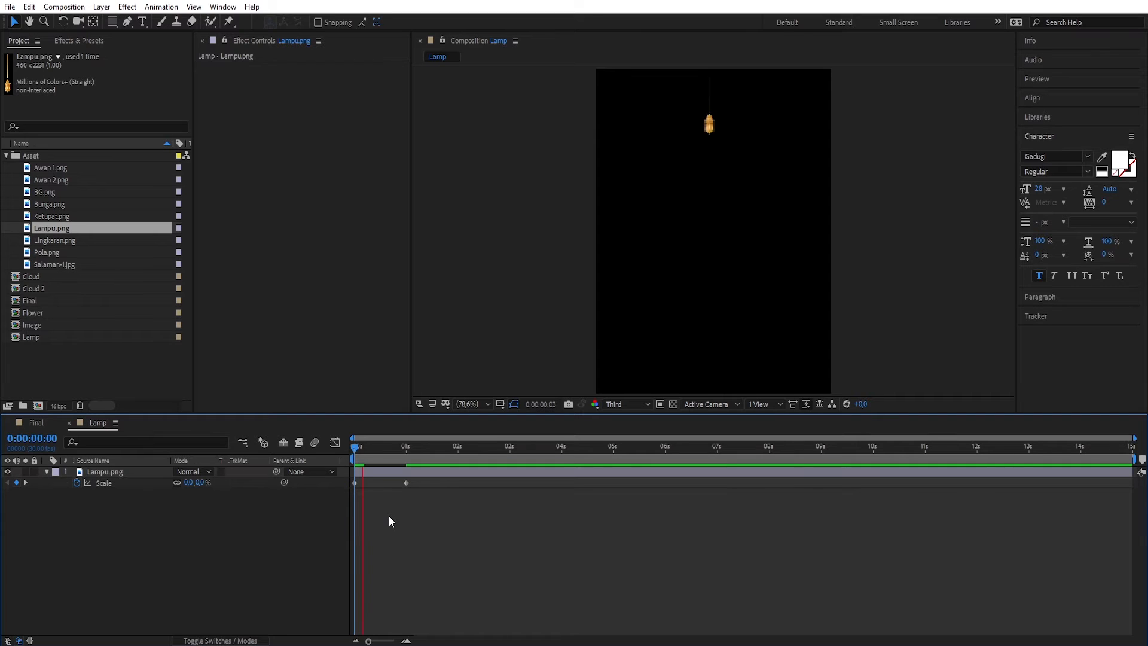
{"action": "key", "text": "space"}
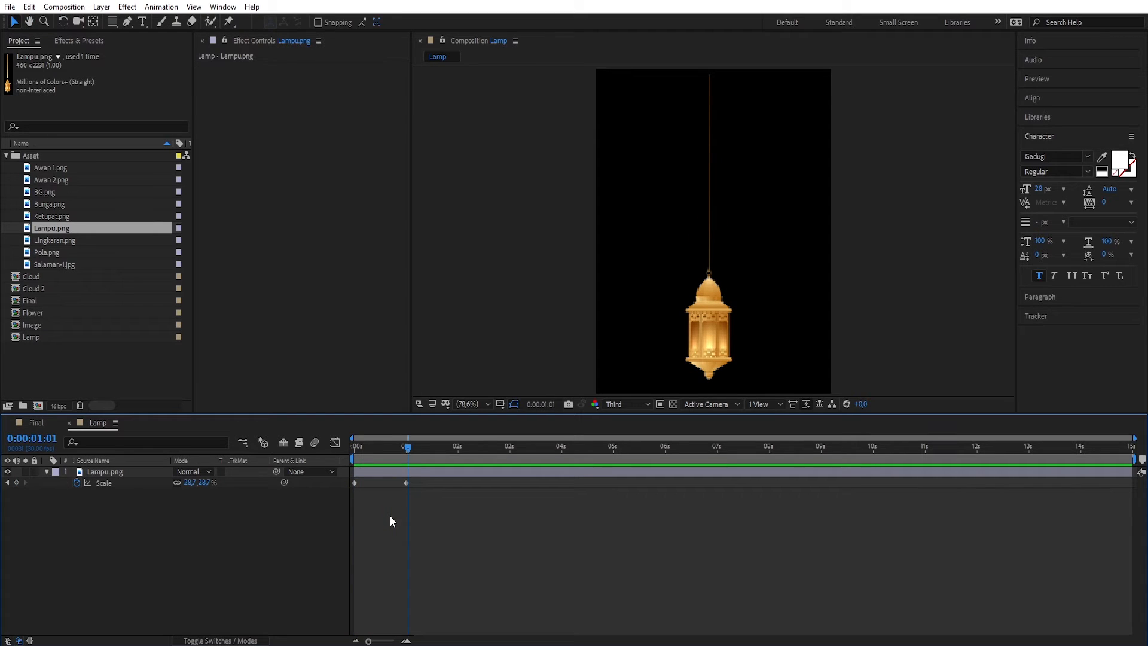
Switch to Notepad, copy the Bounce Script code from code expresion.txt, and return to After Effects
{"action": "key", "text": "alt+Tab"}
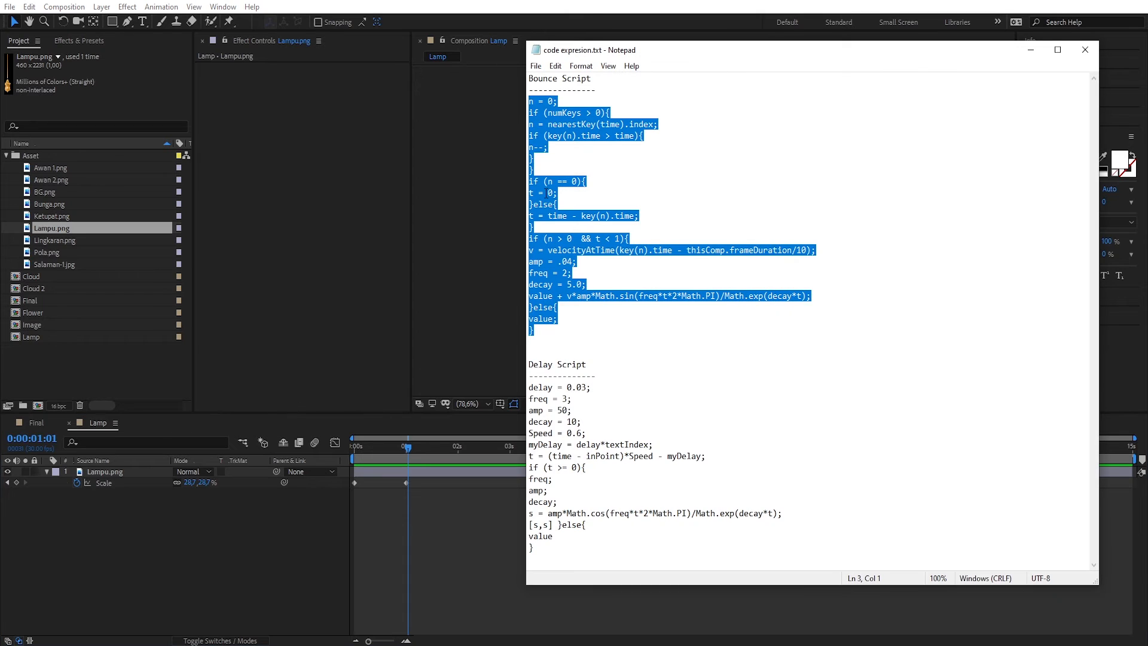
{"action": "right_click", "coordinate": [546, 193]}
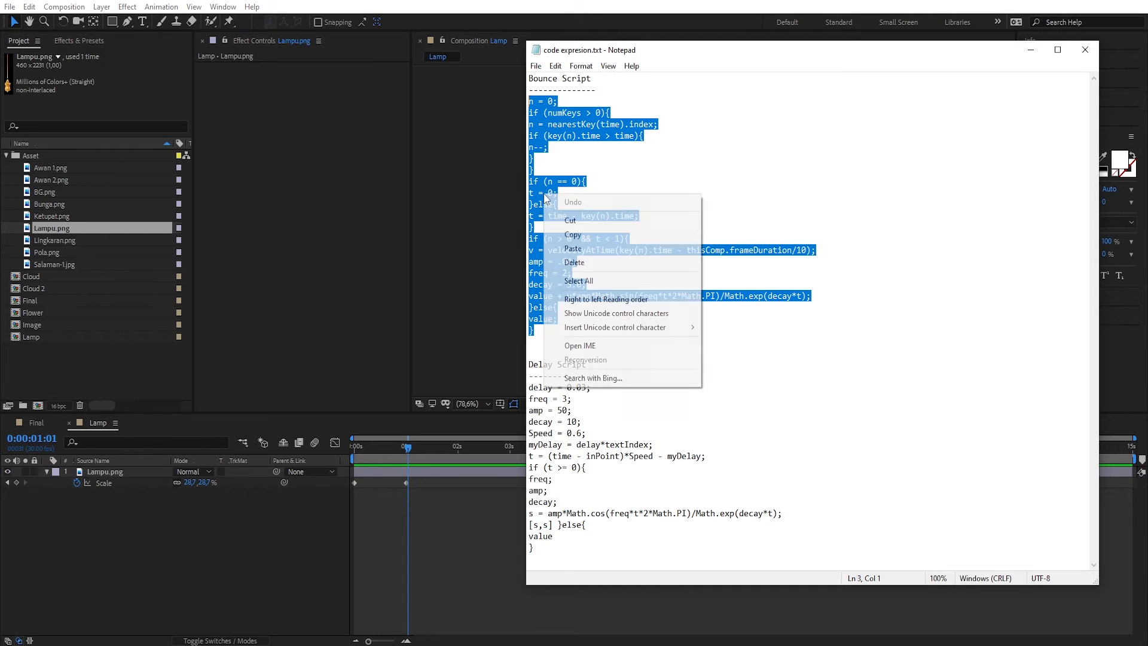
{"action": "left_click", "coordinate": [572, 233]}
{"action": "key", "text": "alt+Tab"}
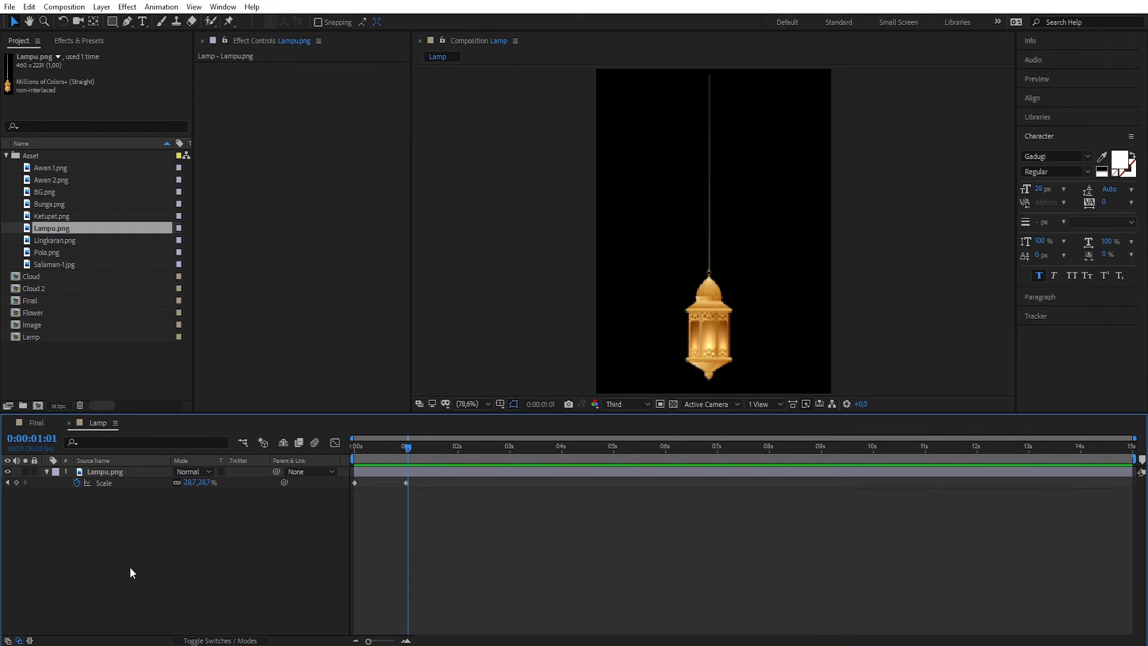
Apply the copied bounce script as an expression on the Scale of Lampu.png and preview it from the start
{"action": "left_click", "coordinate": [76, 481], "text": "alt"}
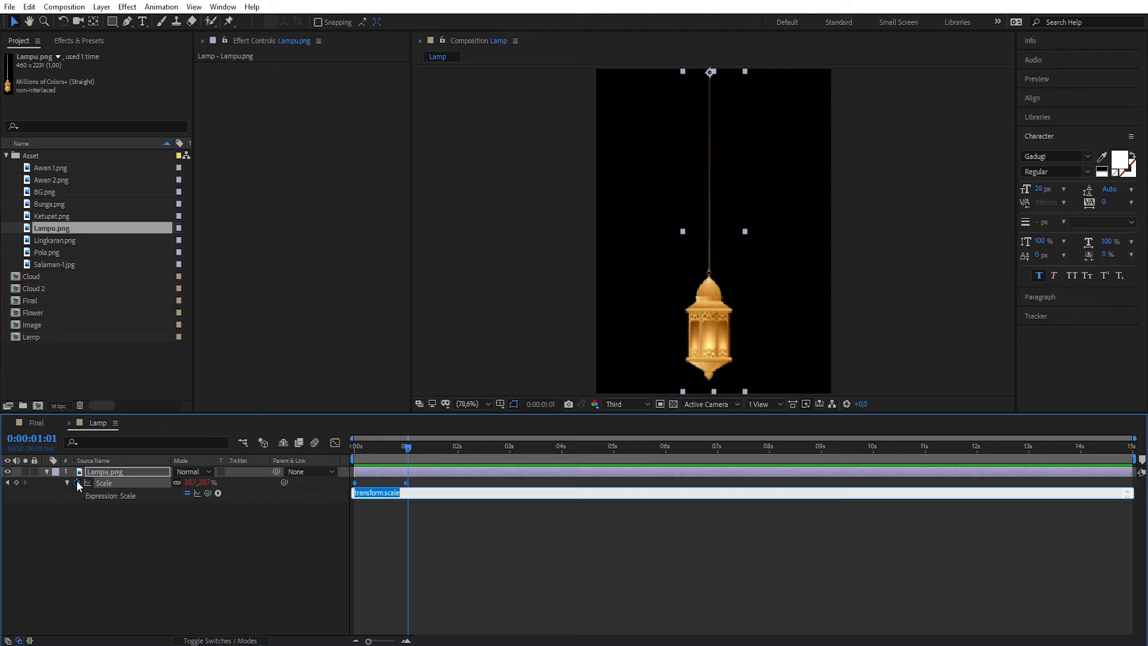
{"action": "key", "text": "ctrl+v"}
{"action": "left_click", "coordinate": [381, 544]}
{"action": "left_click_drag", "start_coordinate": [407, 448], "coordinate": [325, 448]}
{"action": "key", "text": "space"}
{"action": "key", "text": "space"}
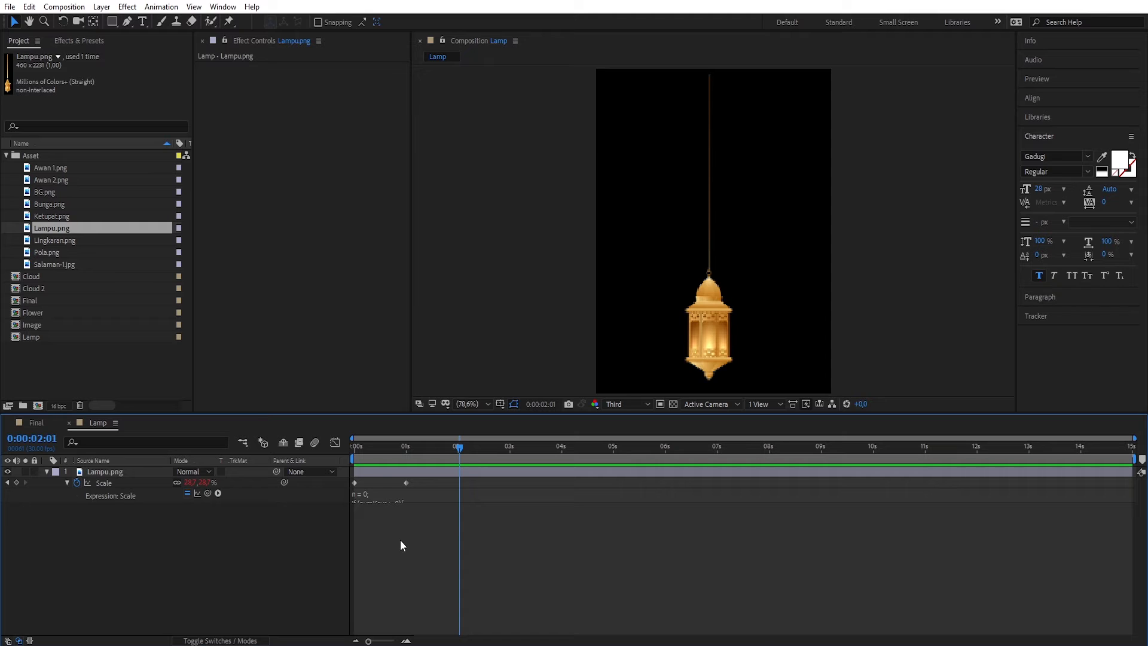
Pre-compose the Lampu.png layer as Lamp Basic, moving all attributes into the new composition
{"action": "left_click", "coordinate": [46, 471]}
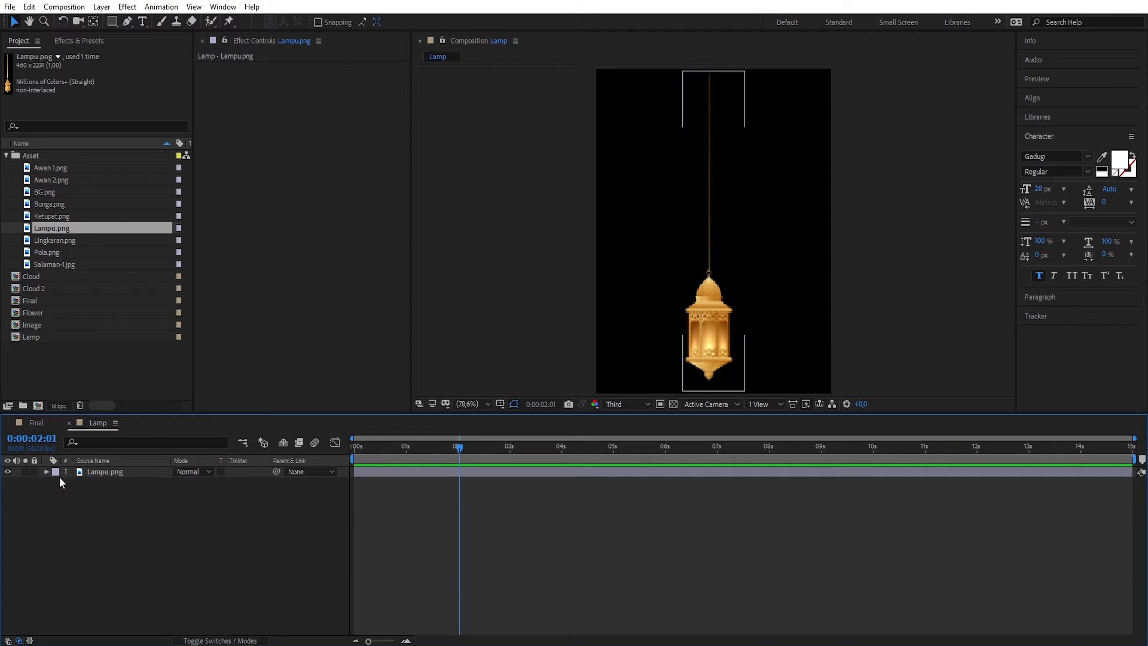
{"action": "left_click", "coordinate": [109, 475]}
{"action": "right_click", "coordinate": [109, 474]}
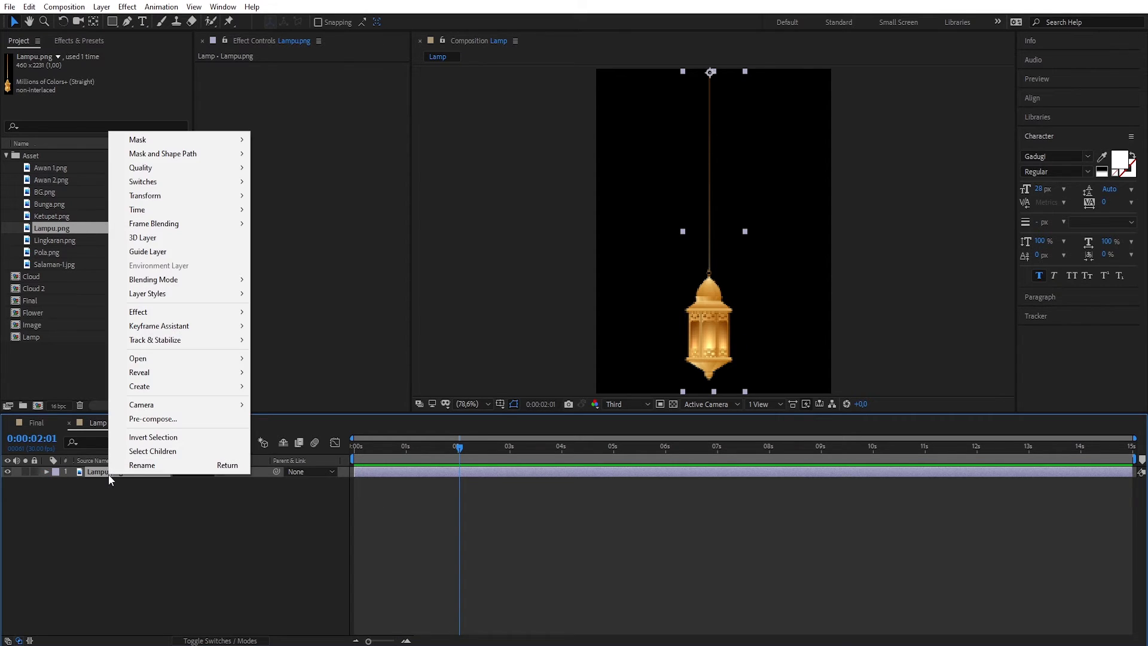
{"action": "left_click", "coordinate": [153, 419]}
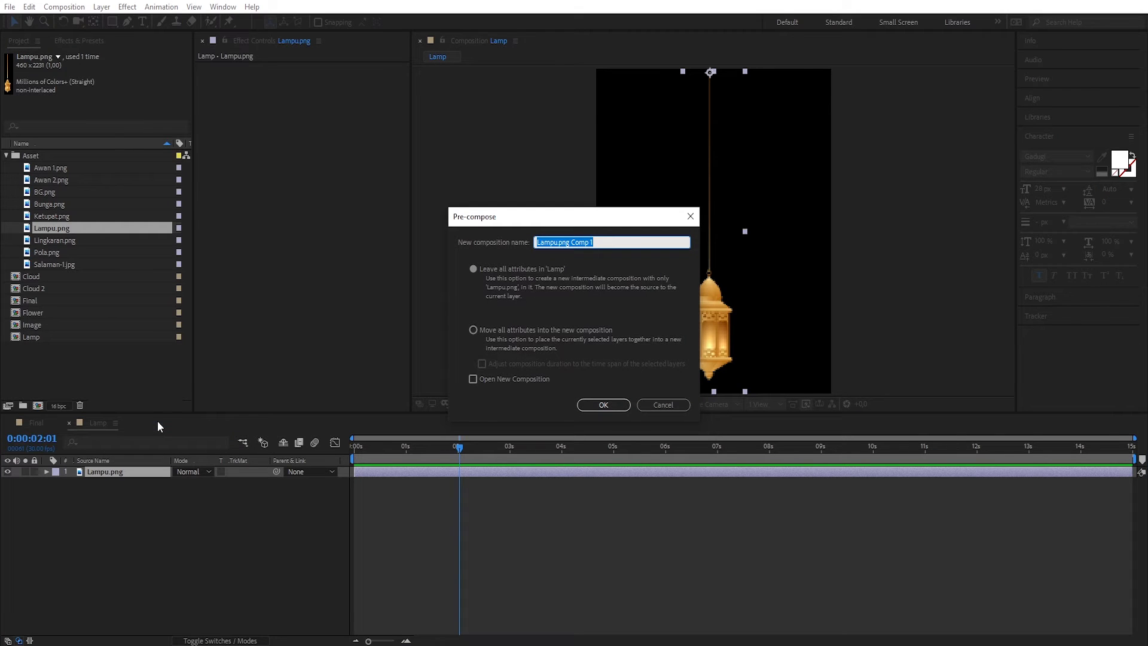
{"action": "type", "text": "Lamp Basic"}
{"action": "left_click", "coordinate": [473, 330]}
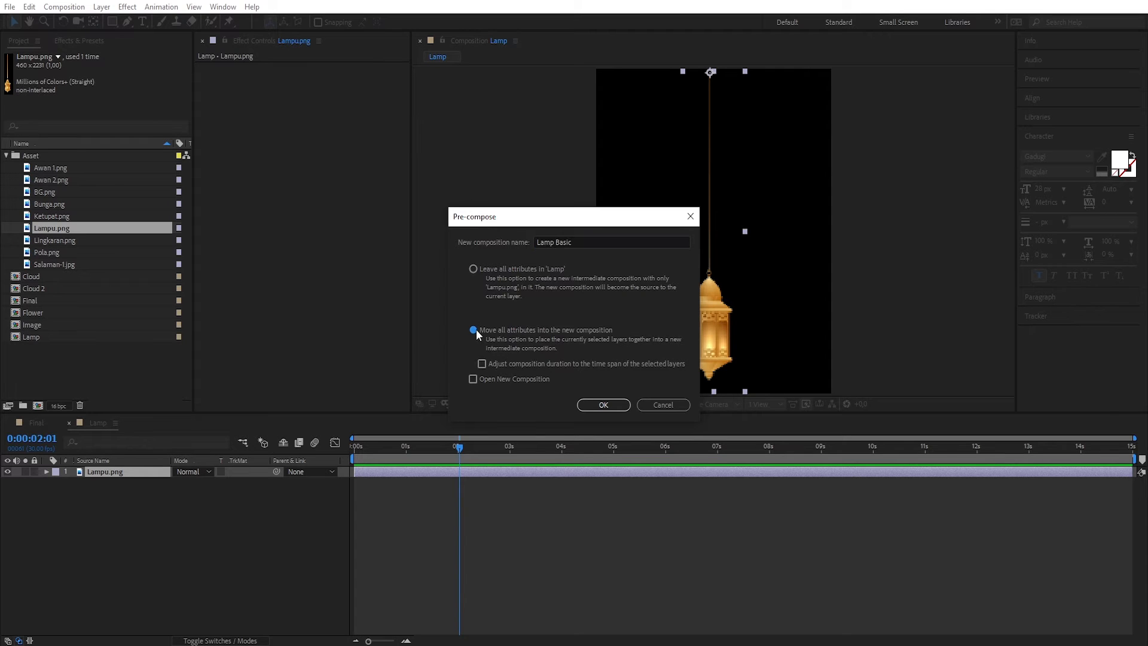
{"action": "left_click", "coordinate": [604, 405]}
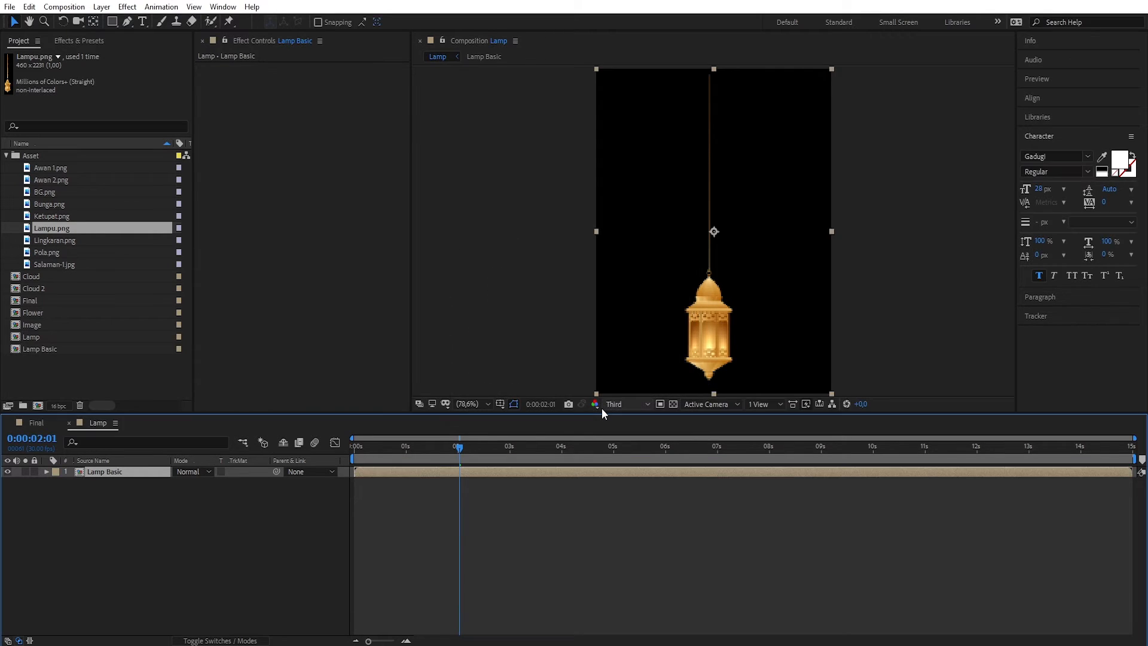
Find the CC Bend It effect with the search "cc bend" and apply it to the Lamp Basic layer
{"action": "left_click", "coordinate": [67, 41]}
{"action": "left_click", "coordinate": [183, 57]}
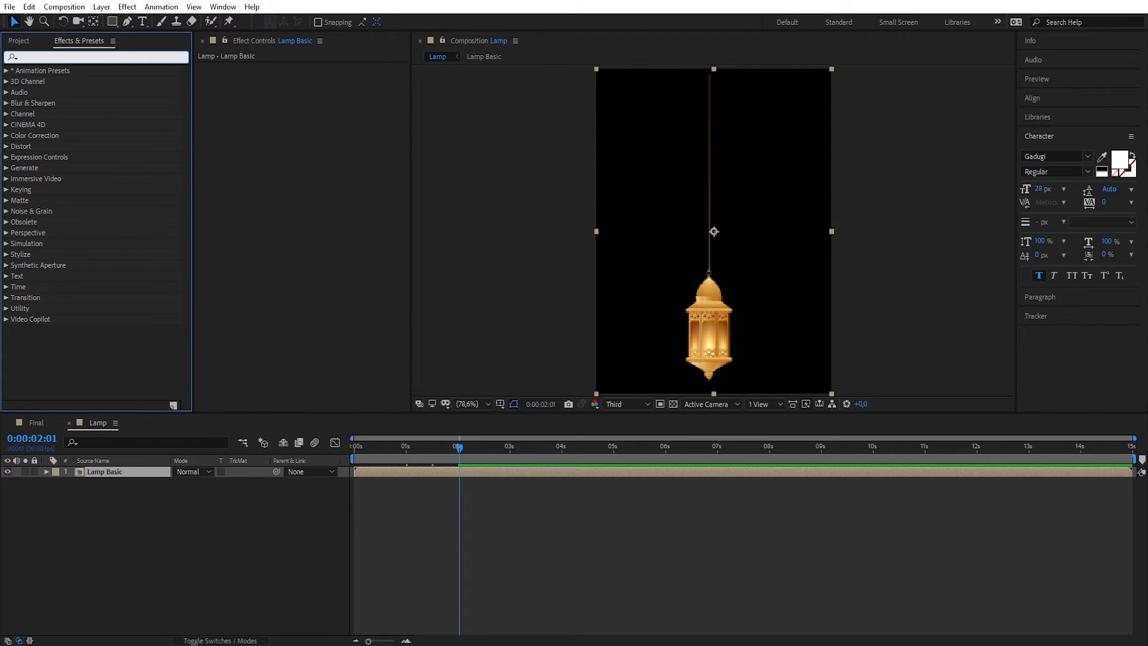
{"action": "type", "text": "cc ben"}
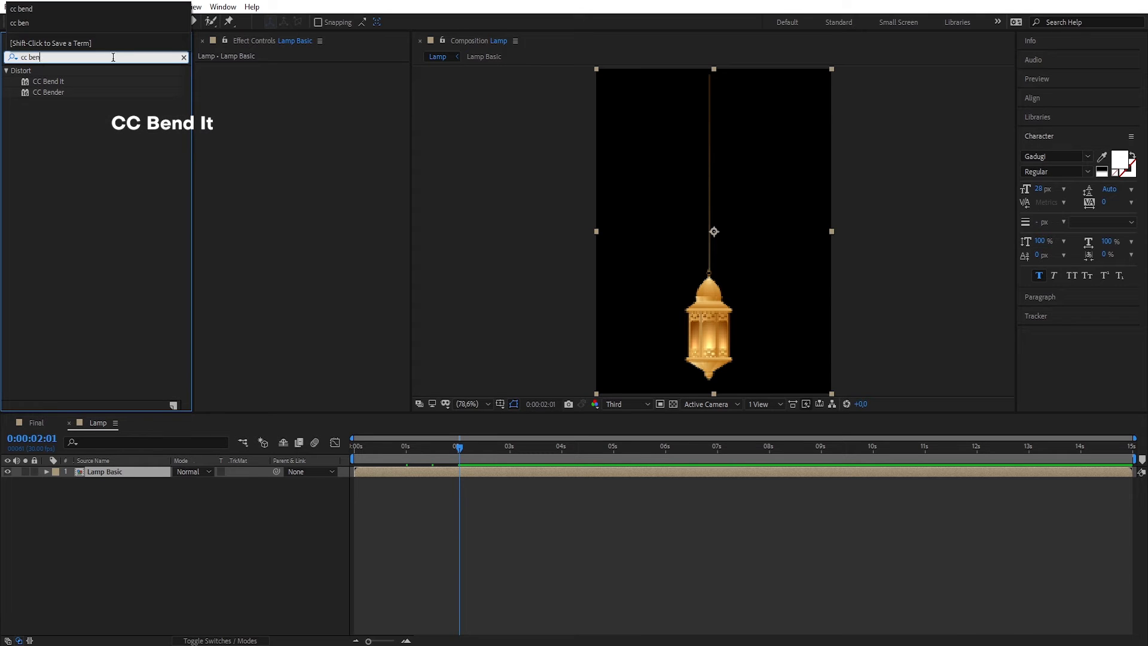
{"action": "type", "text": "d"}
{"action": "left_click", "coordinate": [52, 82]}
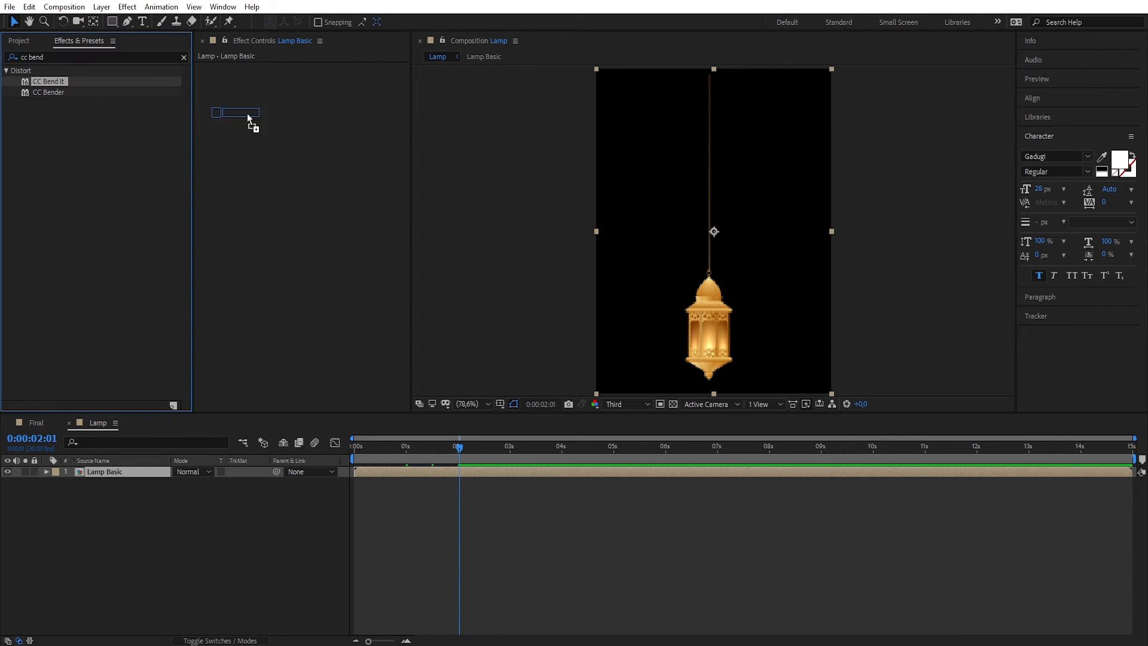
{"action": "left_click_drag", "start_coordinate": [305, 144], "coordinate": [304, 144]}
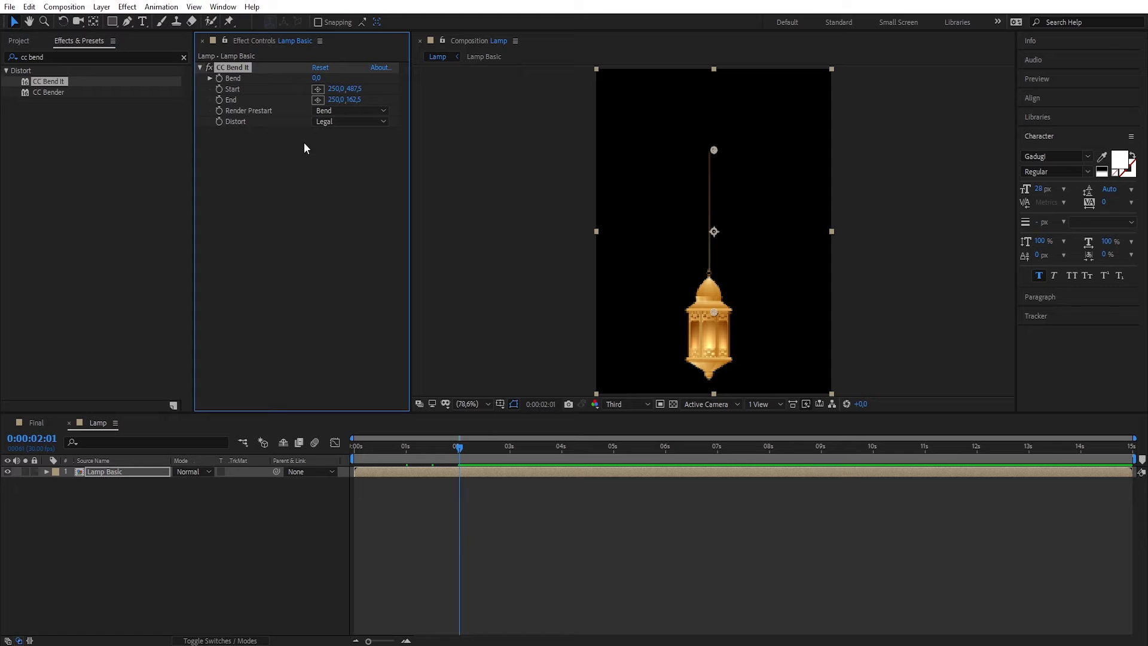
Move CC Bend It's Start point above the frame to about 244, -36.5 and its End point below it to about 252, 704.5
{"action": "scroll", "coordinate": [748, 217], "scroll_direction": "down", "scroll_amount": 1}
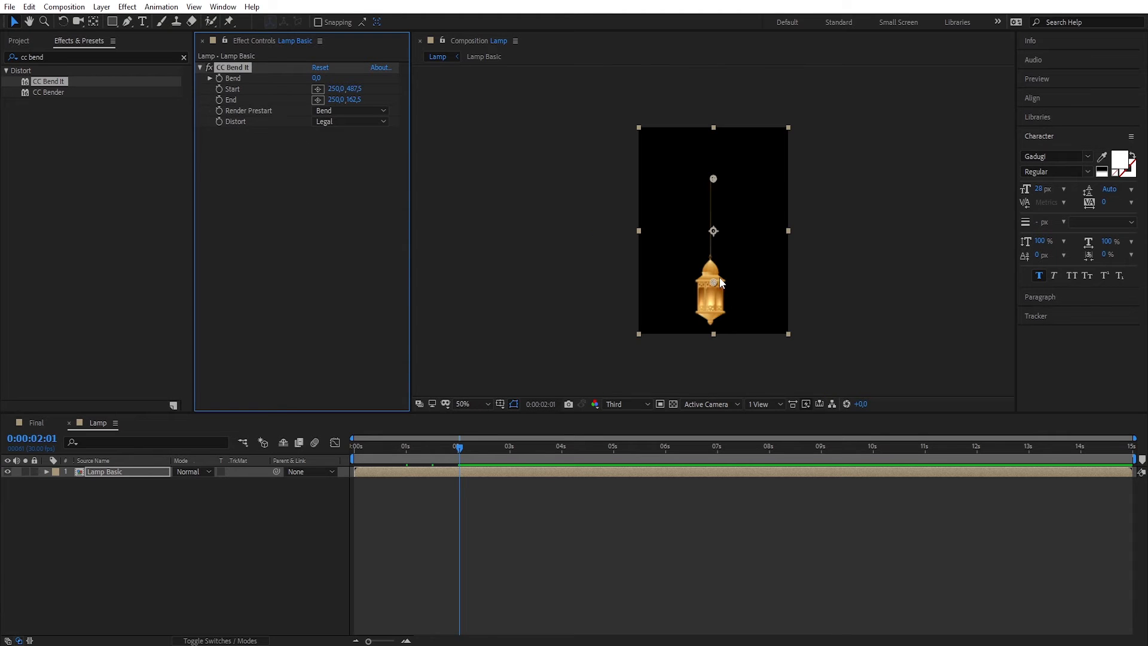
{"action": "left_click_drag", "start_coordinate": [712, 282], "coordinate": [712, 116]}
{"action": "left_click_drag", "start_coordinate": [715, 184], "coordinate": [713, 349]}
Keyframe CC Bend It's Bend on Lamp Basic at 0:00 with a value of -10
{"action": "left_click_drag", "start_coordinate": [461, 451], "coordinate": [333, 455]}
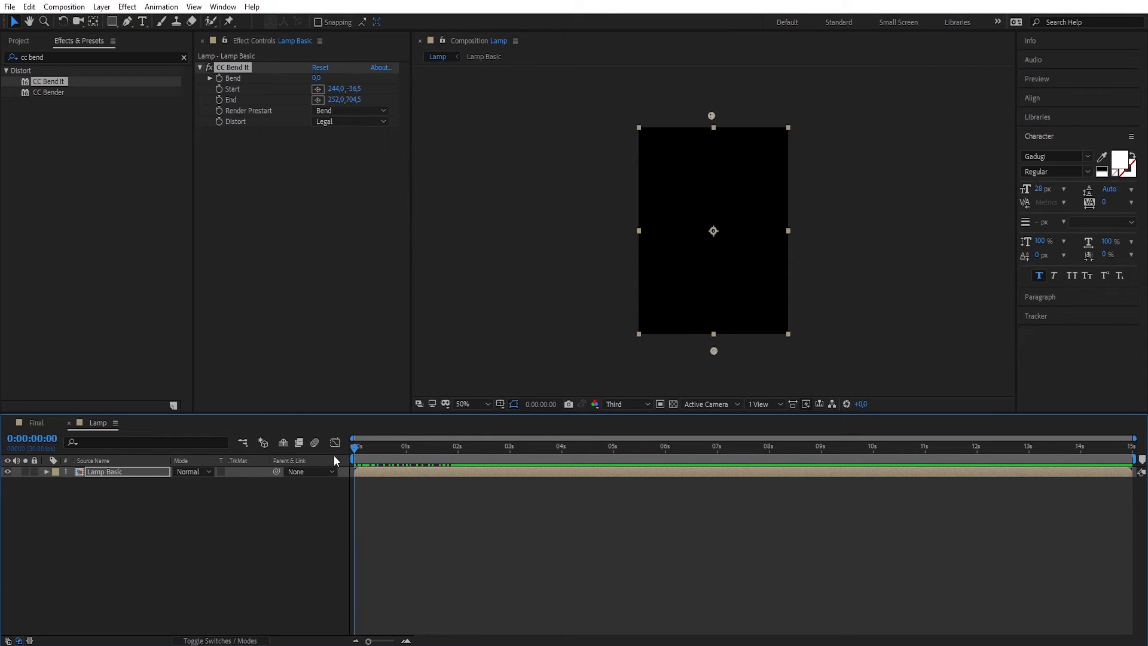
{"action": "left_click", "coordinate": [217, 79]}
{"action": "left_click", "coordinate": [317, 77]}
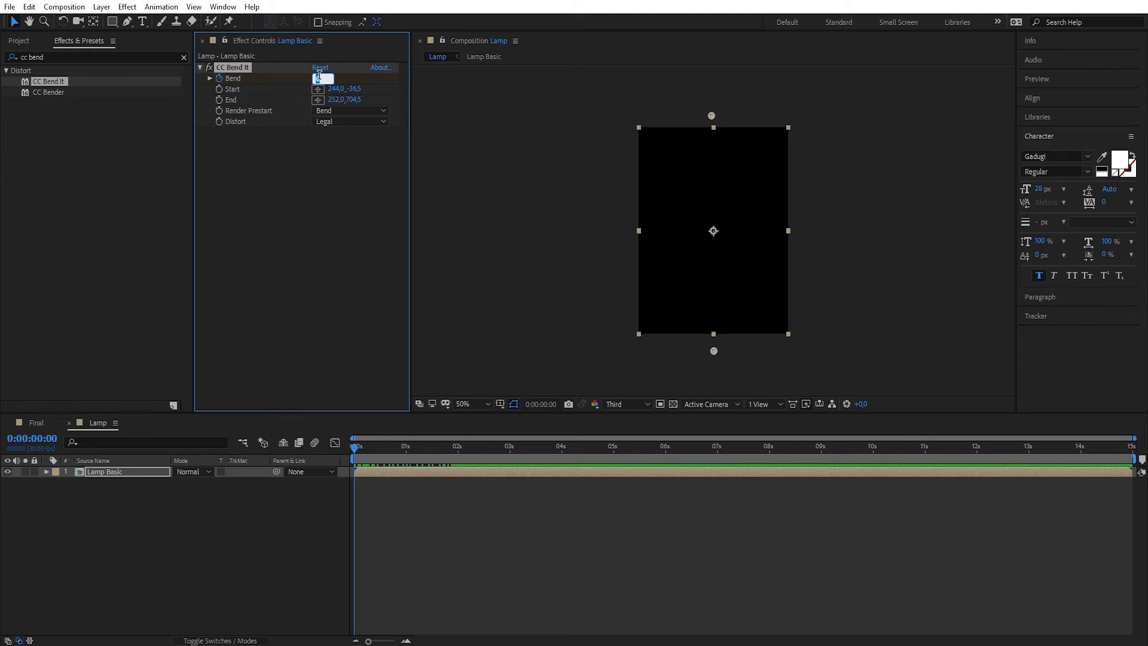
{"action": "type", "text": "-"}
{"action": "type", "text": "10"}
{"action": "key", "text": "Return"}
Add a second Bend keyframe with a value of 10 at the 1-second mark
{"action": "left_click_drag", "start_coordinate": [356, 447], "coordinate": [406, 458]}
{"action": "left_click", "coordinate": [323, 78]}
{"action": "type", "text": "10"}
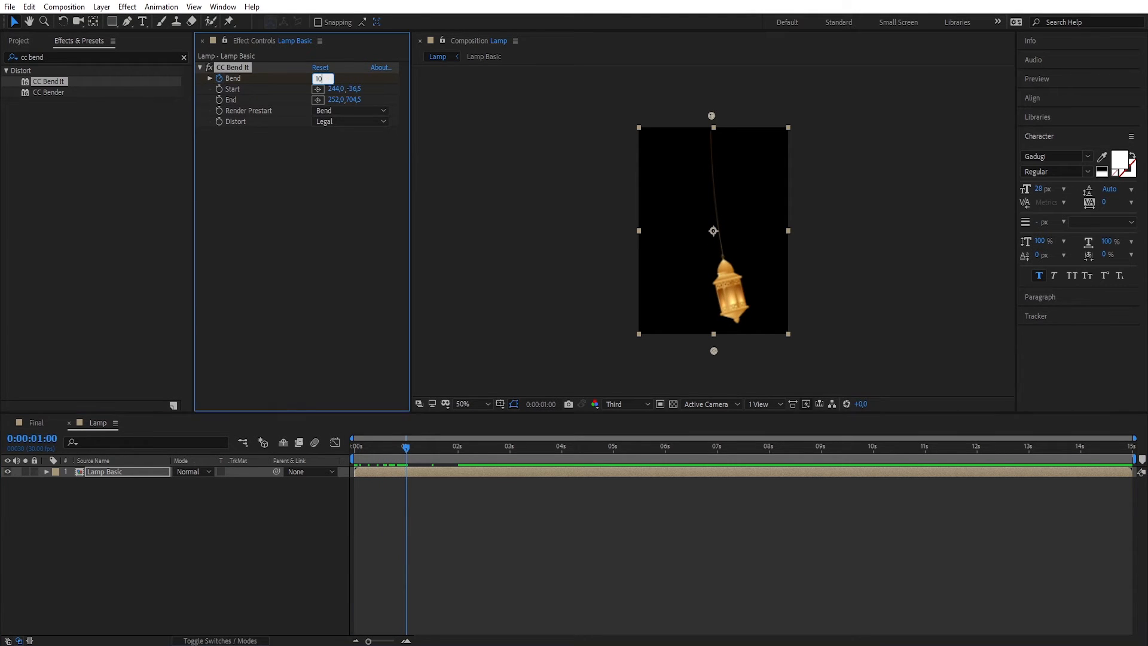
{"action": "key", "text": "Return"}
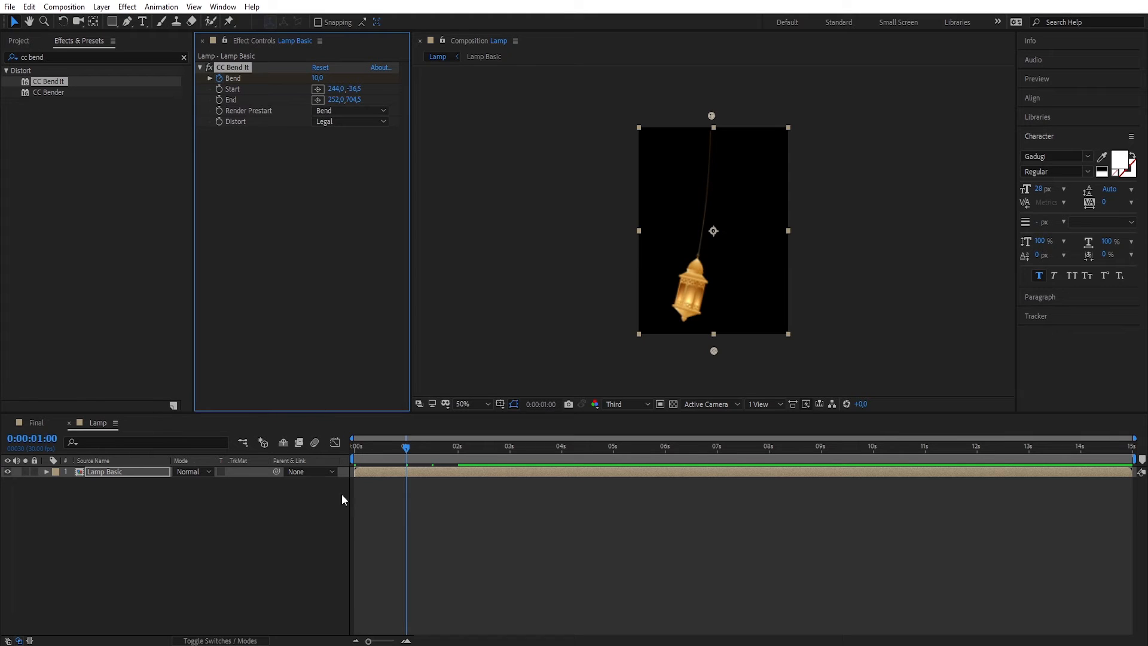
Reveal Lamp Basic's Bend keyframes, add the expression loopOut("pingpong") to Bend, and preview it from the start
{"action": "left_click", "coordinate": [119, 472]}
{"action": "key", "text": "u"}
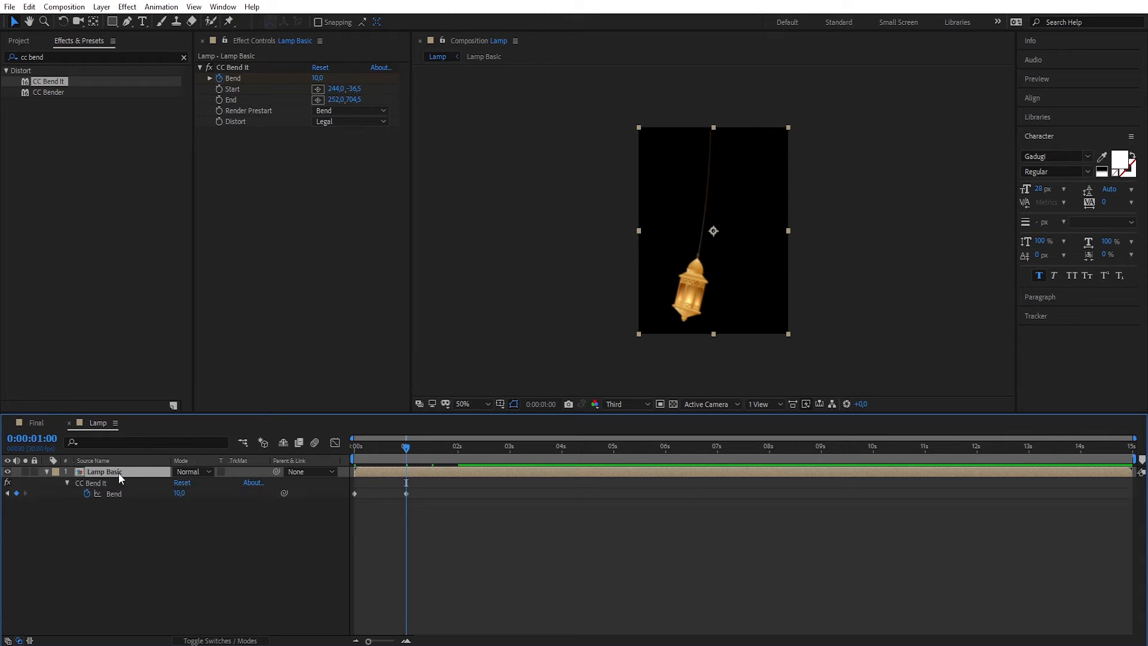
{"action": "left_click", "coordinate": [87, 494], "text": "alt"}
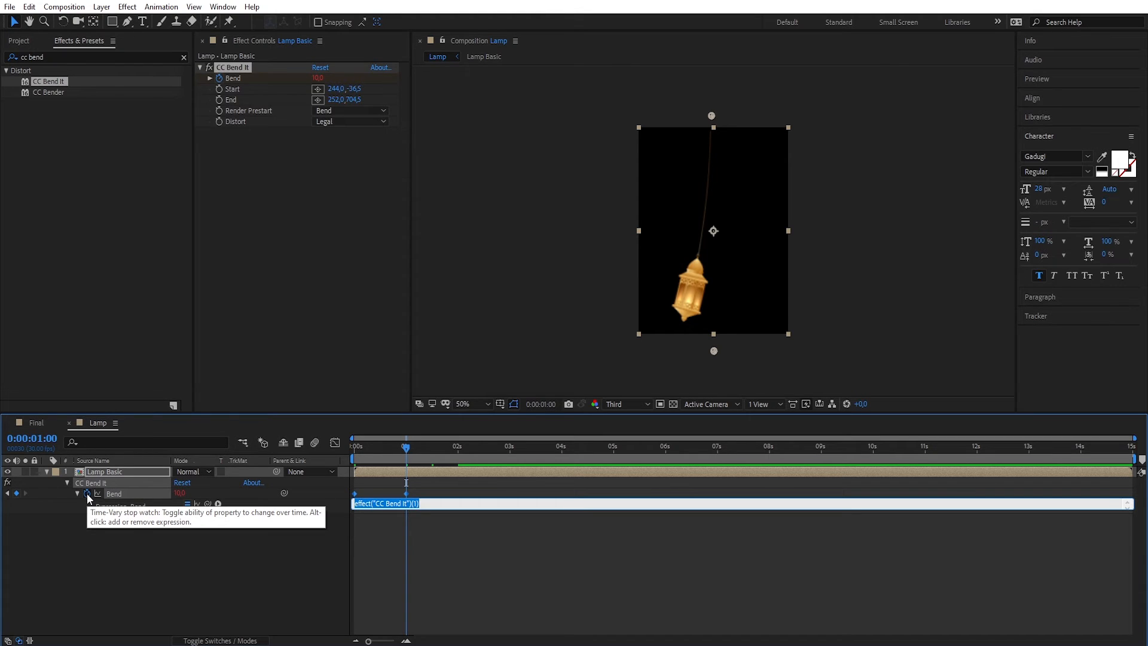
{"action": "key", "text": "BackSpace"}
{"action": "type", "text": "loopOut("}
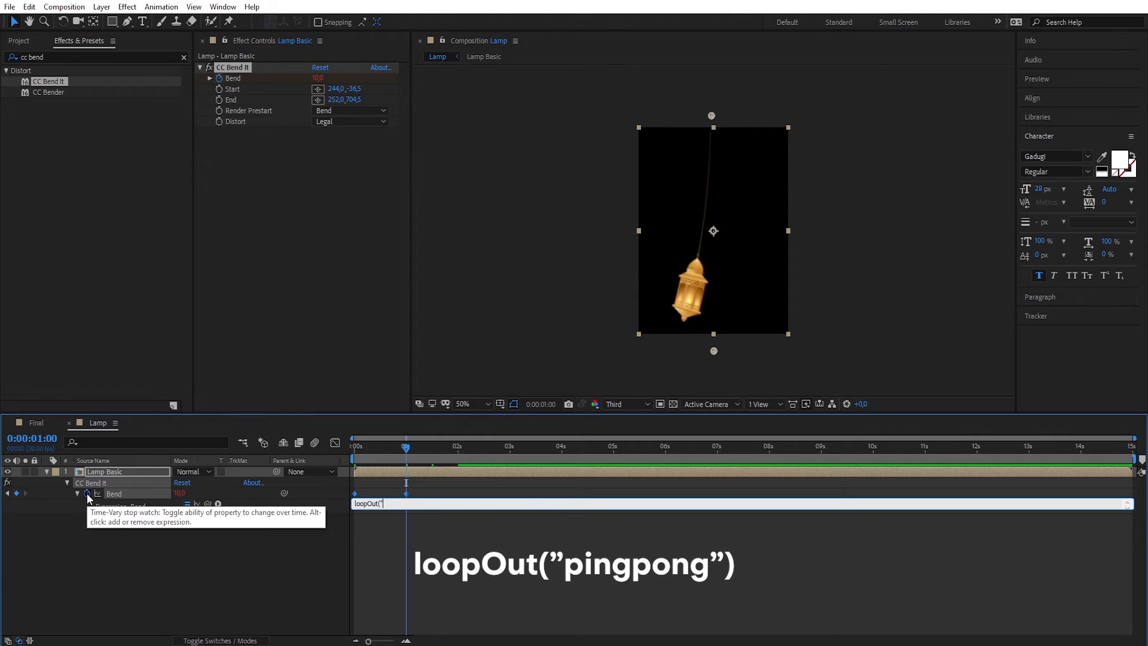
{"action": "type", "text": "\"pingpong"}
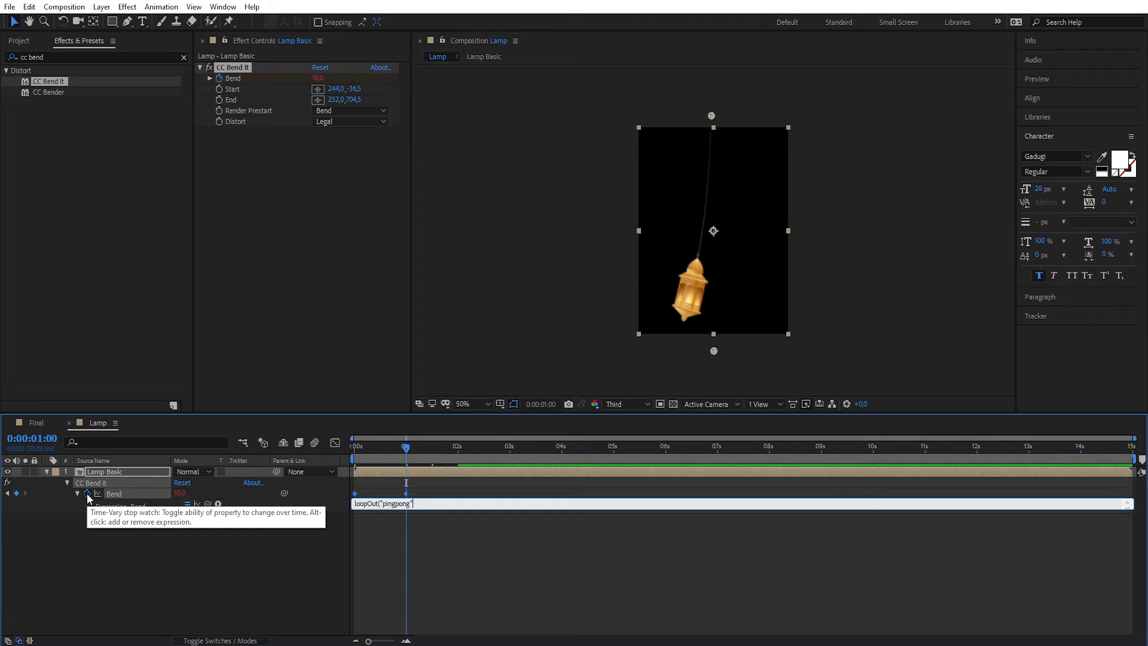
{"action": "left_click", "coordinate": [373, 544]}
{"action": "left_click_drag", "start_coordinate": [406, 449], "coordinate": [355, 449]}
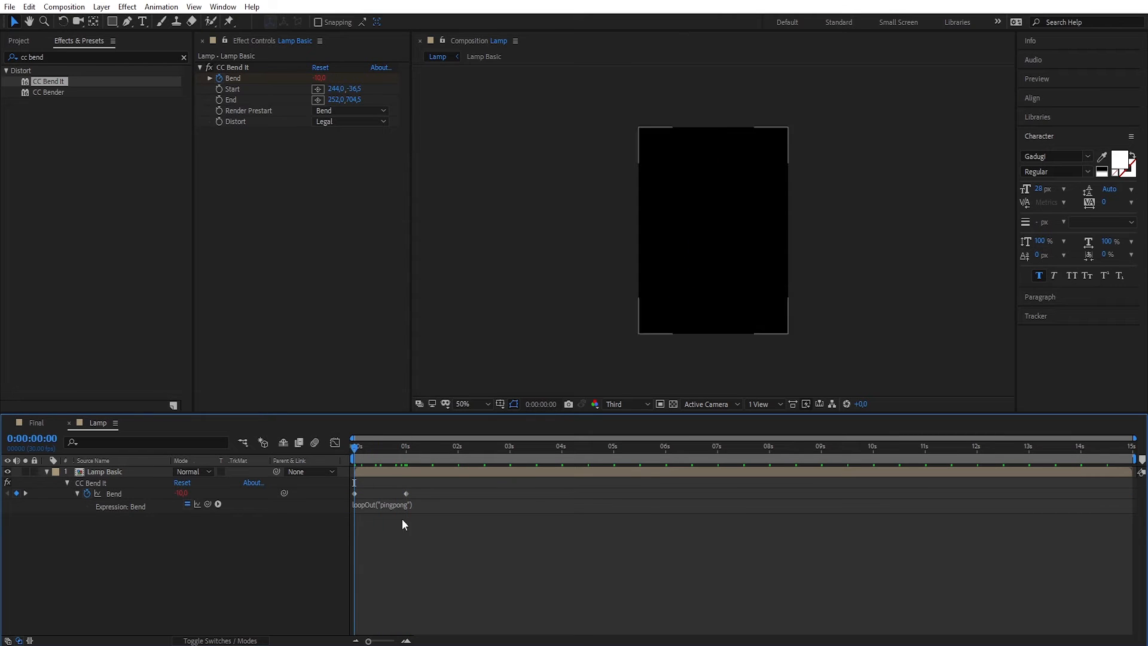
{"action": "key", "text": "space"}
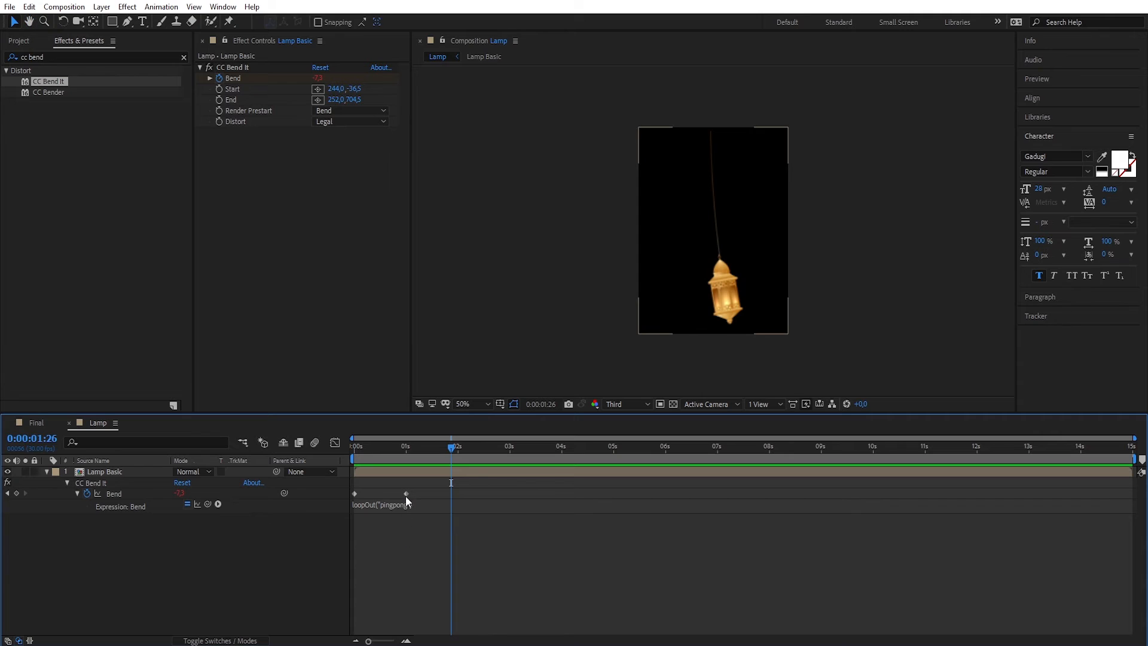
Move the second Bend keyframe to about 1.7 seconds and apply Easy Ease to both Bend keyframes
{"action": "left_click_drag", "start_coordinate": [405, 494], "coordinate": [443, 497]}
{"action": "left_click_drag", "start_coordinate": [443, 495], "coordinate": [444, 495]}
{"action": "left_click_drag", "start_coordinate": [453, 453], "coordinate": [346, 497]}
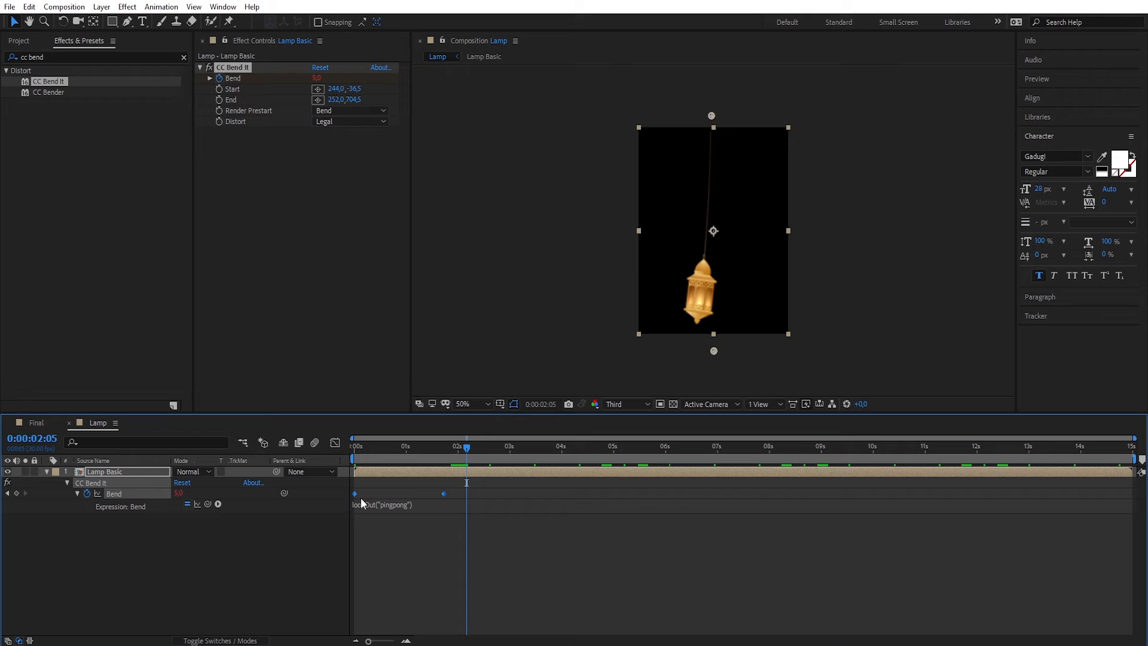
{"action": "key", "text": "F9"}
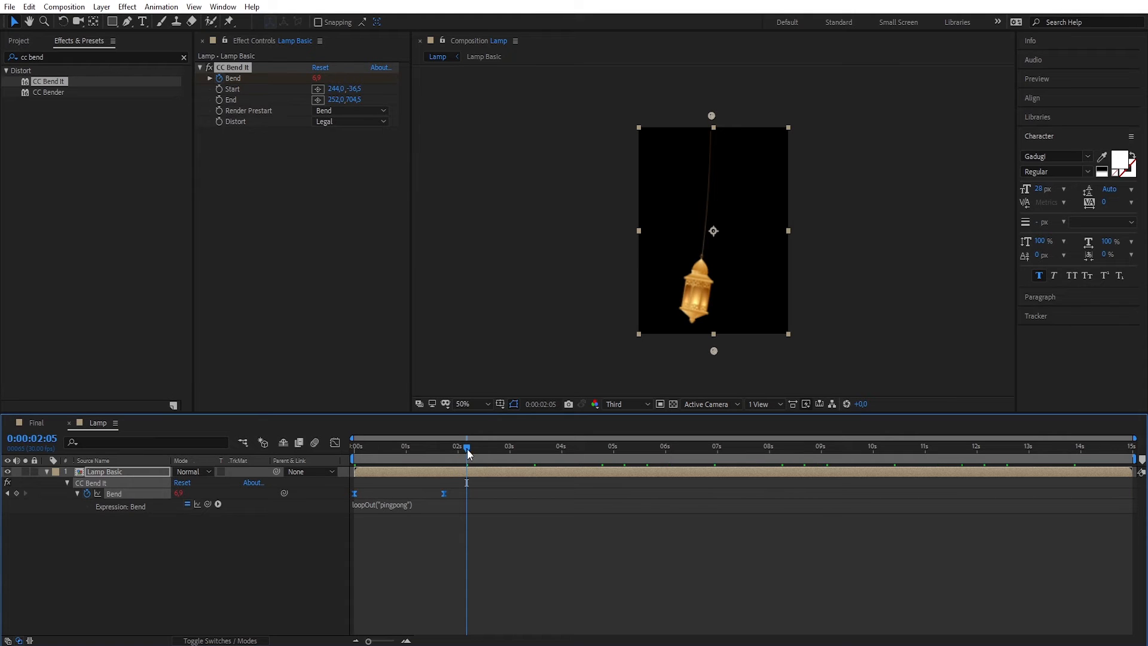
Preview the lantern's eased swing from the start of the Lamp composition
{"action": "left_click_drag", "start_coordinate": [467, 447], "coordinate": [308, 459]}
{"action": "left_click", "coordinate": [388, 531]}
{"action": "key", "text": "space"}
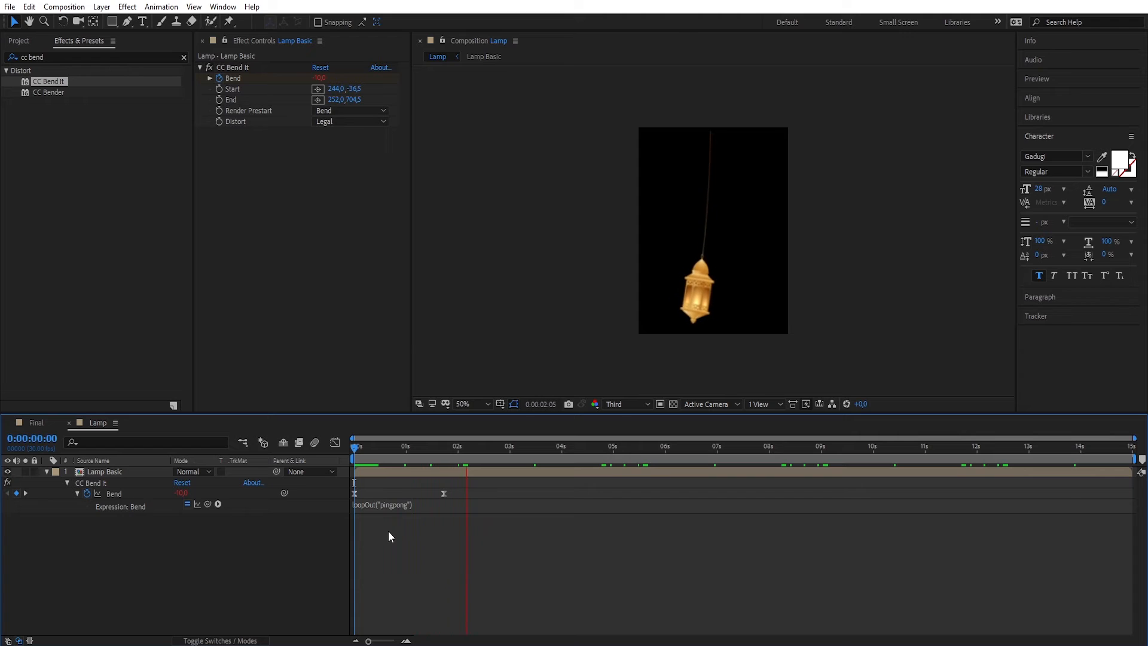
{"action": "key", "text": "space"}
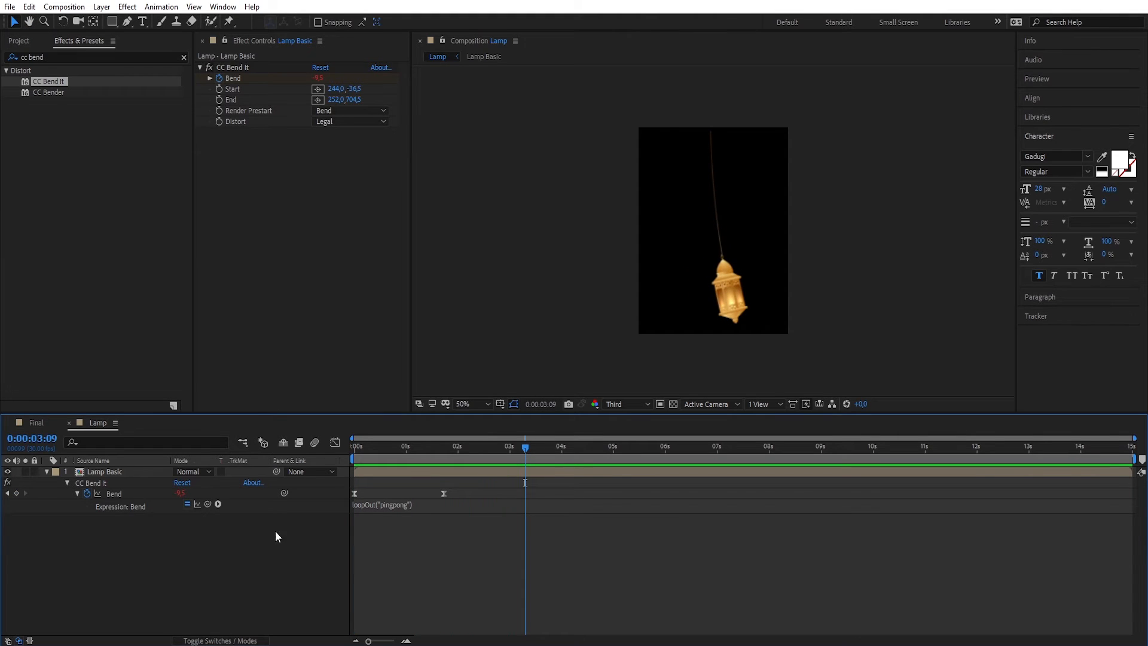
Add the Lamp composition to Final beneath the Flower layer and hang the lantern beside the upper-left flower ornament
{"action": "left_click", "coordinate": [69, 423]}
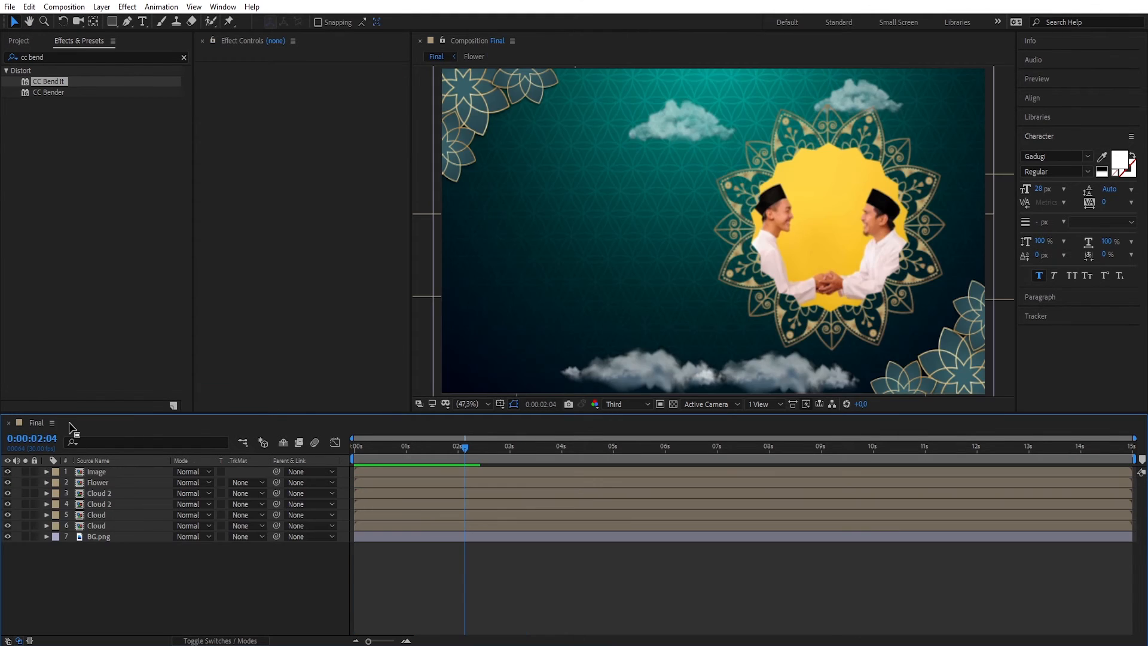
{"action": "left_click", "coordinate": [18, 41]}
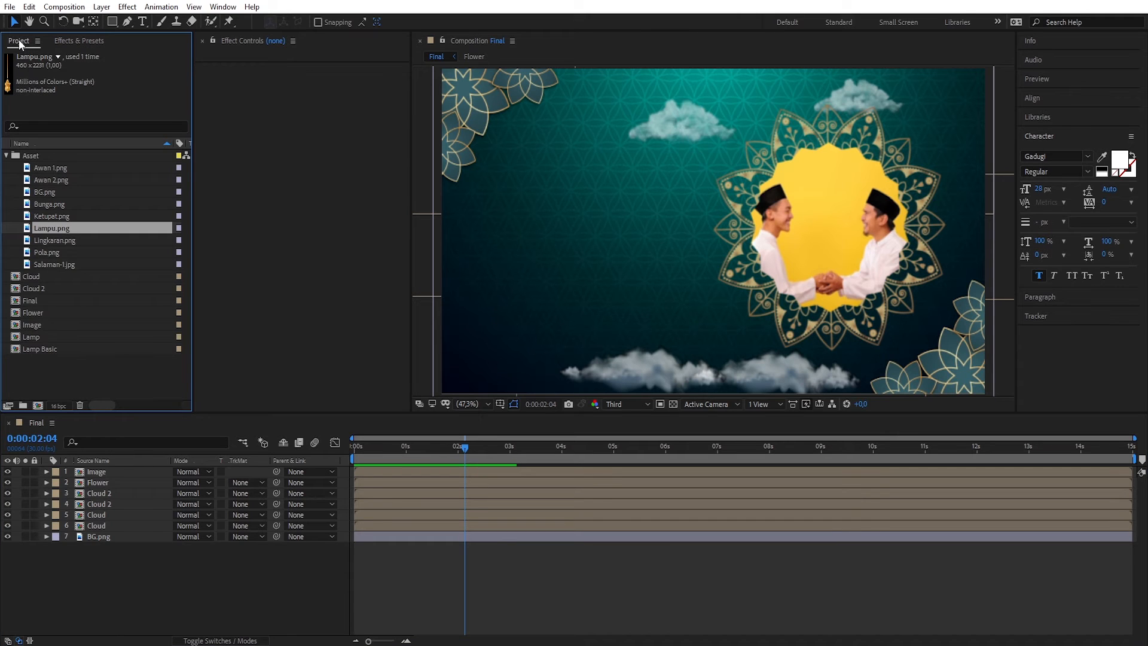
{"action": "left_click", "coordinate": [39, 338]}
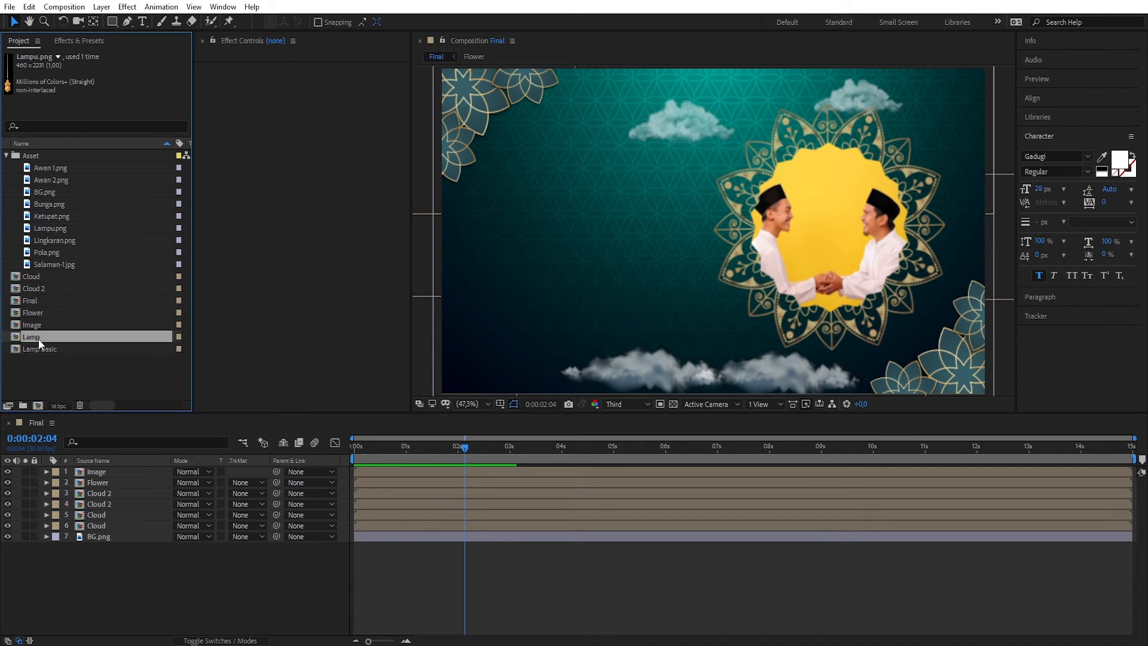
{"action": "left_click_drag", "start_coordinate": [38, 339], "coordinate": [104, 486]}
{"action": "left_click_drag", "start_coordinate": [704, 299], "coordinate": [504, 200]}
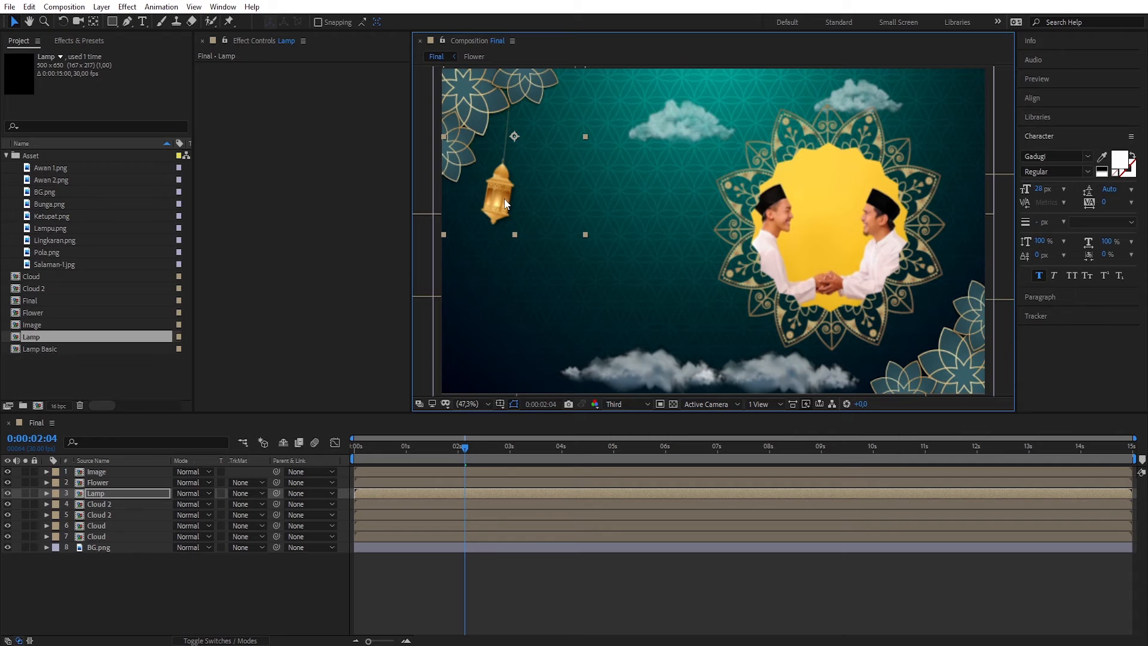
Duplicate the Lamp layer and place the copy to the right of the first lantern, slightly higher
{"action": "left_click", "coordinate": [102, 496]}
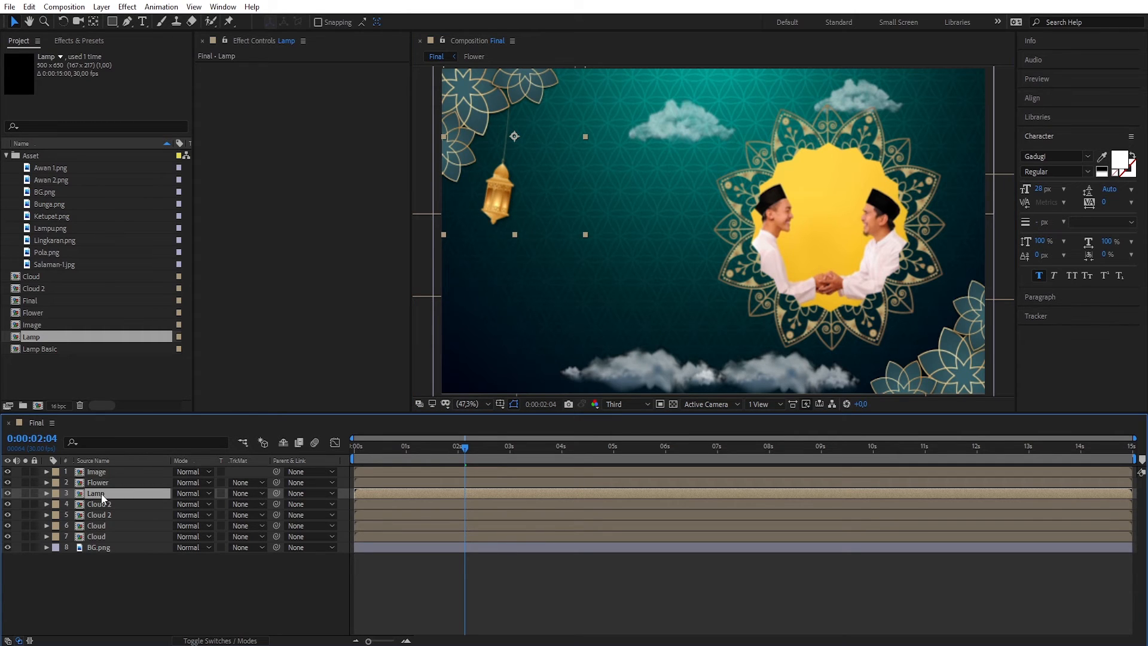
{"action": "key", "text": "ctrl+d"}
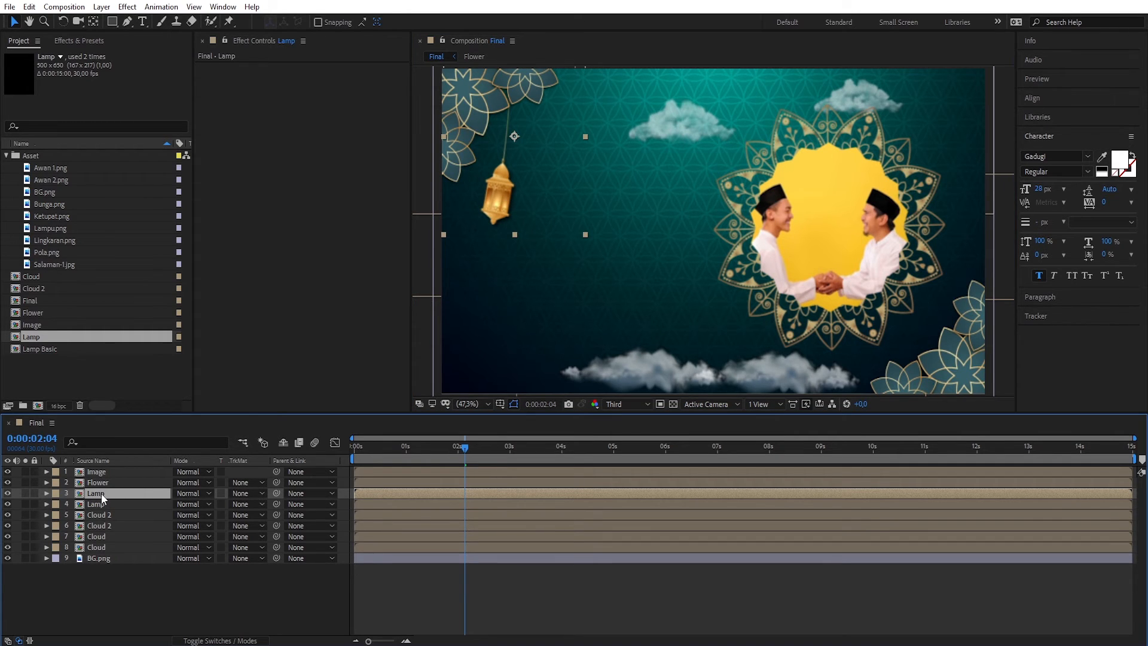
{"action": "left_click_drag", "start_coordinate": [511, 189], "coordinate": [587, 167]}
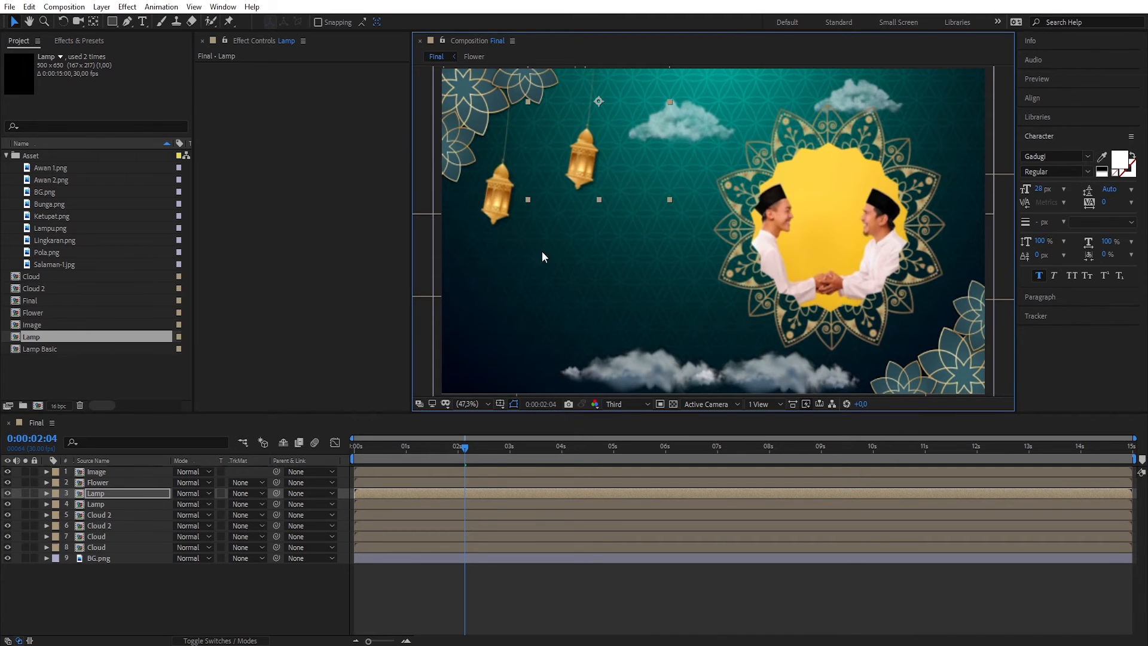
Scale the duplicated Lamp layer to 80% and fine-tune its position to the right of the first lantern
{"action": "left_click", "coordinate": [103, 496]}
{"action": "key", "text": "s"}
{"action": "left_click", "coordinate": [192, 504]}
{"action": "type", "text": "8"}
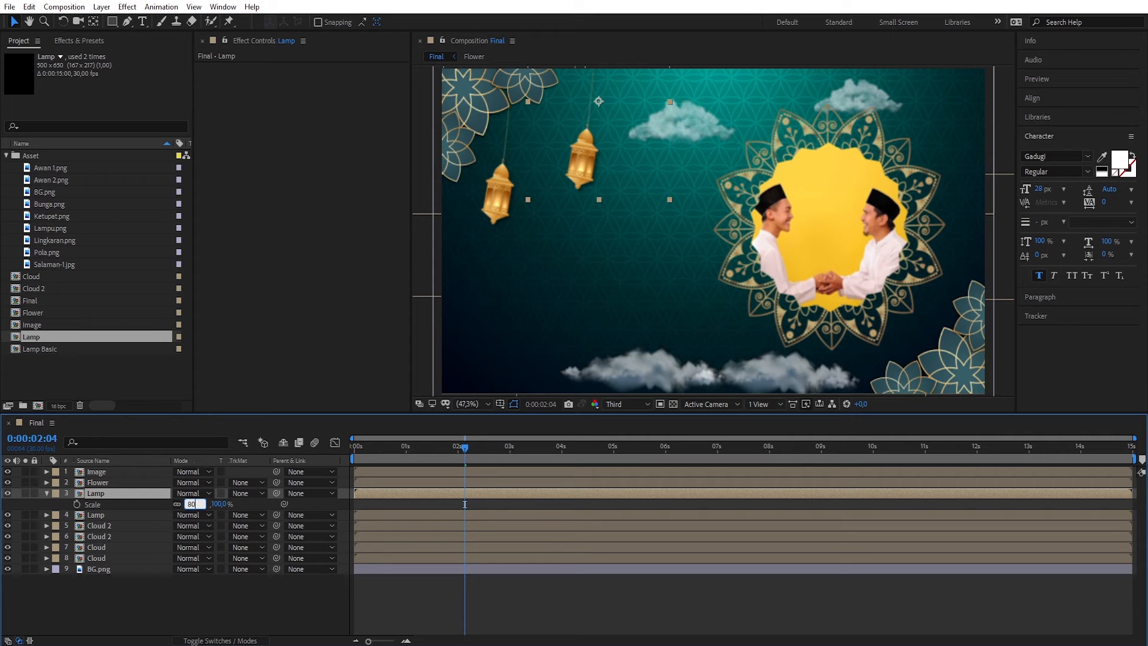
{"action": "type", "text": "0"}
{"action": "key", "text": "Return"}
{"action": "left_click", "coordinate": [585, 153]}
{"action": "left_click_drag", "start_coordinate": [583, 152], "coordinate": [584, 154]}
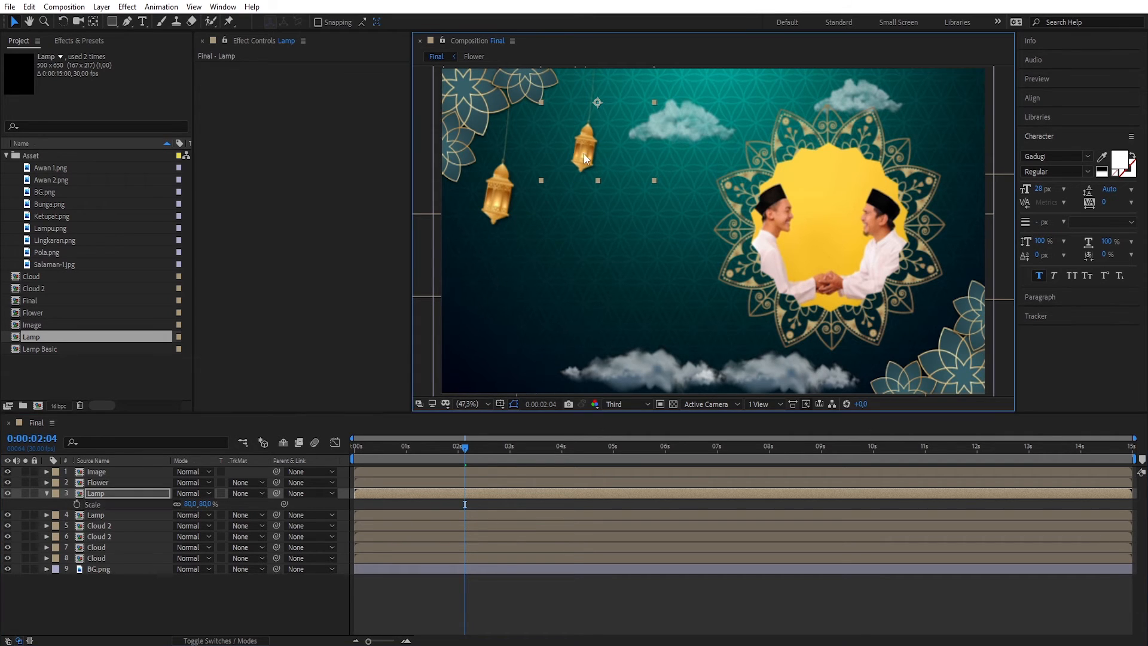
{"action": "left_click", "coordinate": [47, 493]}
Delay the smaller Lamp layer's start by about 10 frames and preview Final from the beginning
{"action": "left_click_drag", "start_coordinate": [366, 496], "coordinate": [383, 497]}
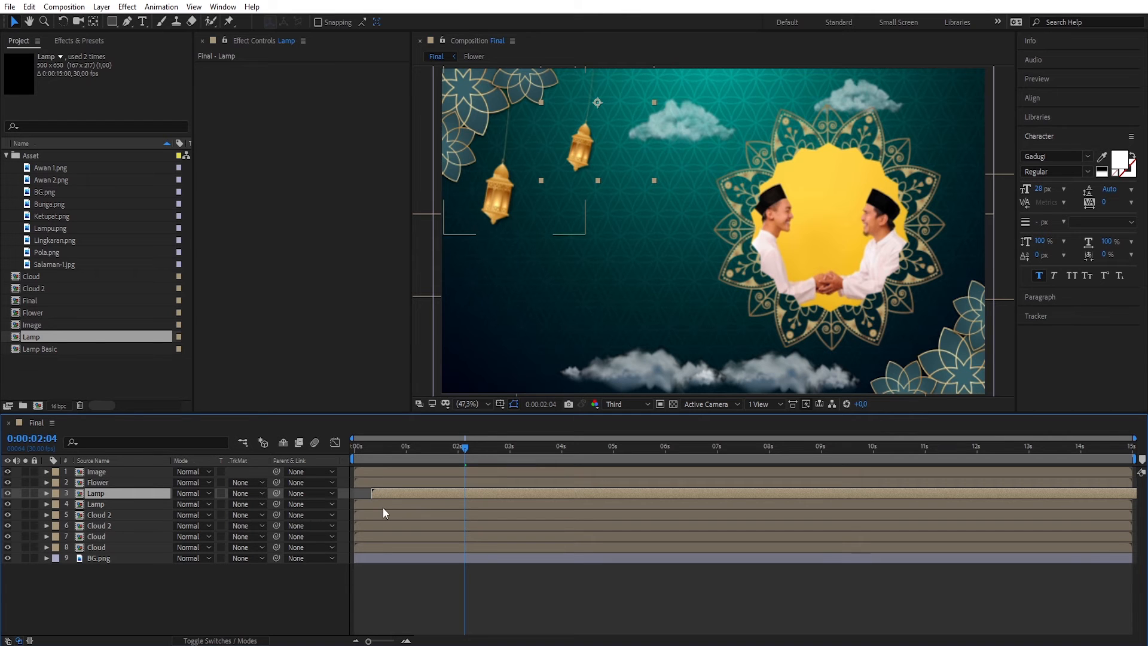
{"action": "left_click_drag", "start_coordinate": [463, 447], "coordinate": [332, 458]}
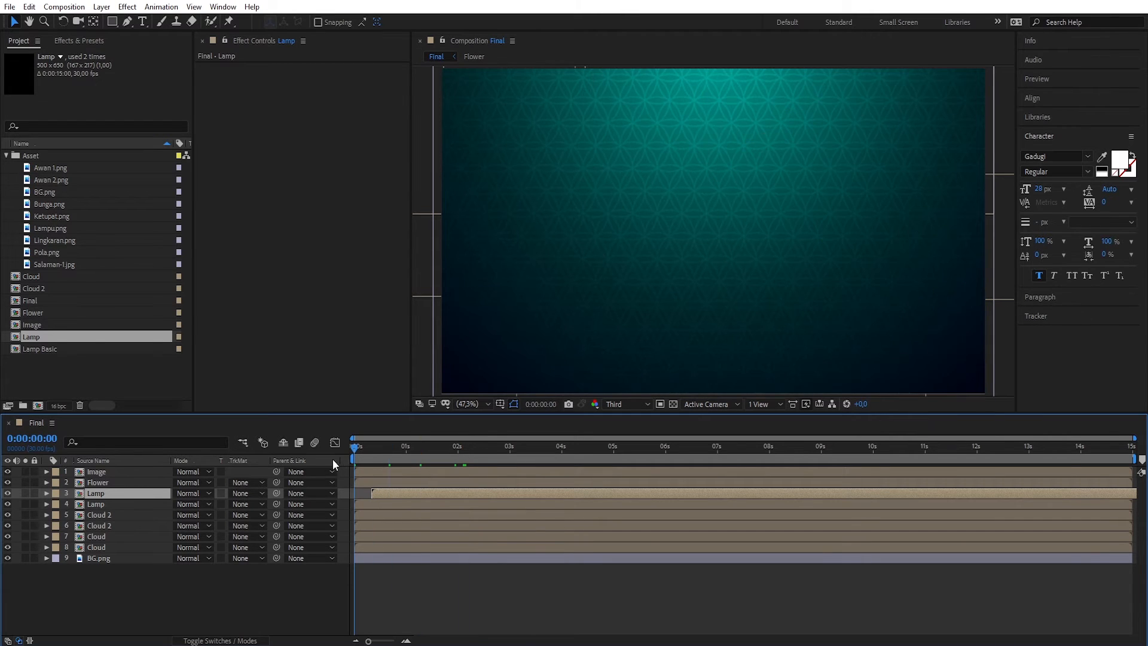
{"action": "left_click", "coordinate": [403, 574]}
{"action": "key", "text": "space"}
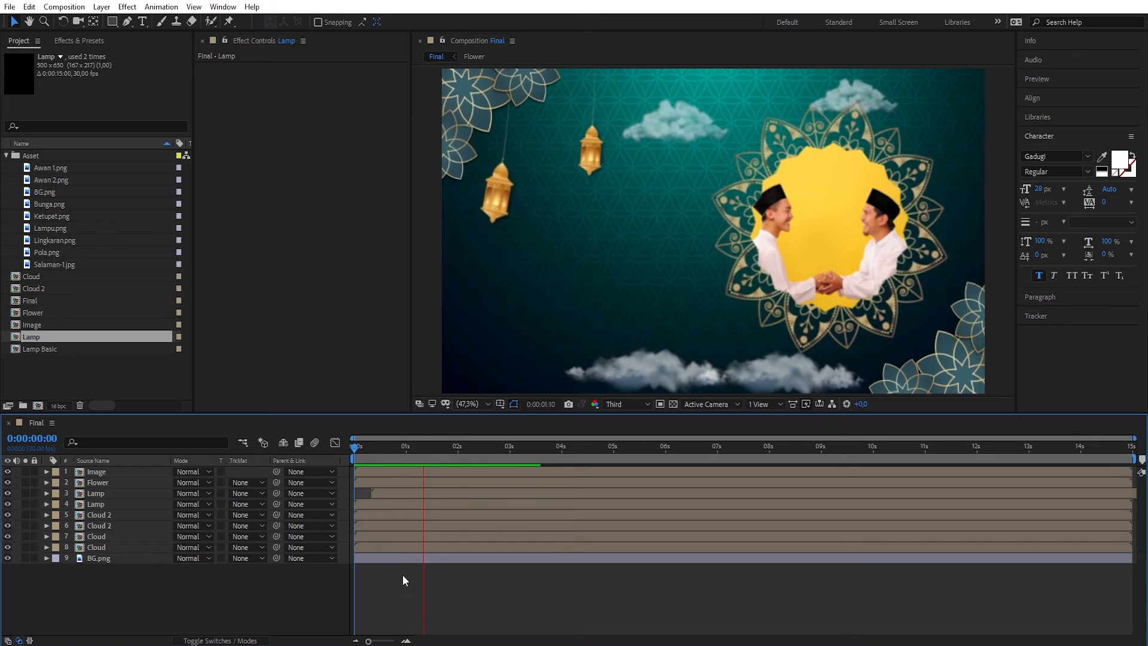
{"action": "key", "text": "space"}
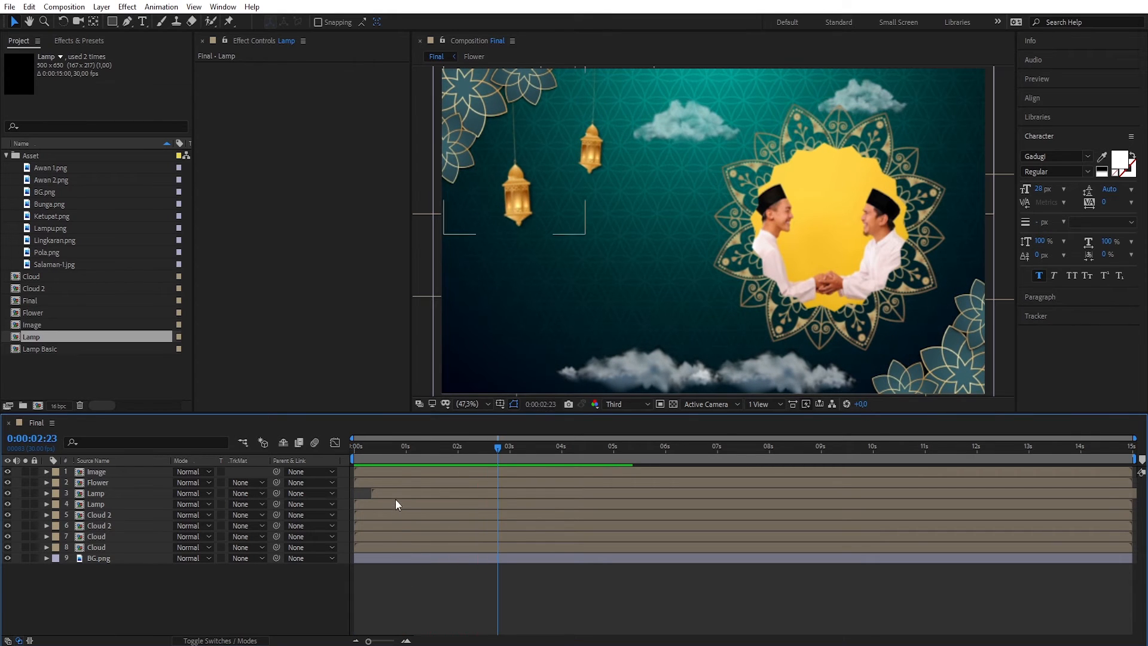
Shift both Lamp layers 1 second later together, keeping their offset, and check the lanterns' entrance at 0:00:01:23
{"action": "left_click", "coordinate": [394, 496]}
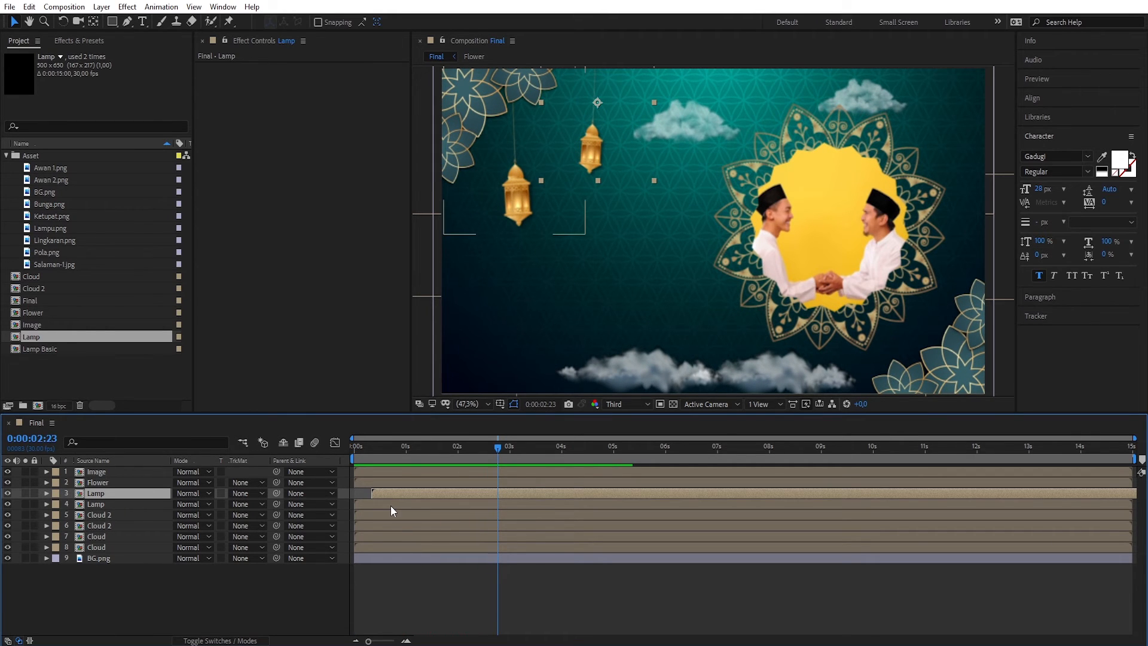
{"action": "left_click", "coordinate": [390, 505], "text": "shift"}
{"action": "left_click_drag", "start_coordinate": [389, 504], "coordinate": [443, 507]}
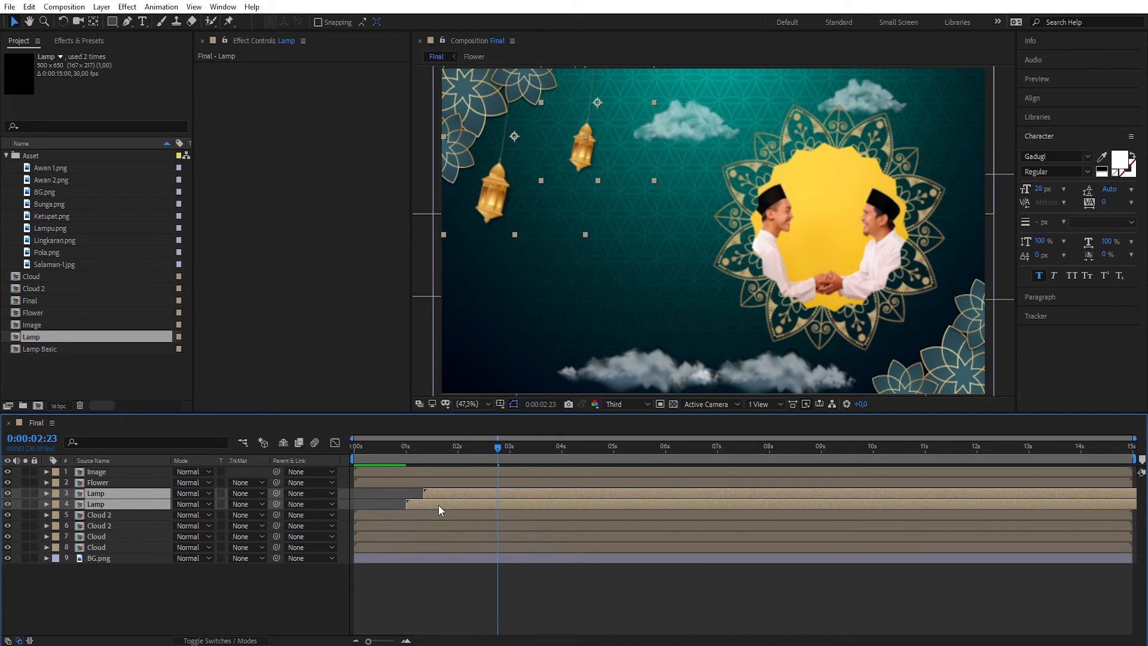
{"action": "left_click_drag", "start_coordinate": [479, 449], "coordinate": [445, 450]}
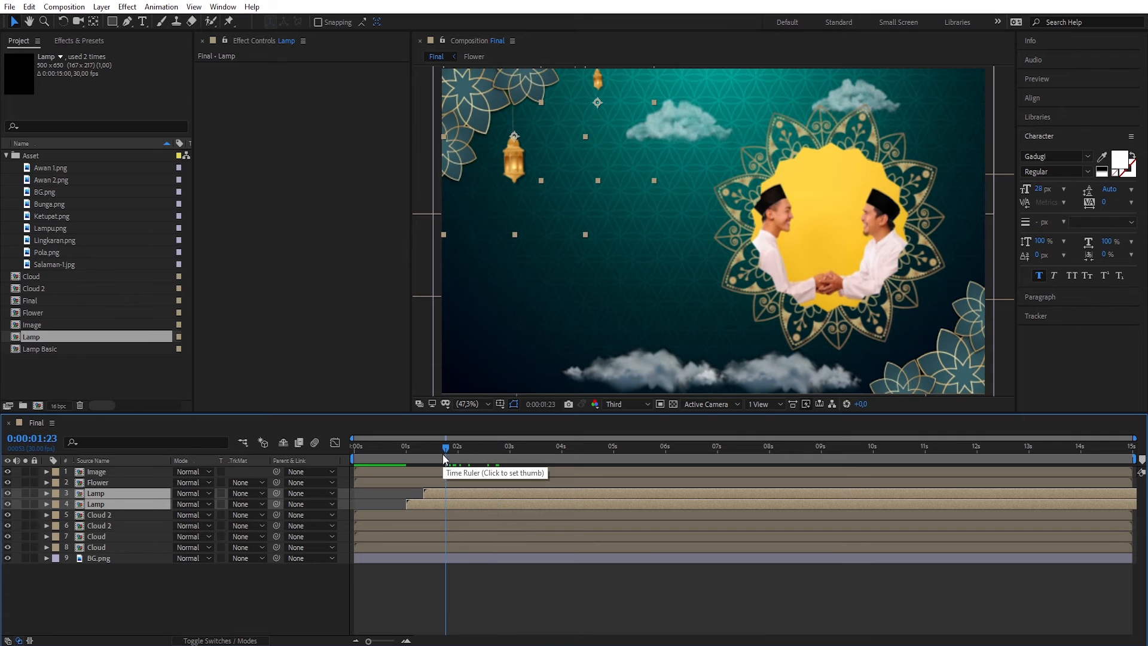
Duplicate the Lamp and Lamp Basic compositions in the project and select the copy of Lamp
{"action": "left_click", "coordinate": [69, 372]}
{"action": "left_click", "coordinate": [31, 339]}
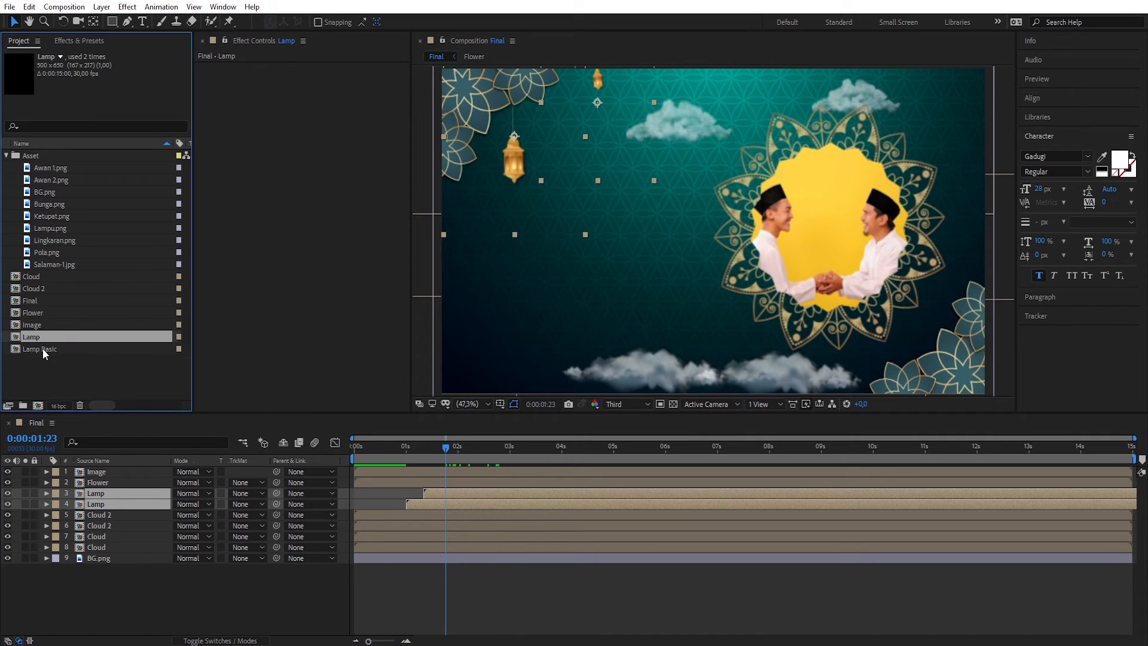
{"action": "left_click", "coordinate": [42, 349], "text": "shift"}
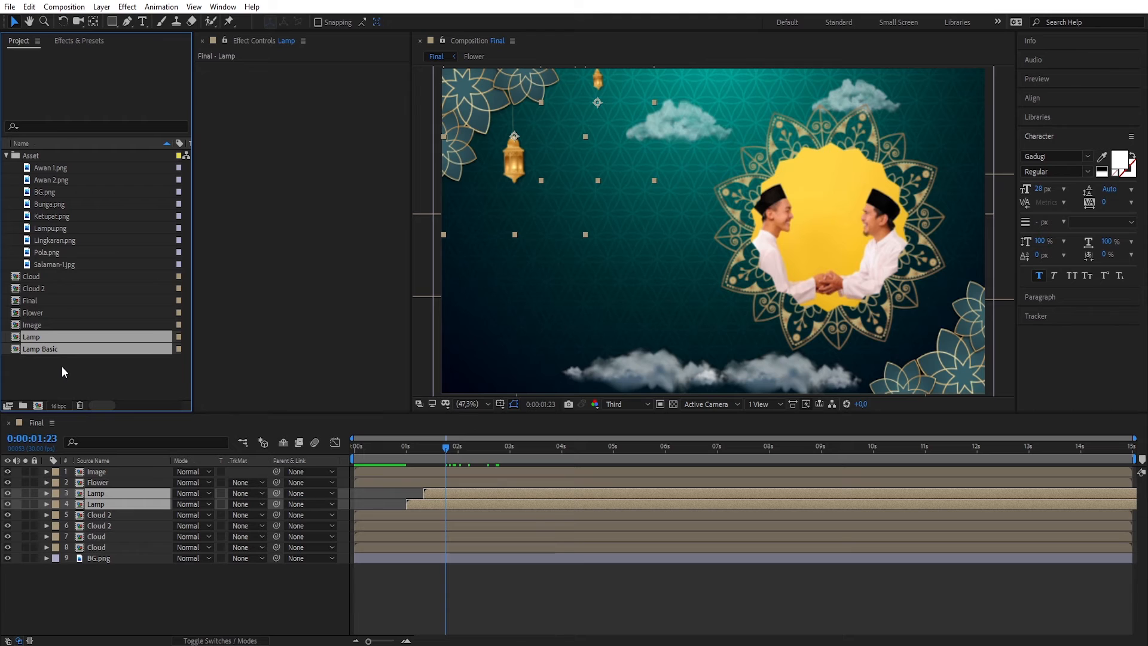
{"action": "key", "text": "ctrl+d"}
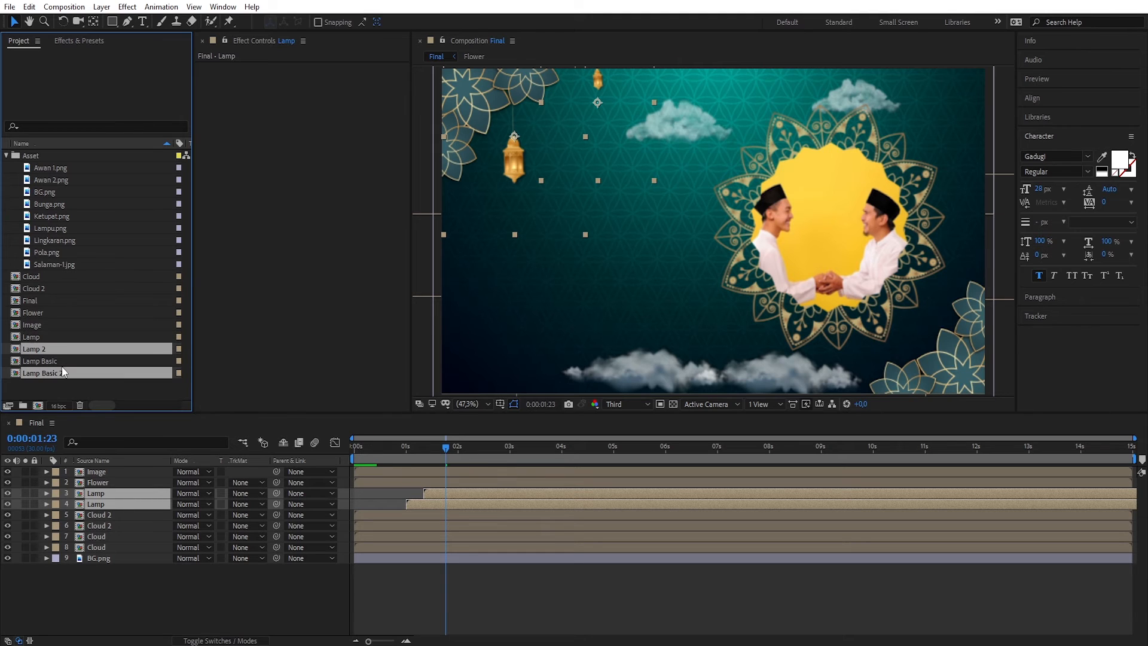
{"action": "left_click", "coordinate": [52, 384]}
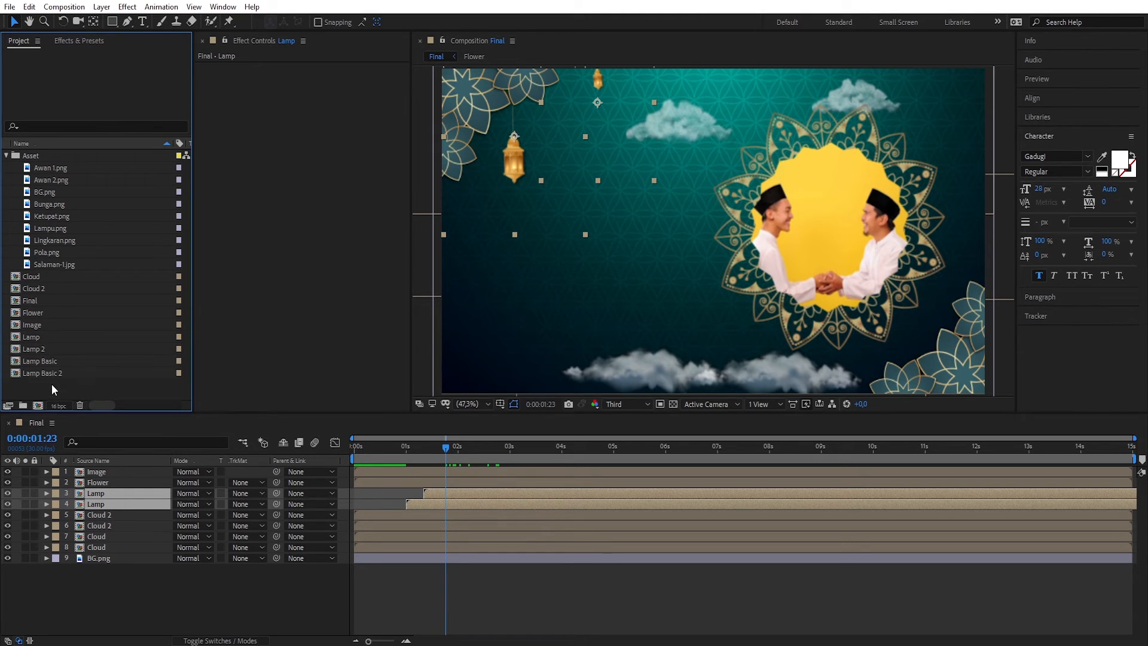
{"action": "left_click", "coordinate": [39, 348]}
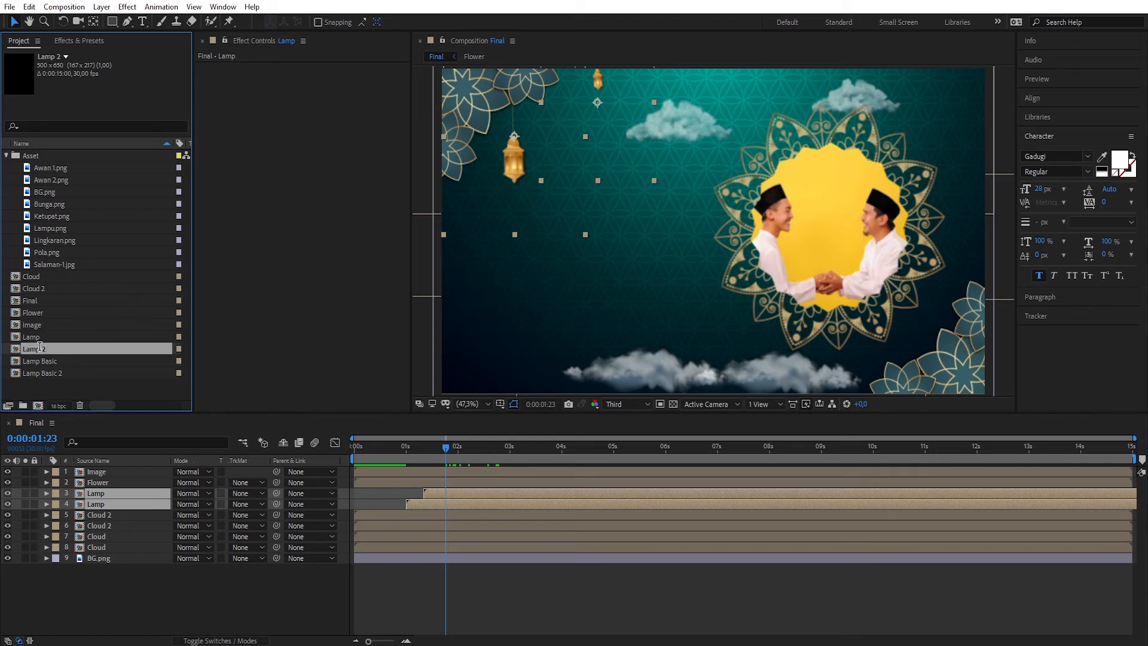
Rename the duplicated Lamp composition as Ketupat and the duplicated Lamp Basic composition as Ketupat Basic
{"action": "key", "text": "Return"}
{"action": "type", "text": "Ketupat"}
{"action": "key", "text": "Return"}
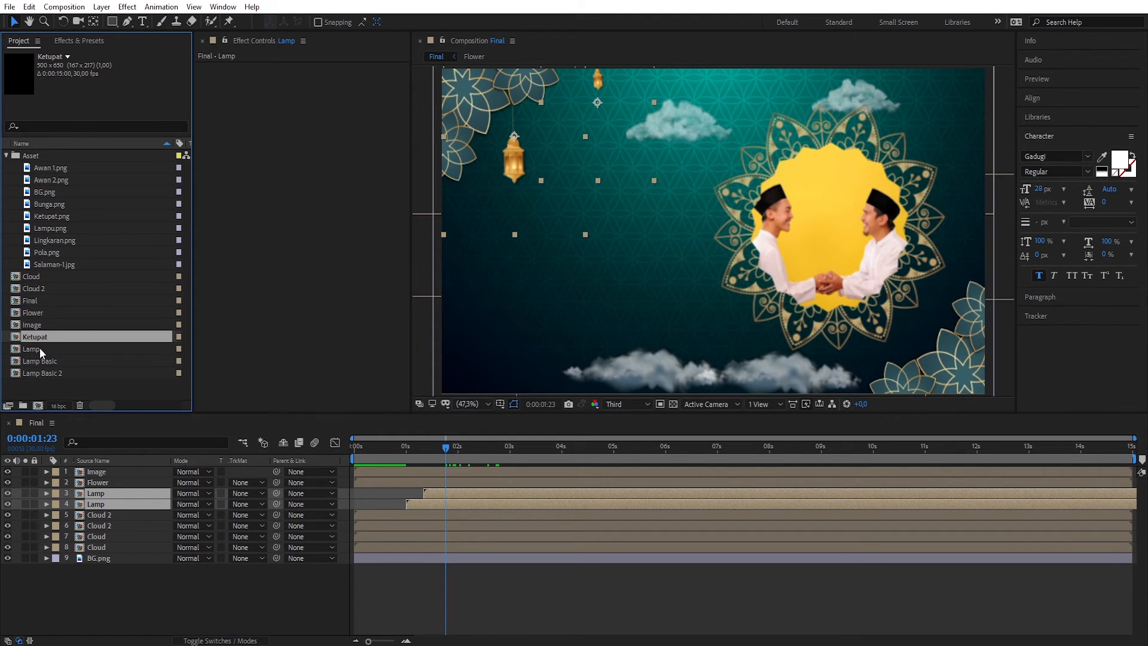
{"action": "left_click", "coordinate": [46, 373]}
{"action": "key", "text": "Return"}
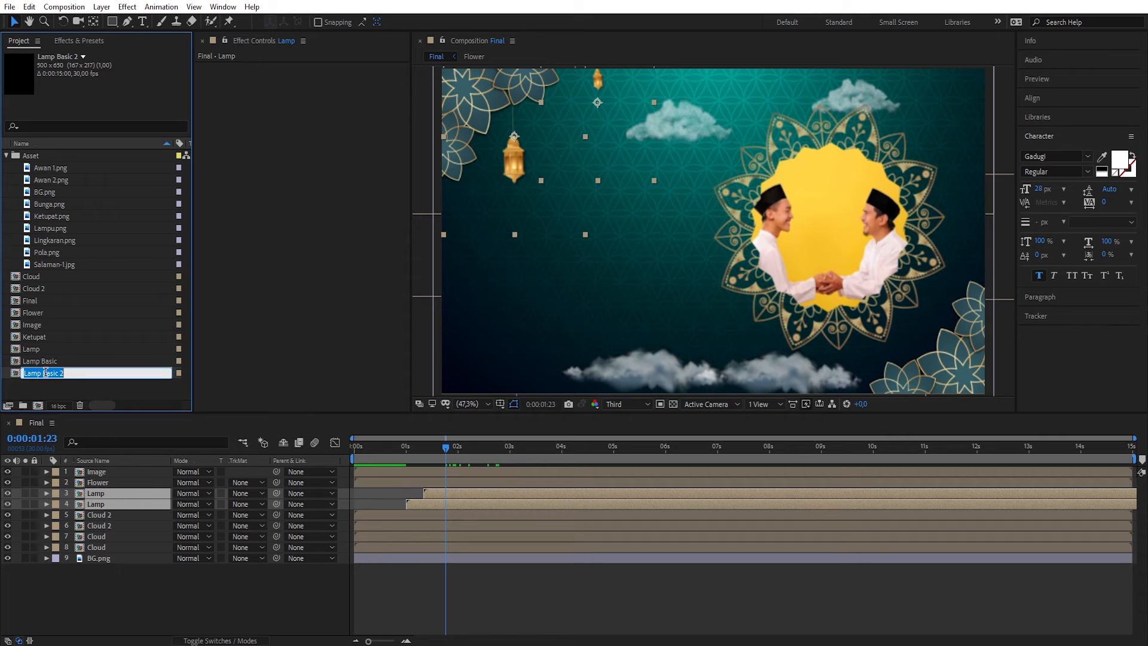
{"action": "type", "text": "Ketupat Basic"}
{"action": "key", "text": "Return"}
Replace the Lampu.png layer in the Ketupat Basic composition with Ketupat.png and scrub through its animation
{"action": "double_click", "coordinate": [40, 337]}
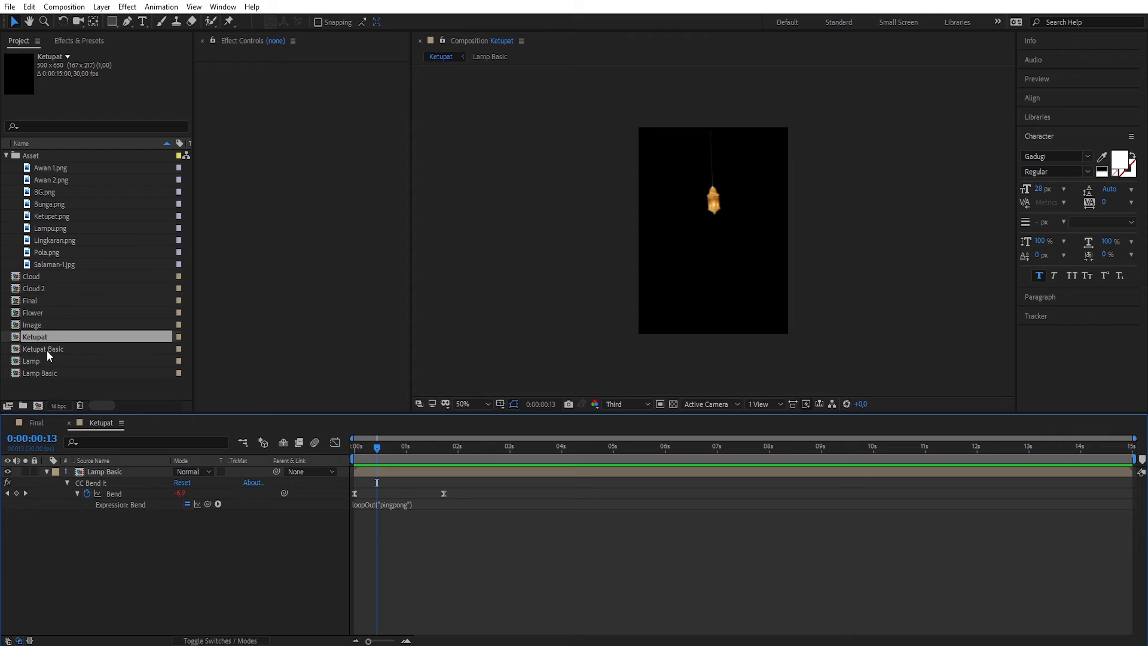
{"action": "double_click", "coordinate": [46, 351]}
{"action": "left_click", "coordinate": [108, 473]}
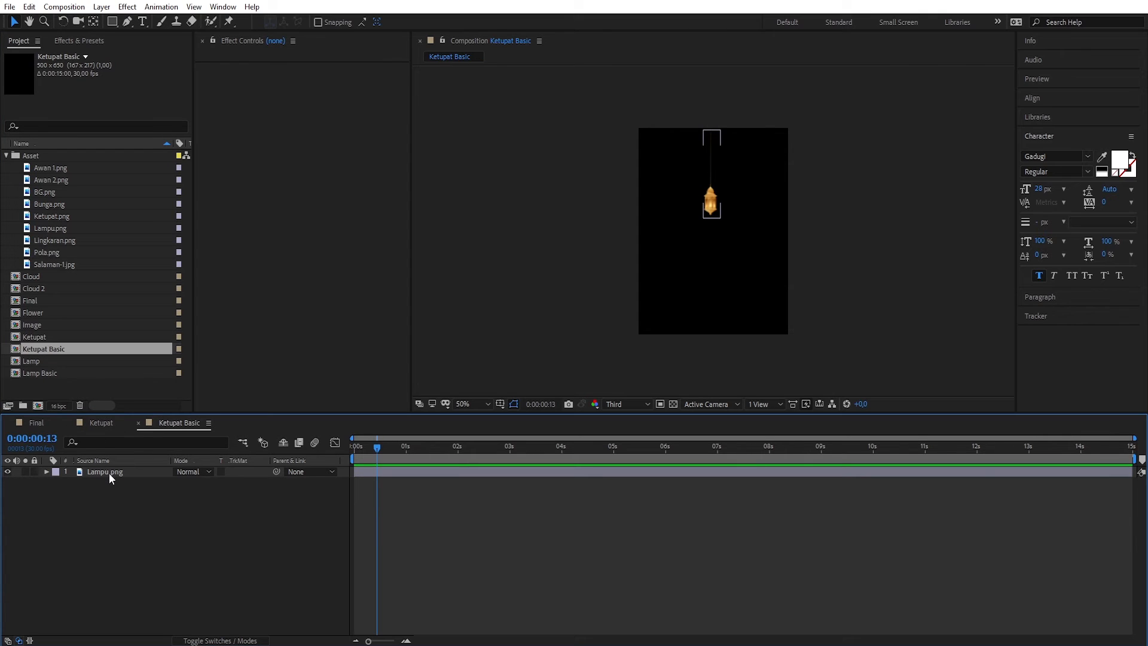
{"action": "left_click", "coordinate": [109, 473]}
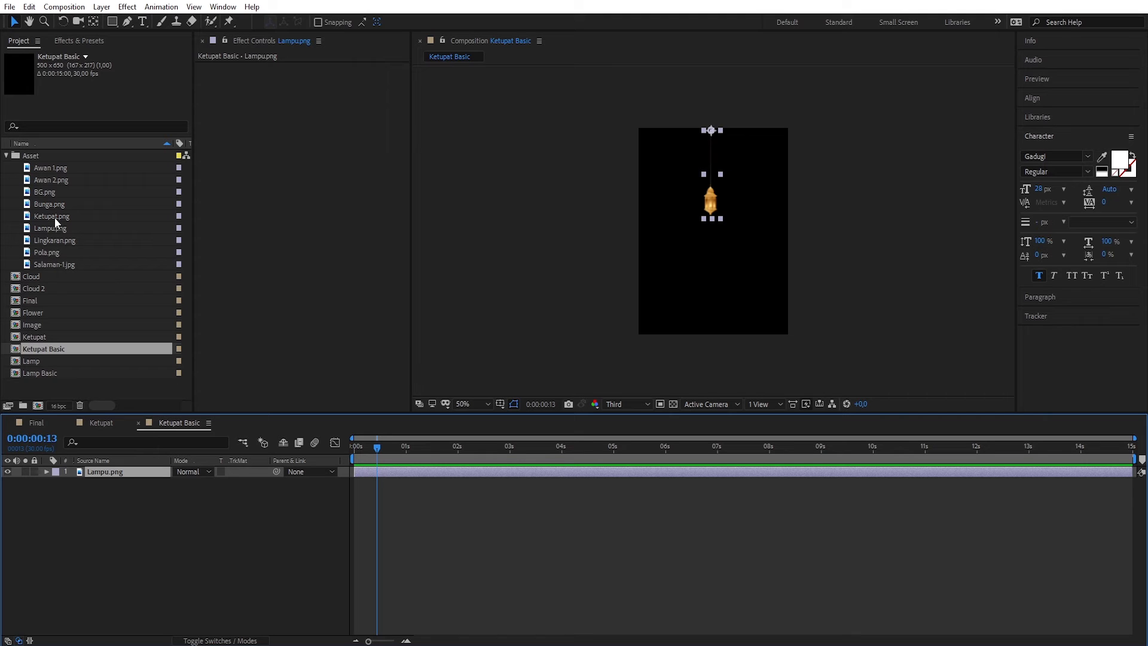
{"action": "left_click_drag", "start_coordinate": [48, 218], "coordinate": [116, 472]}
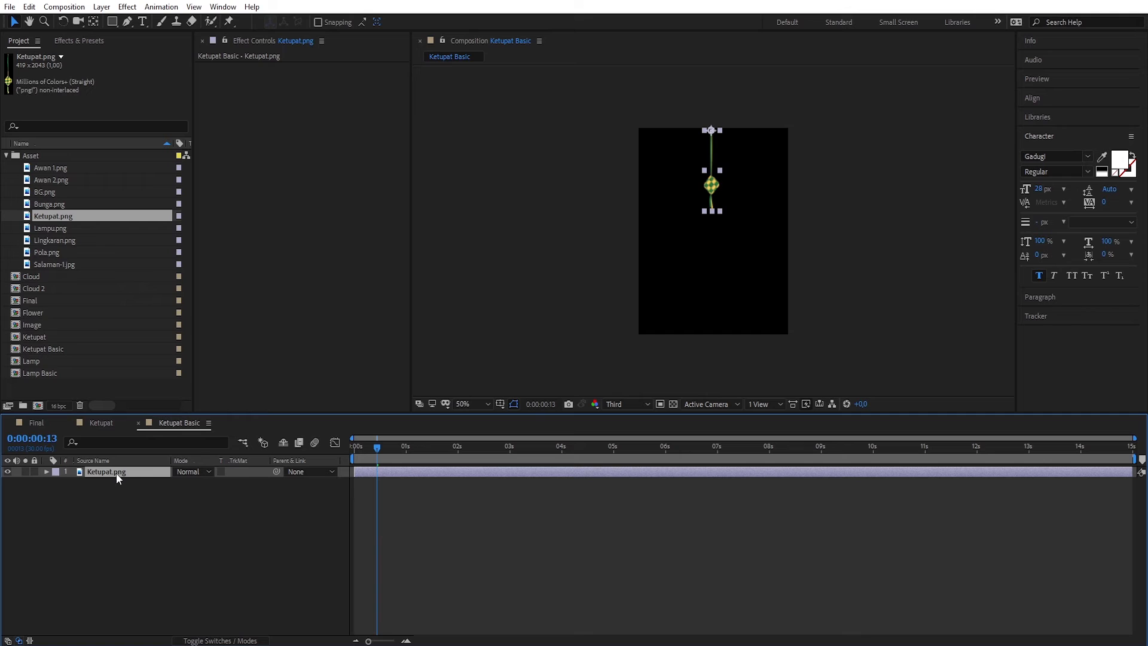
{"action": "left_click_drag", "start_coordinate": [377, 446], "coordinate": [454, 461]}
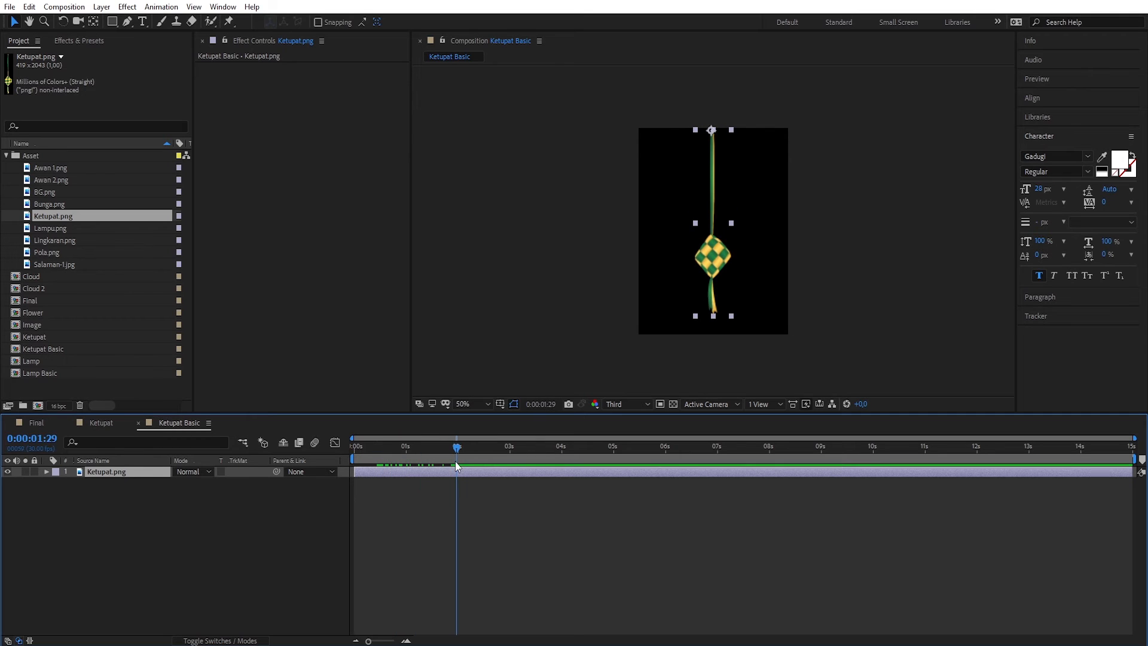
Replace the Lamp Basic layer in the Ketupat composition with Ketupat Basic and scrub to check the swing
{"action": "left_click", "coordinate": [138, 423]}
{"action": "left_click", "coordinate": [53, 472]}
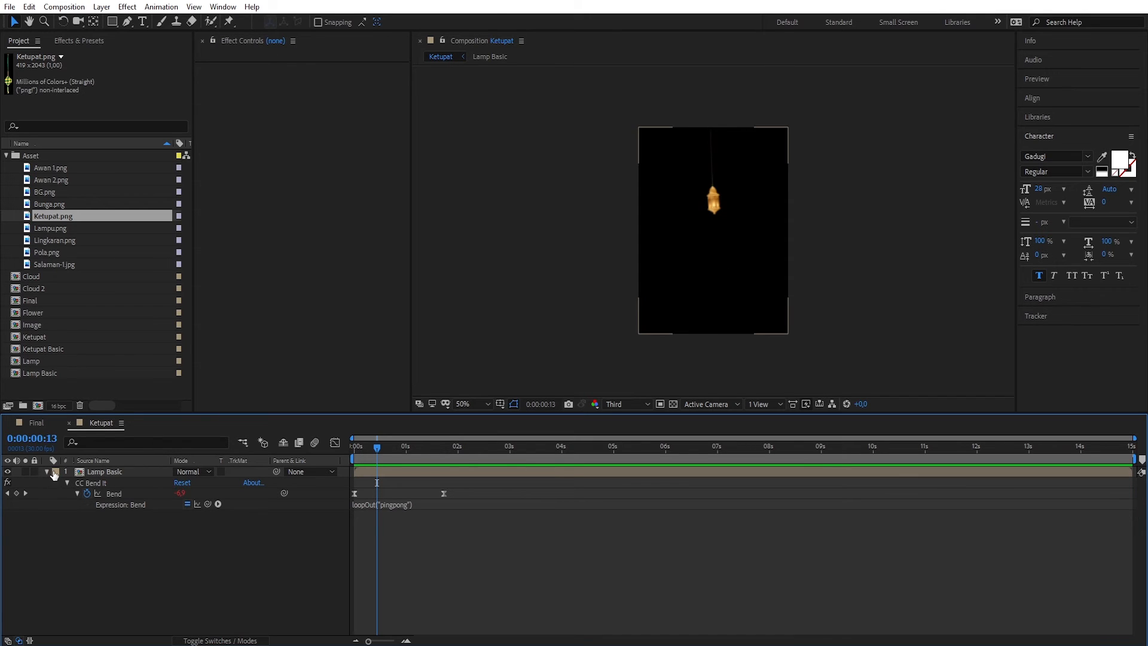
{"action": "left_click", "coordinate": [47, 471]}
{"action": "left_click", "coordinate": [103, 472]}
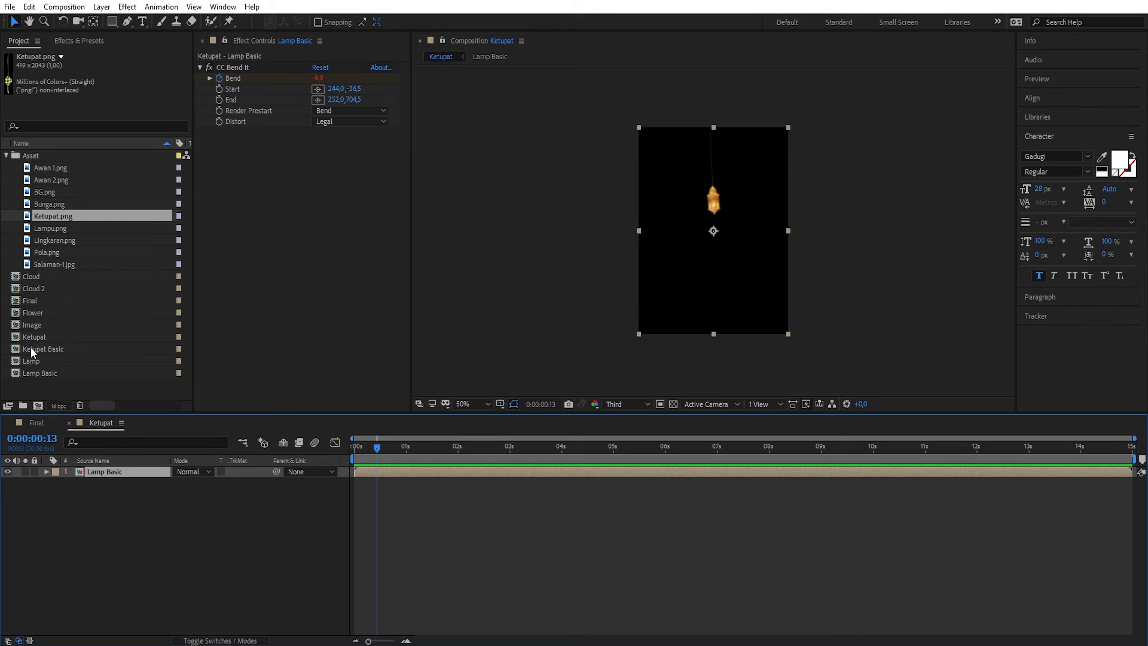
{"action": "left_click_drag", "start_coordinate": [41, 350], "coordinate": [112, 473]}
{"action": "left_click_drag", "start_coordinate": [368, 456], "coordinate": [528, 477]}
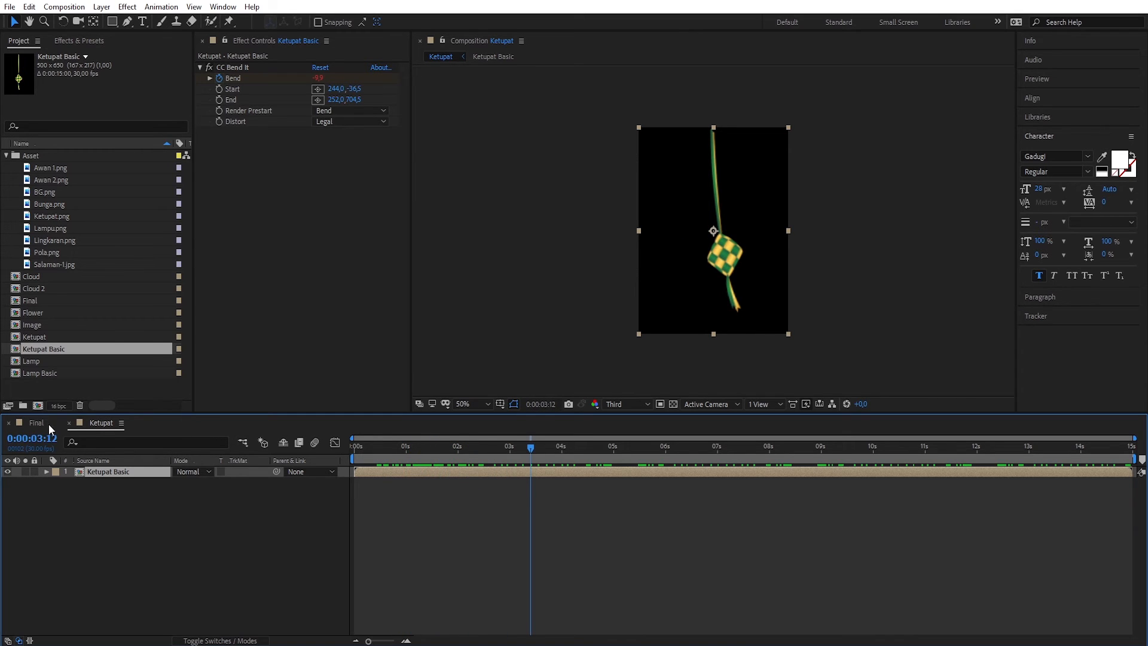
Add the Ketupat composition to Final below the Flower layer and hang it from the frame's upper edge, left of the mandala photo
{"action": "left_click", "coordinate": [68, 422]}
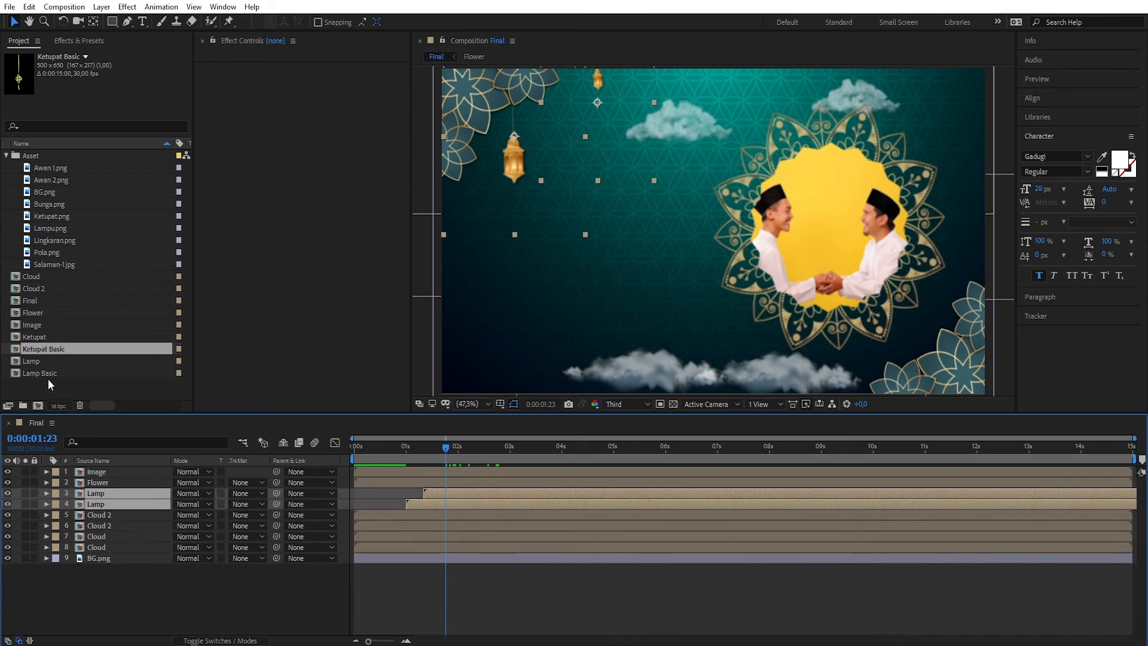
{"action": "left_click", "coordinate": [34, 337]}
{"action": "left_click_drag", "start_coordinate": [33, 337], "coordinate": [96, 484]}
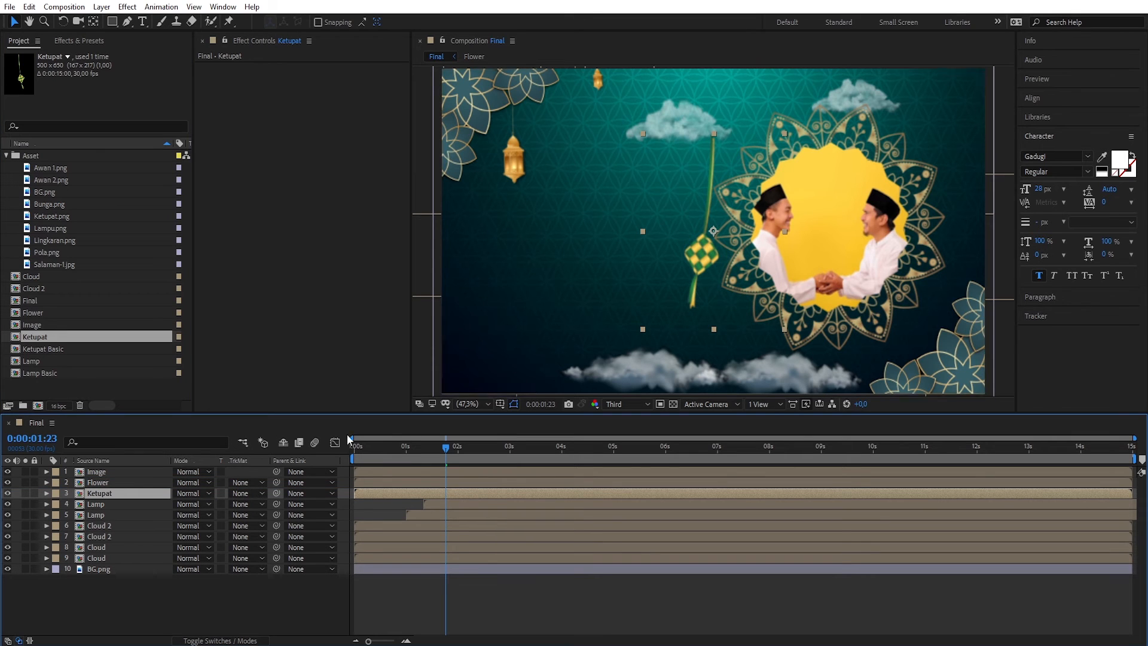
{"action": "left_click_drag", "start_coordinate": [694, 269], "coordinate": [688, 180]}
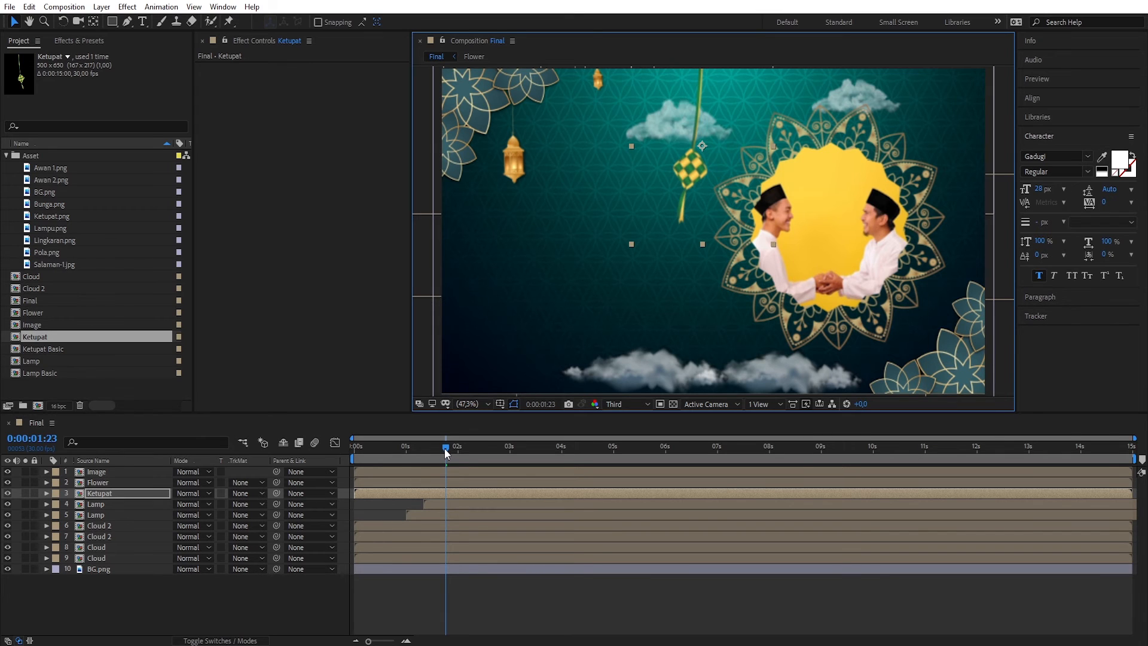
Duplicate the Ketupat layer in Final and place the copy to the right of the mandala photo
{"action": "left_click", "coordinate": [103, 493]}
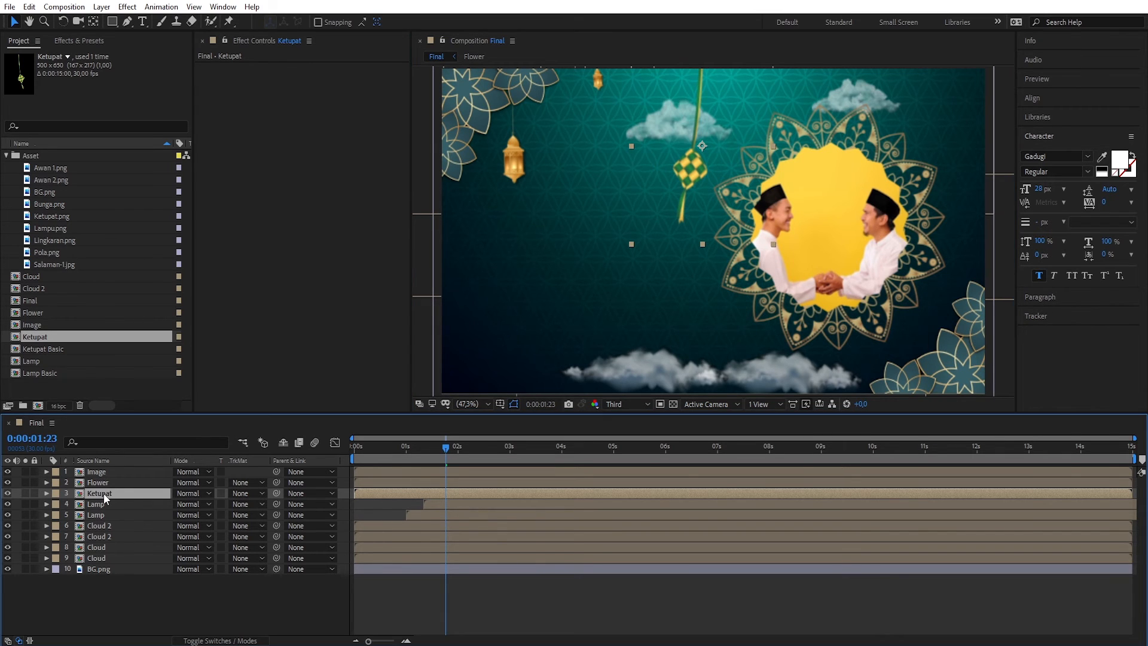
{"action": "key", "text": "ctrl+d"}
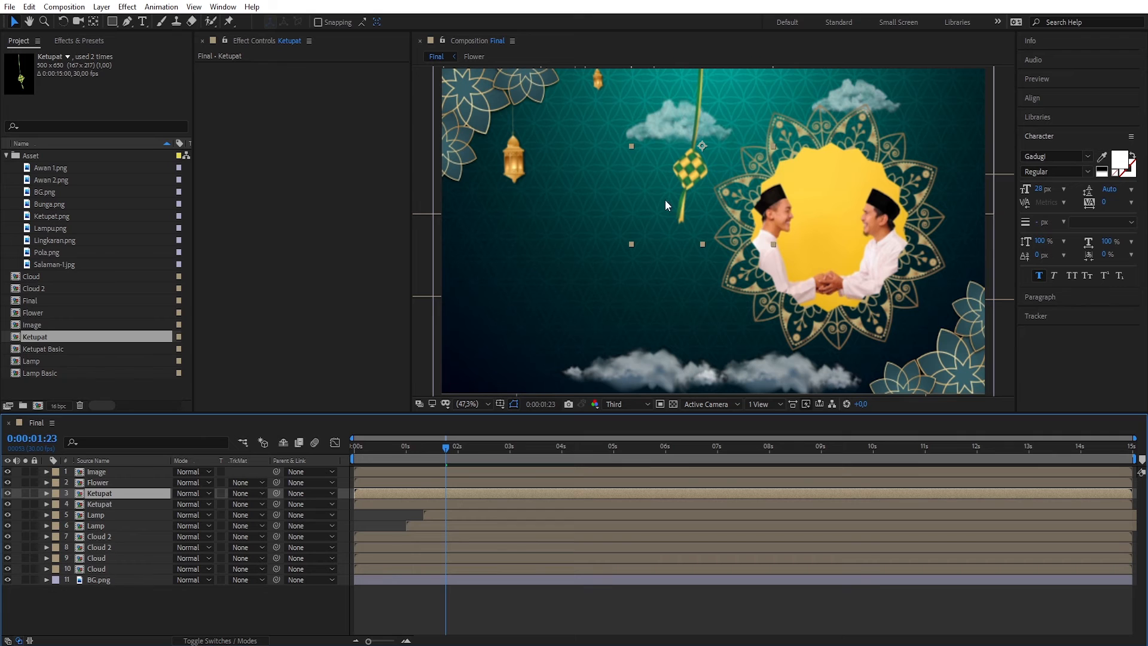
{"action": "left_click_drag", "start_coordinate": [686, 171], "coordinate": [944, 167]}
Scale the duplicated Ketupat layer to 80% and move it slightly up along the frame's right side
{"action": "key", "text": "Return"}
{"action": "key", "text": "Return"}
{"action": "key", "text": "s"}
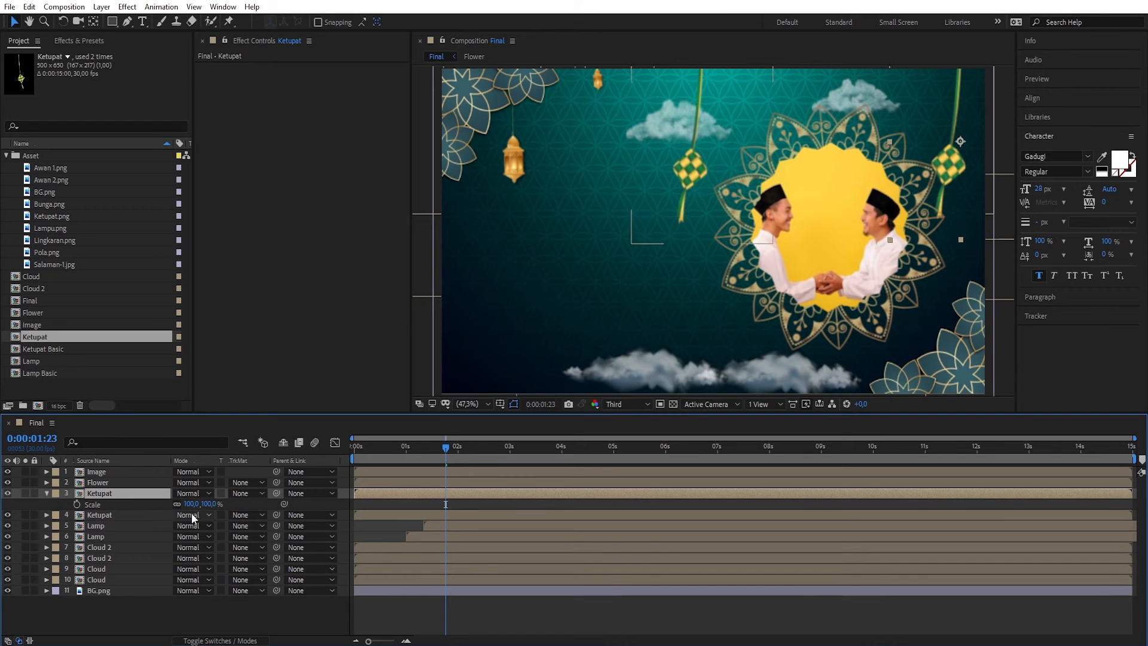
{"action": "left_click", "coordinate": [206, 503]}
{"action": "type", "text": "80"}
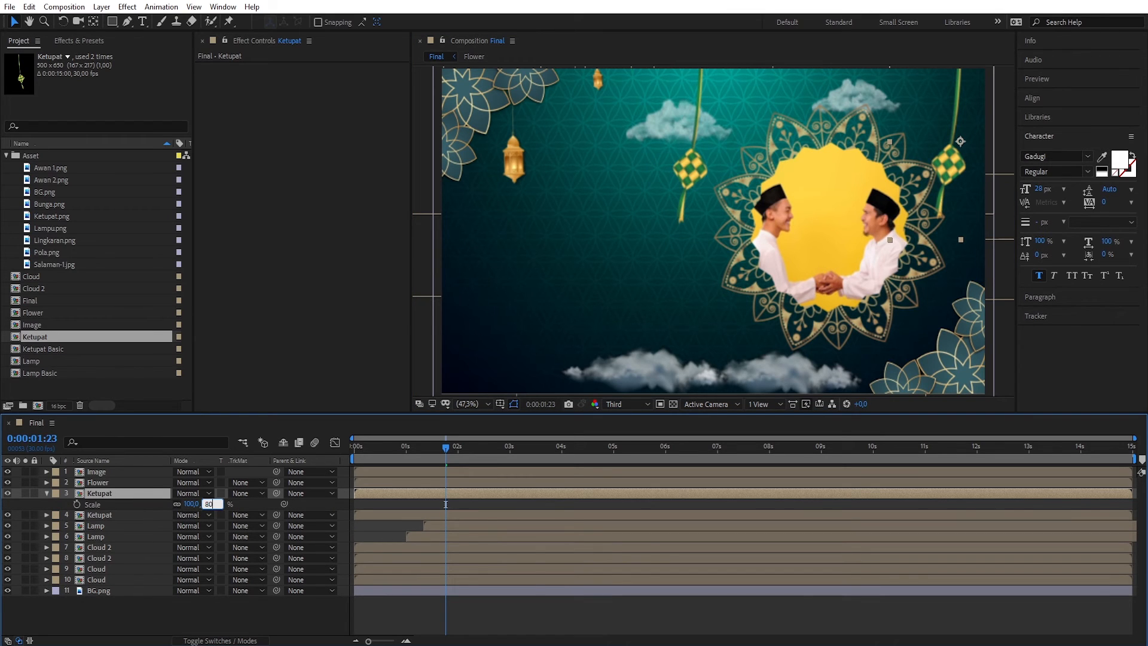
{"action": "key", "text": "Return"}
{"action": "left_click", "coordinate": [956, 160]}
{"action": "left_click_drag", "start_coordinate": [955, 160], "coordinate": [953, 151]}
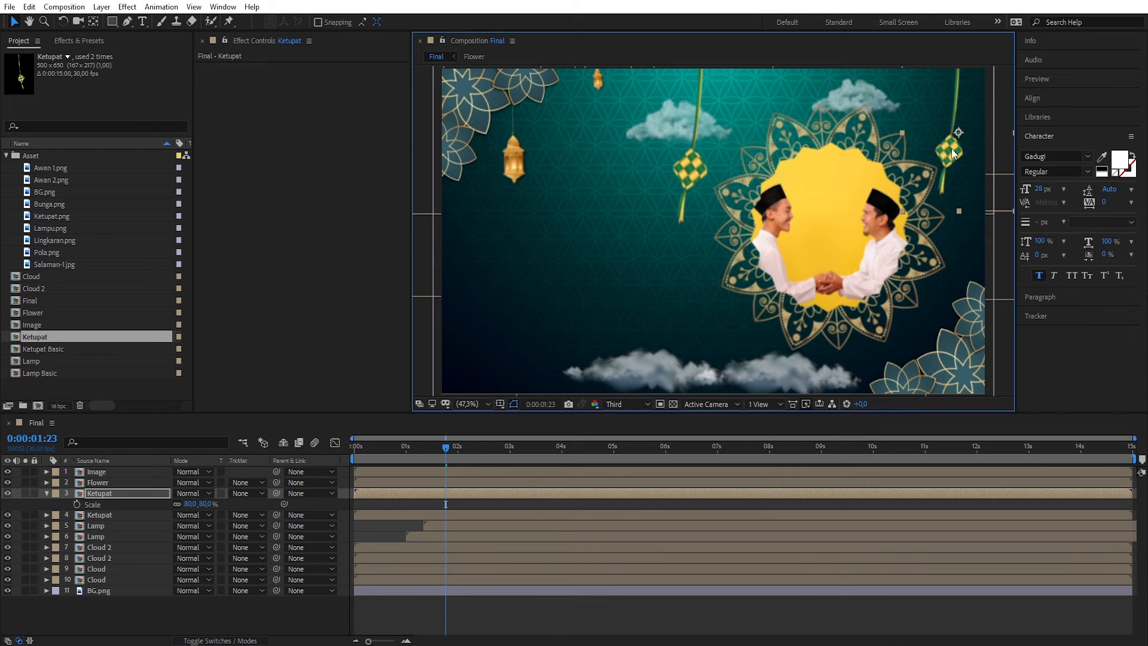
Delay both Ketupat layers to match the Lamp layers, starting the larger at 1 second and the smaller about 10 frames after it
{"action": "left_click", "coordinate": [46, 493]}
{"action": "left_click", "coordinate": [380, 504], "text": "ctrl"}
{"action": "left_click_drag", "start_coordinate": [380, 498], "coordinate": [436, 494]}
{"action": "left_click", "coordinate": [404, 518]}
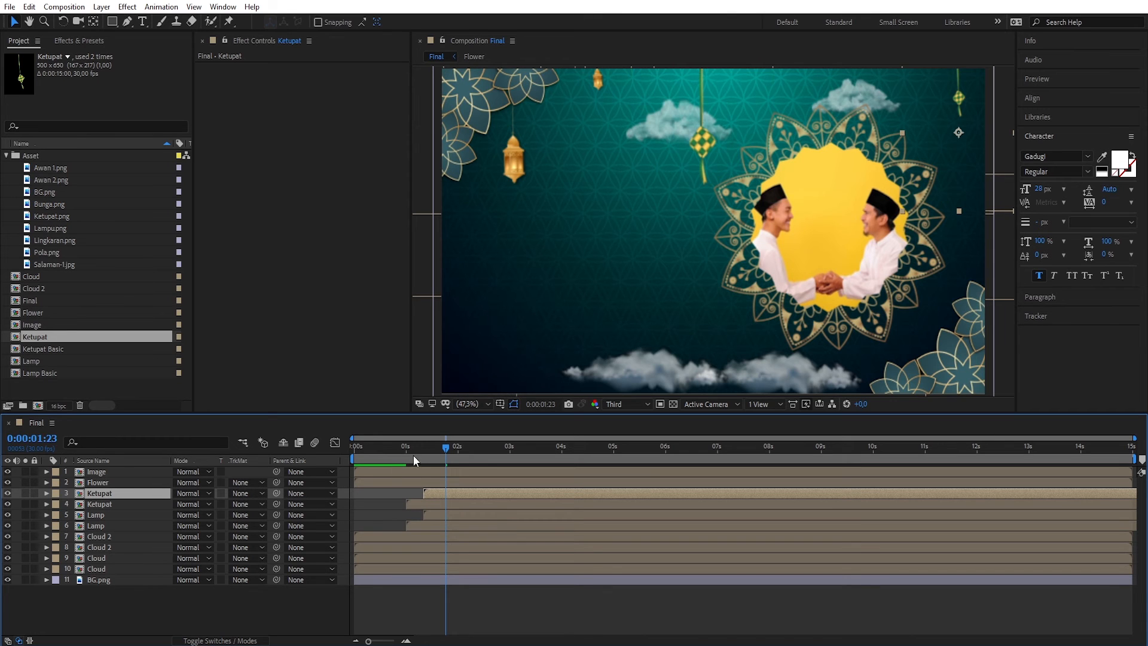
Preview Final from the beginning to check the entrance and swing of the lanterns and ketupat ornaments
{"action": "left_click_drag", "start_coordinate": [443, 451], "coordinate": [317, 466]}
{"action": "left_click", "coordinate": [454, 621]}
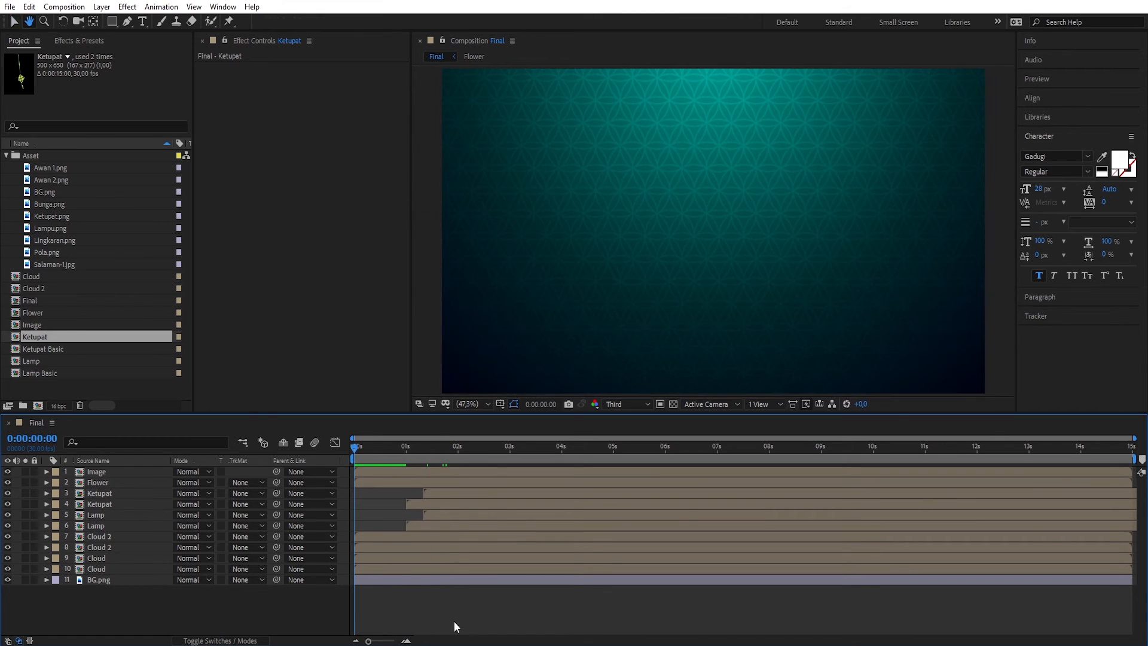
{"action": "key", "text": "space"}
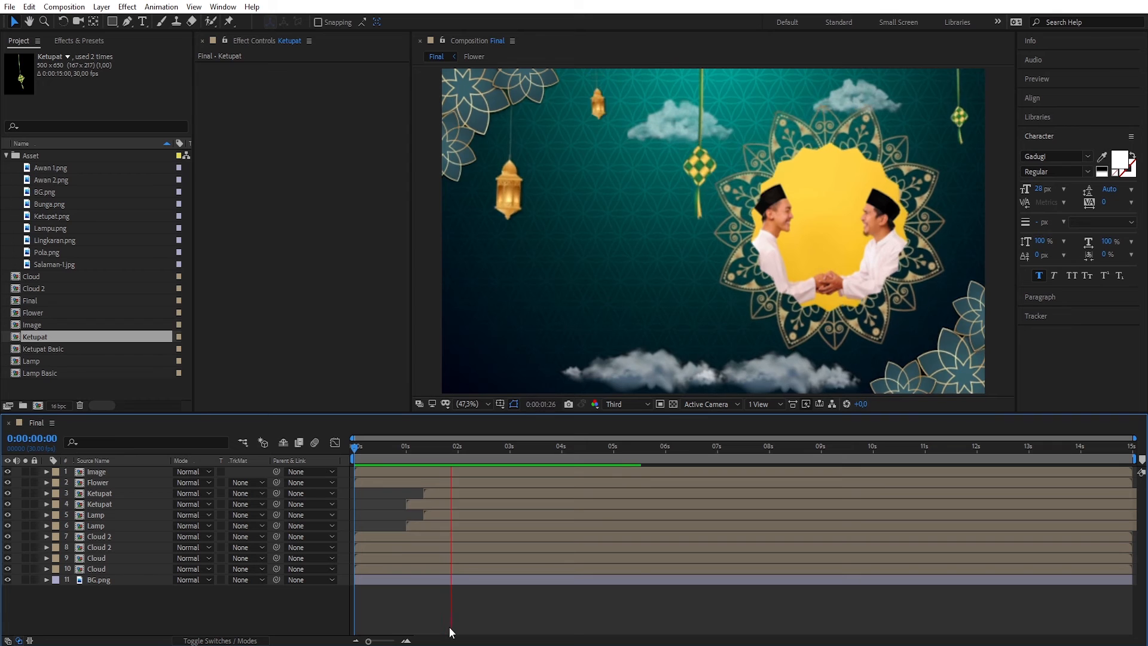
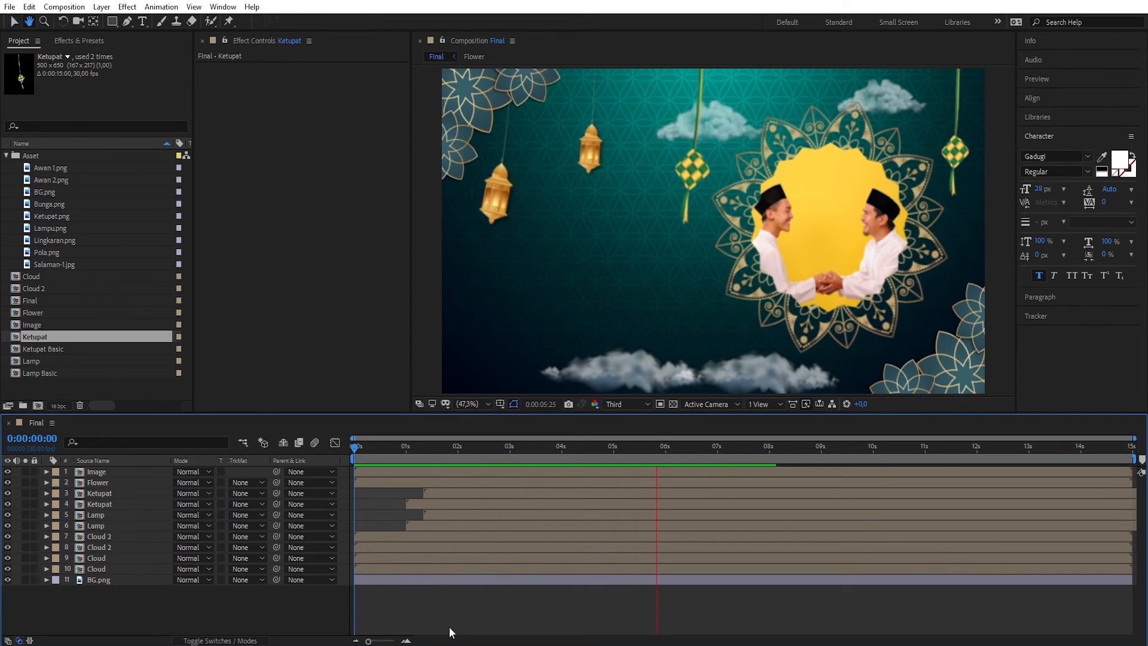
{"action": "key", "text": "space"}
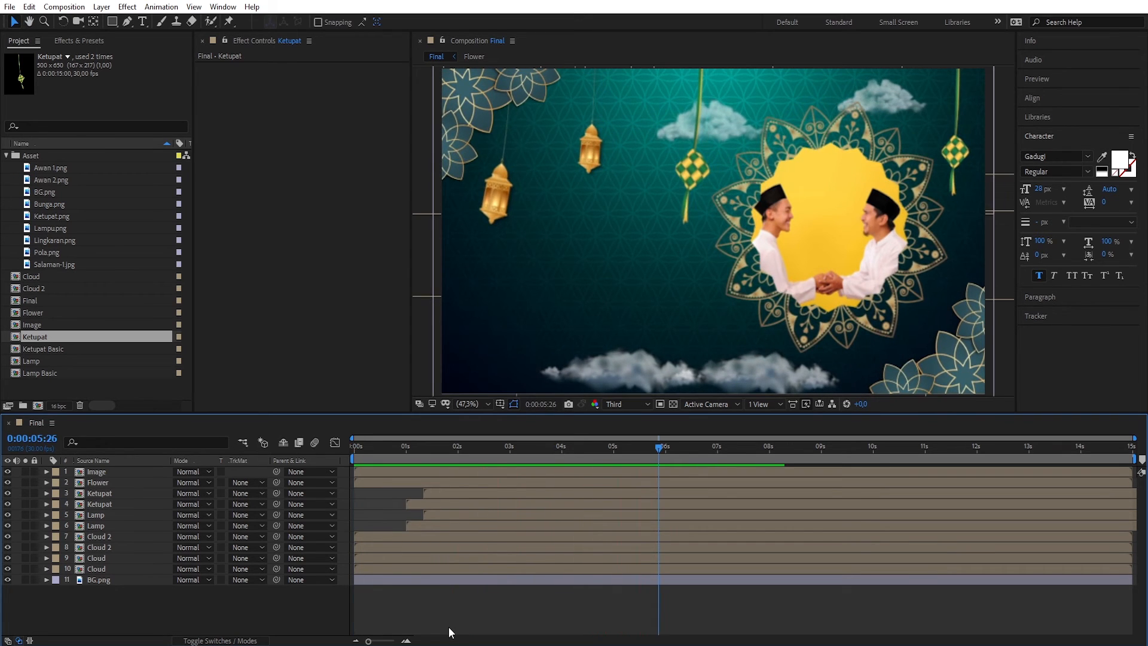
Collapse the Asset folder and create a new 1920 x 1080 px composition named Text
{"action": "left_click", "coordinate": [6, 157]}
{"action": "left_click", "coordinate": [32, 317]}
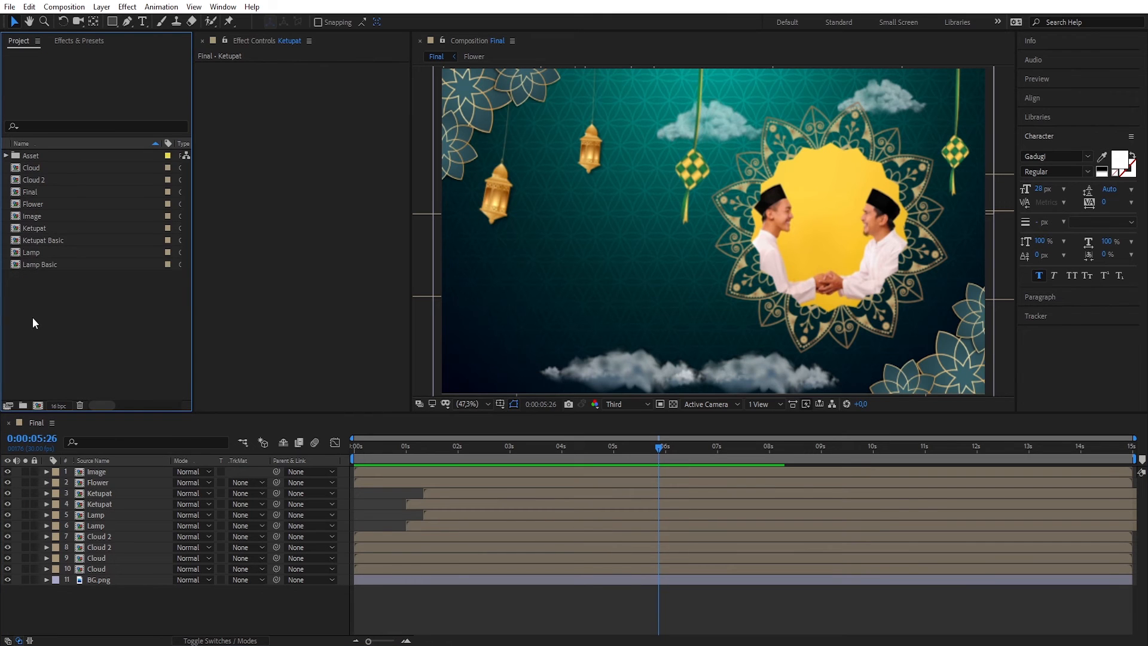
{"action": "left_click", "coordinate": [38, 406]}
{"action": "type", "text": "Text"}
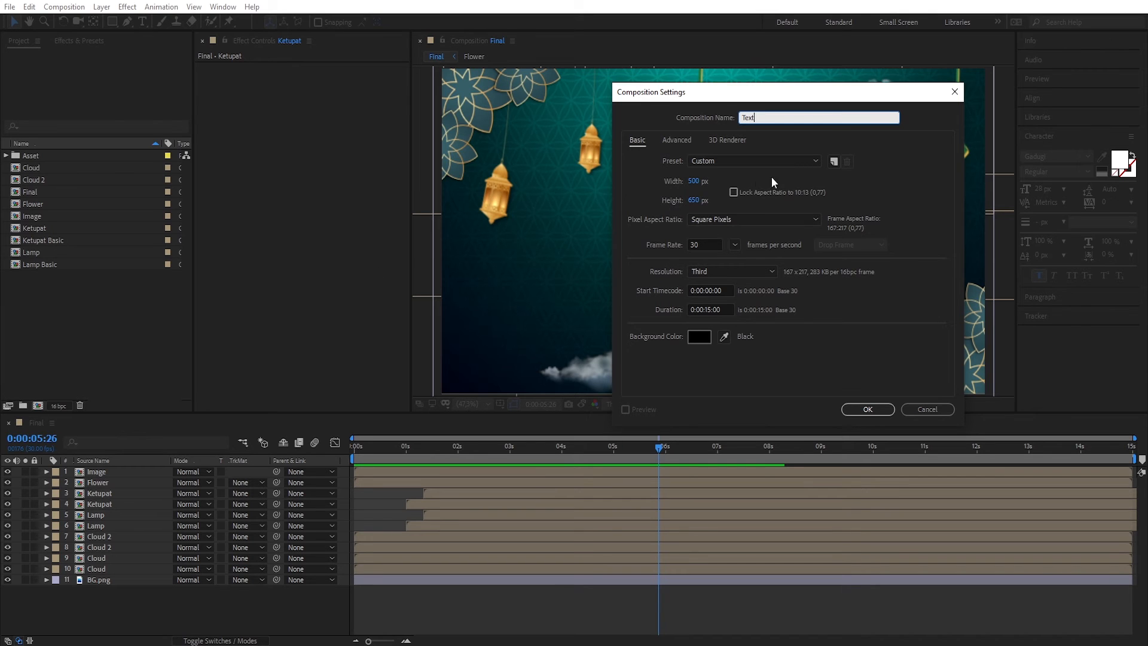
{"action": "left_click", "coordinate": [693, 182]}
{"action": "type", "text": "1920"}
{"action": "left_click", "coordinate": [692, 202]}
{"action": "type", "text": "1080"}
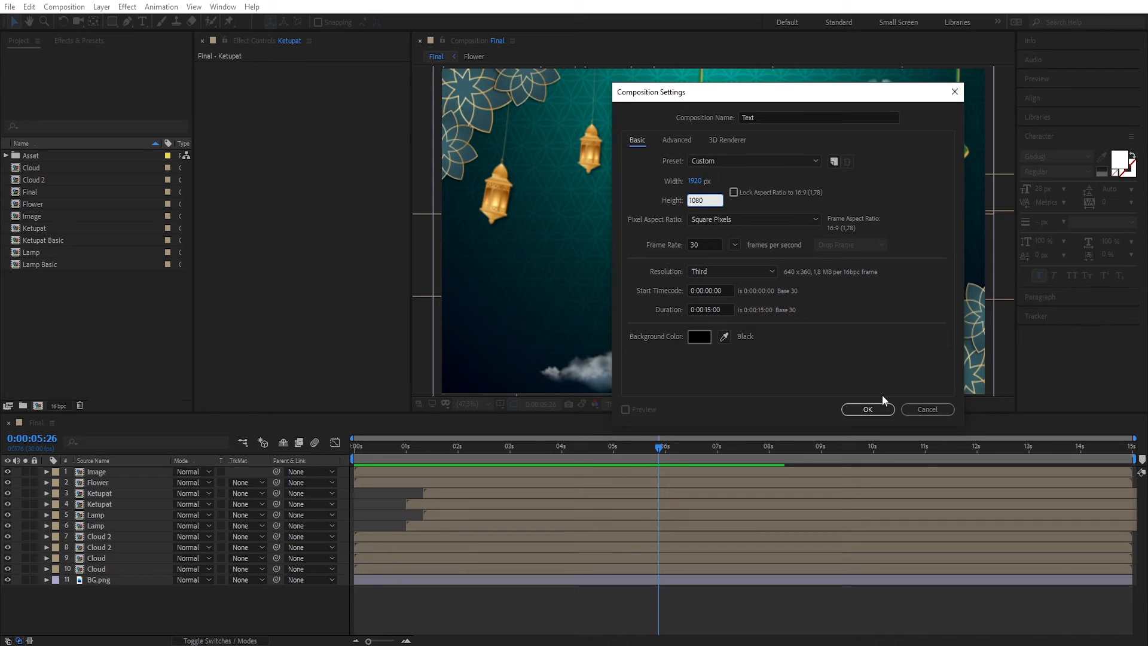
{"action": "left_click", "coordinate": [872, 410]}
Add a text layer reading "Selamat Hari Raya" in the Text composition
{"action": "left_click", "coordinate": [143, 22]}
{"action": "left_click", "coordinate": [598, 210]}
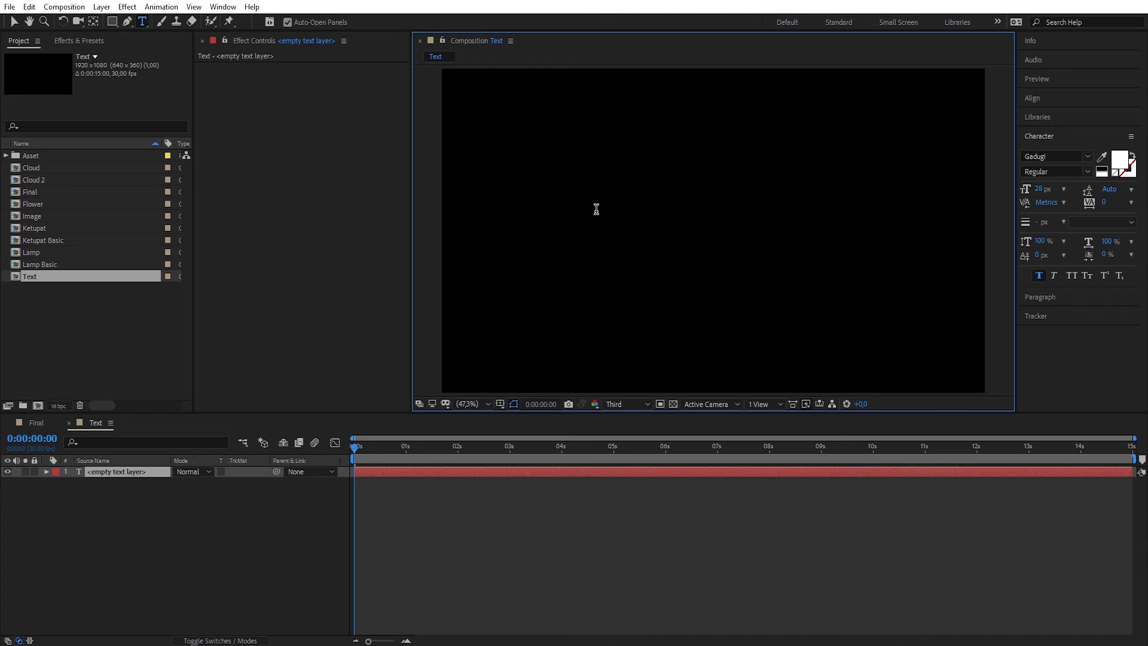
{"action": "type", "text": "Selamat Hari "}
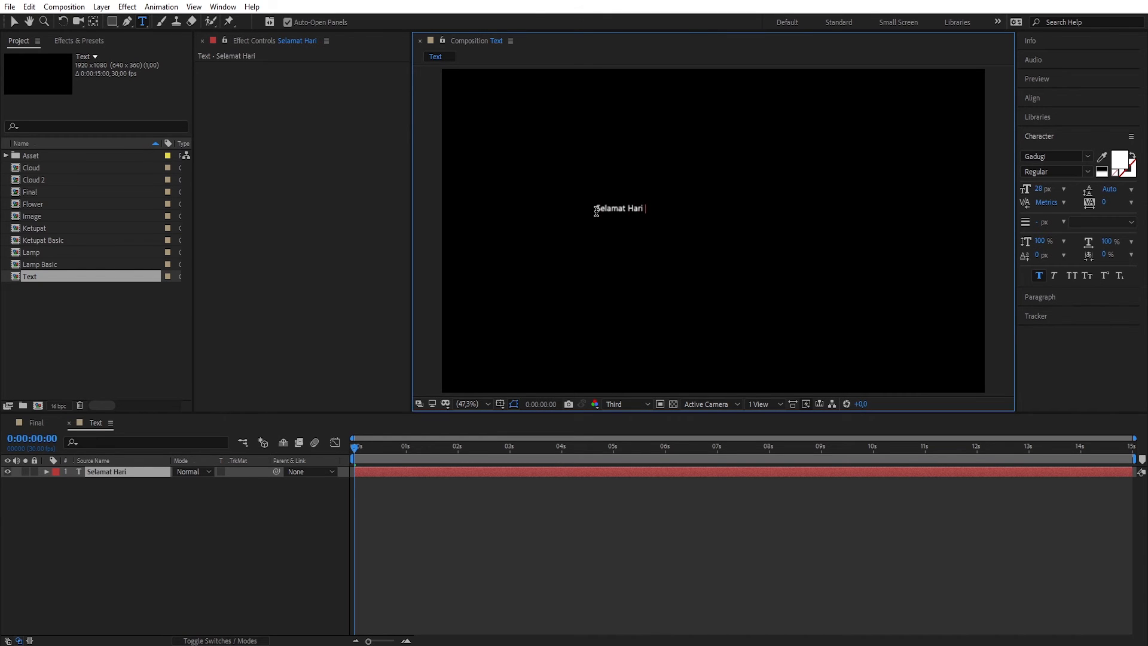
{"action": "type", "text": "Raya"}
{"action": "key", "text": "Escape"}
{"action": "key", "text": "v"}
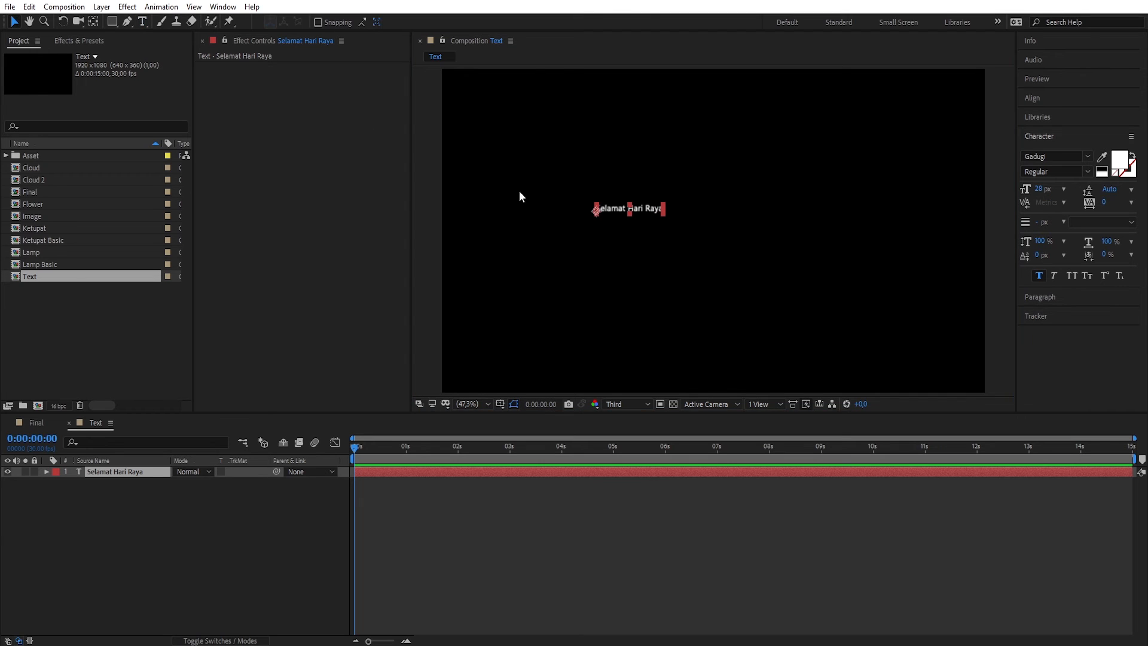
Format the "Selamat Hari Raya" text in the Ananda font at 80 px and center it horizontally in the composition
{"action": "left_click", "coordinate": [1039, 189]}
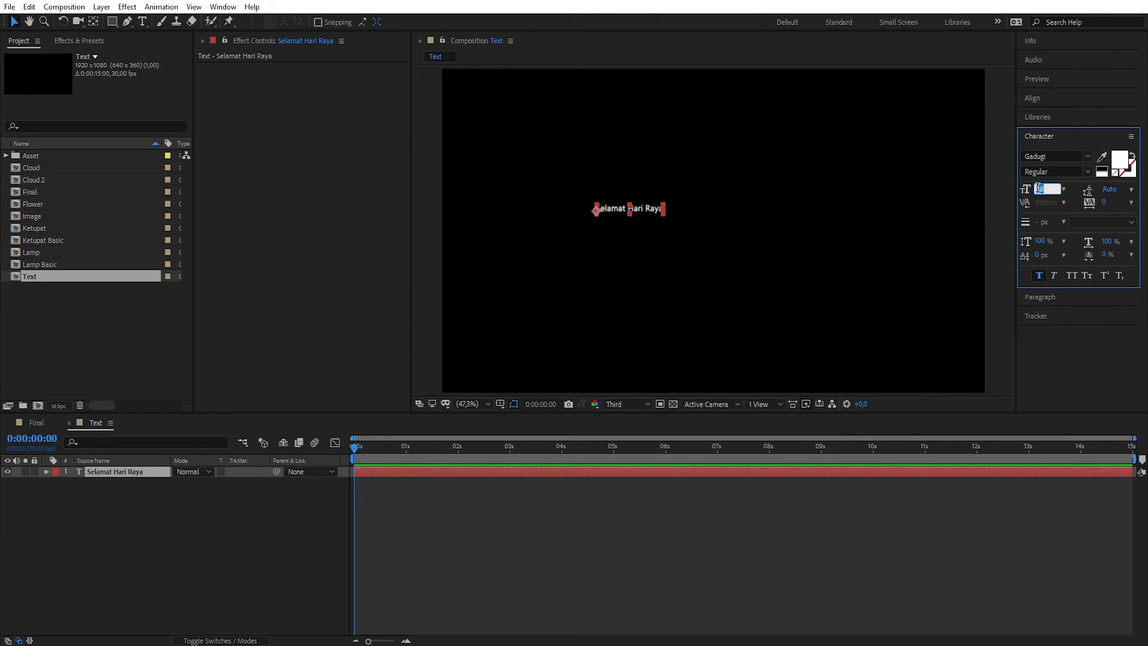
{"action": "type", "text": "80"}
{"action": "key", "text": "Return"}
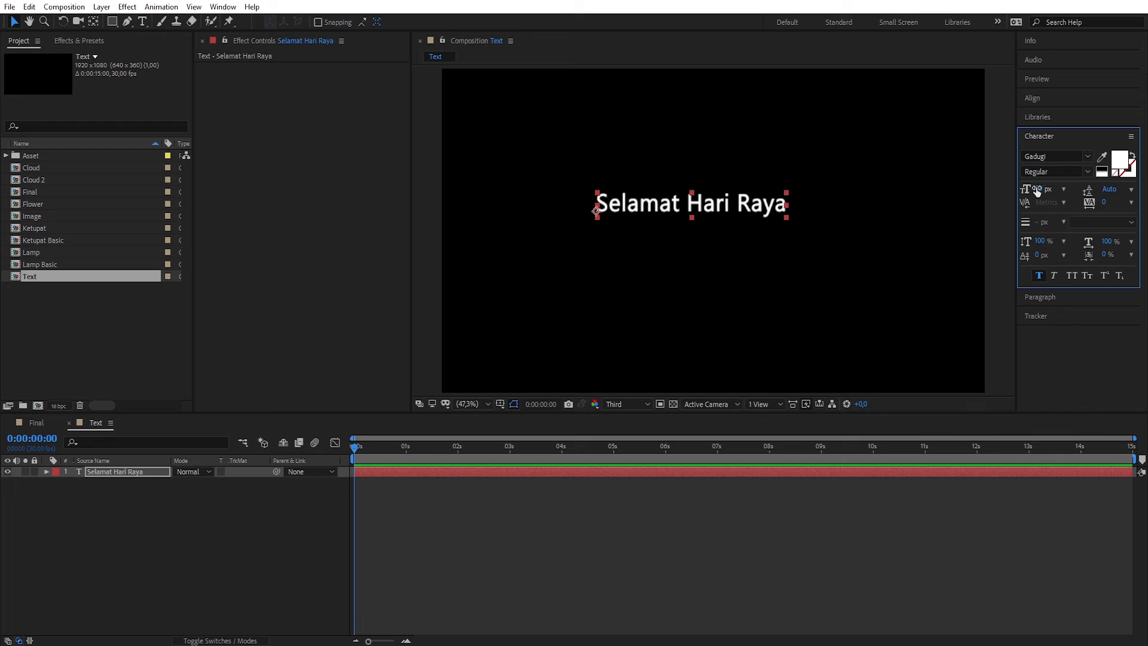
{"action": "left_click", "coordinate": [1090, 157]}
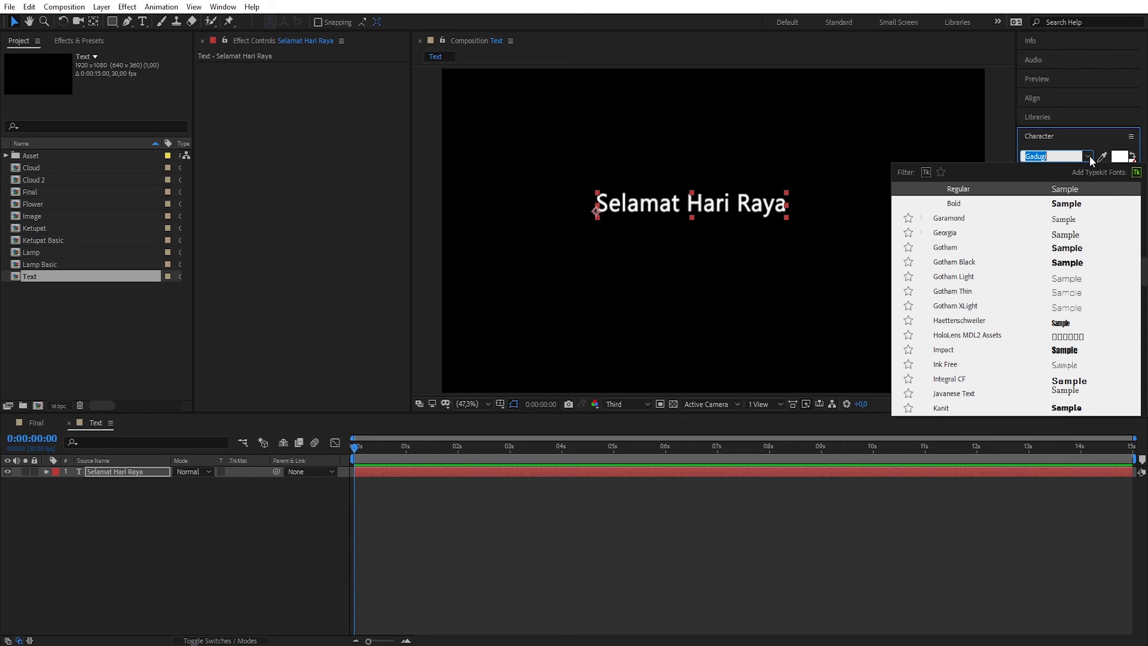
{"action": "scroll", "coordinate": [944, 208], "scroll_direction": "up", "scroll_amount": 10}
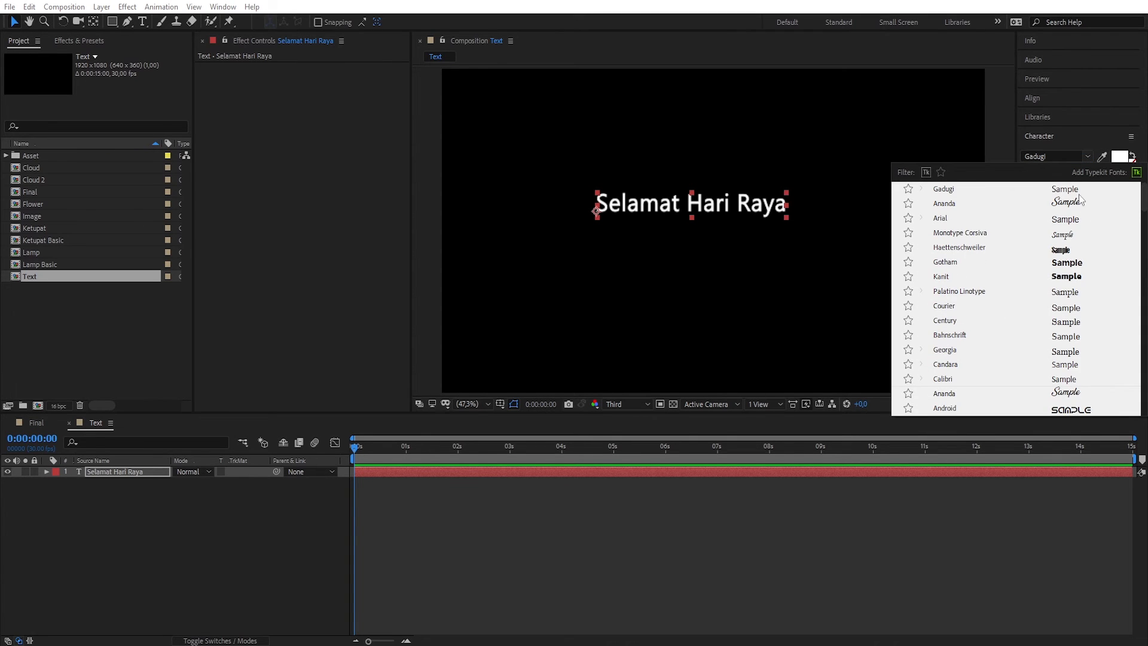
{"action": "left_click", "coordinate": [945, 204]}
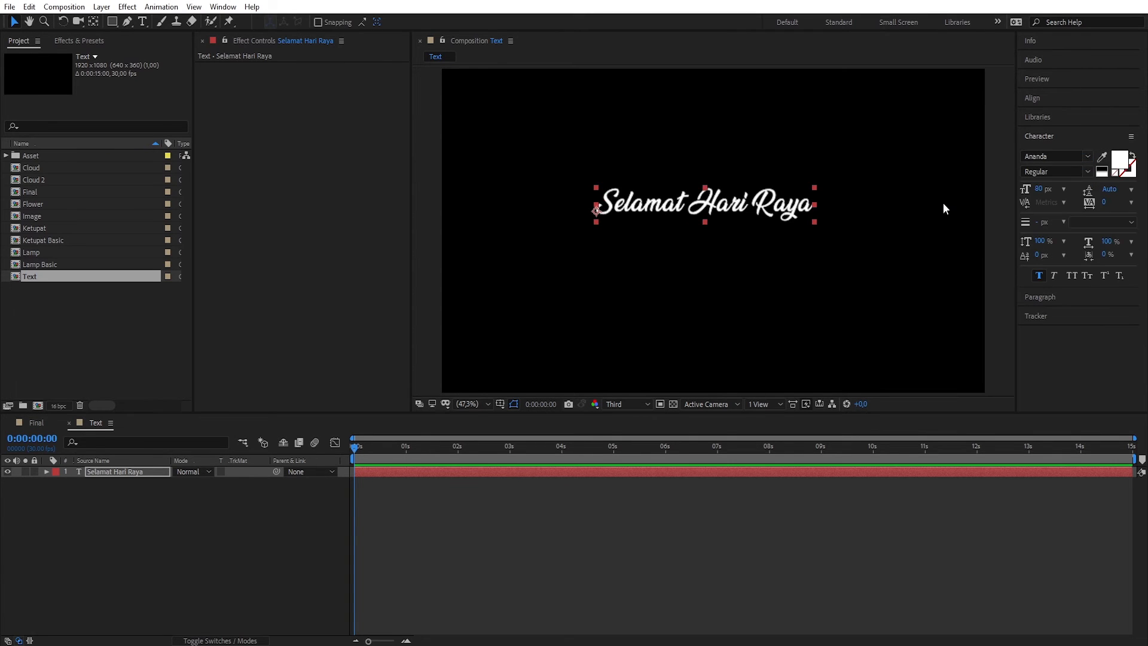
{"action": "left_click", "coordinate": [1033, 98]}
{"action": "left_click", "coordinate": [1049, 130]}
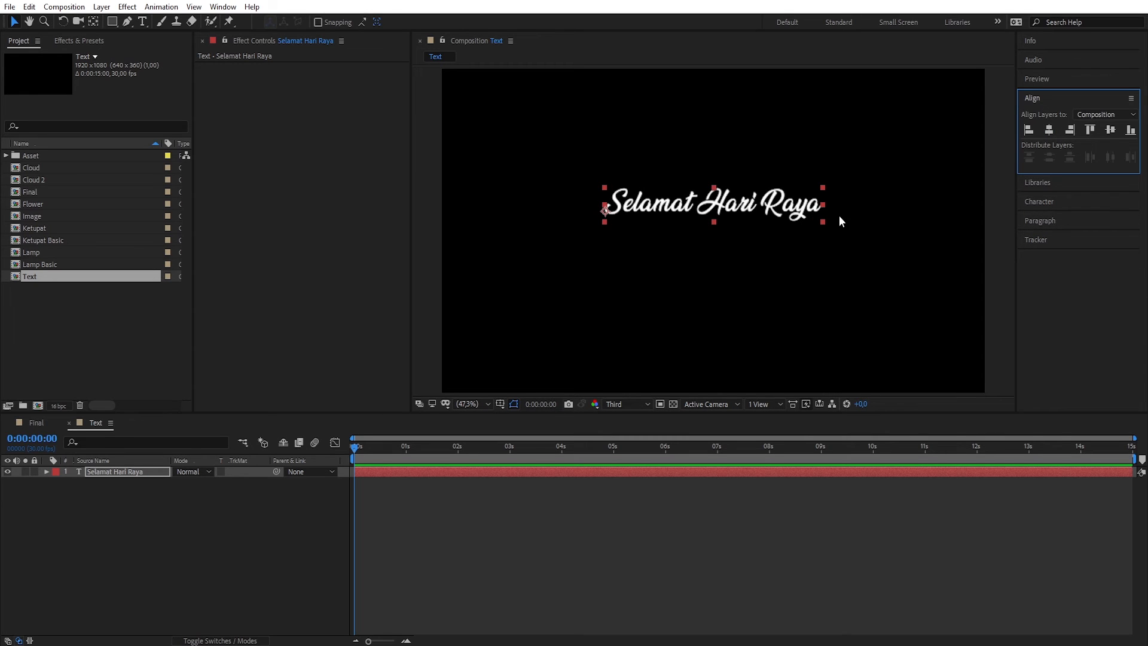
Enable per-character 3D on the "Selamat Hari Raya" text layer
{"action": "left_click", "coordinate": [1038, 203]}
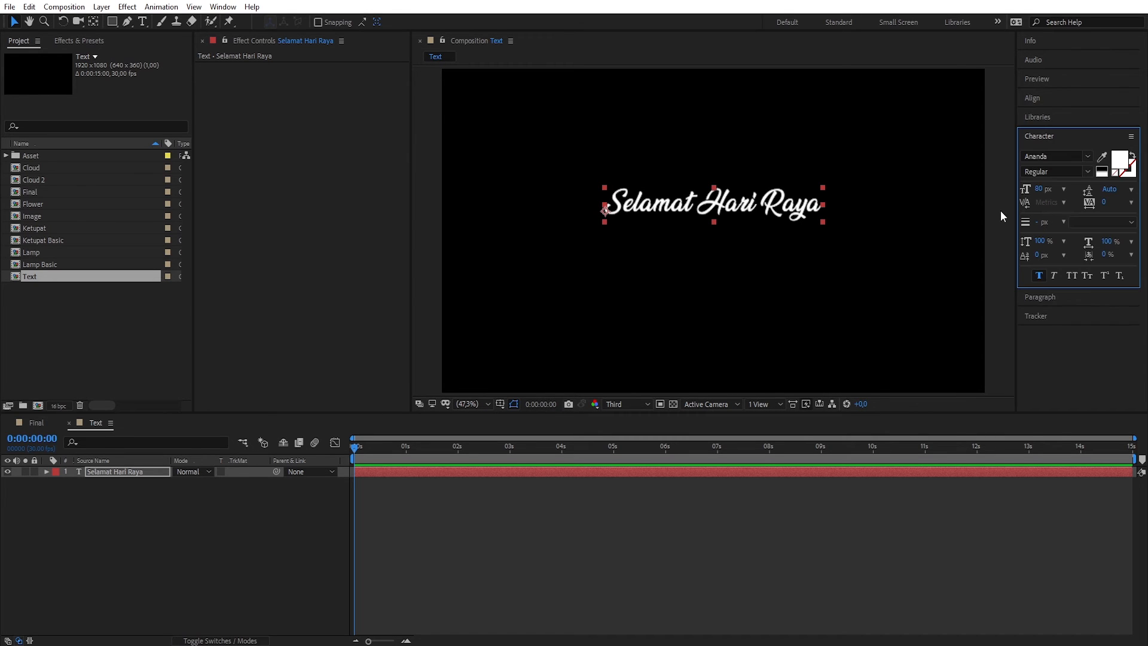
{"action": "left_click", "coordinate": [45, 472]}
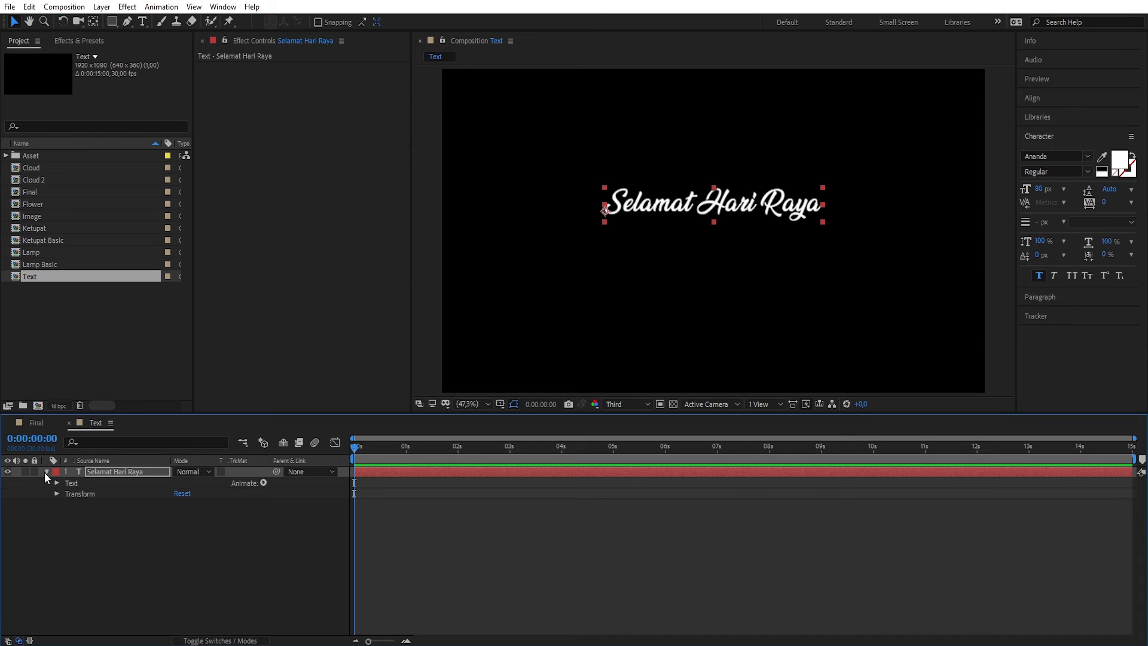
{"action": "left_click", "coordinate": [263, 483]}
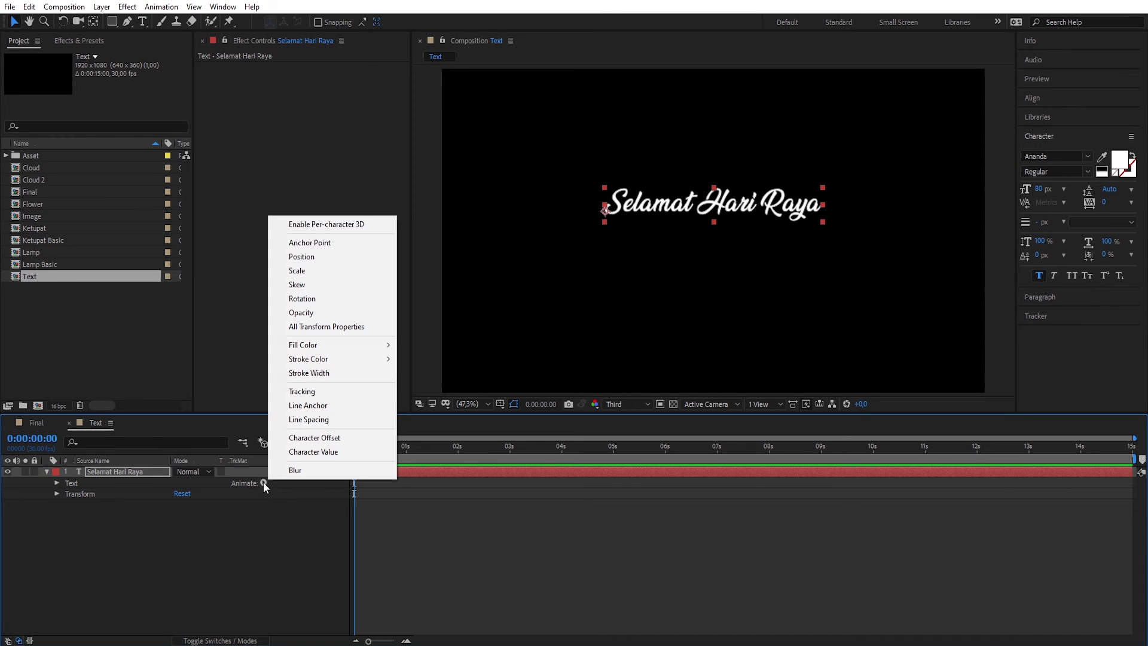
{"action": "left_click", "coordinate": [320, 225]}
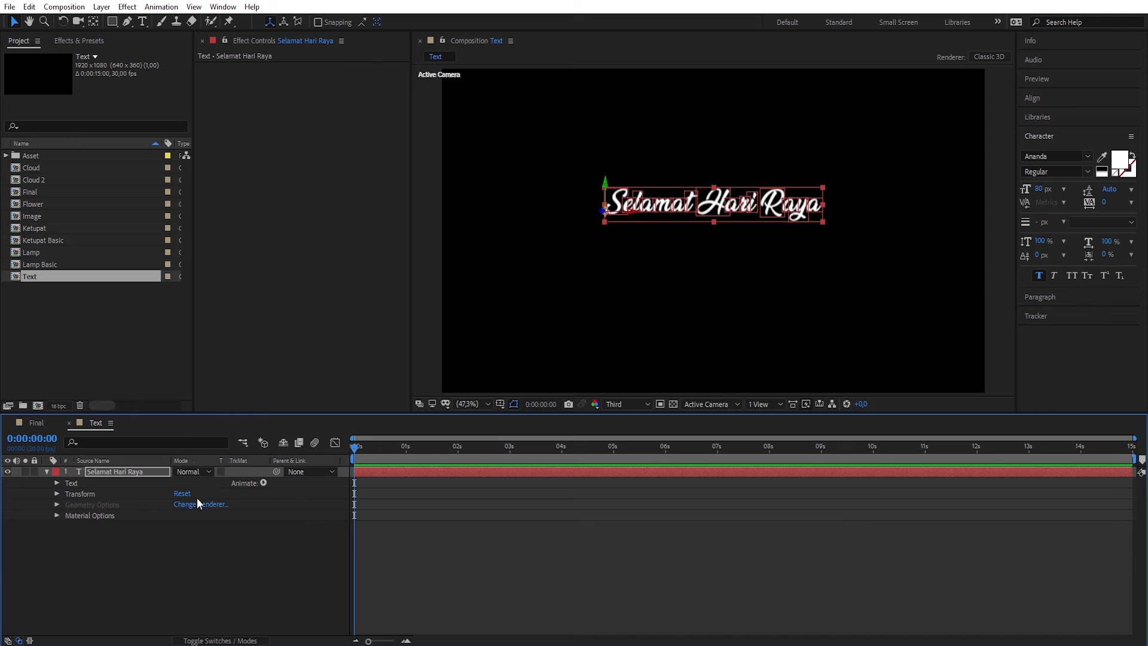
Add a text animator with Position, Scale and Opacity properties to the "Selamat Hari Raya" layer
{"action": "left_click", "coordinate": [263, 483]}
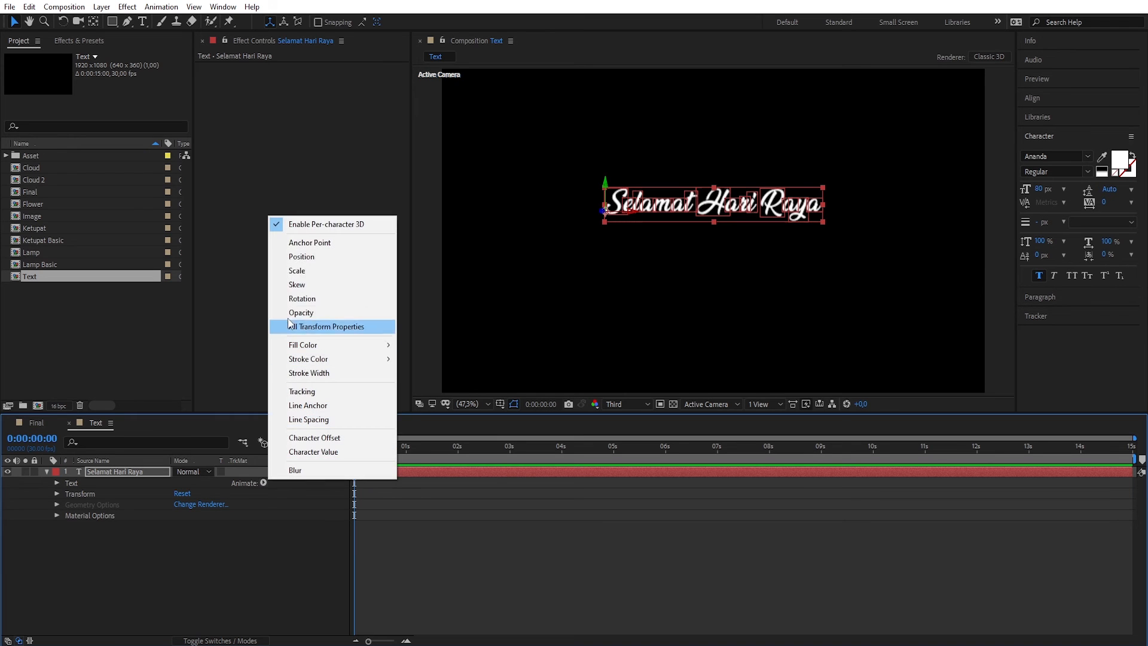
{"action": "left_click", "coordinate": [305, 257]}
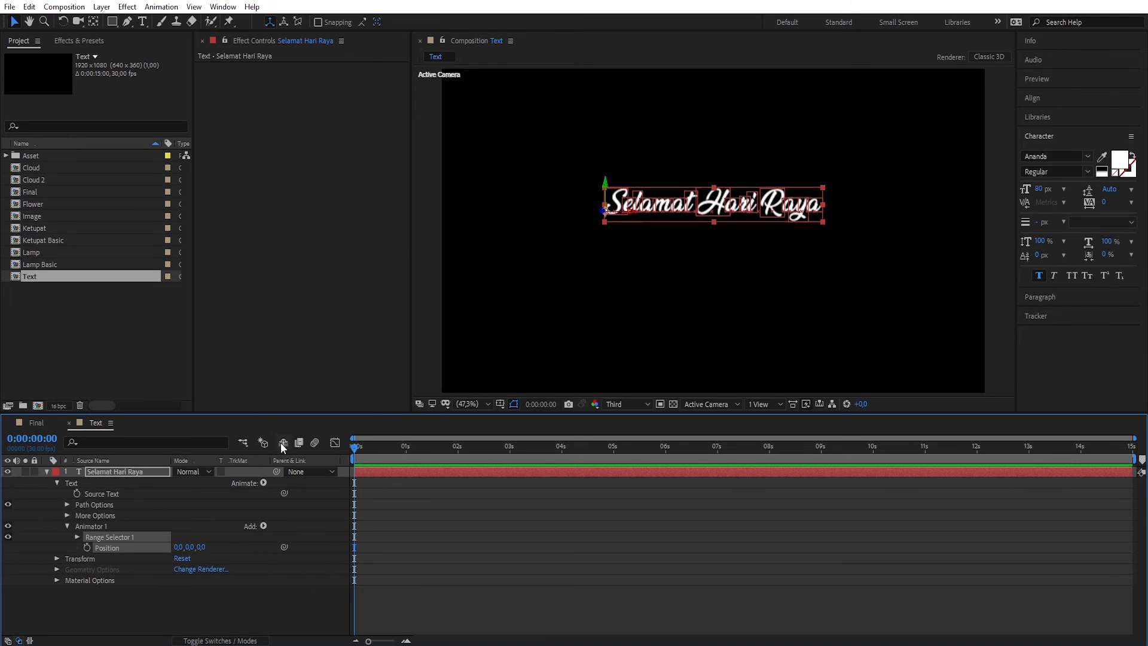
{"action": "left_click", "coordinate": [264, 484]}
{"action": "left_click", "coordinate": [305, 270]}
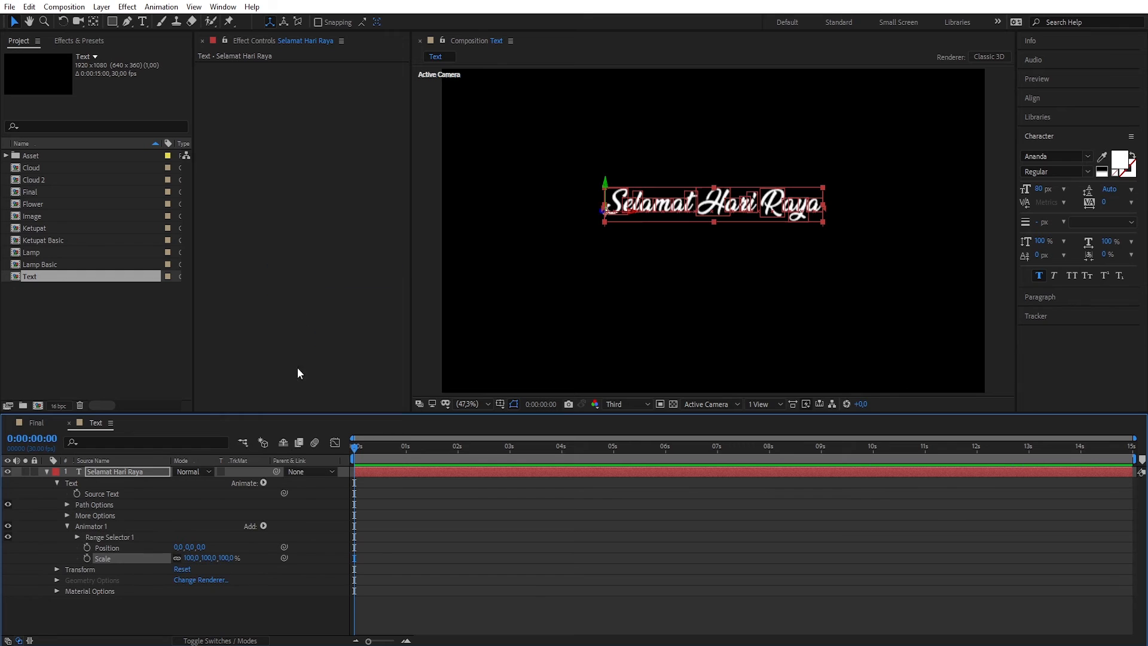
{"action": "left_click", "coordinate": [263, 483]}
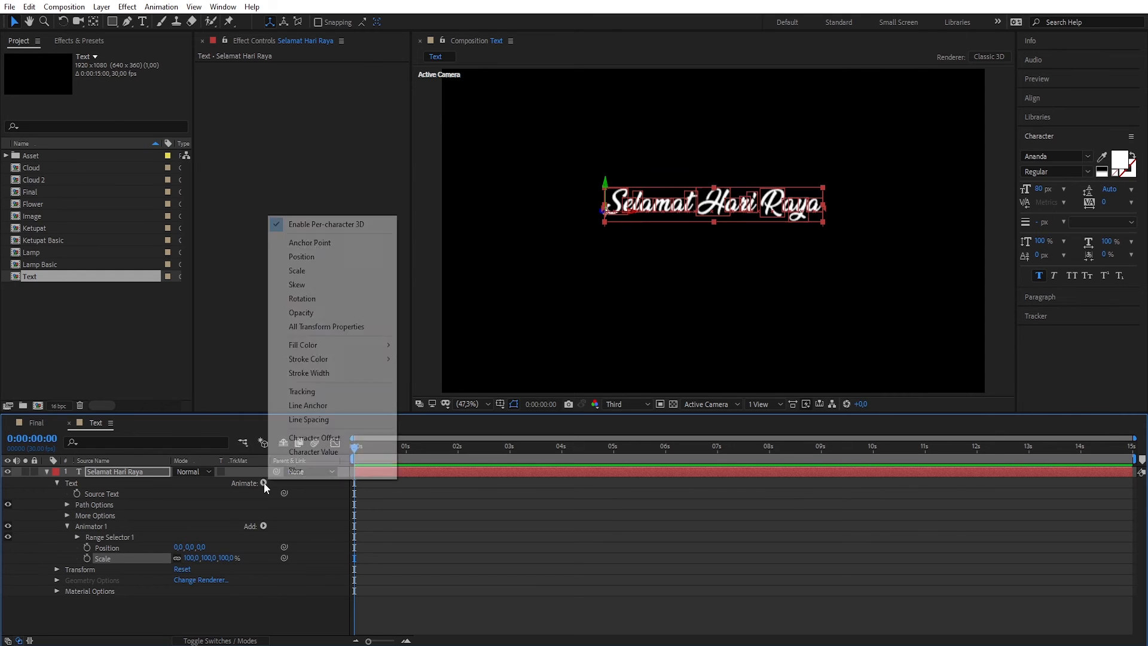
{"action": "left_click", "coordinate": [305, 313]}
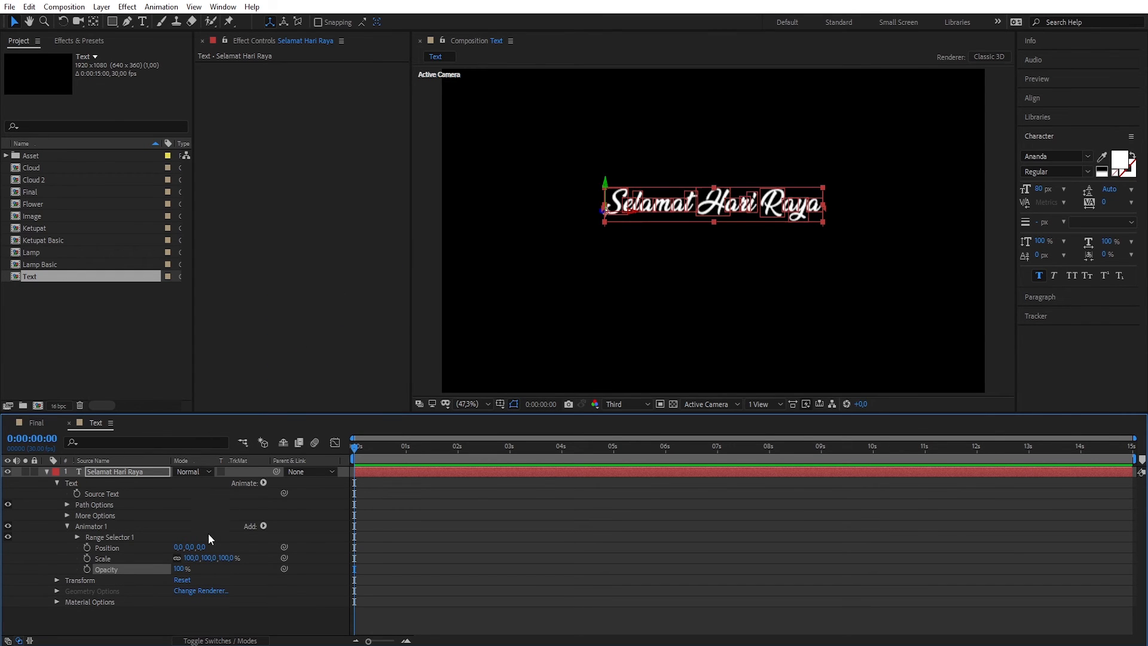
Set the text animator's Z position to -900, its scale to 0% and its opacity to 0%
{"action": "left_click", "coordinate": [203, 548]}
{"action": "type", "text": "-900"}
{"action": "key", "text": "Return"}
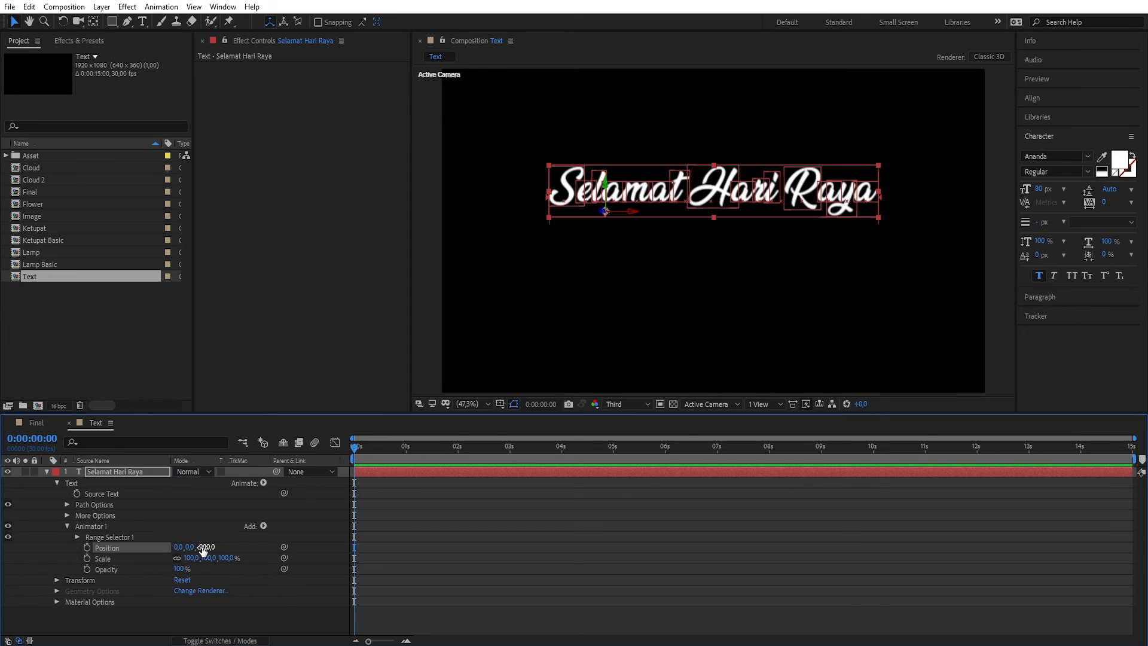
{"action": "left_click", "coordinate": [224, 557]}
{"action": "type", "text": "0"}
{"action": "key", "text": "Return"}
{"action": "left_click", "coordinate": [180, 569]}
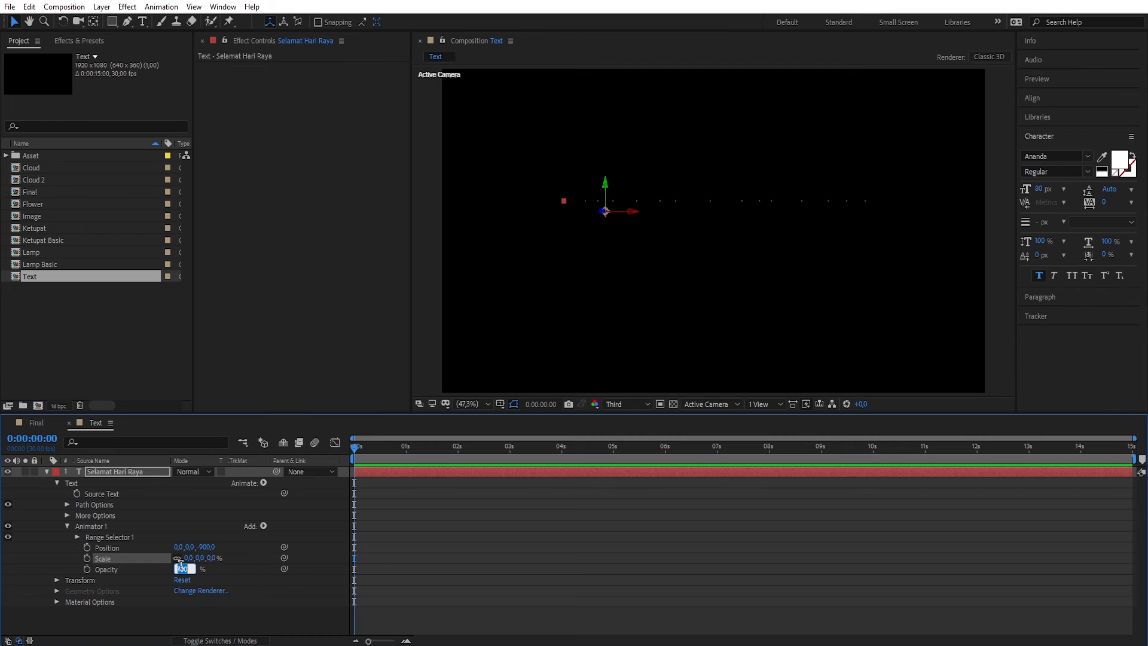
{"action": "type", "text": "0"}
{"action": "key", "text": "Return"}
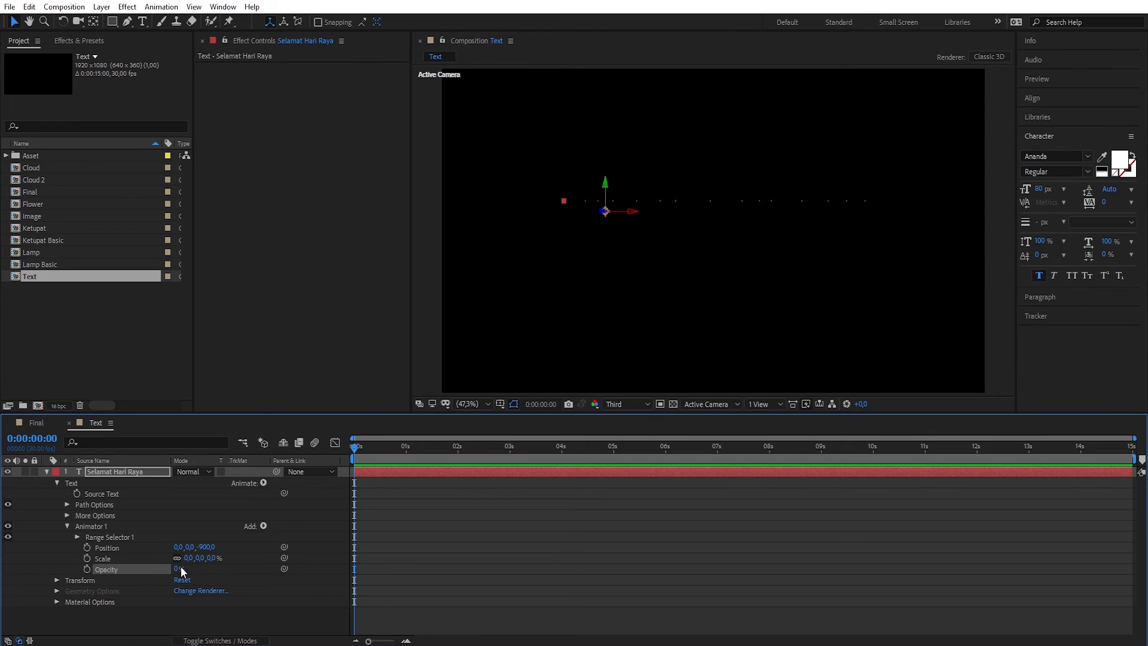
Set the shape of the animator's range selector to Ramp Up in its advanced options
{"action": "left_click", "coordinate": [75, 537]}
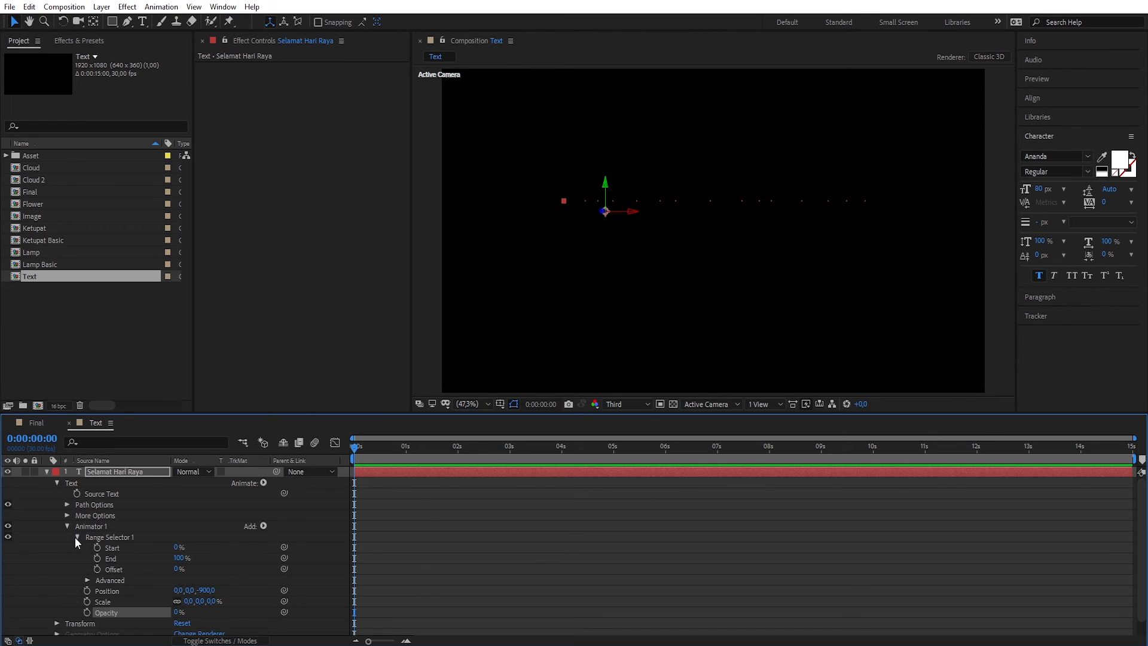
{"action": "left_click", "coordinate": [87, 580]}
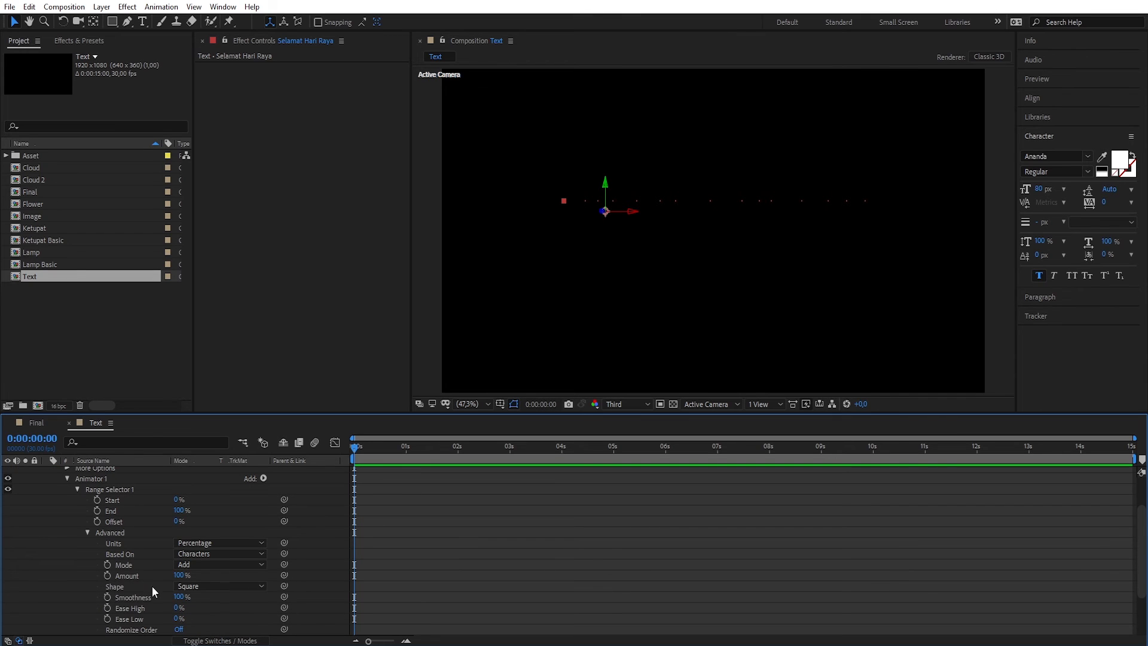
{"action": "left_click", "coordinate": [201, 588]}
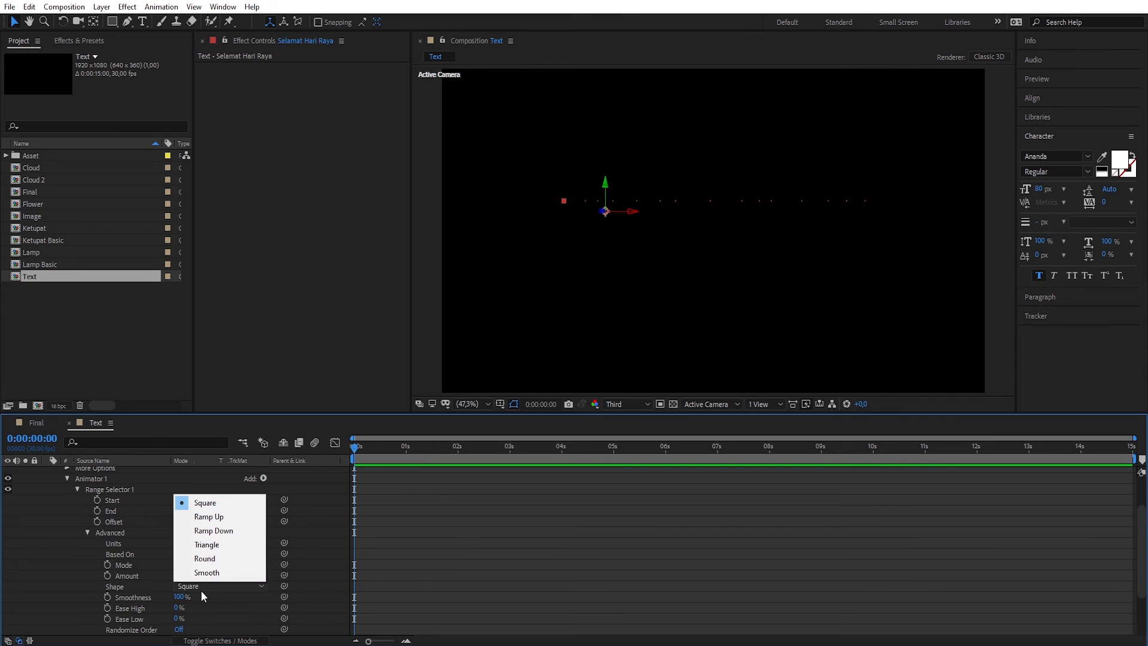
{"action": "left_click", "coordinate": [215, 517]}
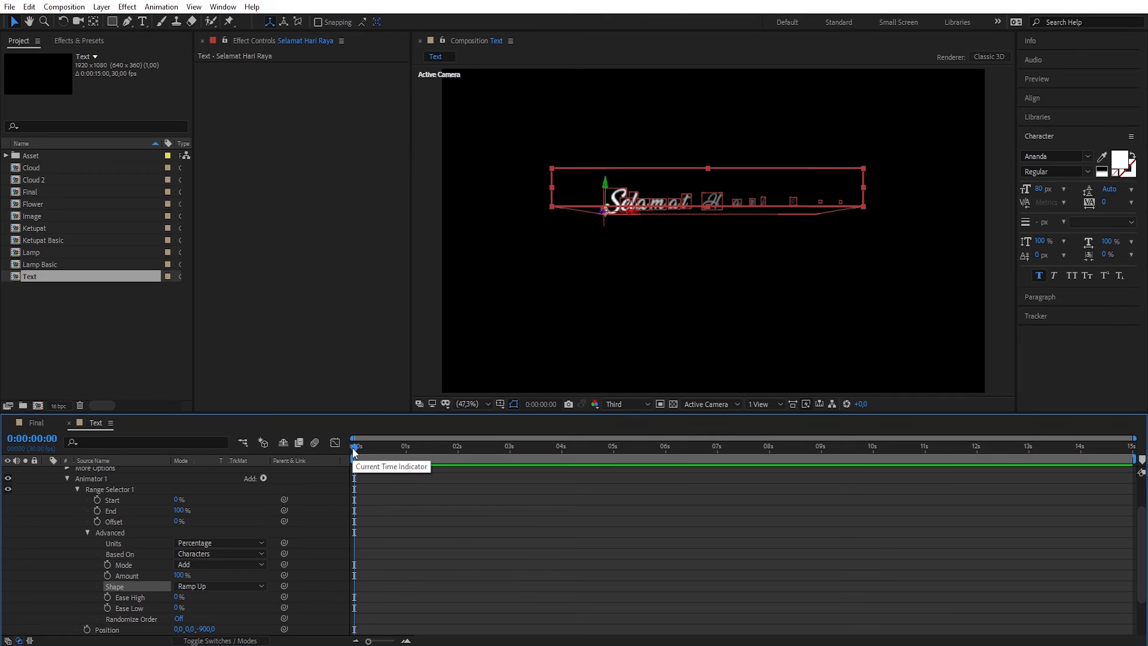
Keyframe the range selector's Offset from -100% at 0 seconds to 100% at 1 second
{"action": "left_click", "coordinate": [97, 521]}
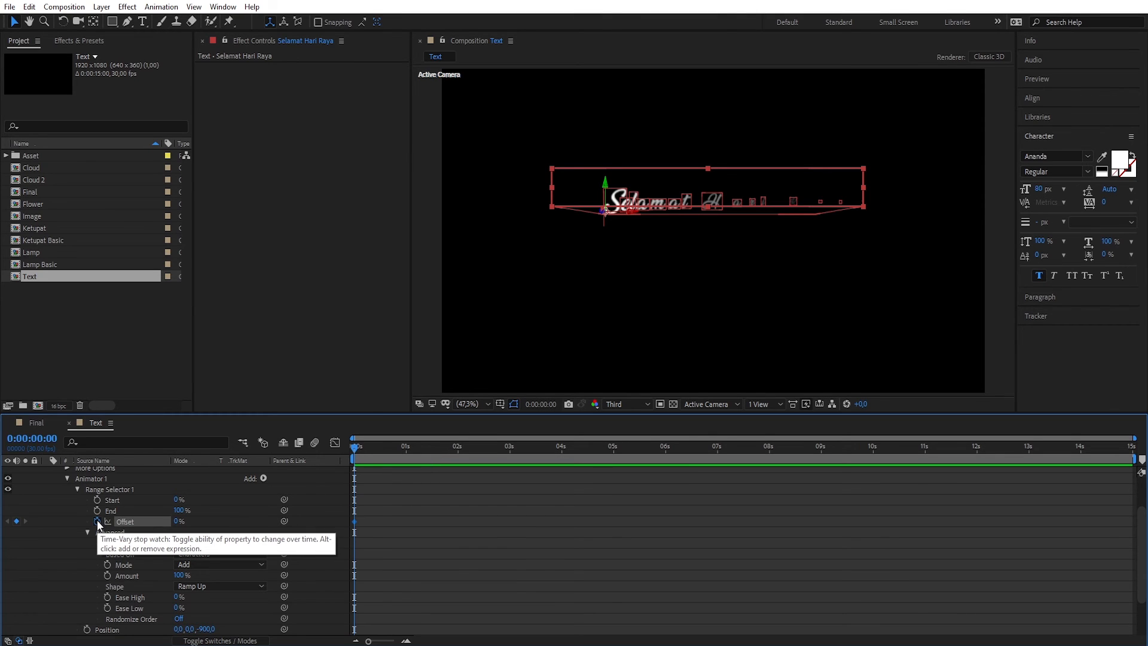
{"action": "left_click", "coordinate": [178, 519]}
{"action": "type", "text": "-100"}
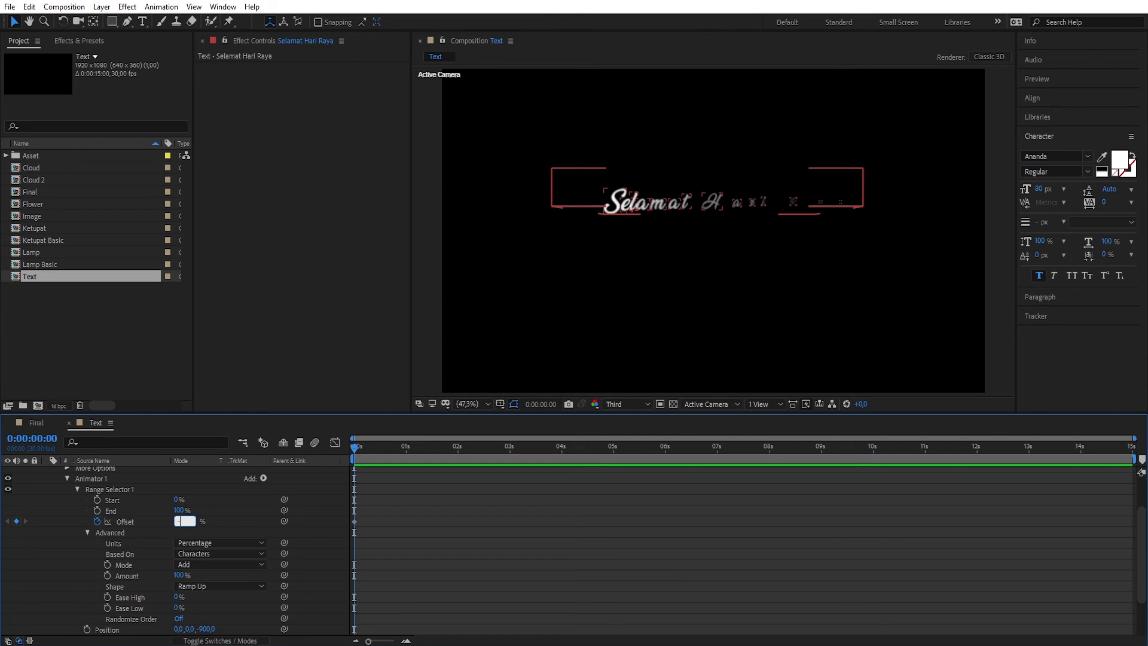
{"action": "key", "text": "Return"}
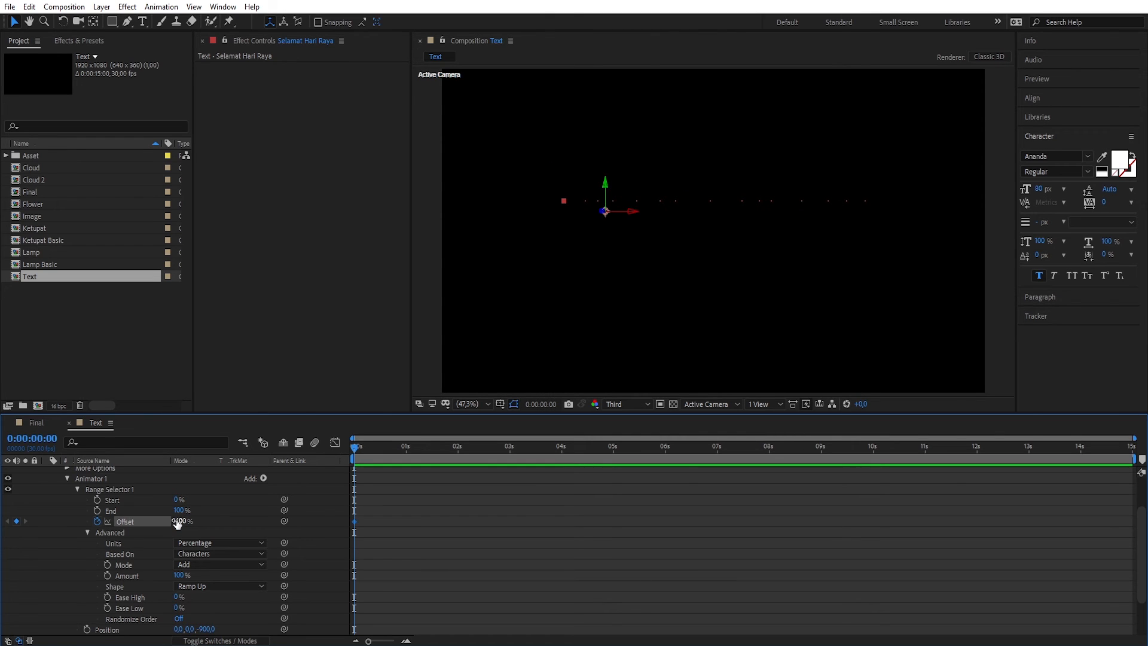
{"action": "left_click_drag", "start_coordinate": [353, 448], "coordinate": [406, 458]}
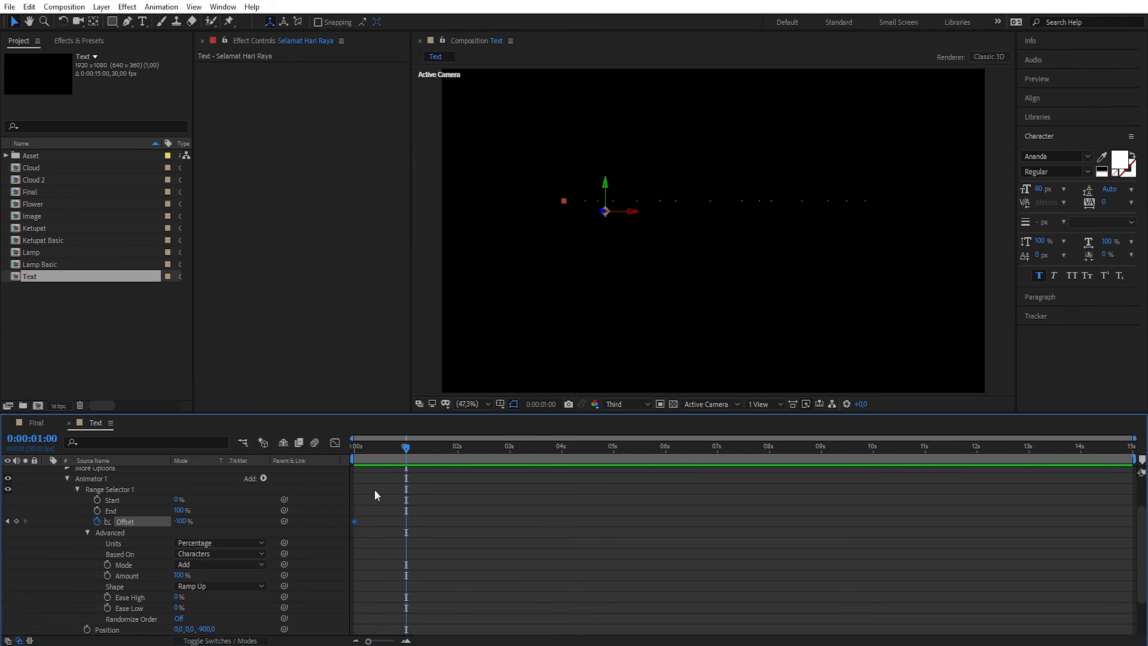
{"action": "left_click", "coordinate": [180, 522]}
{"action": "type", "text": "100"}
{"action": "key", "text": "Return"}
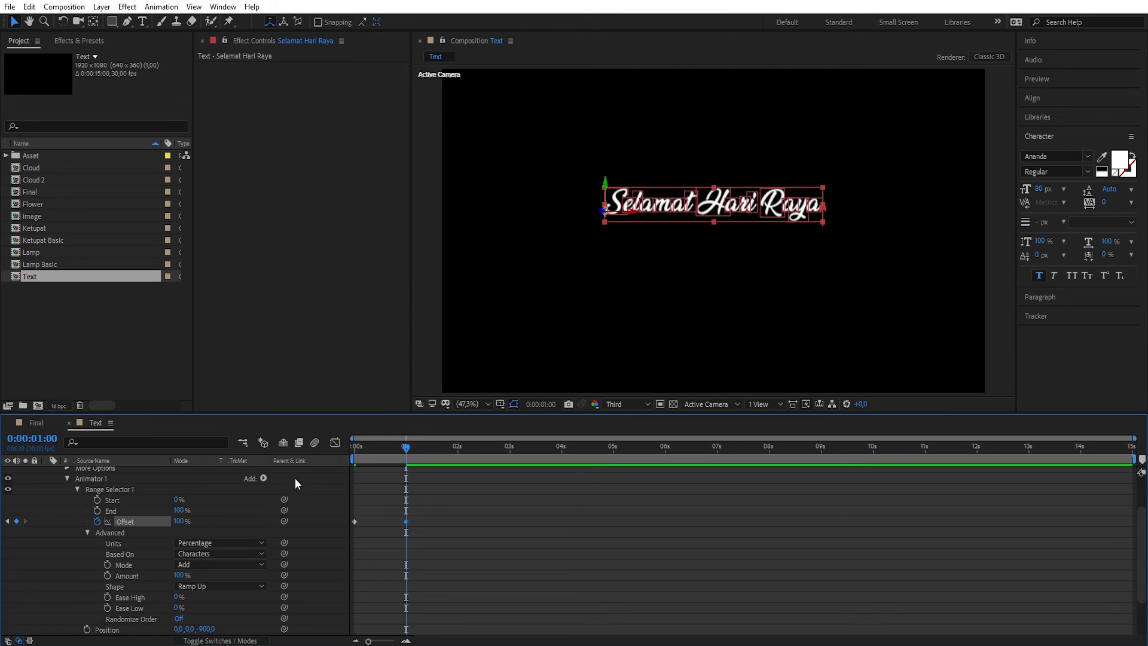
Preview the "Selamat Hari Raya" text animation from the beginning of the Text composition
{"action": "left_click_drag", "start_coordinate": [406, 448], "coordinate": [343, 447]}
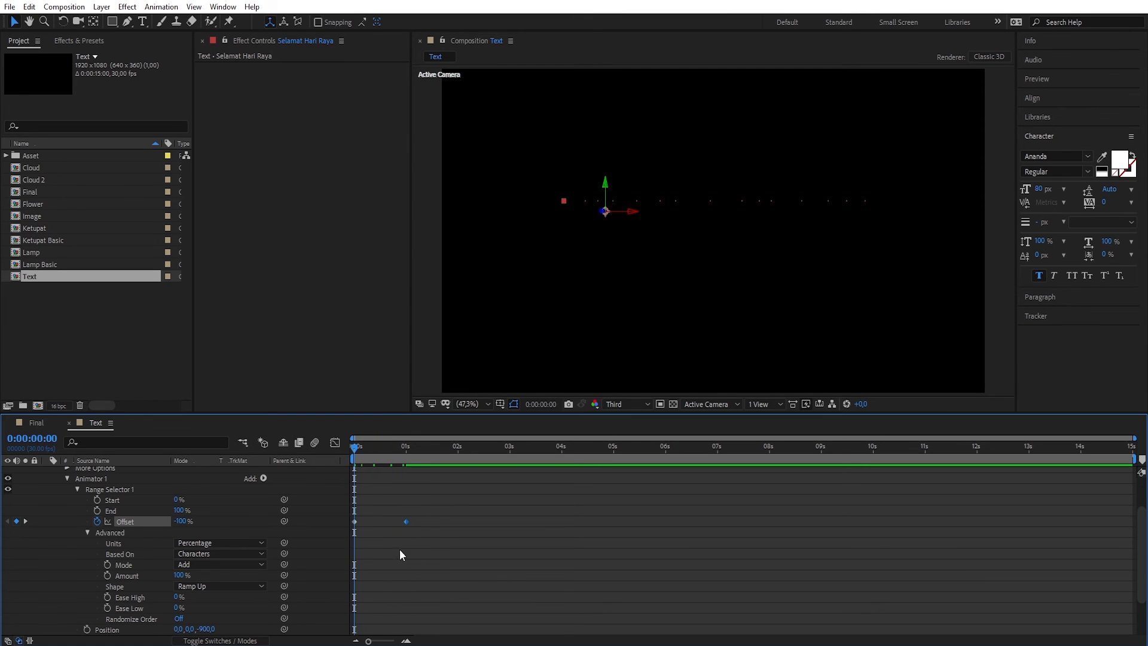
{"action": "key", "text": "space"}
{"action": "key", "text": "space"}
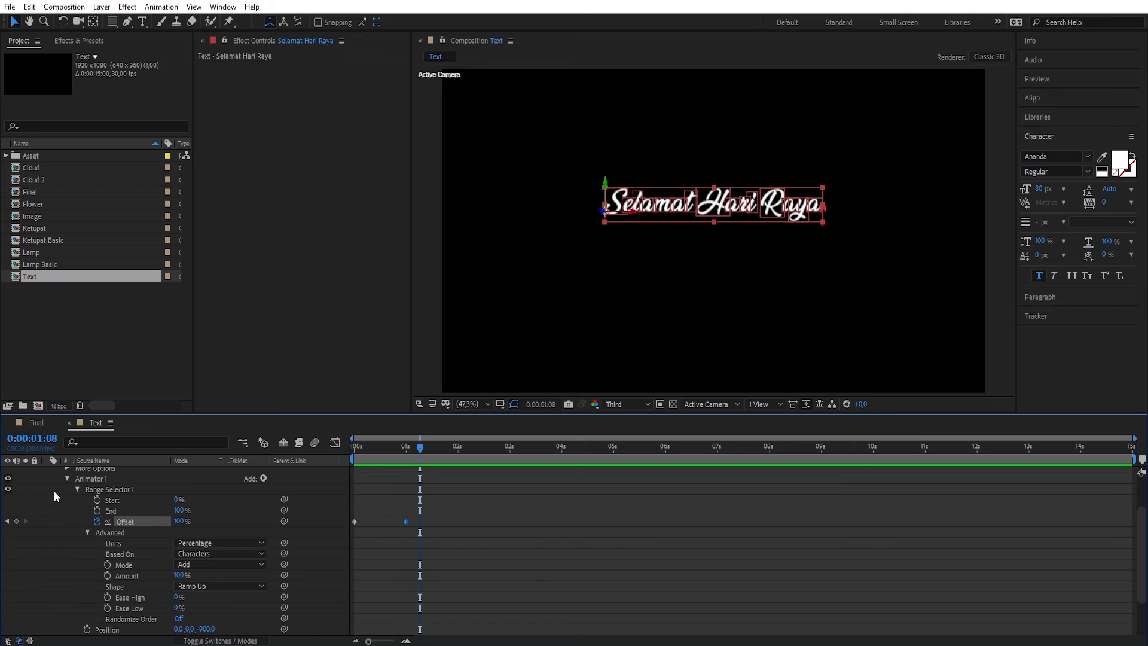
Duplicate the "Selamat Hari Raya" layer, stack the copy beneath the original and move its text just below the first line
{"action": "left_click", "coordinate": [67, 479]}
{"action": "left_click", "coordinate": [47, 470]}
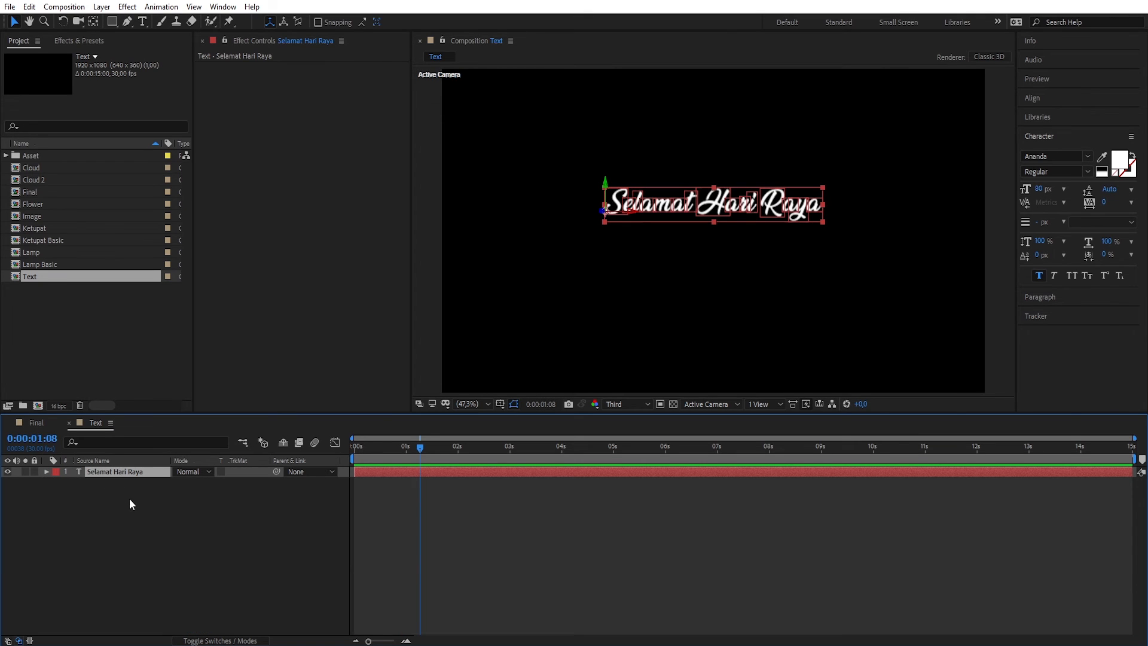
{"action": "key", "text": "ctrl+d"}
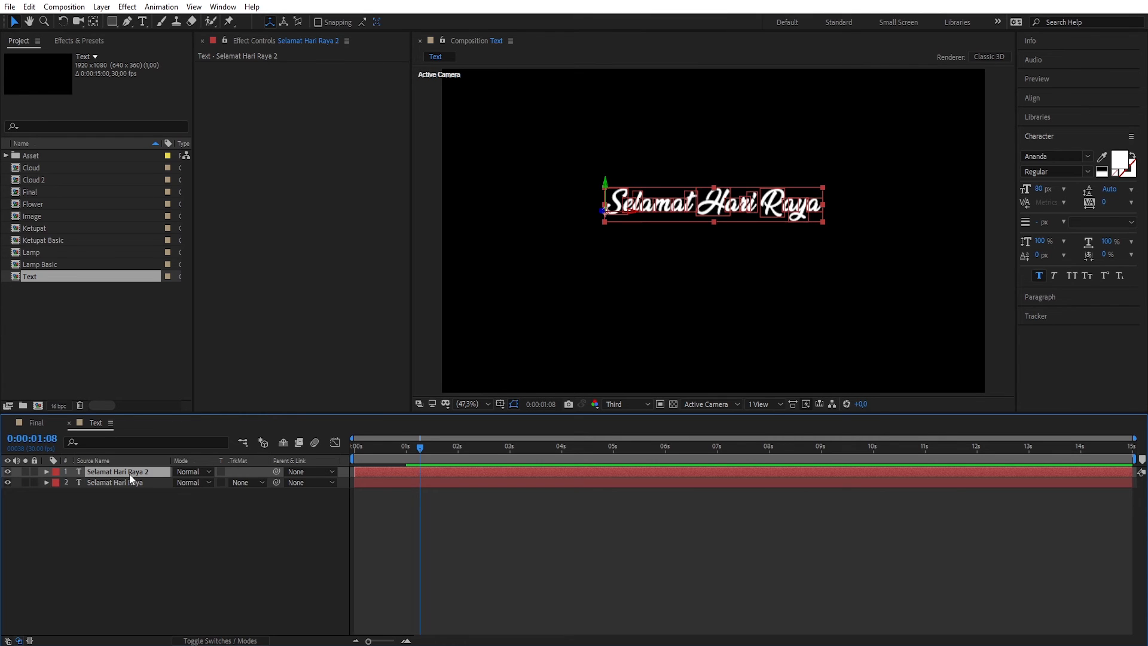
{"action": "left_click_drag", "start_coordinate": [129, 472], "coordinate": [131, 503]}
{"action": "left_click_drag", "start_coordinate": [657, 210], "coordinate": [658, 248]}
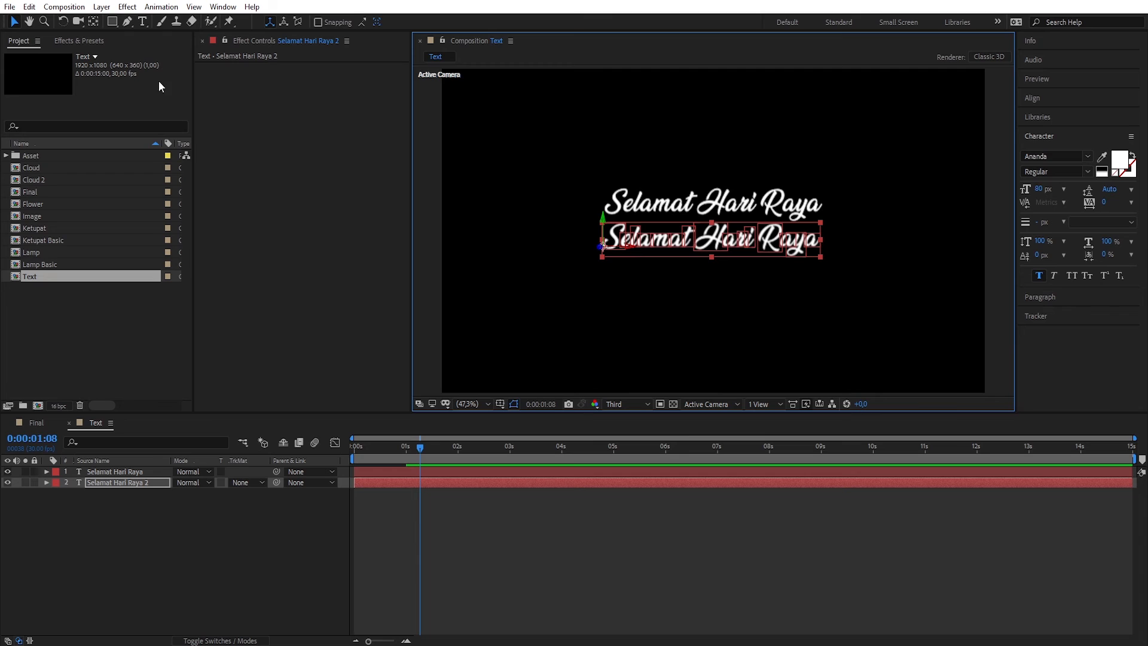
Replace the duplicated line's wording with "Idul Fitri"
{"action": "left_click", "coordinate": [144, 26]}
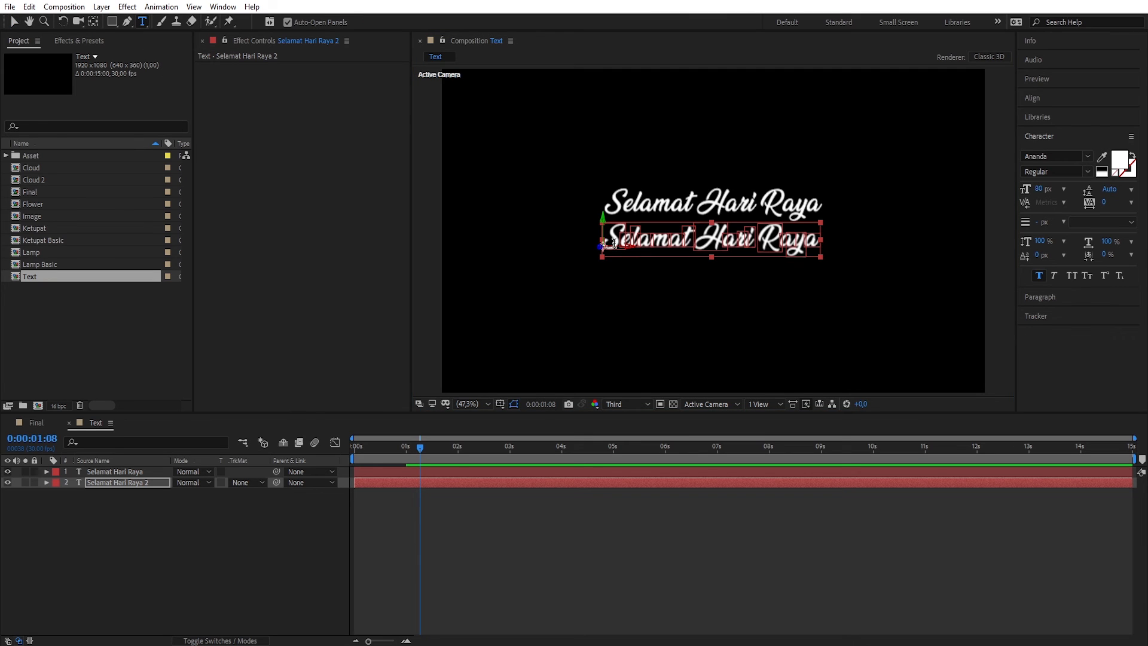
{"action": "left_click_drag", "start_coordinate": [617, 239], "coordinate": [845, 243]}
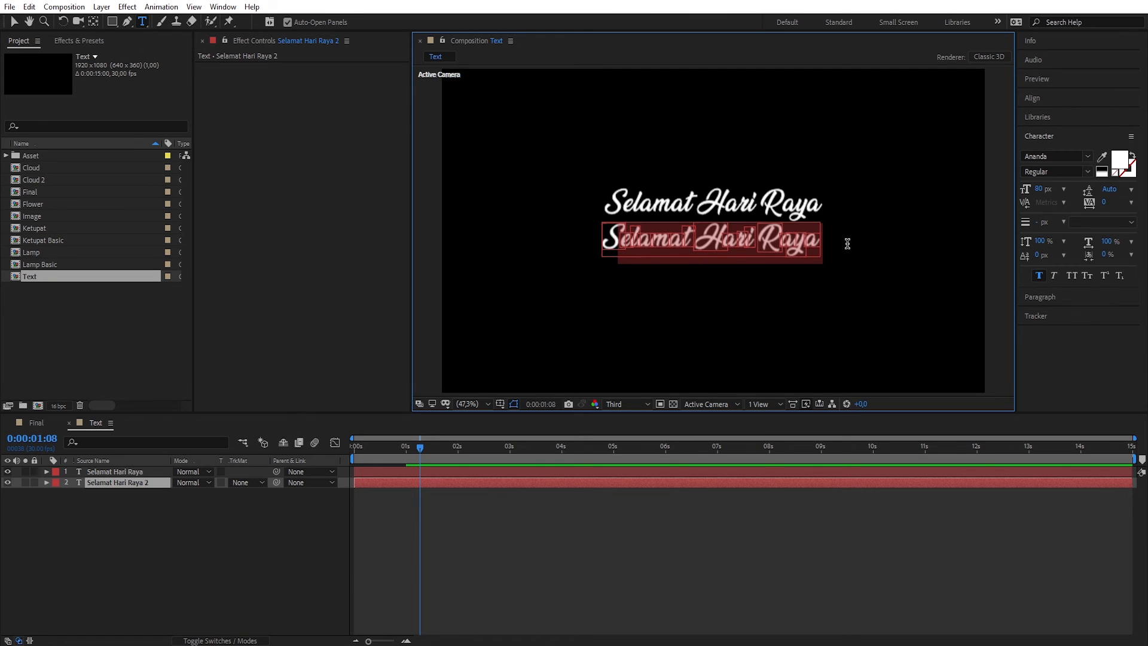
{"action": "key", "text": "BackSpace"}
{"action": "key", "text": "BackSpace"}
{"action": "type", "text": "I"}
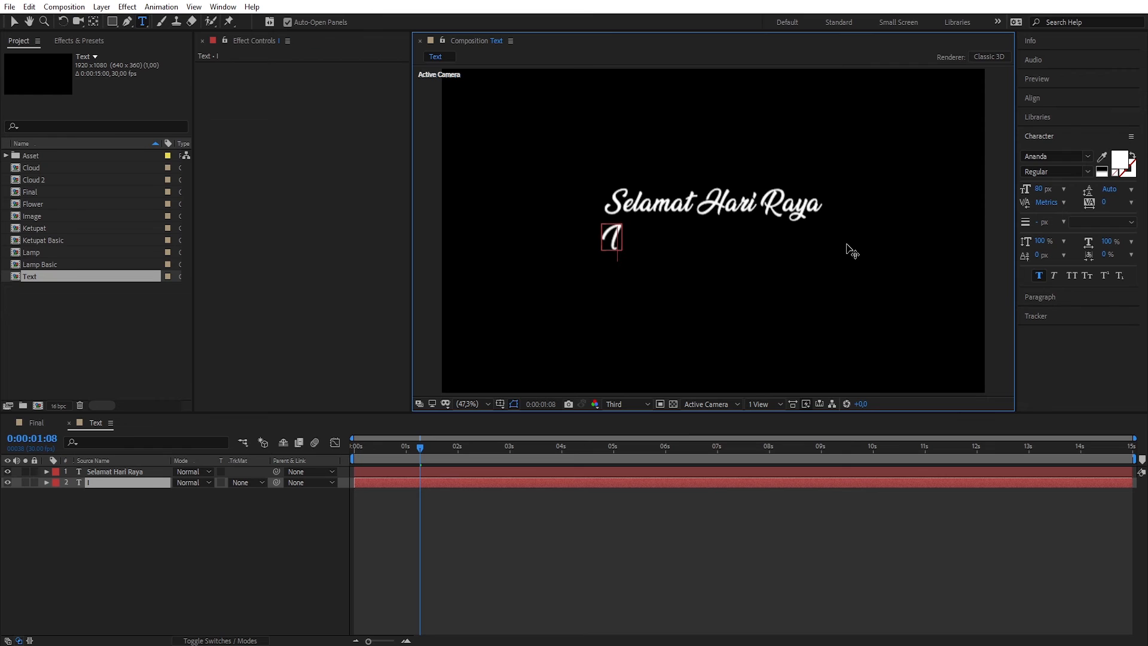
{"action": "type", "text": "dul Fitri"}
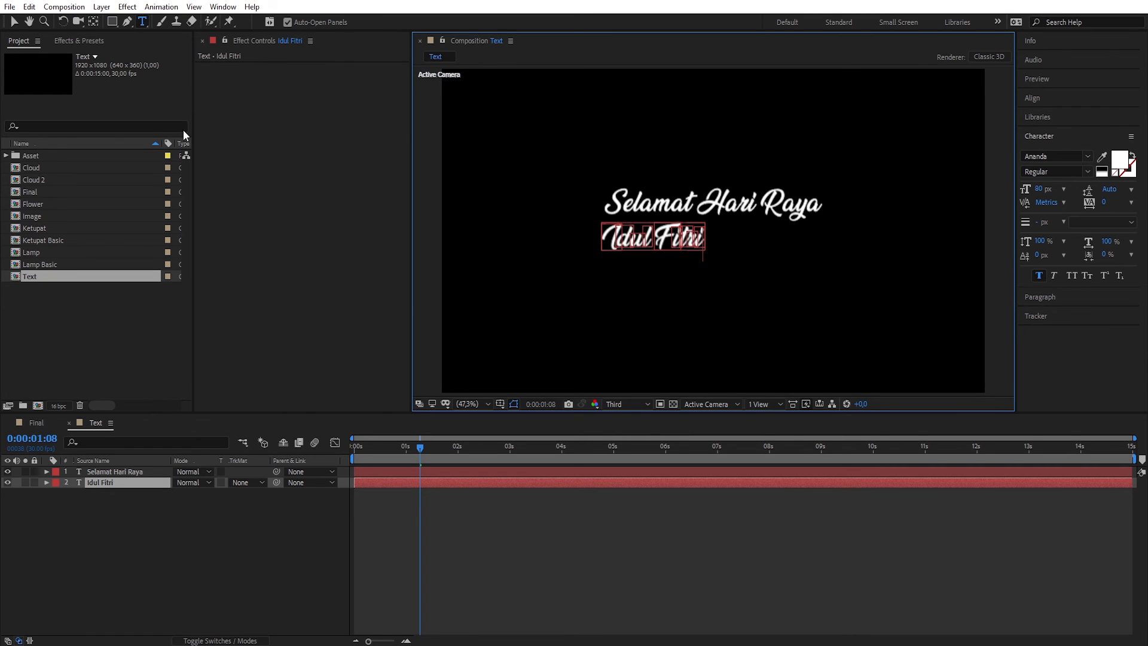
Move "Idul Fitri" sideways so it sits roughly centered beneath "Selamat Hari Raya"
{"action": "left_click", "coordinate": [13, 22]}
{"action": "left_click", "coordinate": [643, 242]}
{"action": "left_click_drag", "start_coordinate": [644, 245], "coordinate": [695, 245]}
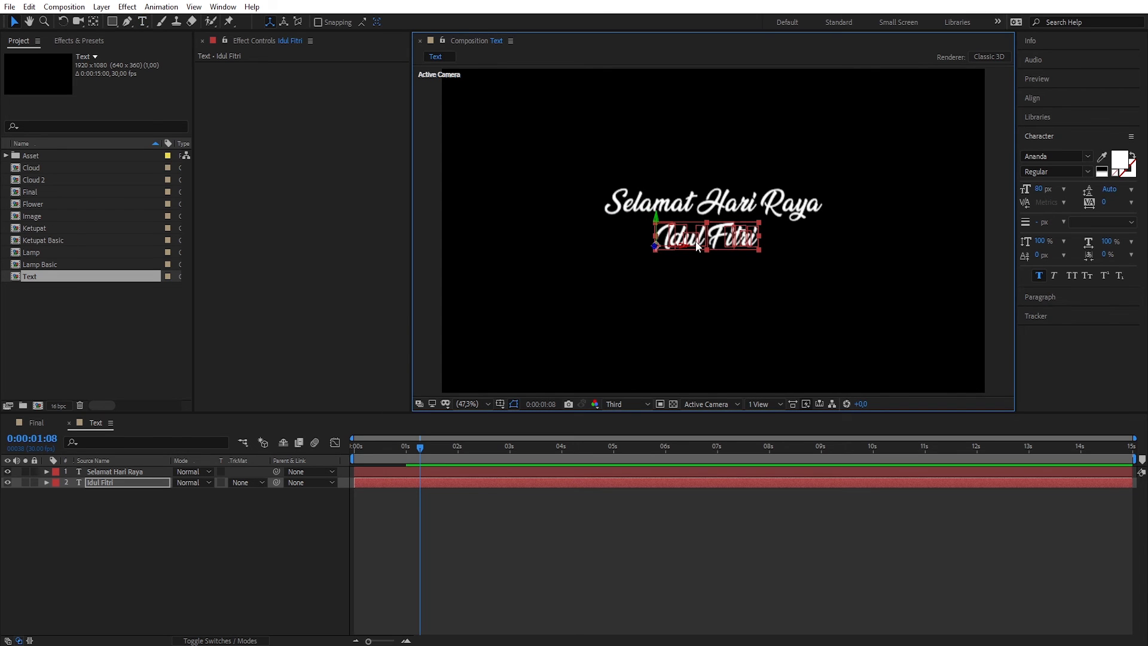
Preview the two-line greeting animation from the start of the Text composition
{"action": "key", "text": "Home"}
{"action": "left_click", "coordinate": [413, 525]}
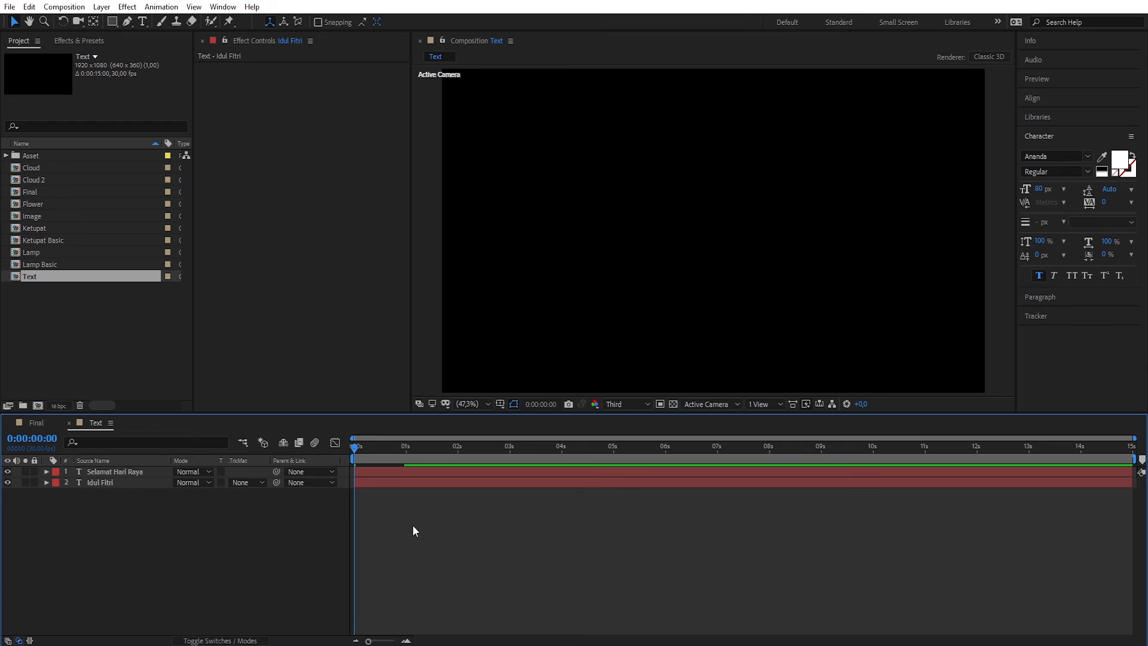
{"action": "key", "text": "space"}
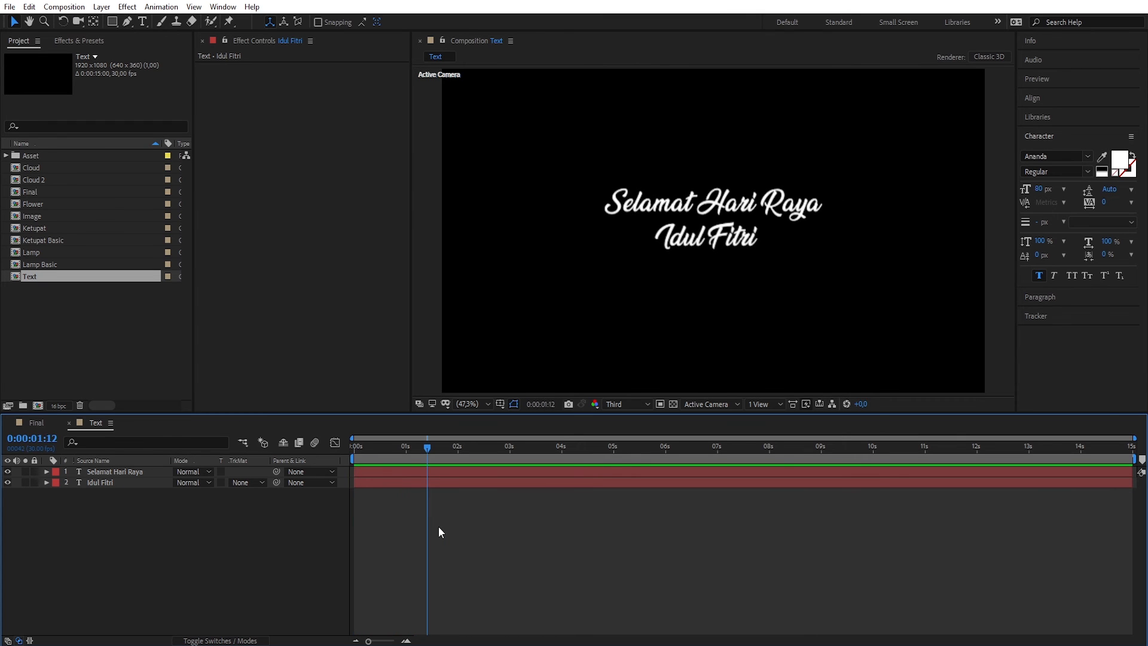
Close the Text composition and add it as the topmost layer in Final
{"action": "left_click", "coordinate": [67, 422]}
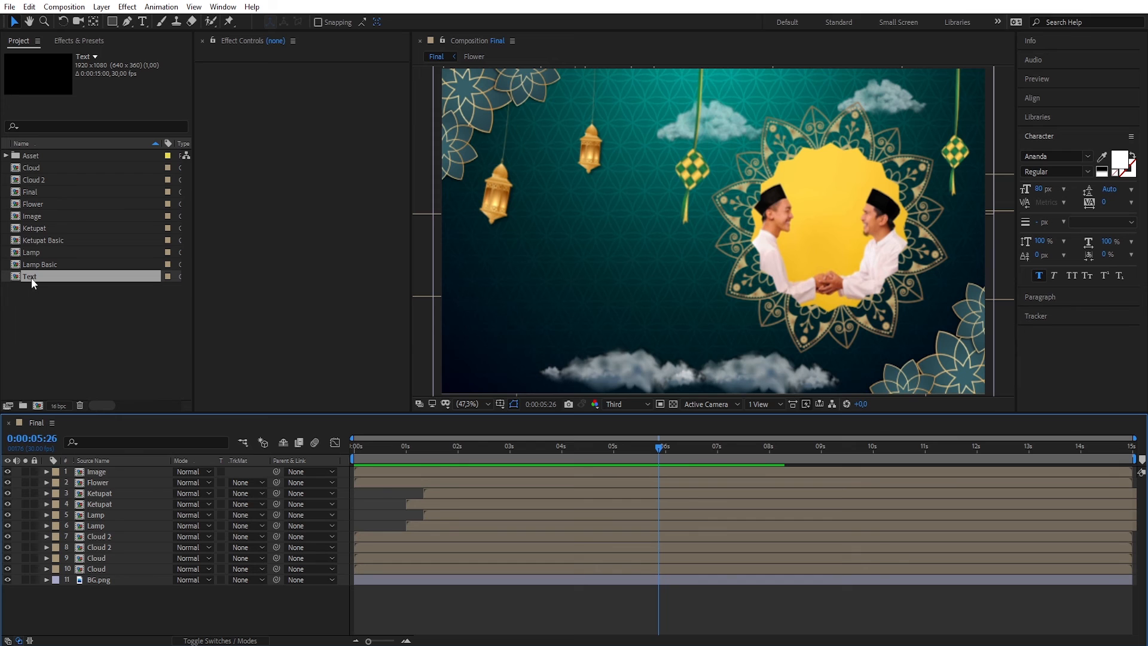
{"action": "left_click_drag", "start_coordinate": [30, 278], "coordinate": [95, 469]}
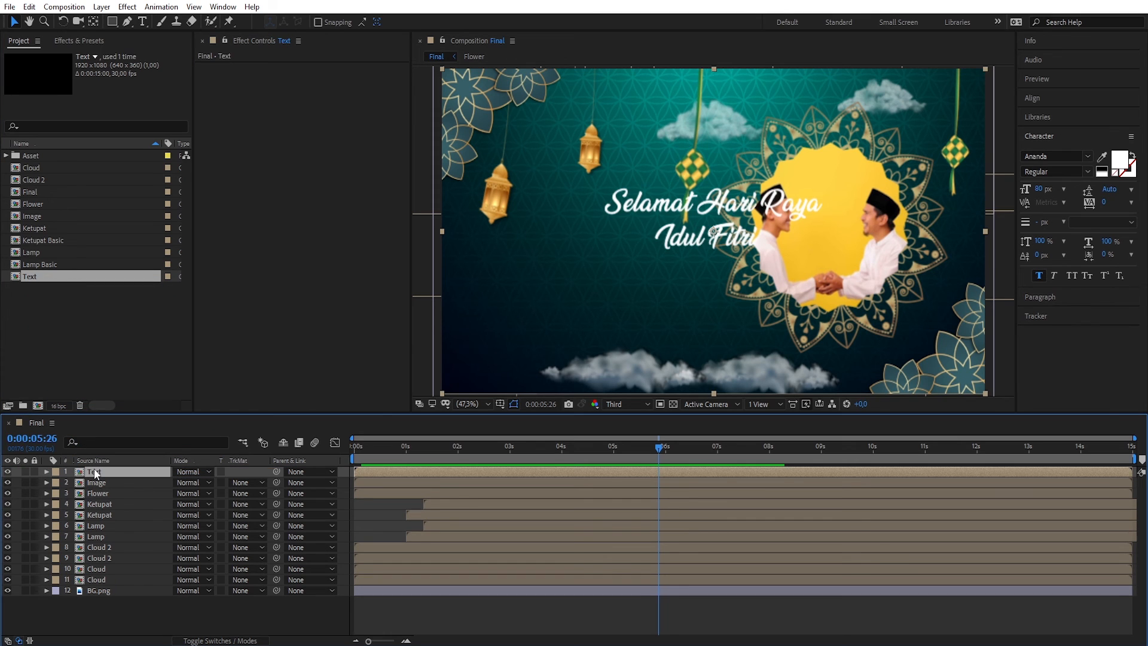
Move the Text layer to the empty area left of the mandala photo and apply Gradient Ramp to it
{"action": "left_click_drag", "start_coordinate": [626, 206], "coordinate": [527, 255]}
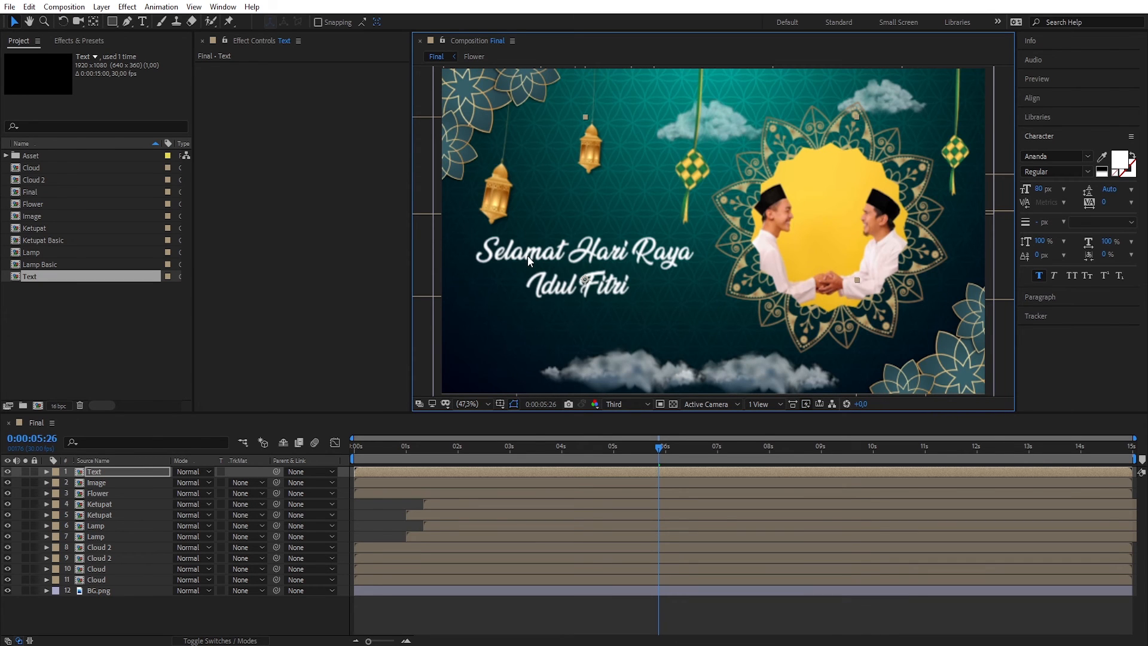
{"action": "left_click", "coordinate": [99, 474]}
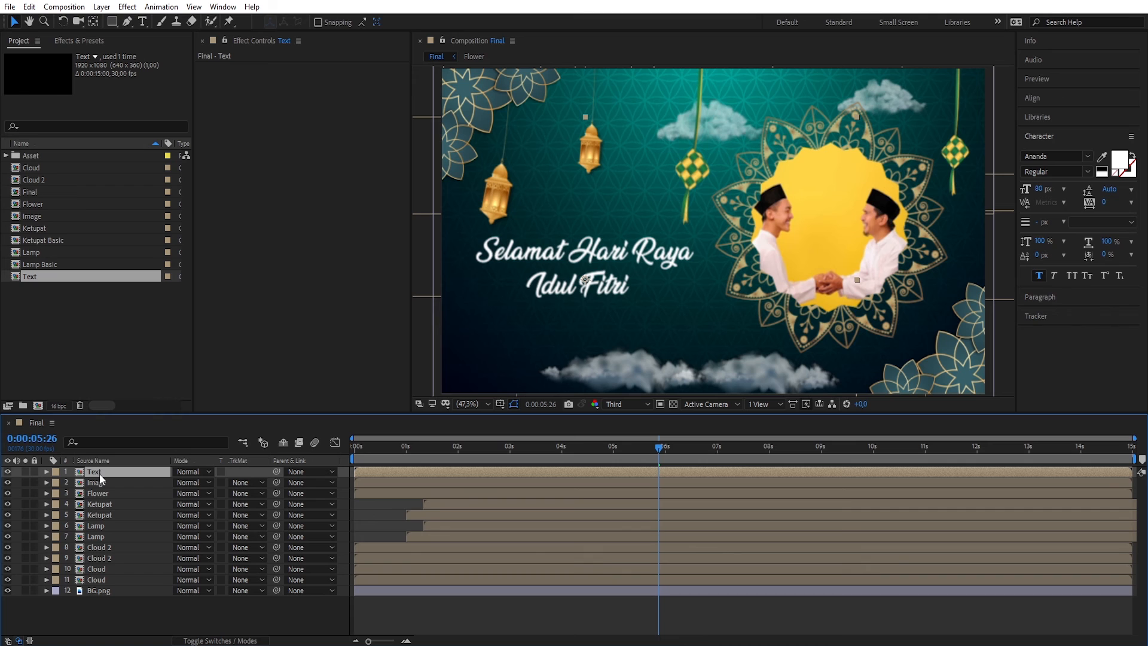
{"action": "left_click", "coordinate": [79, 39]}
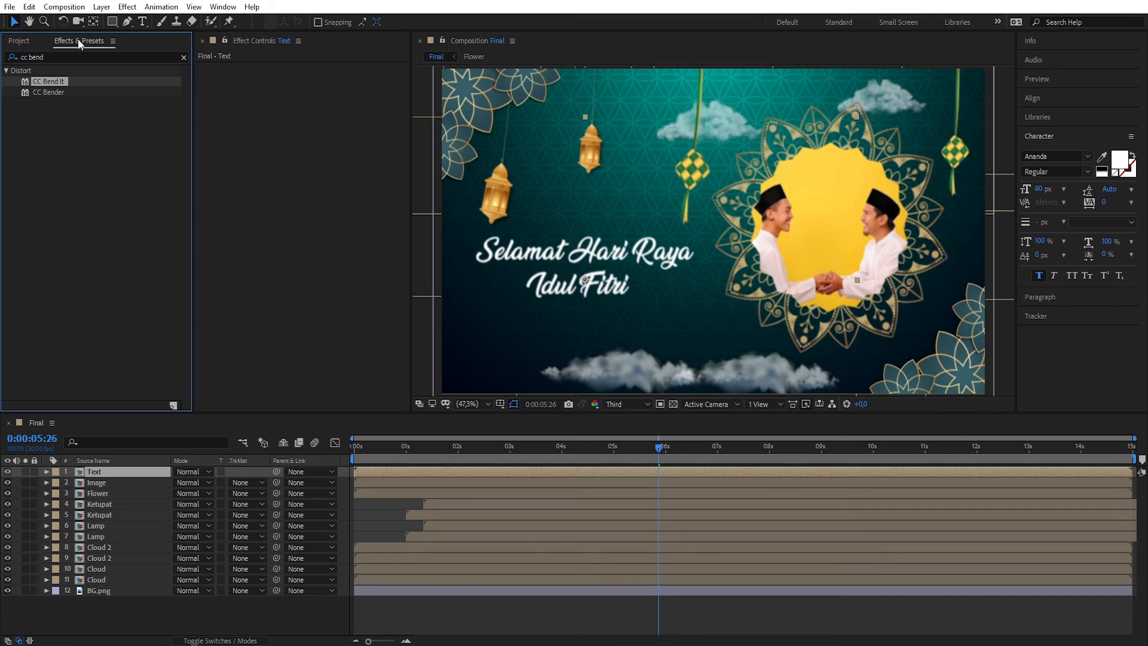
{"action": "left_click", "coordinate": [182, 55]}
{"action": "type", "text": "ramp"}
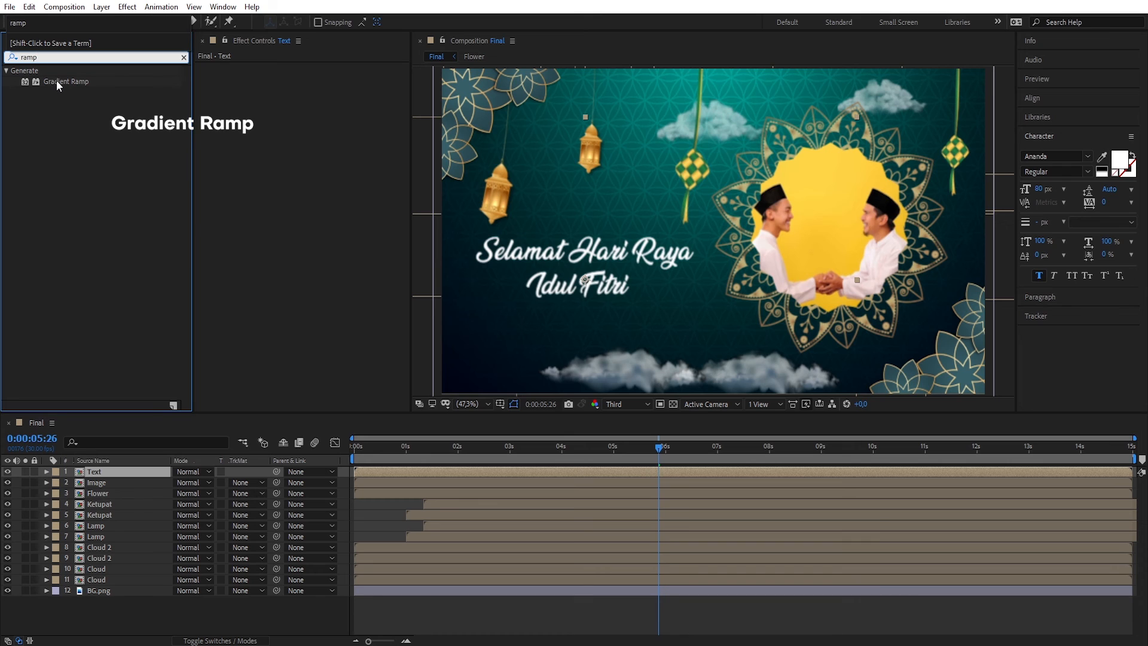
{"action": "left_click", "coordinate": [56, 80]}
{"action": "left_click", "coordinate": [56, 80]}
{"action": "left_click_drag", "start_coordinate": [57, 80], "coordinate": [310, 142]}
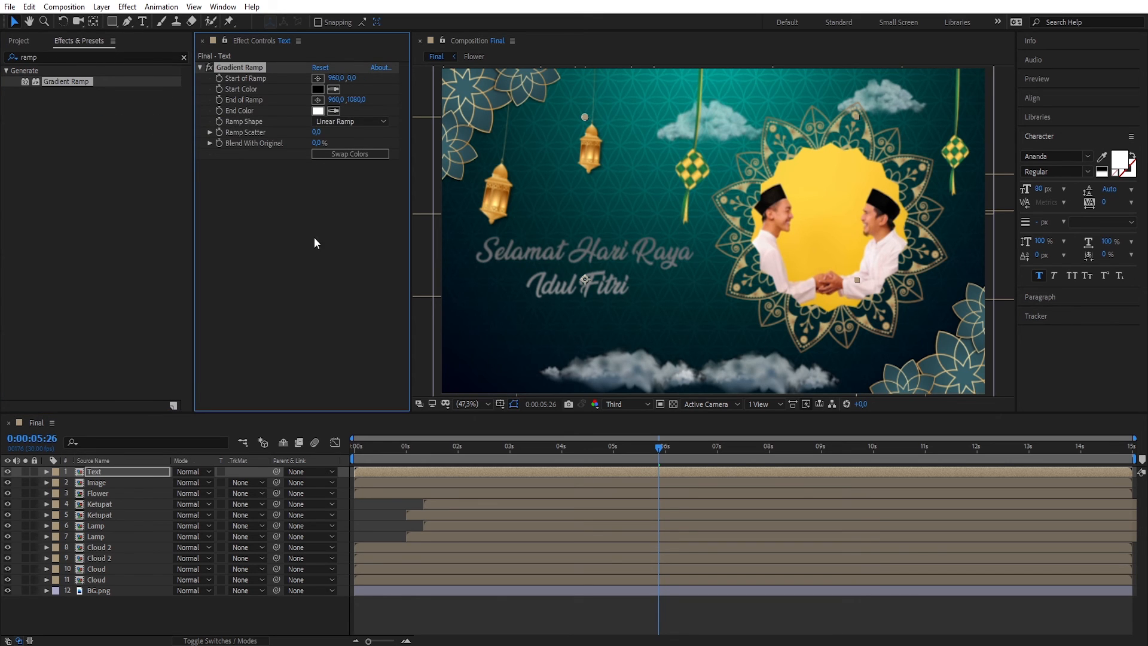
Reposition the Gradient Ramp's start point to about 676, 352 and its end point to about 940, 704, around the greeting
{"action": "scroll", "coordinate": [608, 225], "scroll_direction": "up", "scroll_amount": 1}
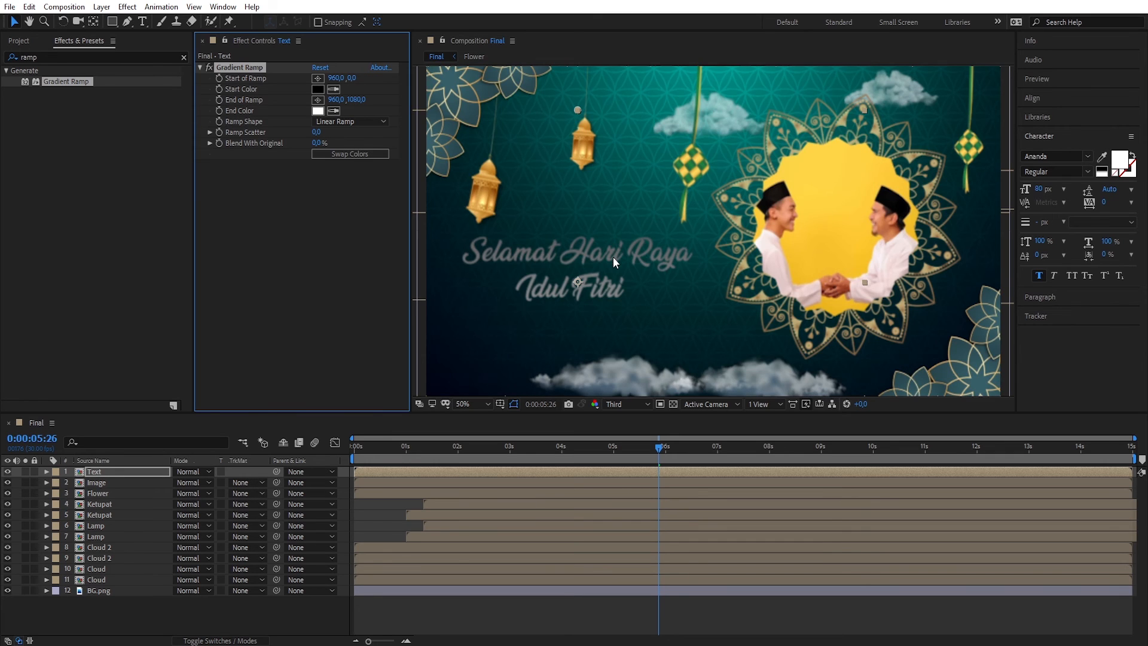
{"action": "scroll", "coordinate": [614, 262], "scroll_direction": "down", "scroll_amount": 2}
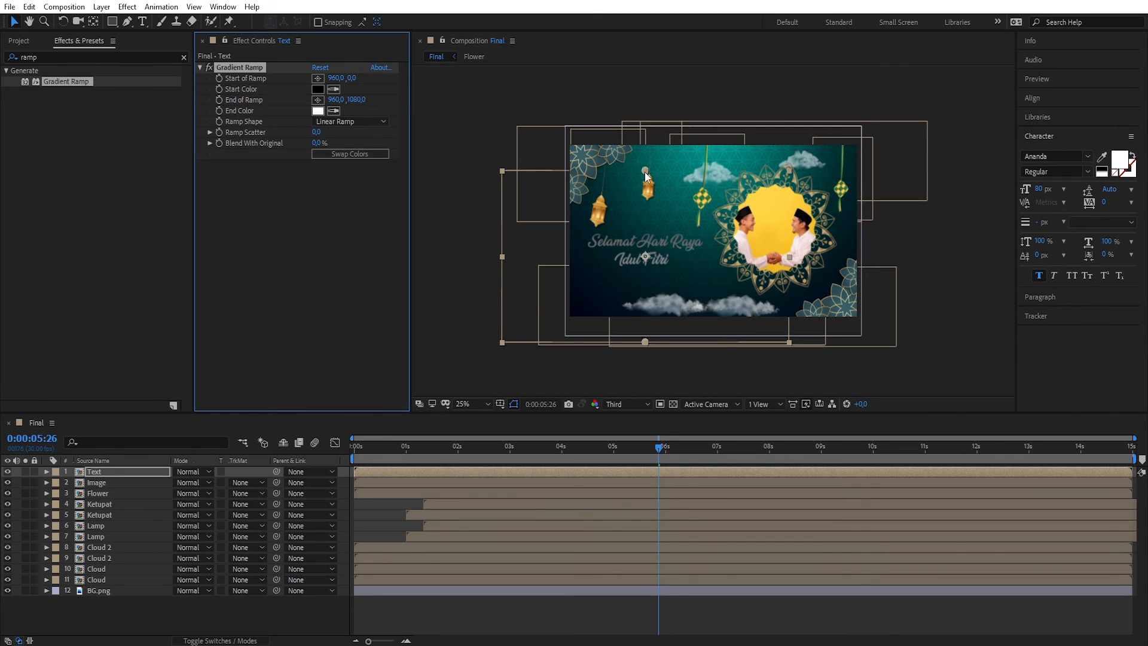
{"action": "left_click_drag", "start_coordinate": [644, 171], "coordinate": [603, 228]}
{"action": "left_click_drag", "start_coordinate": [645, 342], "coordinate": [638, 284]}
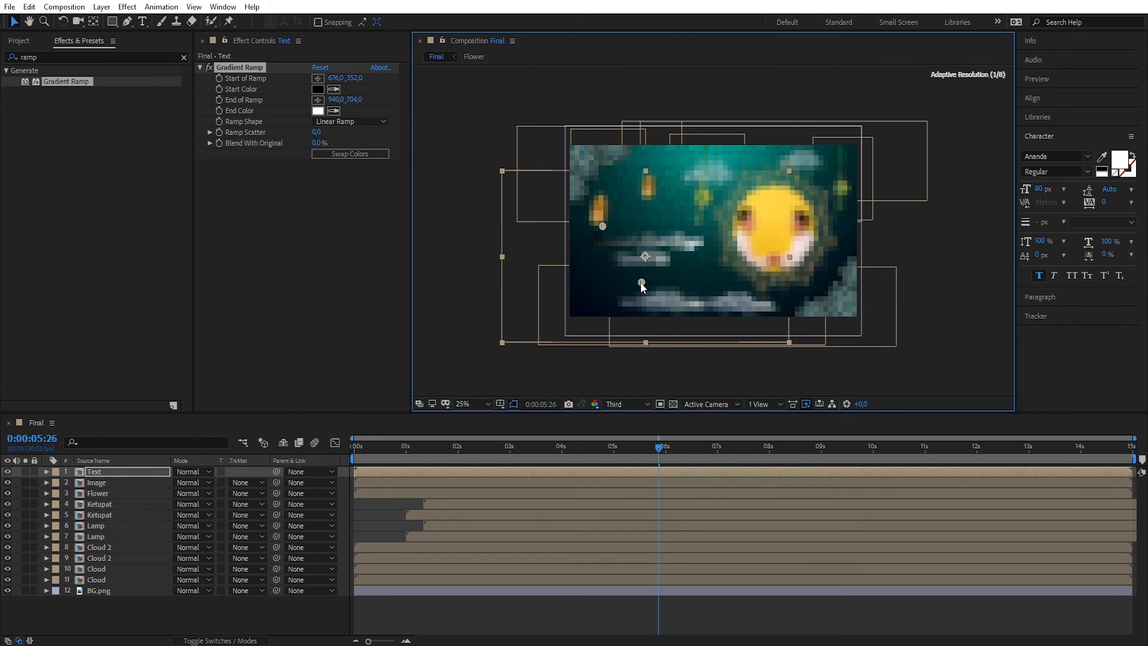
{"action": "left_click", "coordinate": [486, 403]}
{"action": "left_click", "coordinate": [485, 426]}
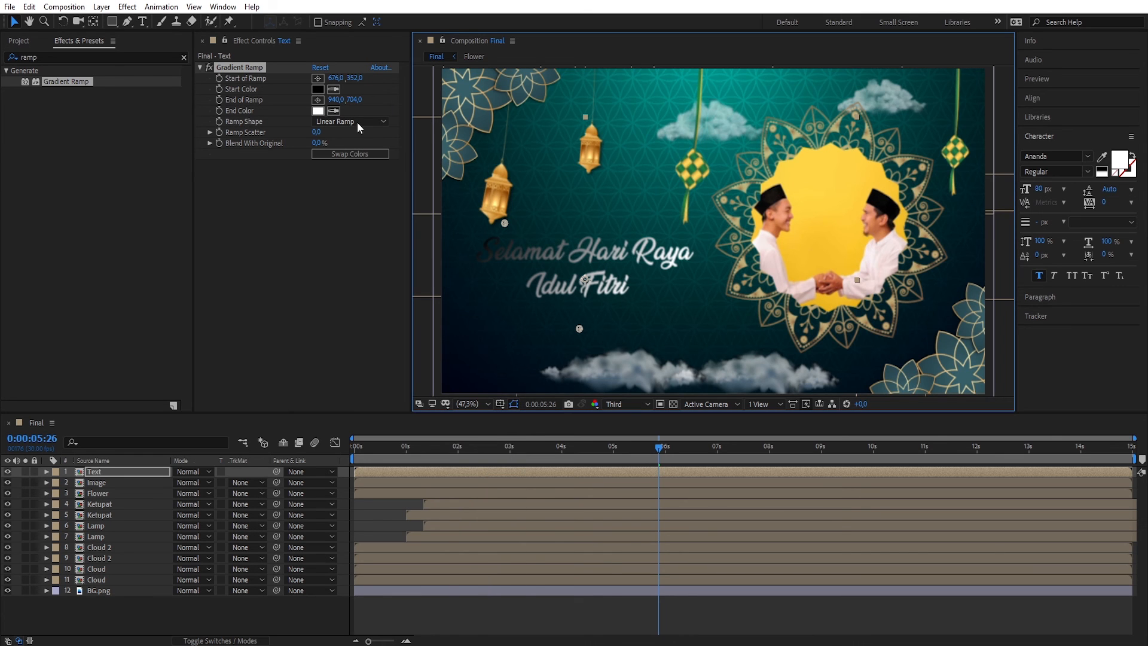
Sample the ramp's start color as golden brown and its end color as pale yellow from the upper lantern
{"action": "left_click", "coordinate": [334, 89]}
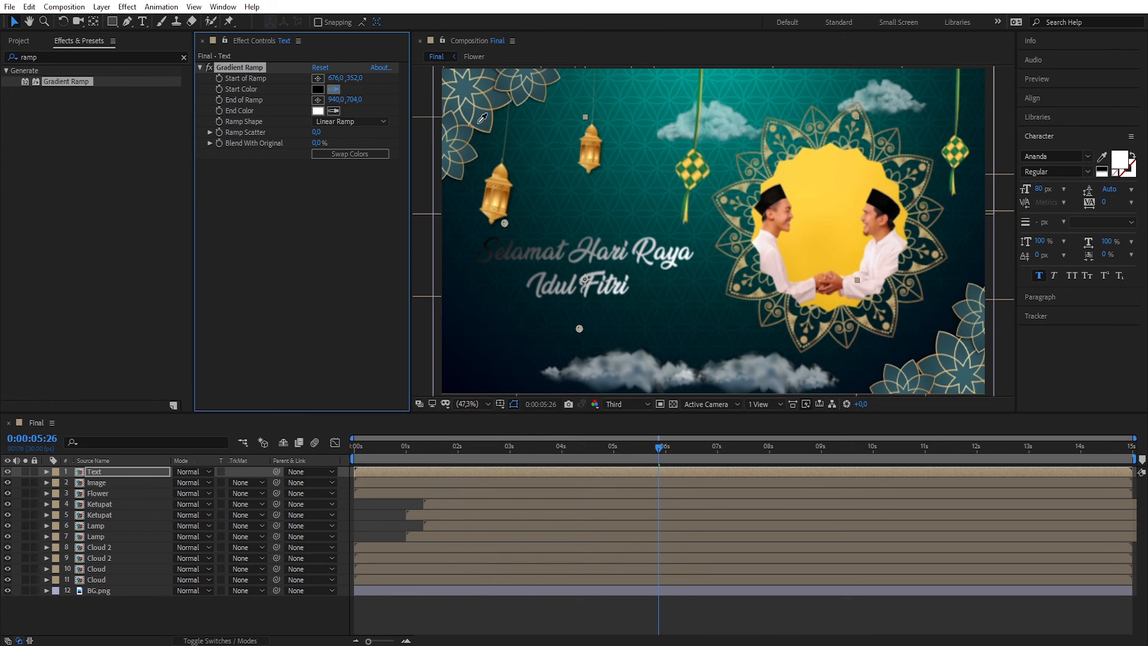
{"action": "left_click", "coordinate": [595, 133]}
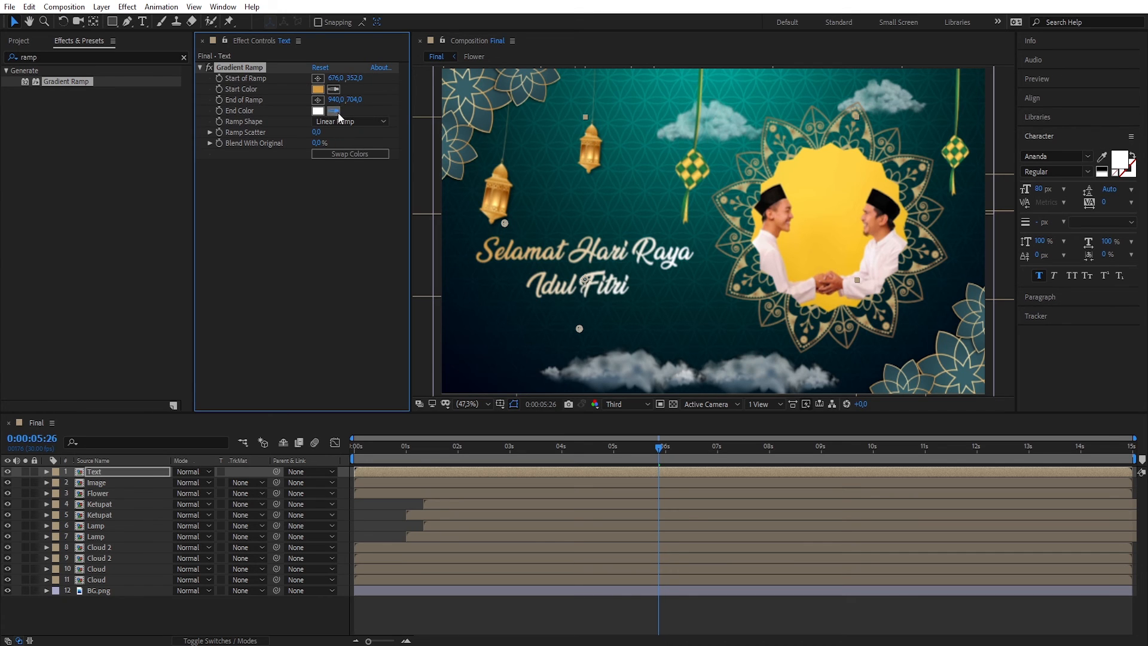
{"action": "left_click", "coordinate": [335, 110]}
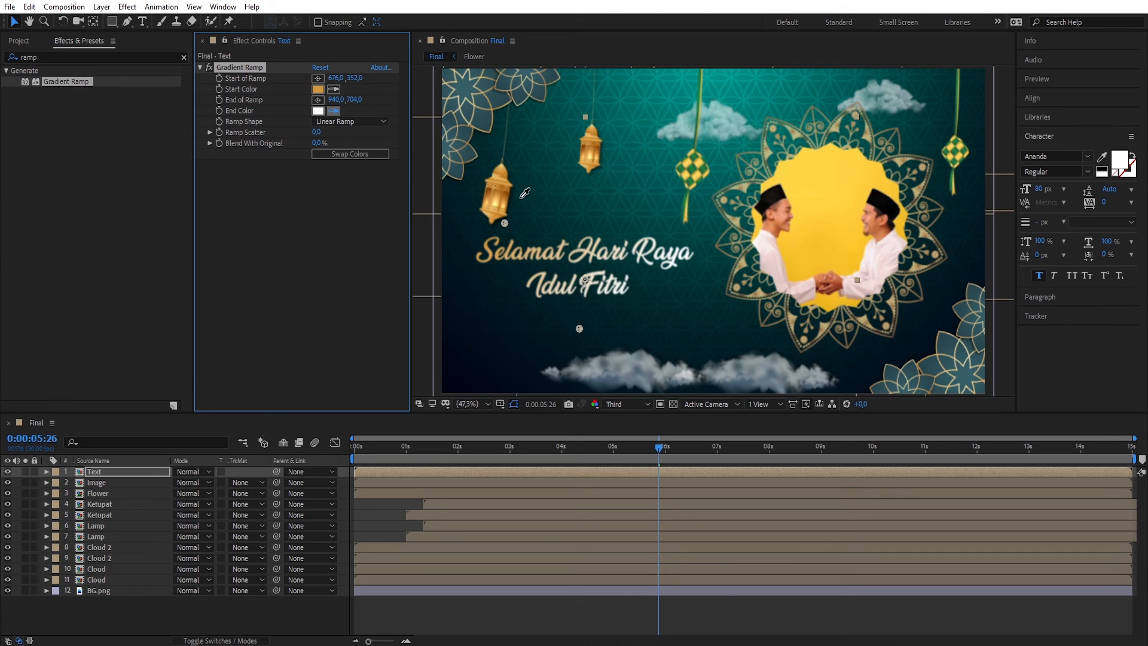
{"action": "left_click", "coordinate": [593, 153]}
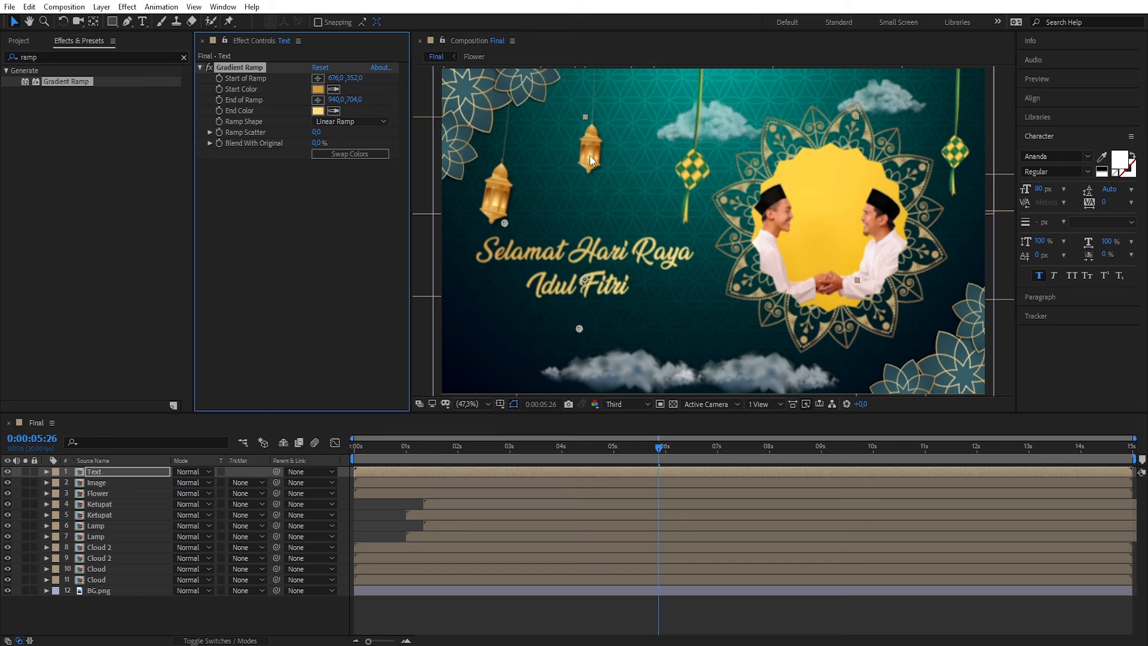
Change the ramp's start color to a brighter orange and lower its end point to about 933.7, 754.7
{"action": "left_click", "coordinate": [318, 89]}
{"action": "left_click_drag", "start_coordinate": [229, 157], "coordinate": [234, 144]}
{"action": "left_click", "coordinate": [370, 137]}
{"action": "left_click_drag", "start_coordinate": [580, 329], "coordinate": [579, 343]}
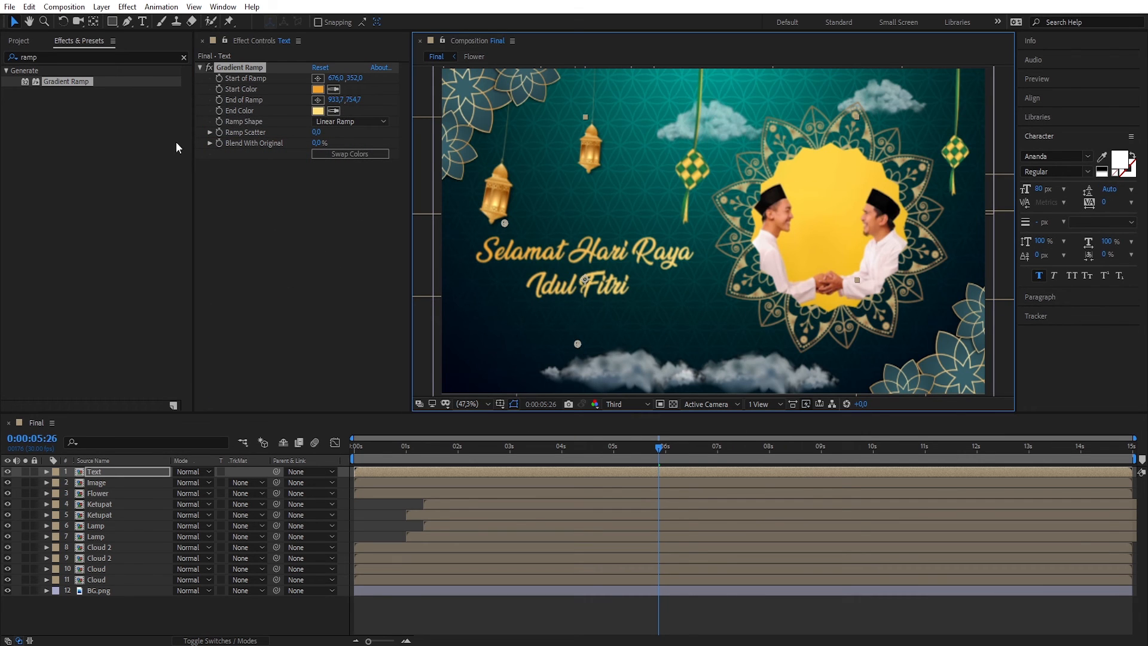
Find the CC Light Sweep effect and apply it to the Text layer
{"action": "left_click", "coordinate": [184, 57]}
{"action": "left_click", "coordinate": [101, 58]}
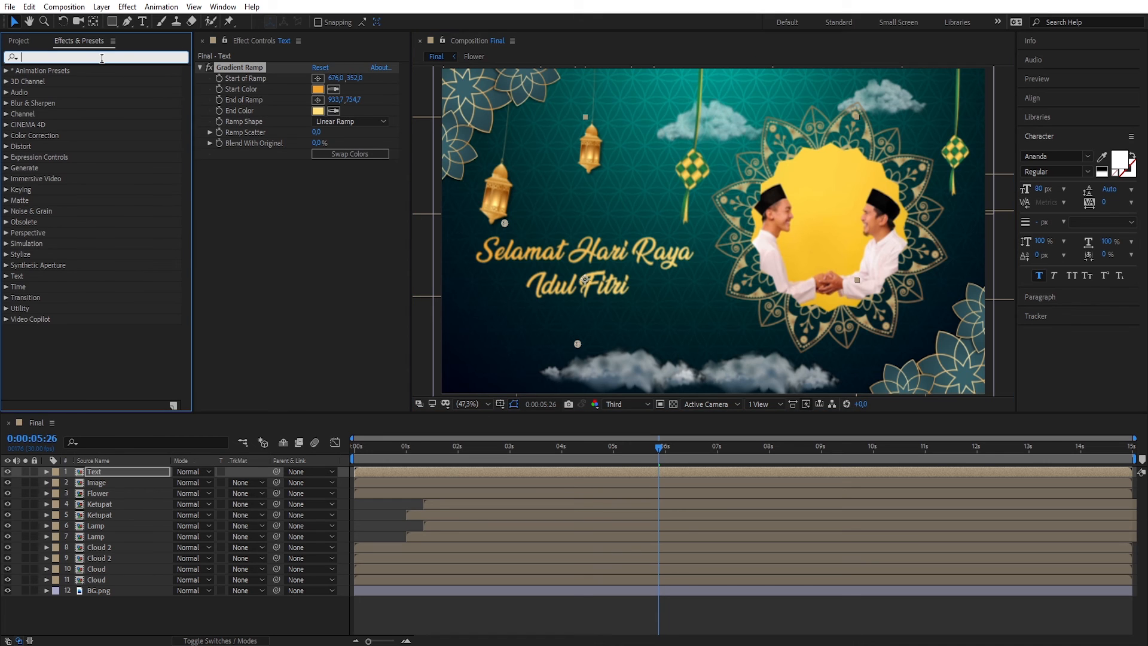
{"action": "type", "text": "li"}
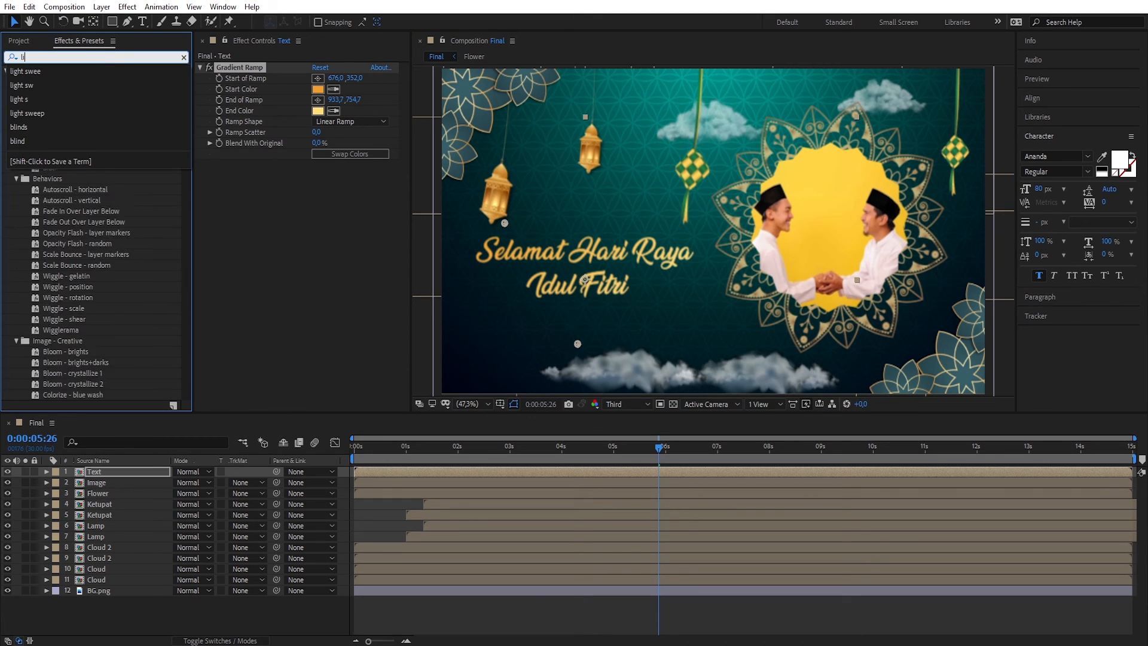
{"action": "type", "text": "ght swe"}
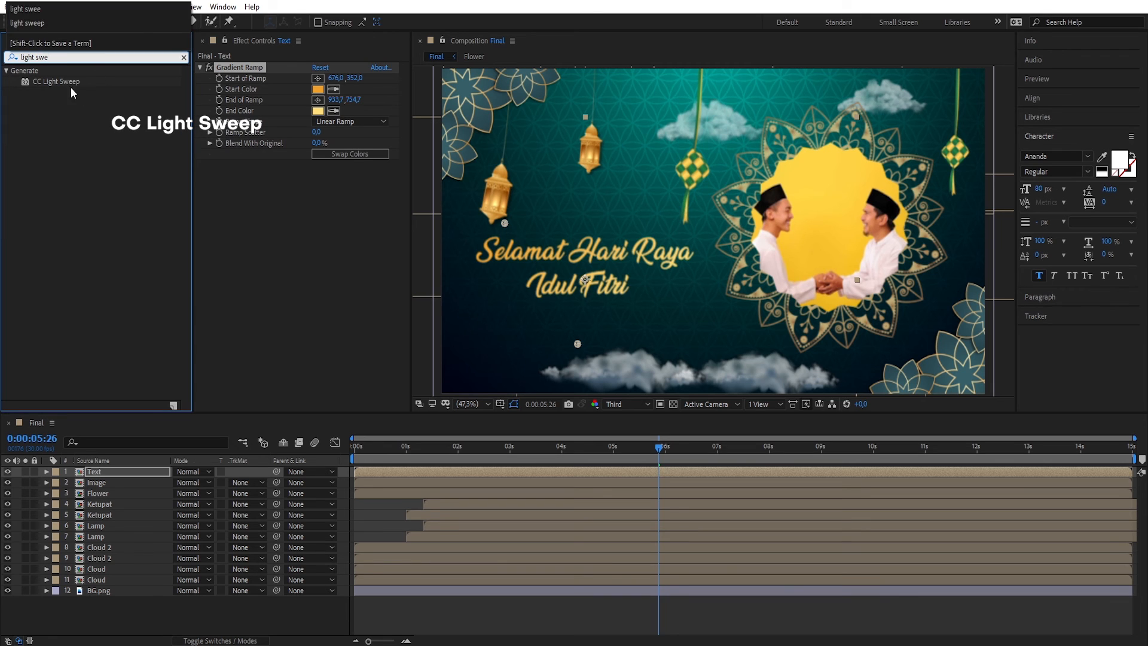
{"action": "left_click_drag", "start_coordinate": [71, 87], "coordinate": [275, 223]}
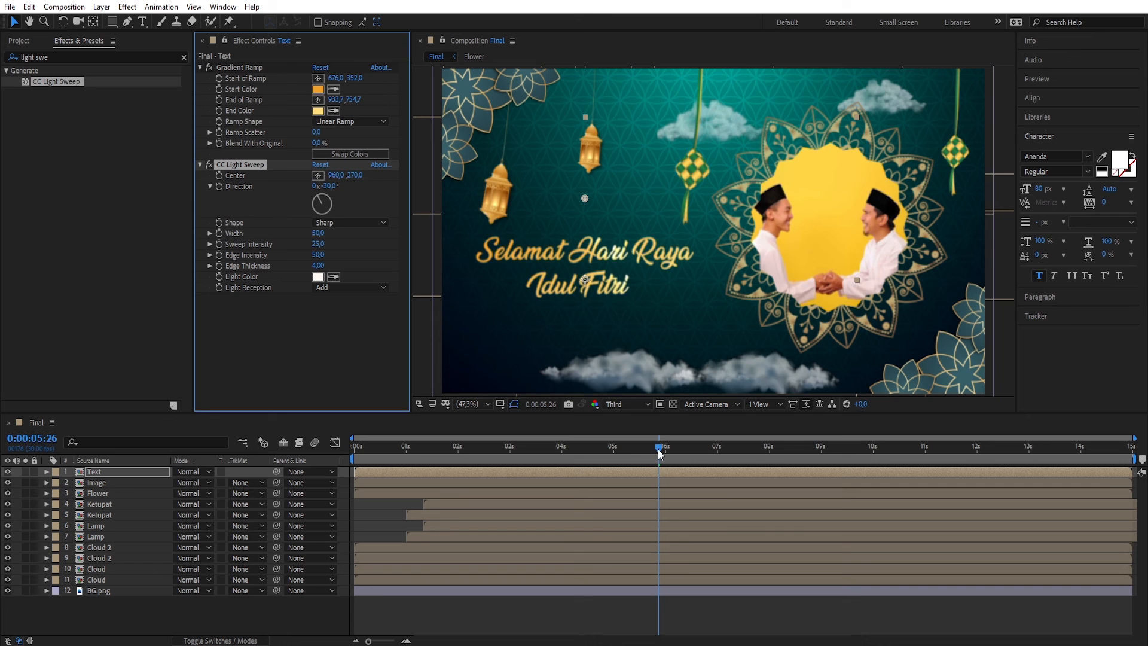
At 0:00:01:13, keyframe the light sweep's Center at about 450.6, 496.1, left of the greeting, and set its Direction to 25°
{"action": "left_click_drag", "start_coordinate": [657, 450], "coordinate": [429, 454]}
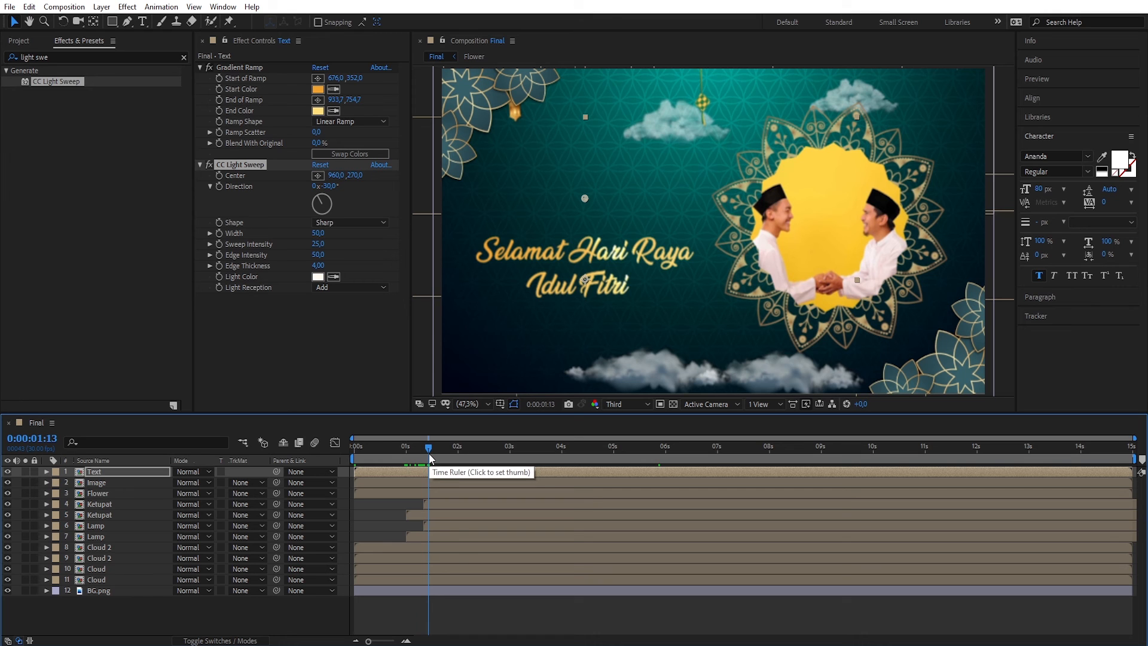
{"action": "left_click_drag", "start_coordinate": [584, 198], "coordinate": [439, 264]}
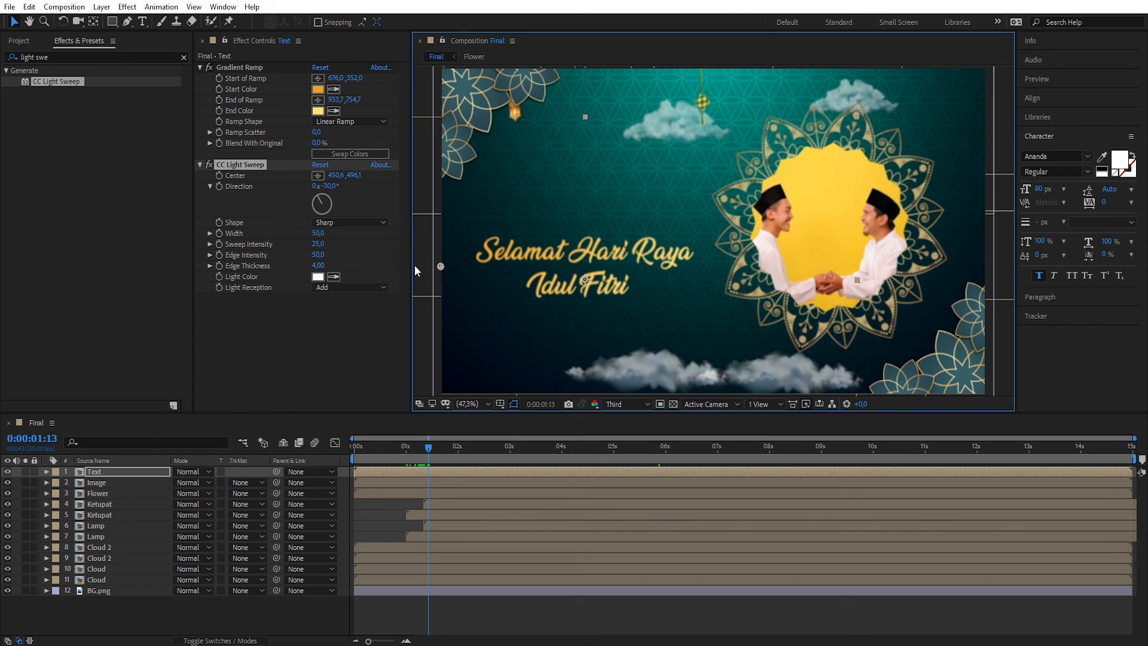
{"action": "left_click_drag", "start_coordinate": [329, 201], "coordinate": [328, 199]}
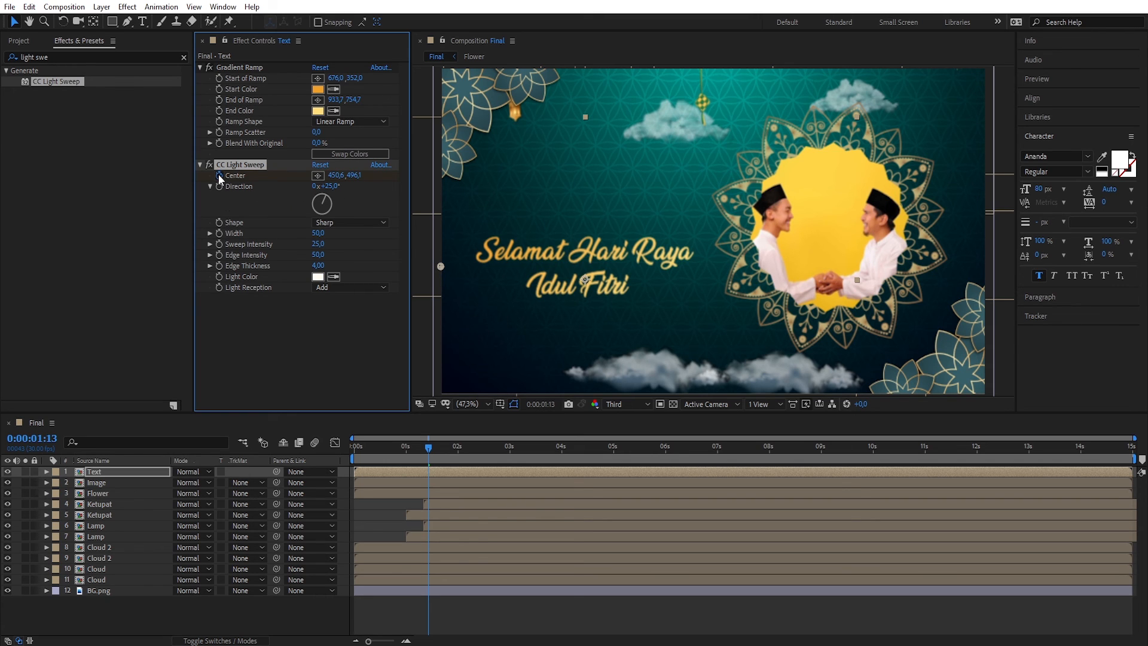
At 0:00:03:28, keyframe the light sweep's Center at about 1543.3, 498.3, past the greeting's right end, and preview the sweep
{"action": "left_click", "coordinate": [428, 448]}
{"action": "left_click_drag", "start_coordinate": [428, 448], "coordinate": [558, 457]}
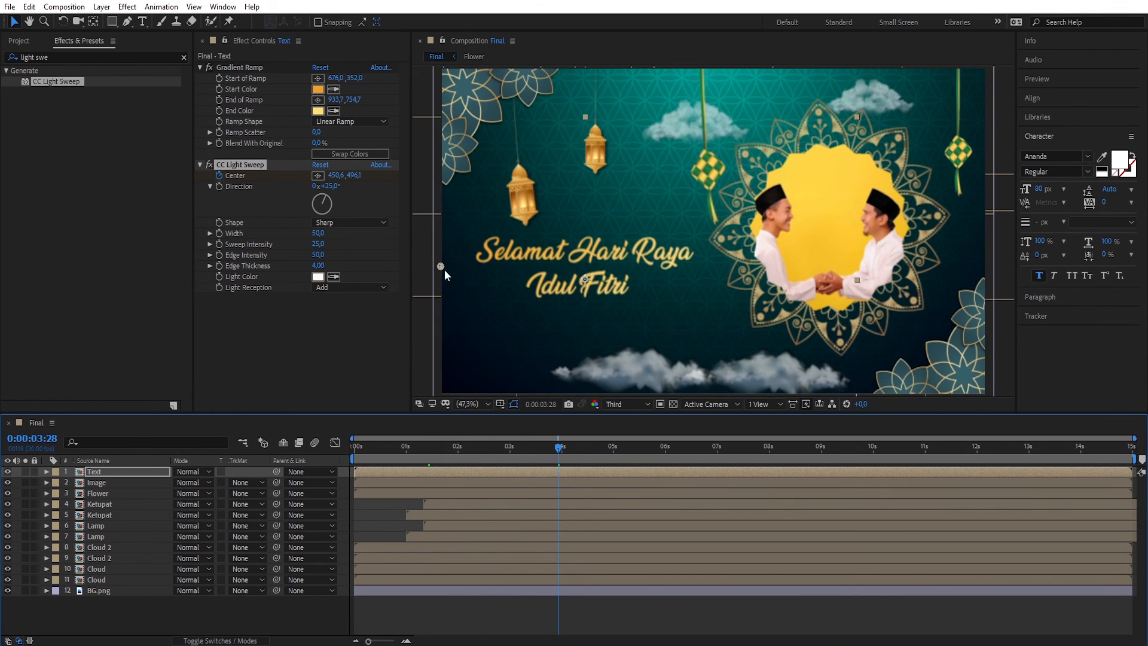
{"action": "left_click_drag", "start_coordinate": [440, 267], "coordinate": [749, 268]}
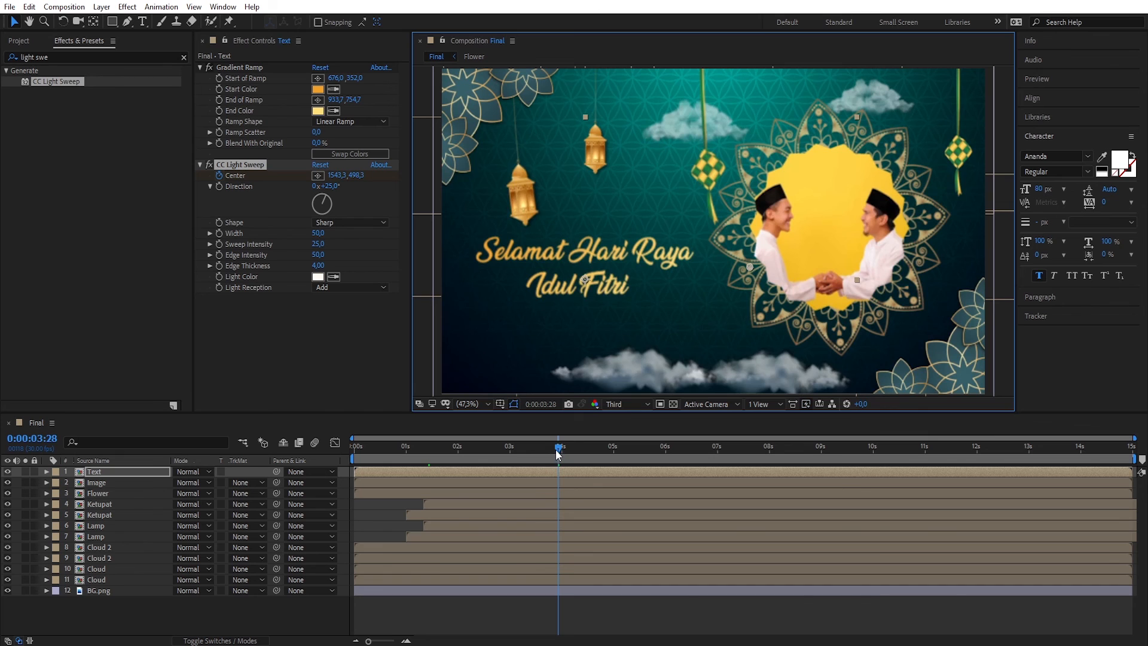
{"action": "left_click_drag", "start_coordinate": [557, 452], "coordinate": [373, 459]}
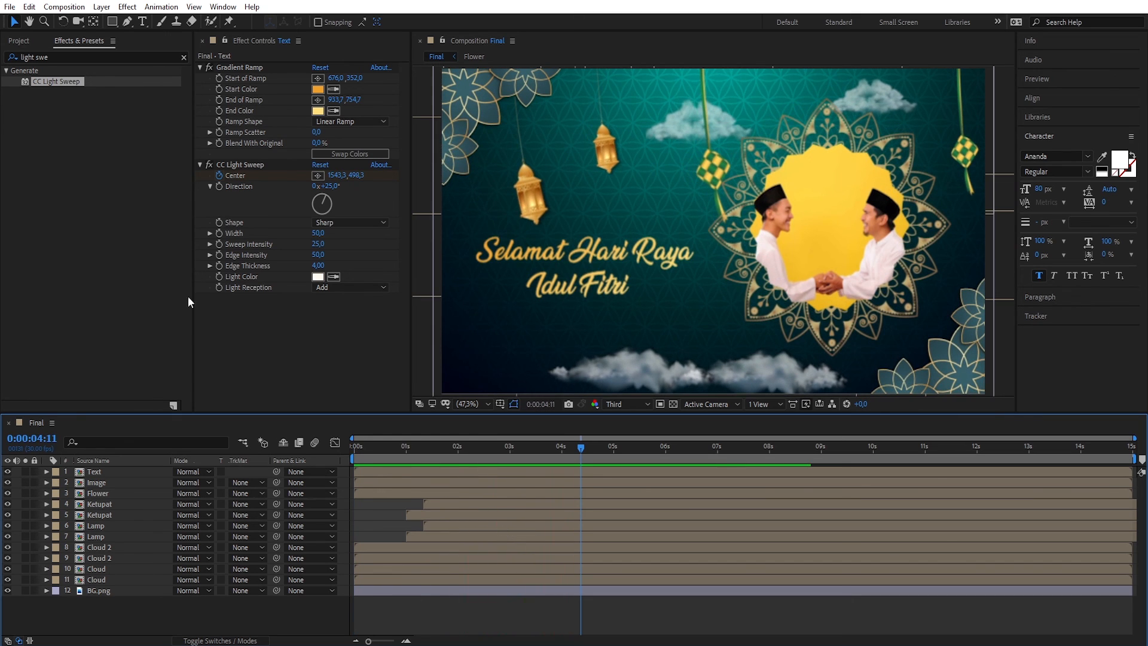
Draw a paragraph text box beneath "Idul Fitri", about as wide as the "Selamat Hari Raya" line
{"action": "left_click", "coordinate": [19, 42]}
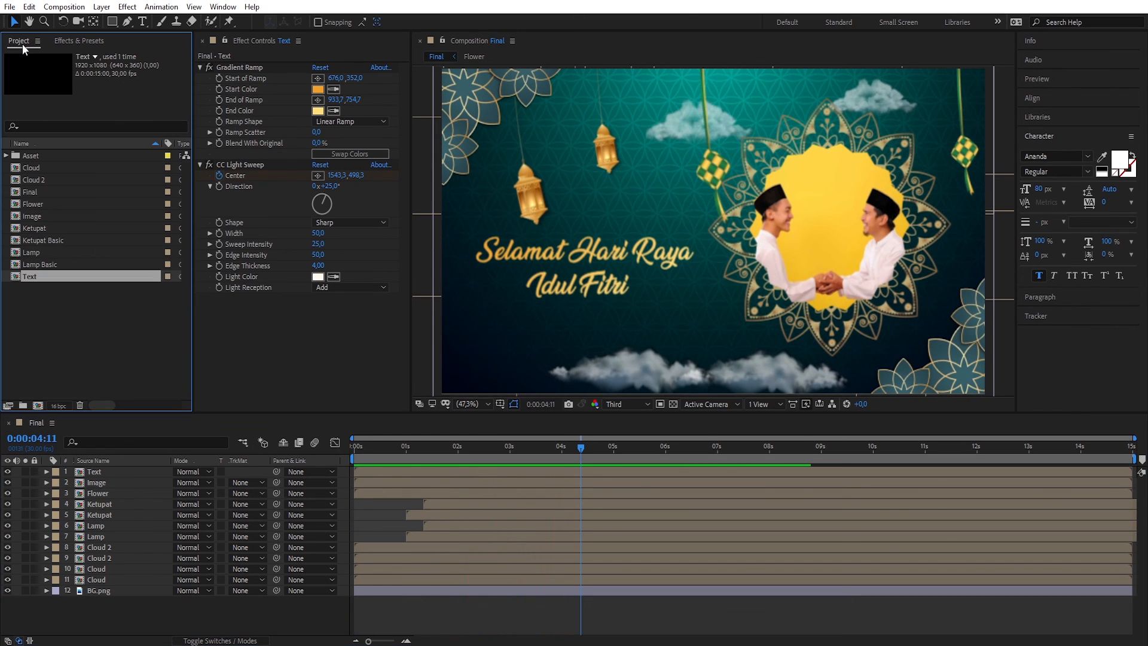
{"action": "left_click", "coordinate": [68, 321]}
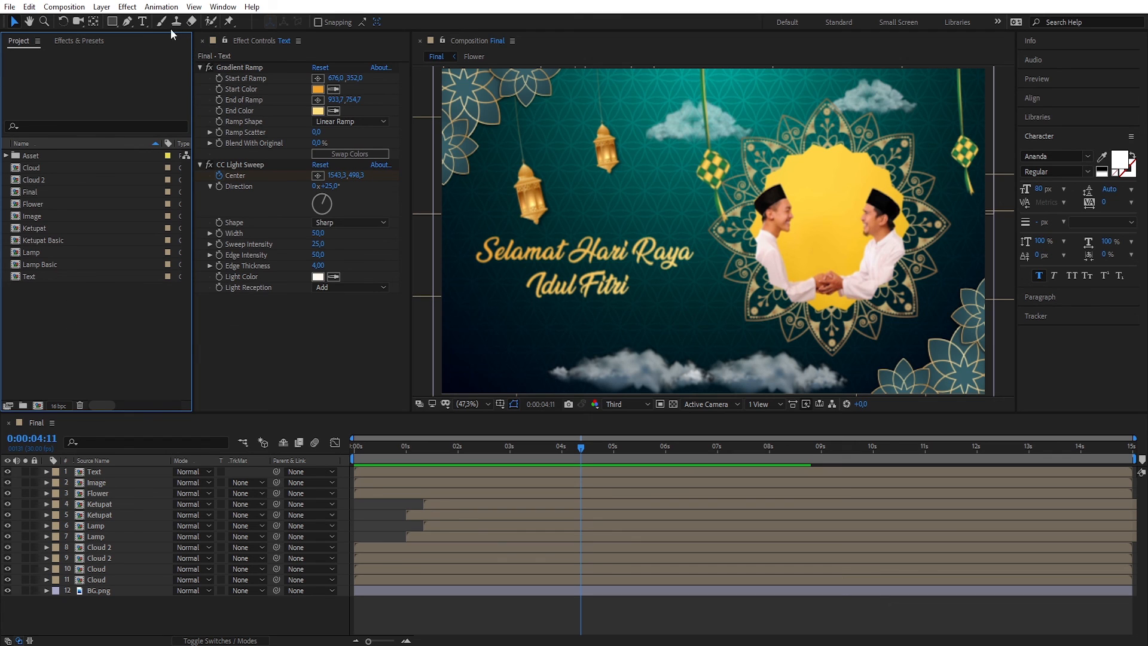
{"action": "left_click", "coordinate": [142, 22]}
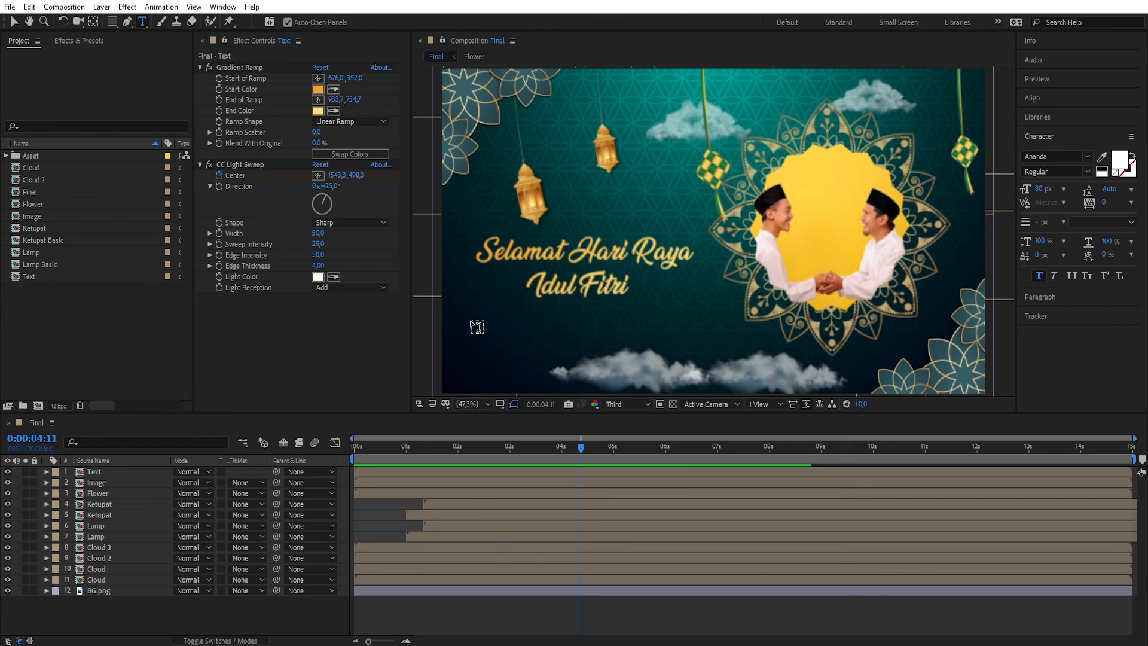
{"action": "left_click_drag", "start_coordinate": [472, 312], "coordinate": [692, 352]}
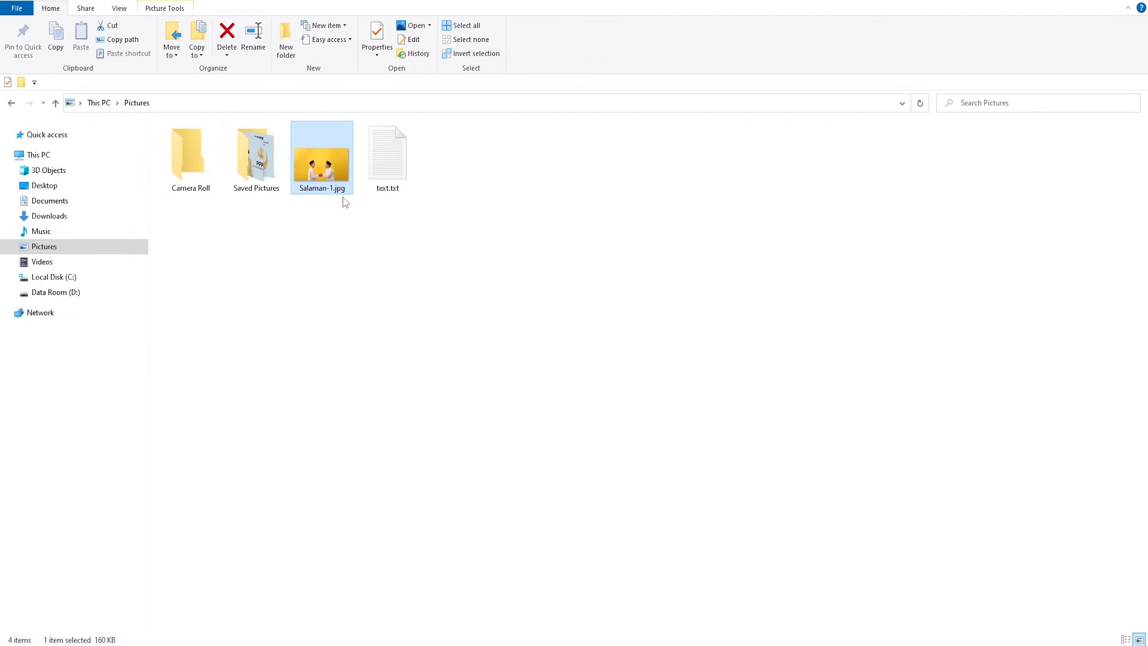
Switch to File Explorer, open text.txt in Pictures, copy its entire message and close the file
{"action": "double_click", "coordinate": [387, 164]}
{"action": "left_click_drag", "start_coordinate": [635, 116], "coordinate": [453, 85]}
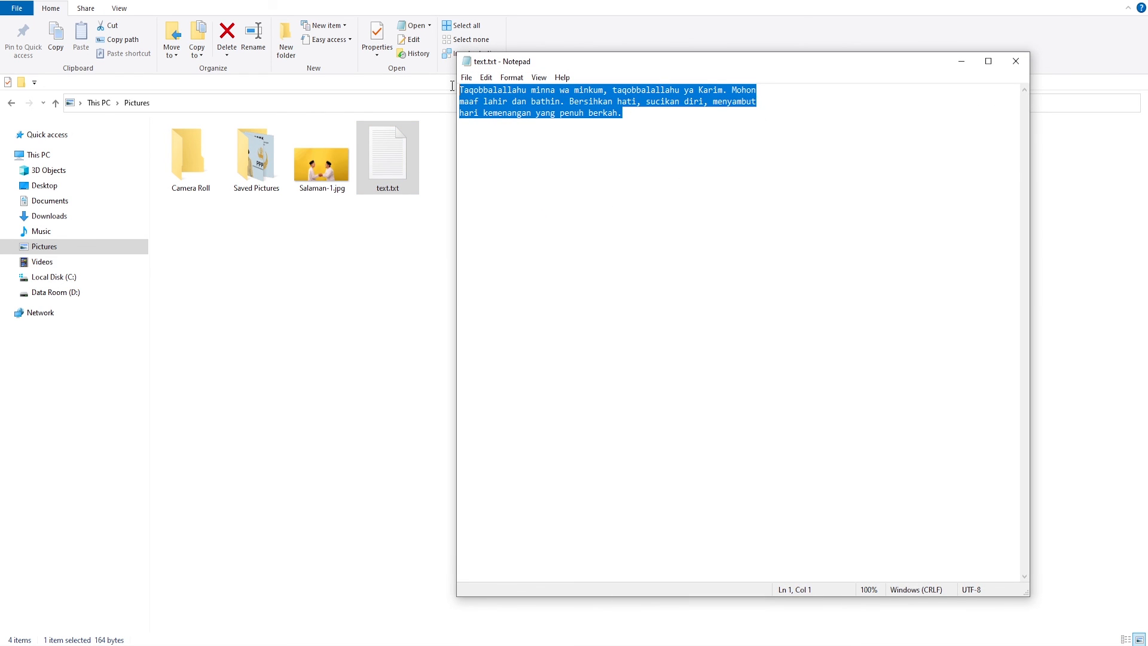
{"action": "right_click", "coordinate": [536, 98]}
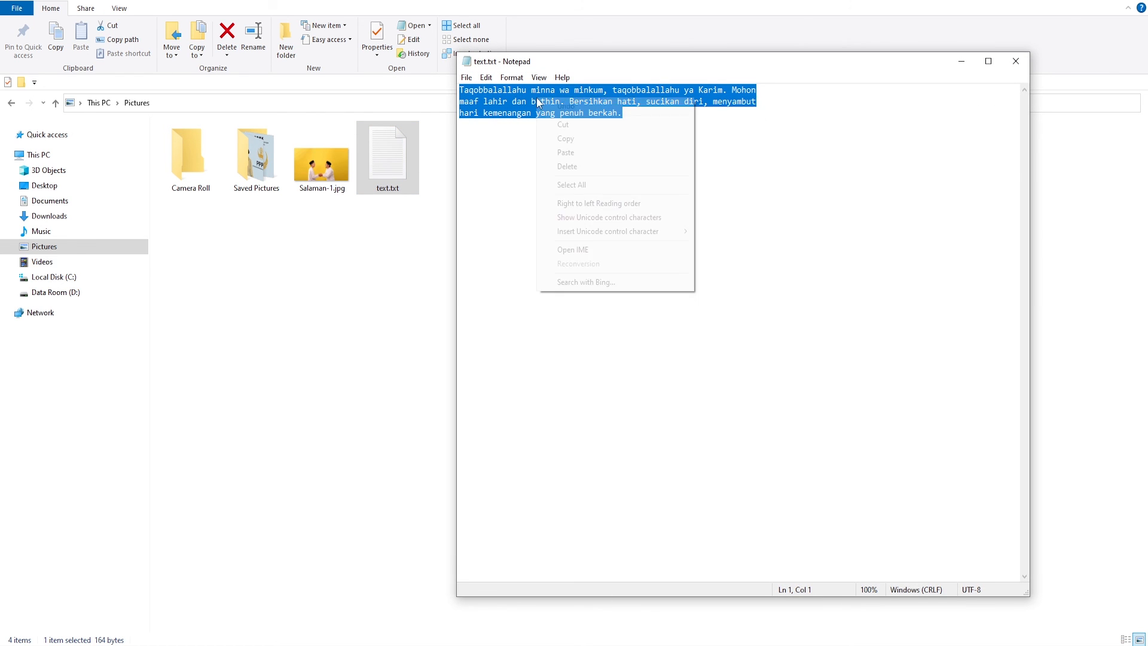
{"action": "left_click", "coordinate": [576, 138]}
{"action": "left_click", "coordinate": [1015, 62]}
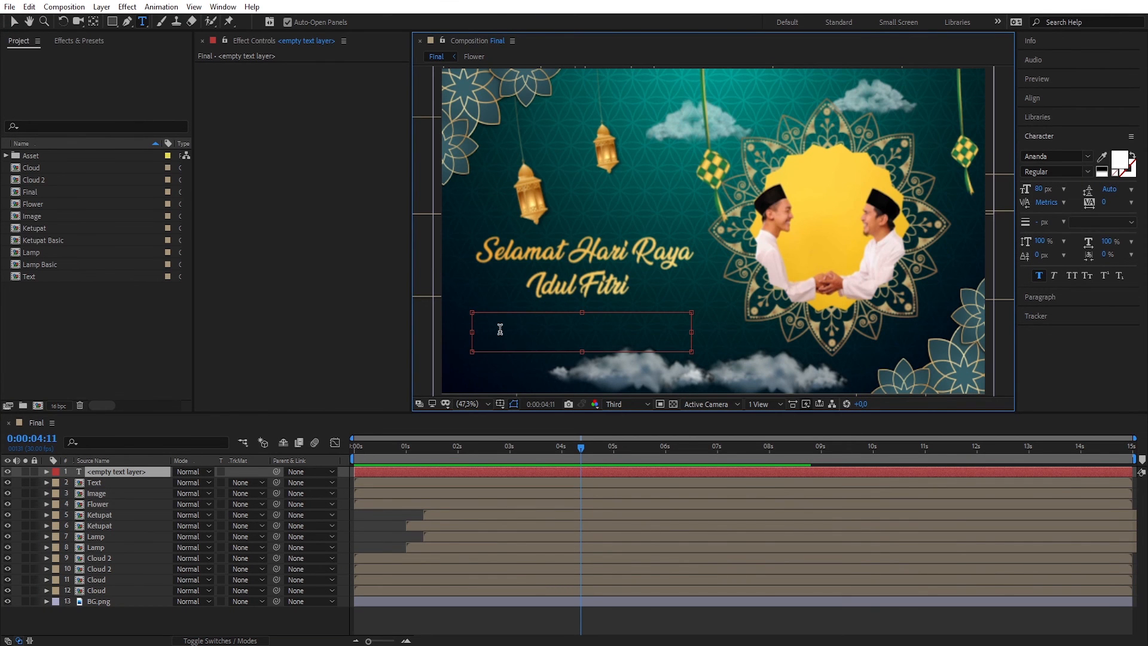
Paste the copied message into the paragraph box in After Effects and set its font size to 28 px
{"action": "key", "text": "ctrl+v"}
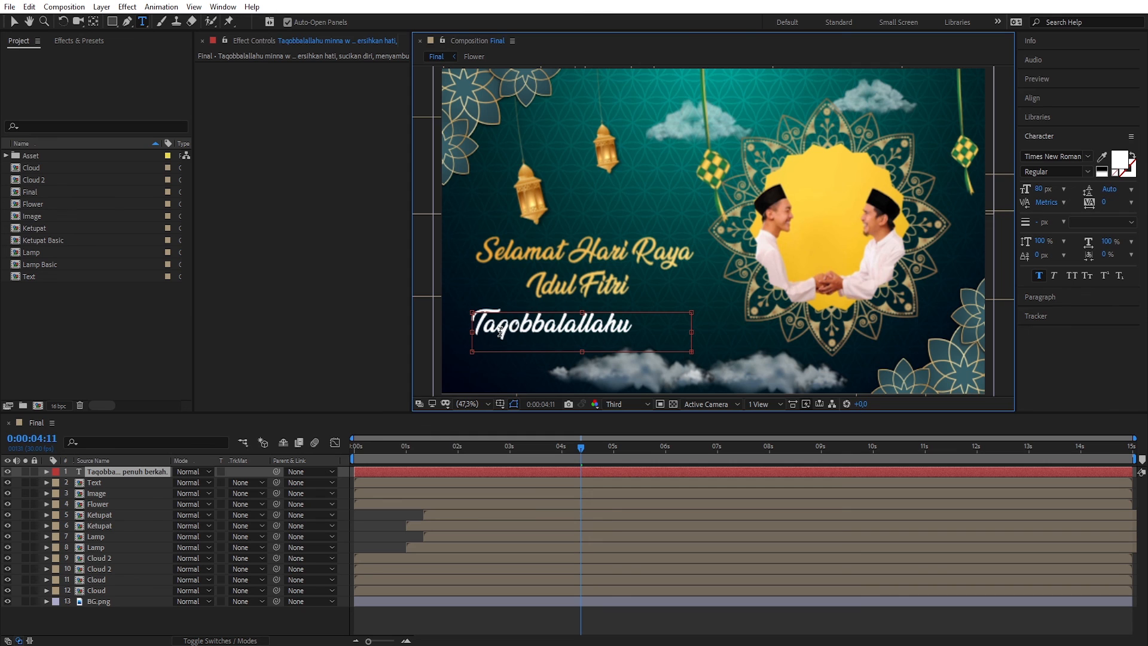
{"action": "key", "text": "ctrl+a"}
{"action": "left_click", "coordinate": [1042, 189]}
{"action": "type", "text": "30"}
{"action": "key", "text": "Return"}
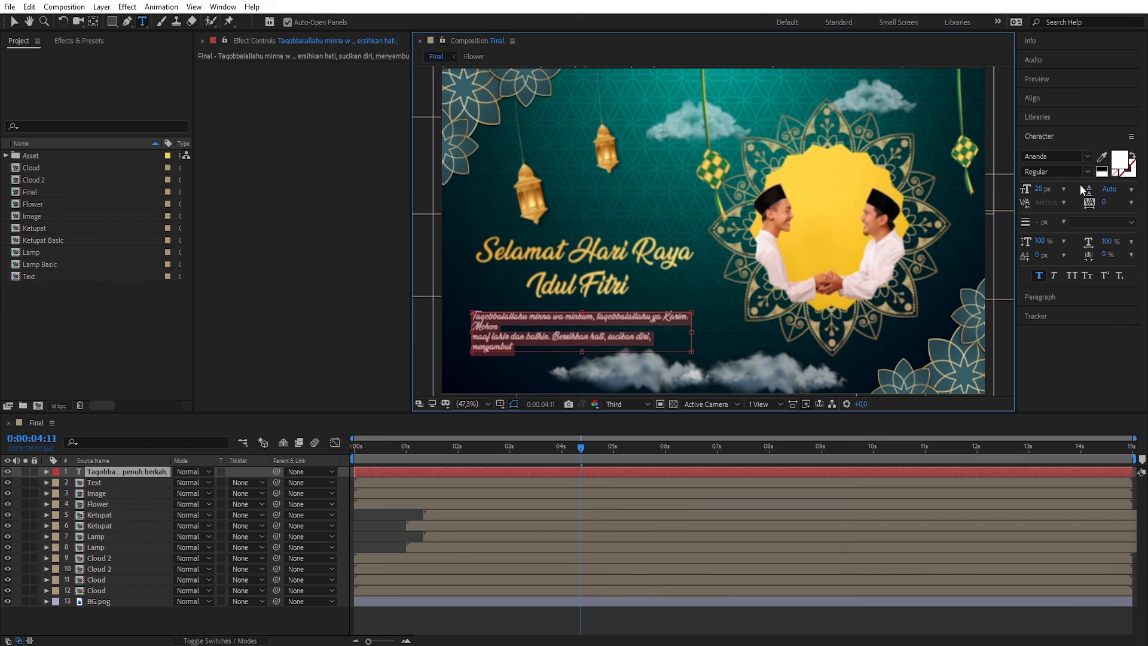
Change the message paragraph's font to Gadugi
{"action": "left_click", "coordinate": [1065, 156]}
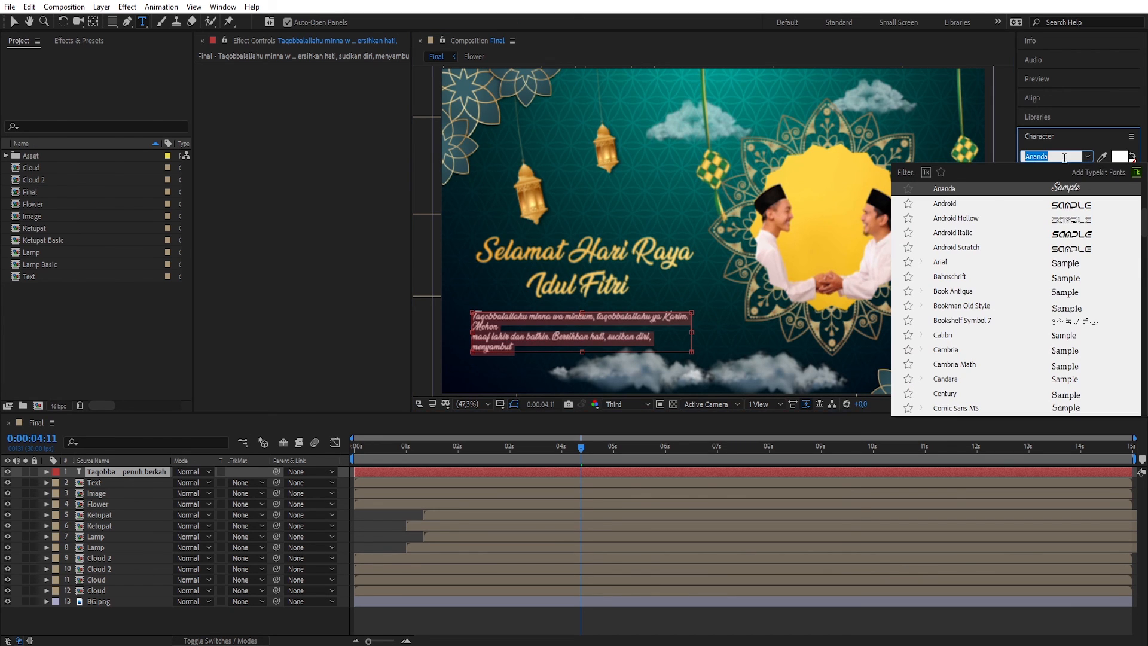
{"action": "scroll", "coordinate": [920, 197], "scroll_direction": "up", "scroll_amount": 4}
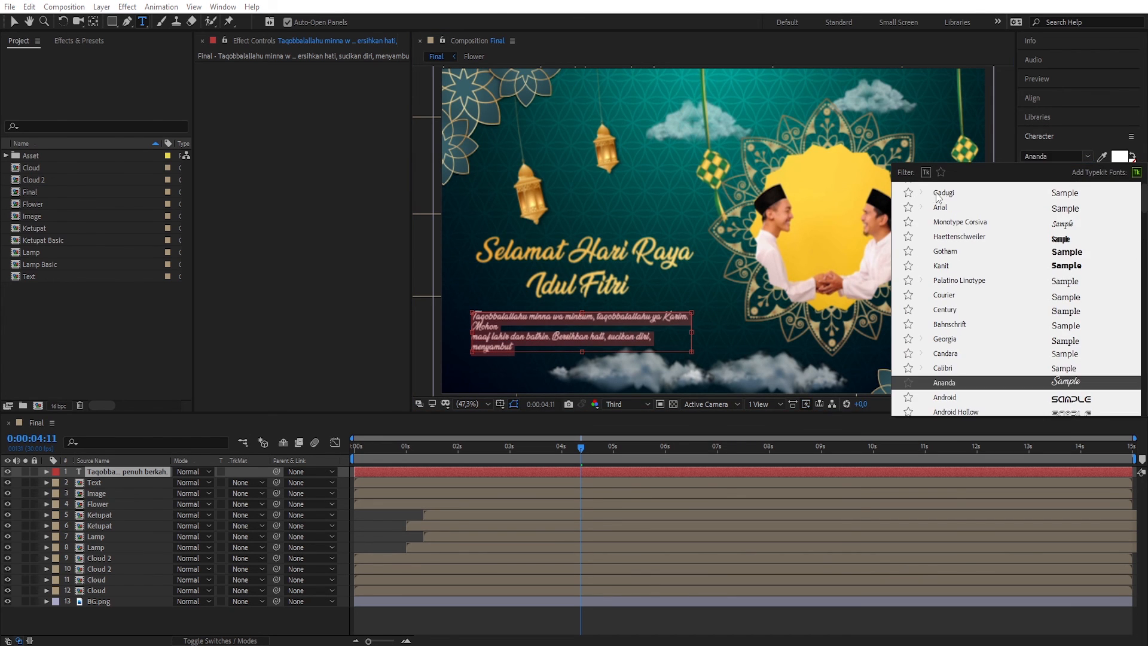
{"action": "scroll", "coordinate": [1145, 211], "scroll_direction": "up", "scroll_amount": 1}
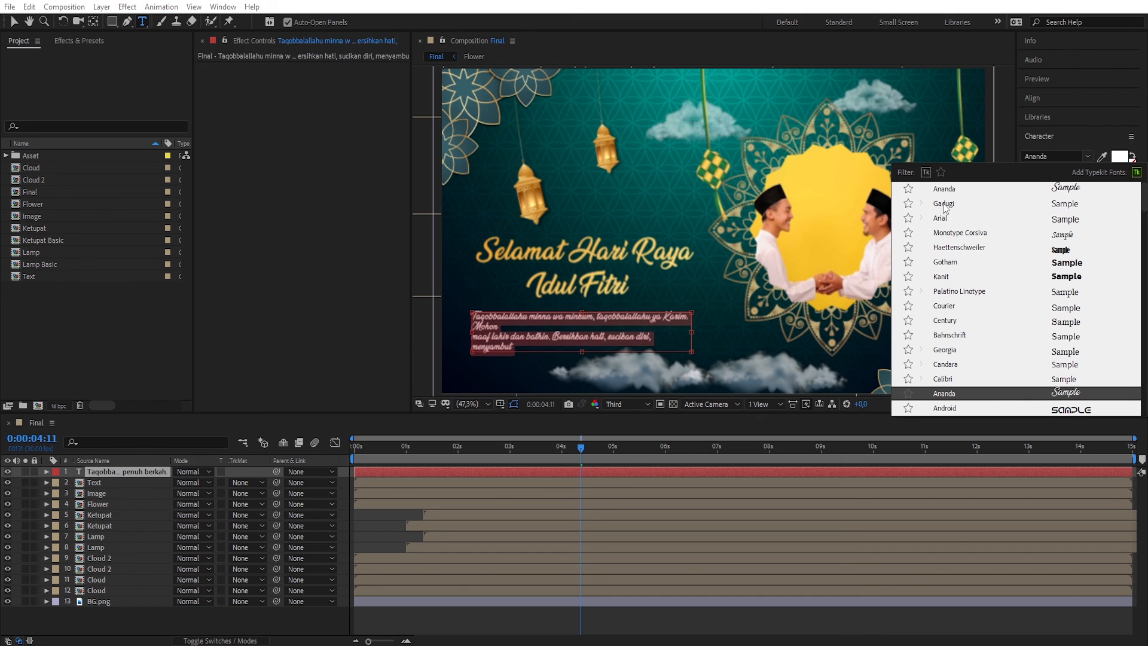
{"action": "left_click", "coordinate": [944, 205]}
Remove the line breaks after "Mohon" and "menyambut" in the message paragraph so it flows continuously, and finish text editing
{"action": "left_click", "coordinate": [538, 321]}
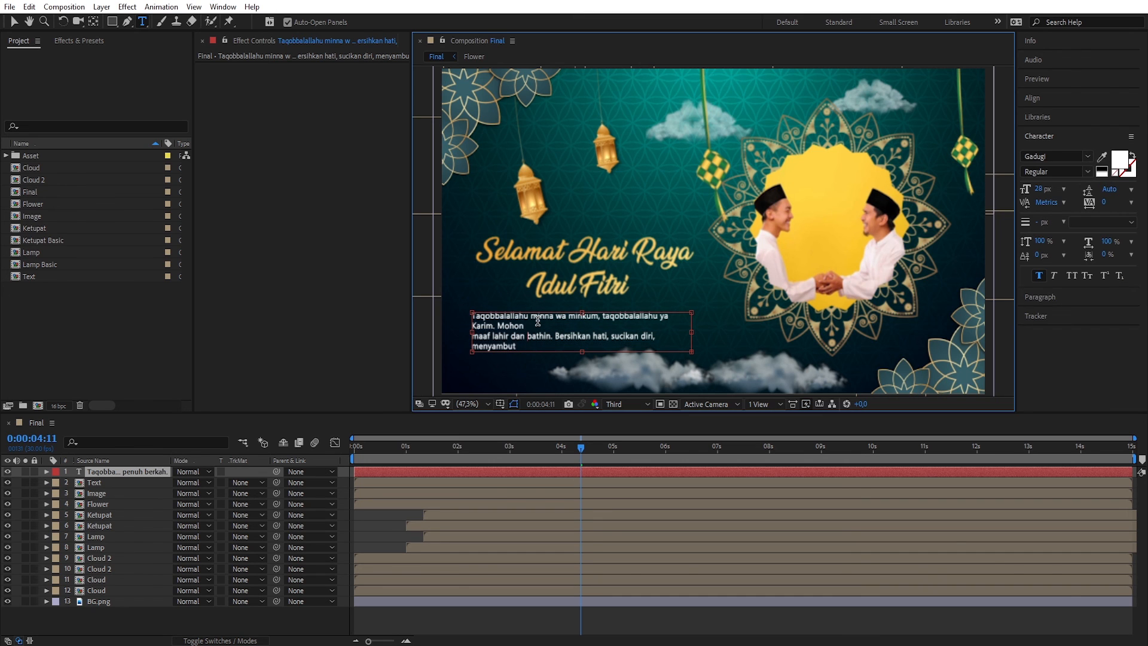
{"action": "key", "text": "Delete"}
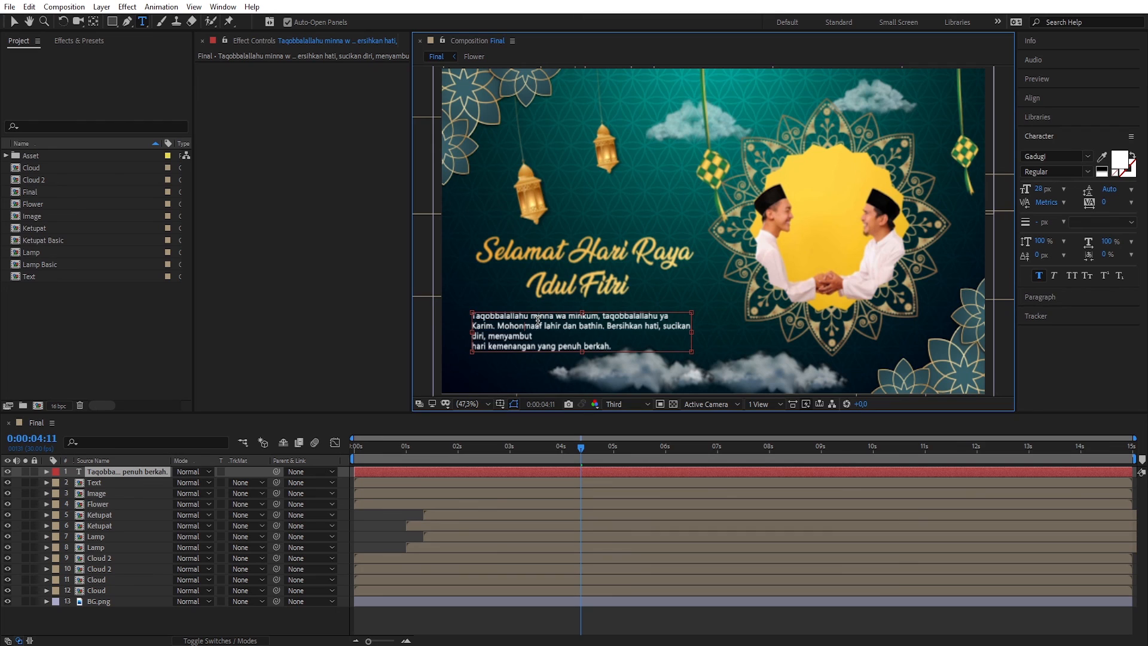
{"action": "left_click", "coordinate": [570, 336]}
{"action": "key", "text": "Delete"}
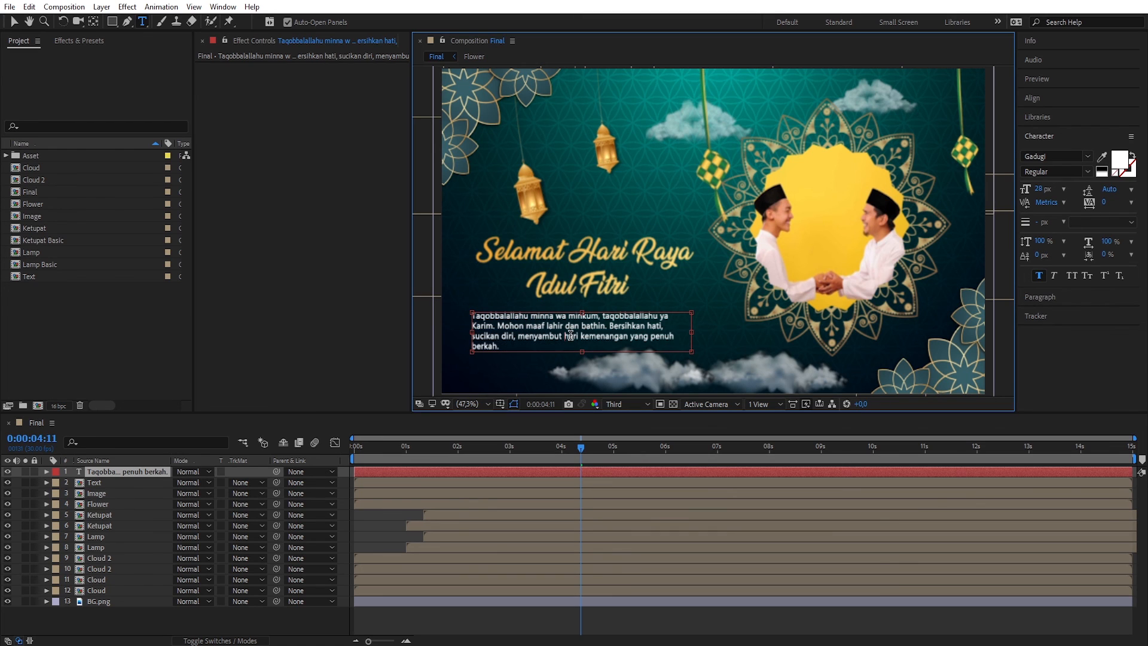
{"action": "left_click", "coordinate": [12, 22]}
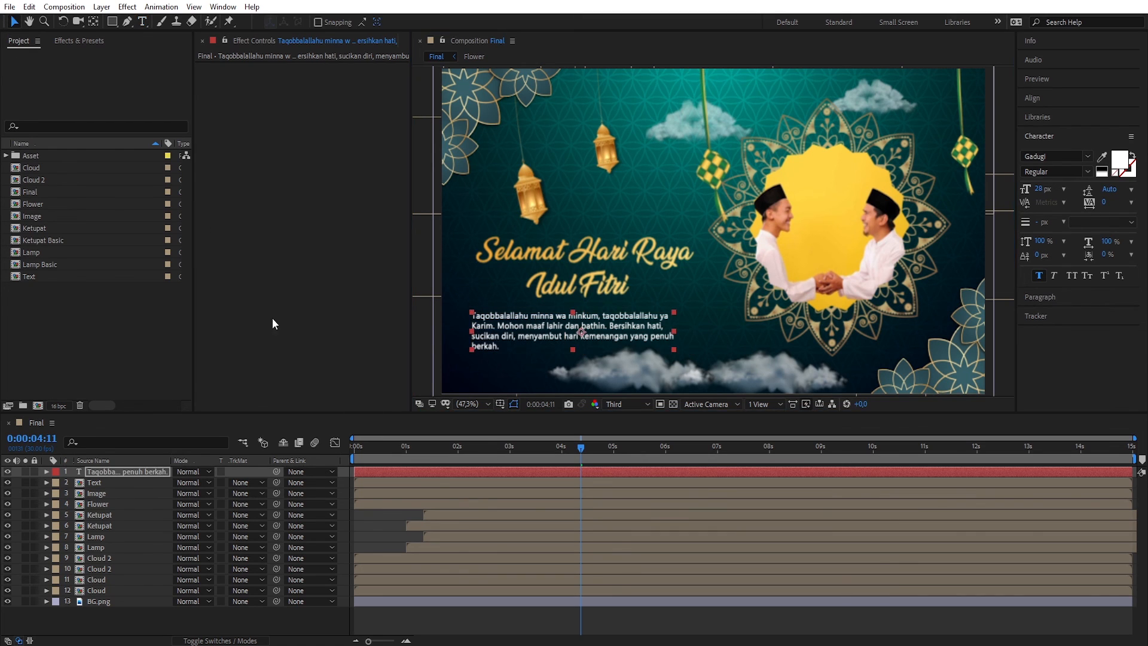
Add a text animator with Position and Opacity properties to the message paragraph layer
{"action": "left_click", "coordinate": [46, 472]}
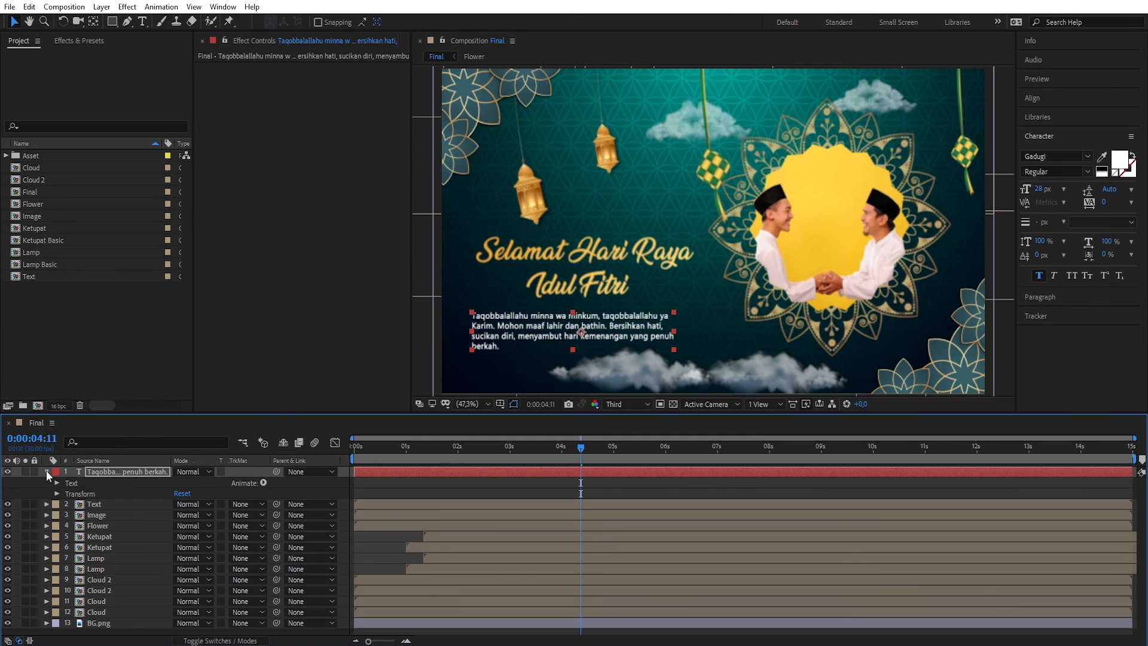
{"action": "left_click", "coordinate": [263, 484]}
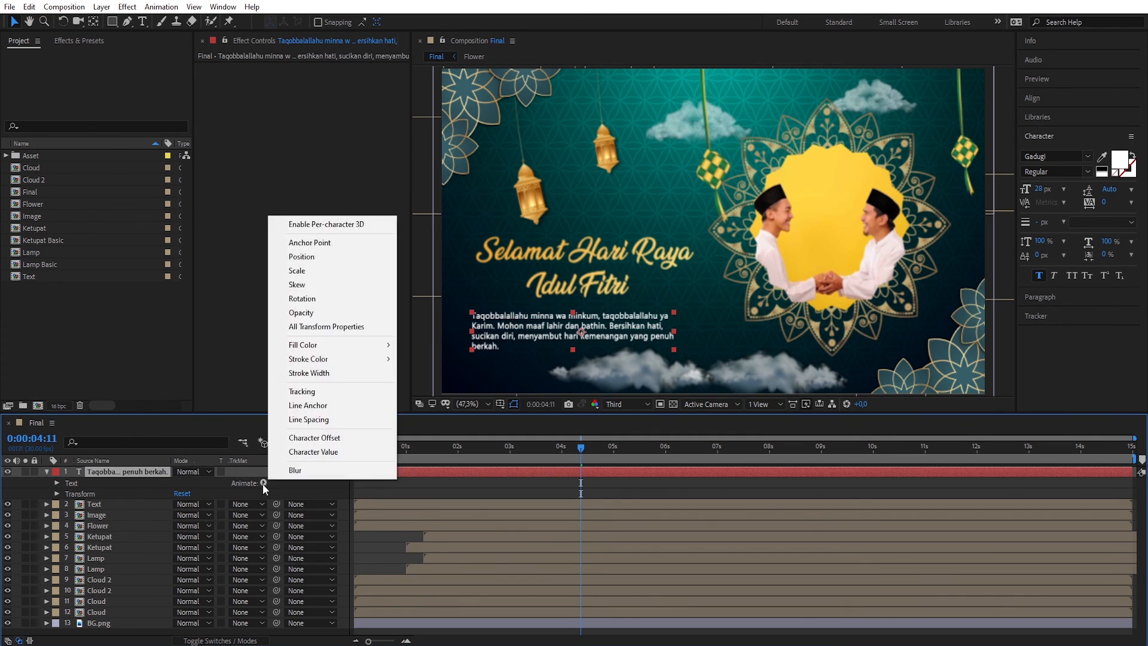
{"action": "left_click", "coordinate": [299, 257]}
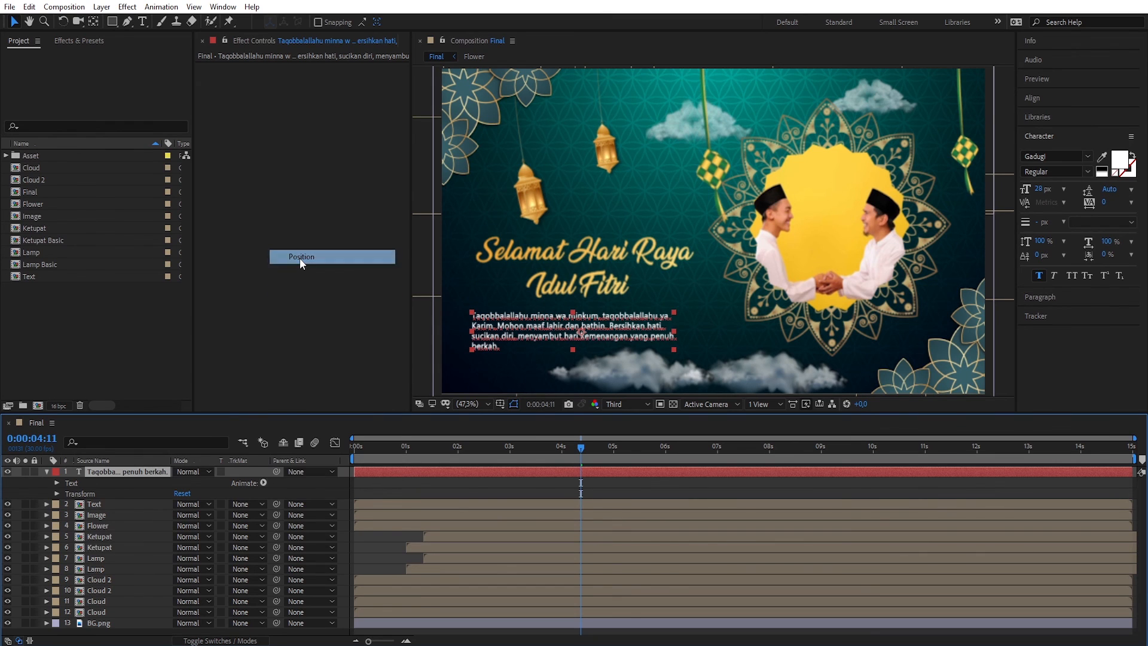
{"action": "left_click", "coordinate": [263, 483]}
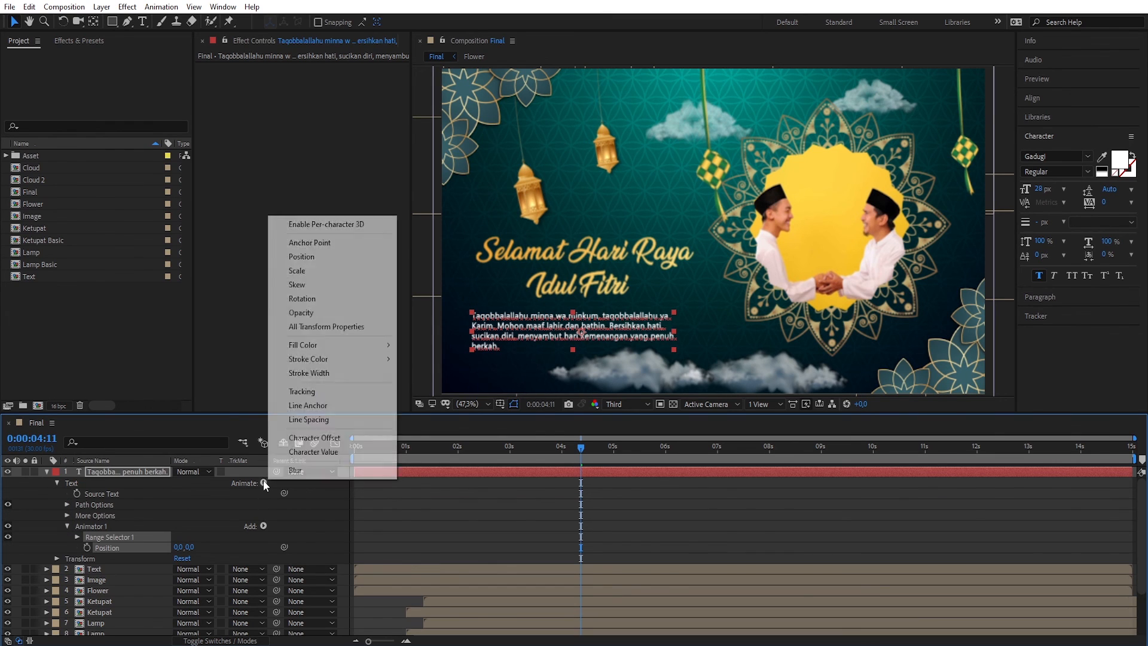
{"action": "left_click", "coordinate": [305, 313]}
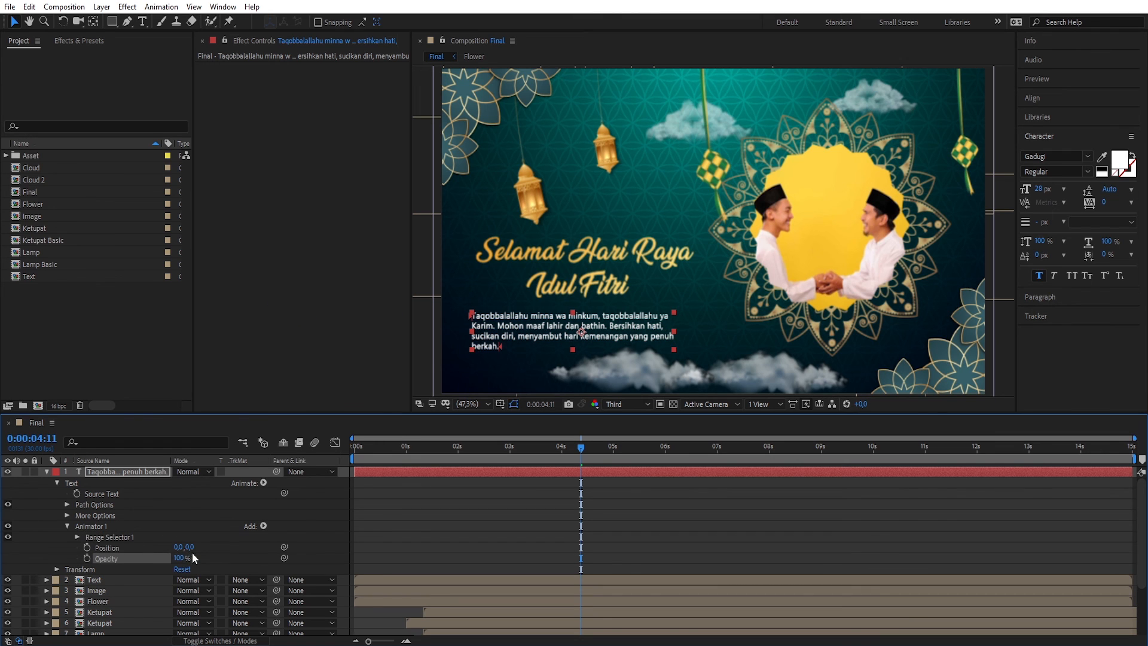
Set the message animator's Position to 0, 70 and its Opacity to 0%
{"action": "type", "text": "70"}
{"action": "key", "text": "Return"}
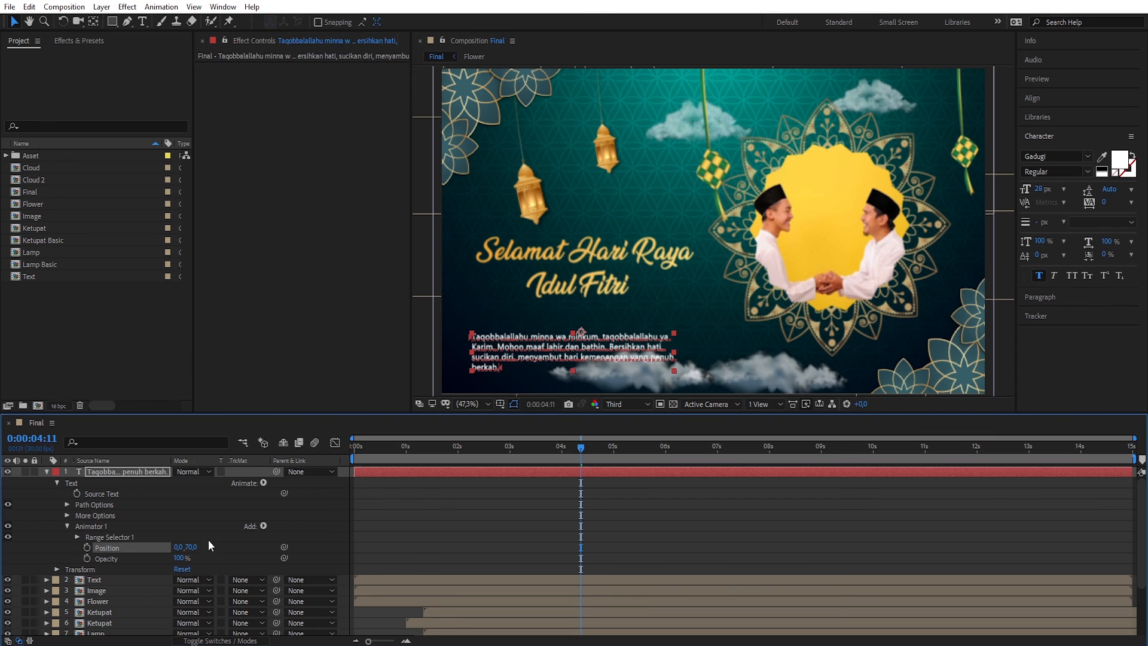
{"action": "left_click", "coordinate": [180, 558]}
{"action": "key", "text": "Return"}
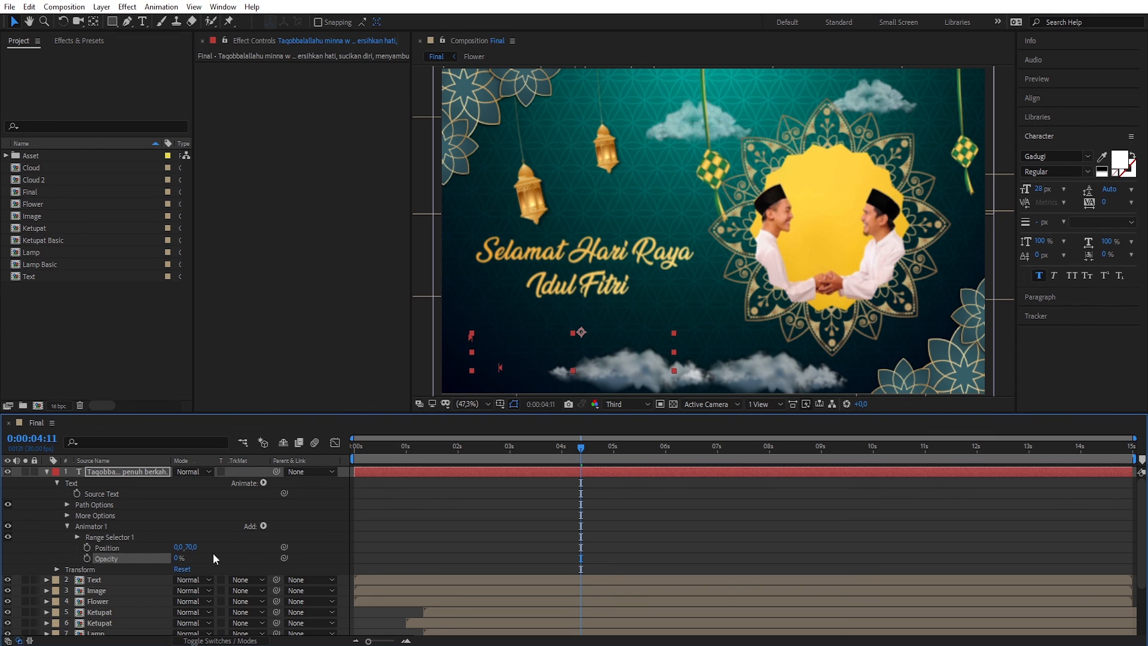
Add an Expression selector to the message layer's animator
{"action": "left_click", "coordinate": [263, 526]}
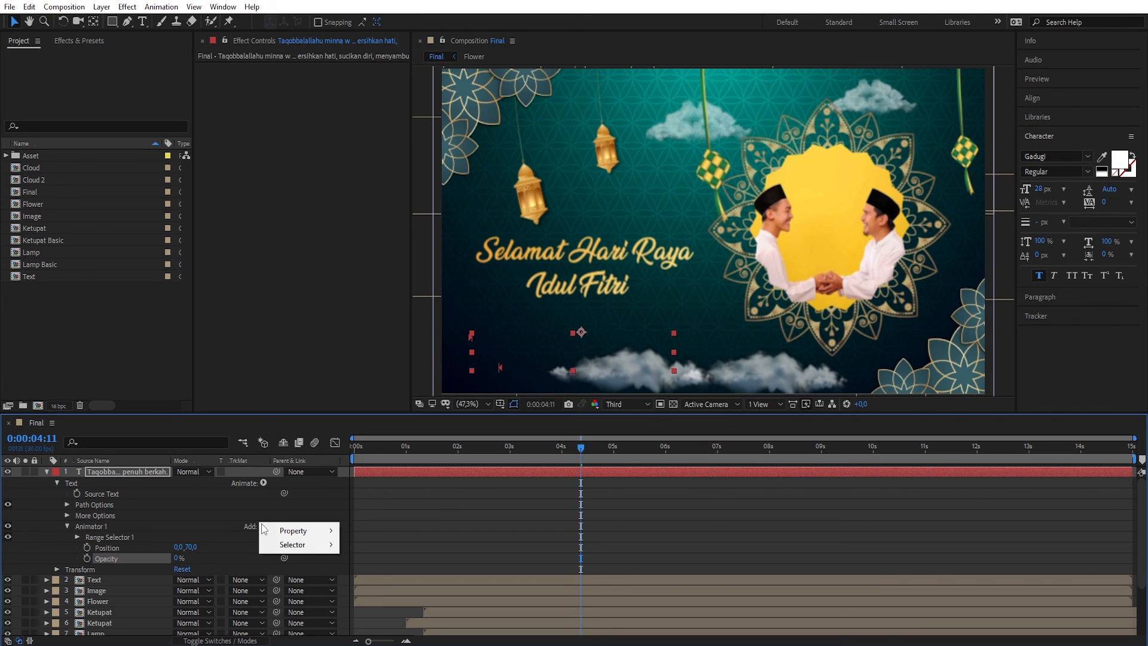
{"action": "mouse_move", "coordinate": [299, 545]}
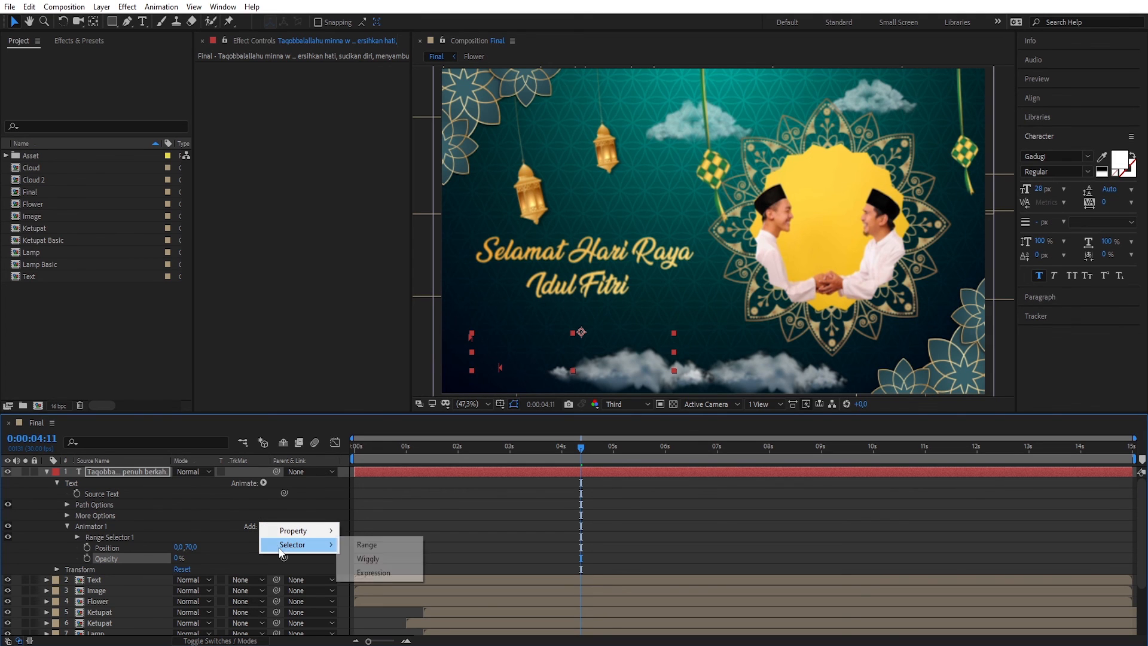
{"action": "left_click", "coordinate": [374, 573]}
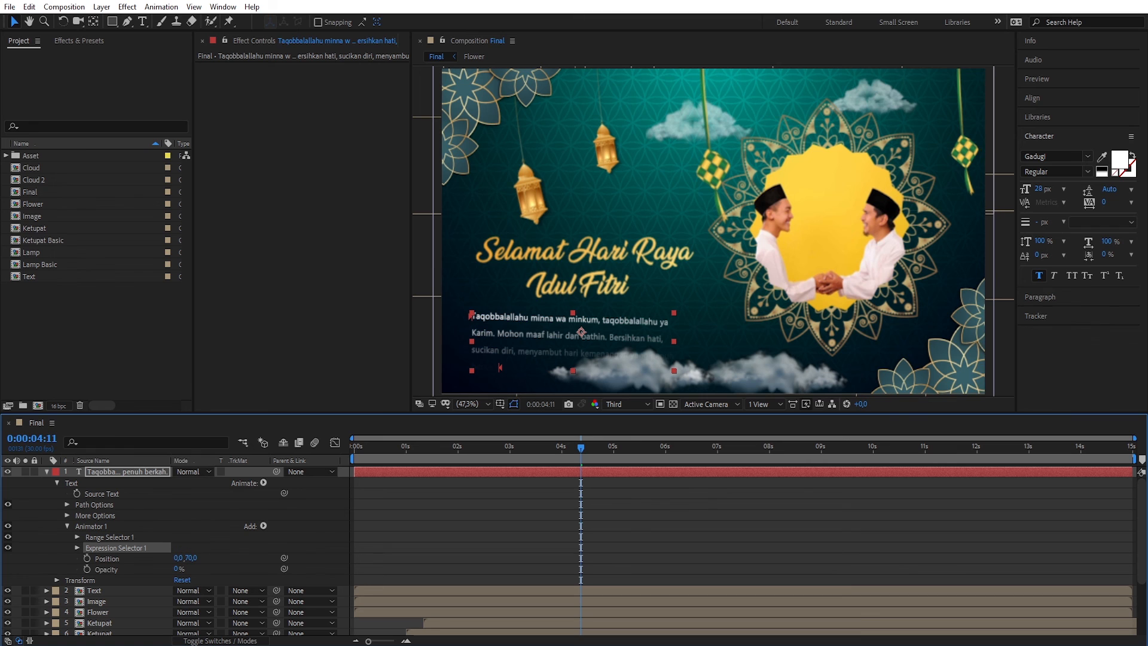
Switch to code expresion.txt in Notepad, copy the whole Delay Script code, and return to After Effects
{"action": "key", "text": "alt+Tab"}
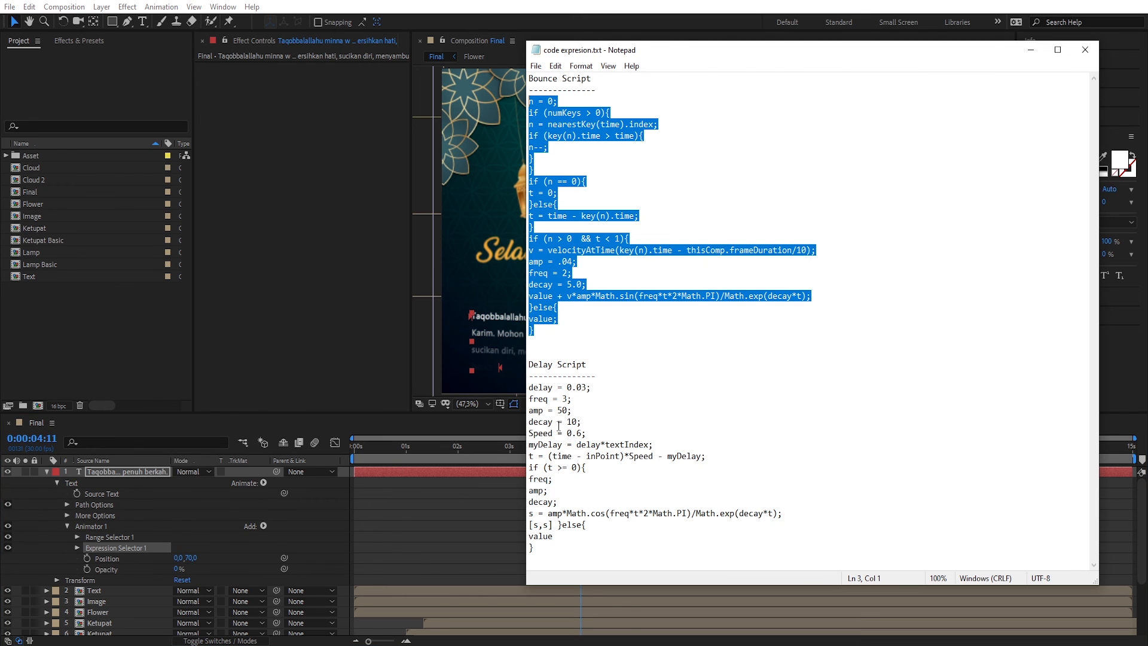
{"action": "left_click_drag", "start_coordinate": [548, 550], "coordinate": [527, 387]}
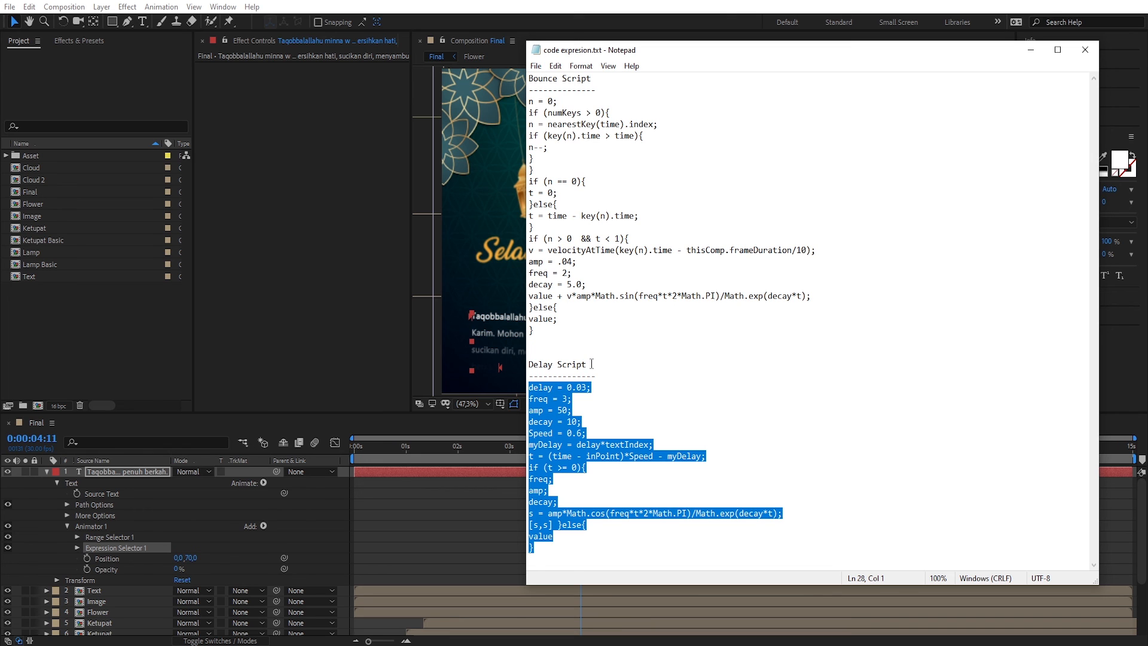
{"action": "right_click", "coordinate": [551, 433]}
{"action": "left_click", "coordinate": [574, 467]}
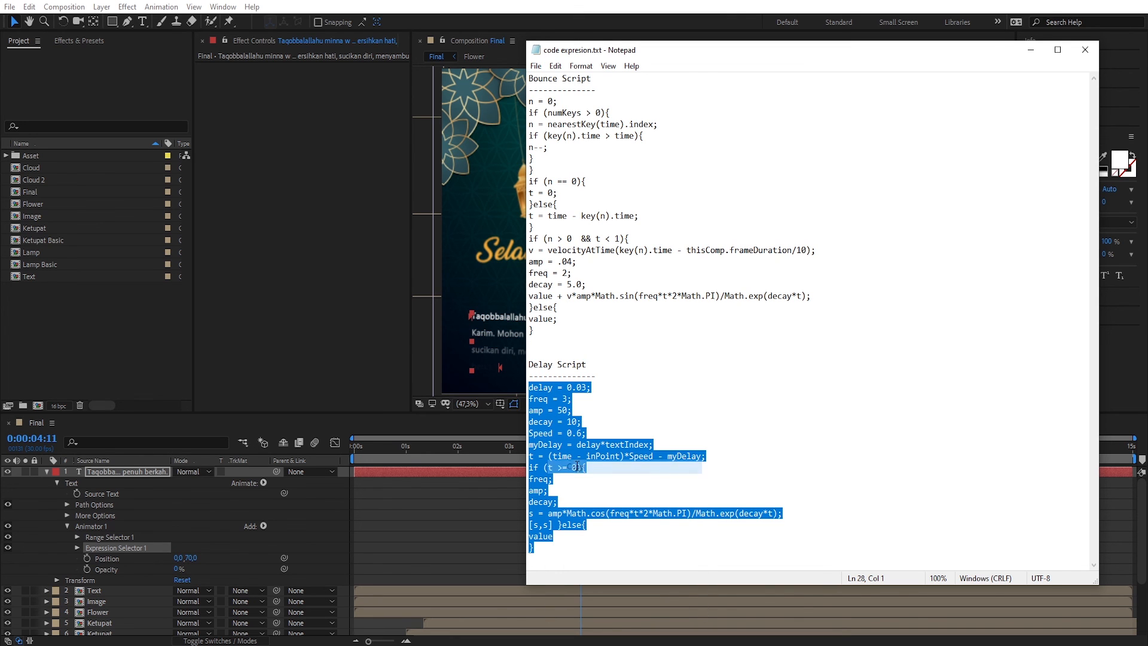
{"action": "key", "text": "alt+Tab"}
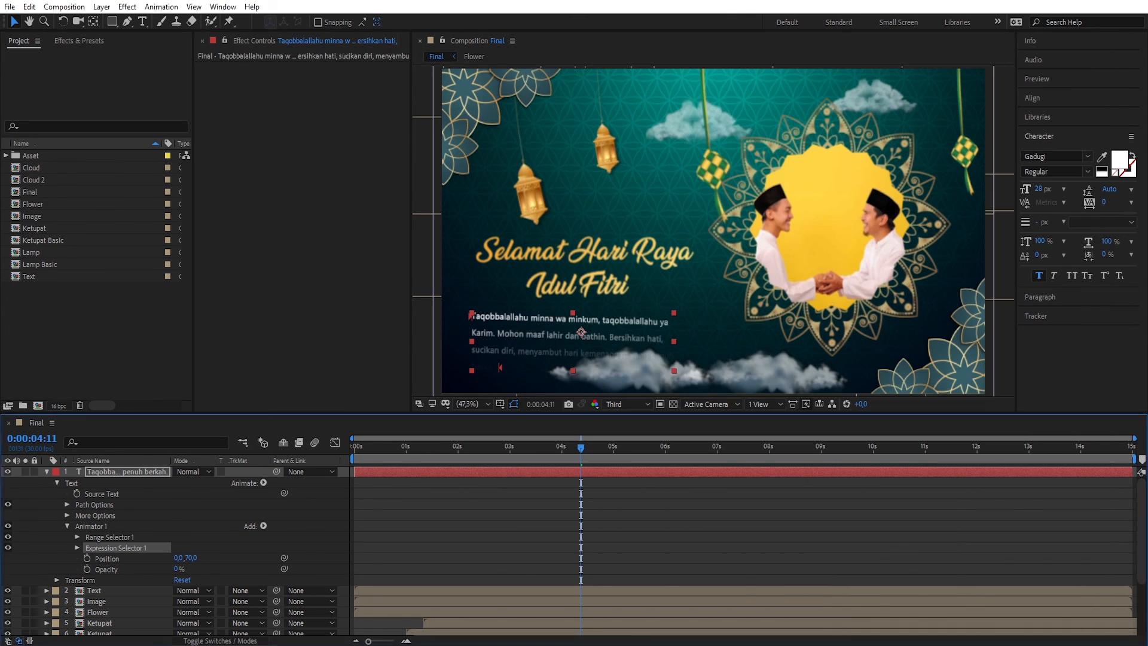
Set the Expression selector's Based On option to Lines
{"action": "left_click", "coordinate": [77, 546]}
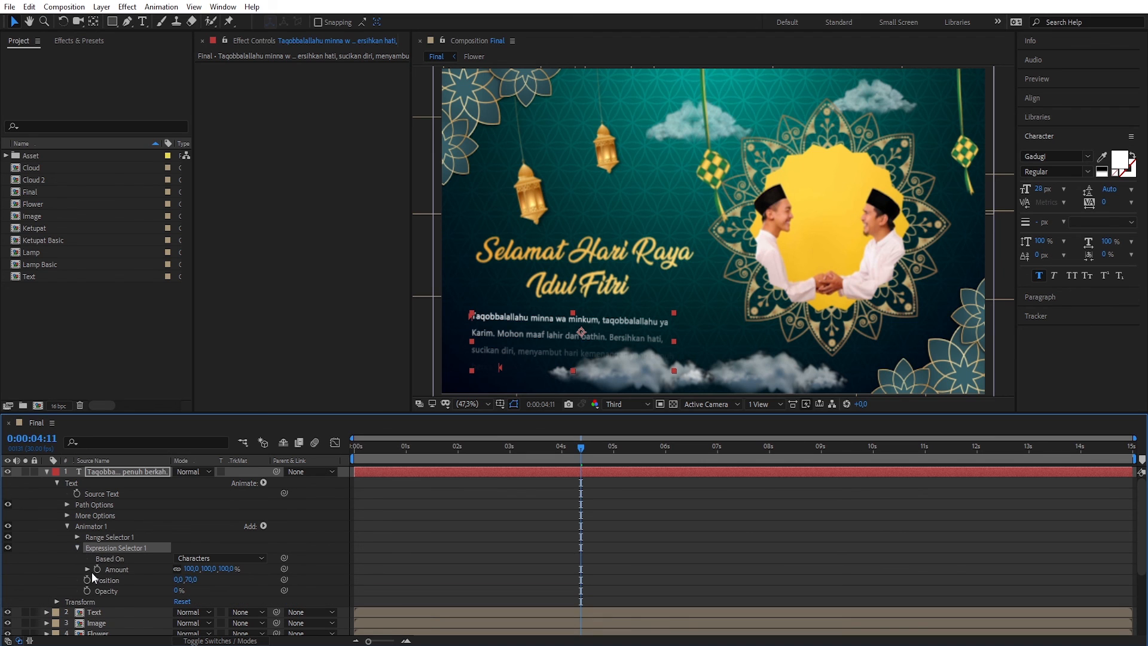
{"action": "left_click", "coordinate": [225, 558]}
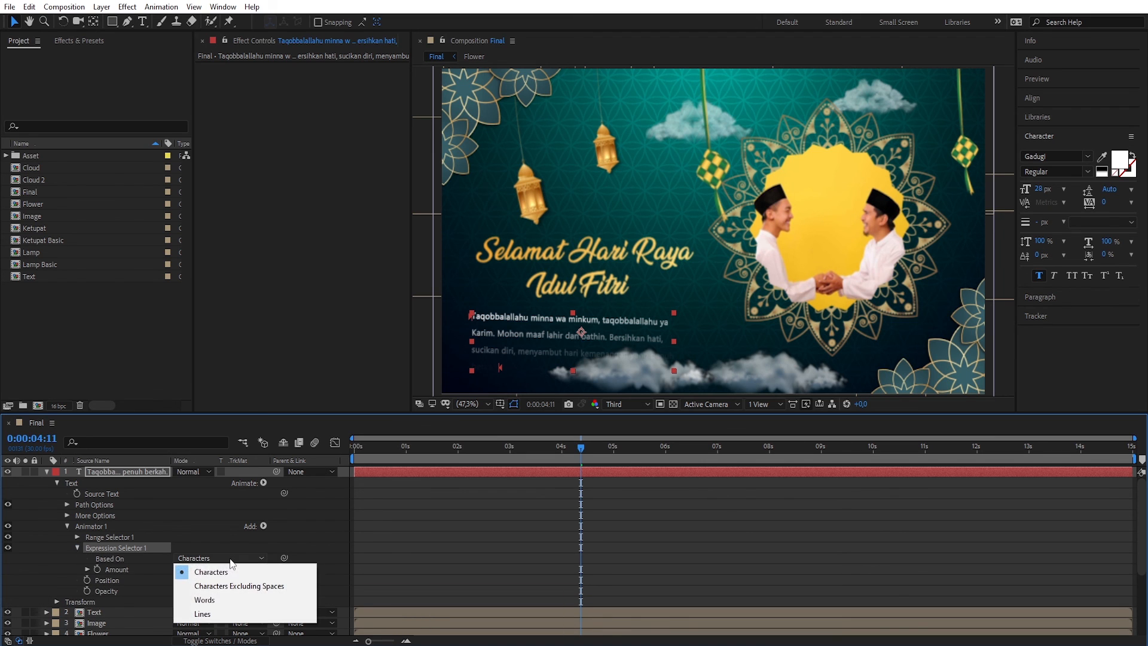
{"action": "left_click", "coordinate": [207, 614]}
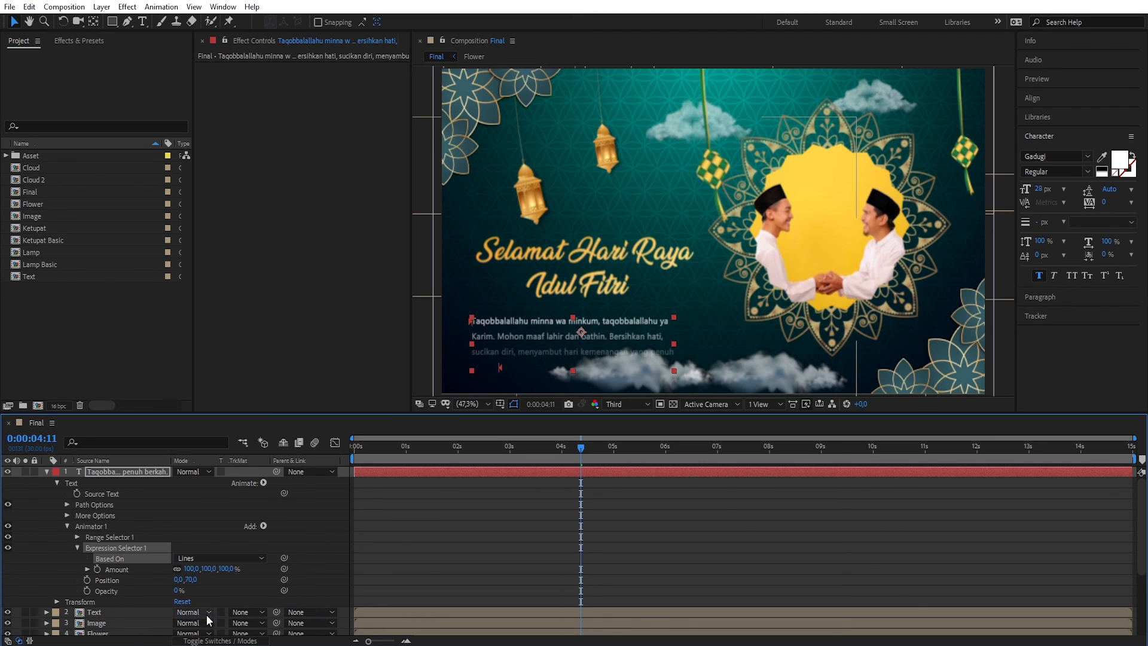
Replace the default expression on the selector's Amount with the copied Delay Script and preview the animation from the start
{"action": "left_click", "coordinate": [98, 569], "text": "alt"}
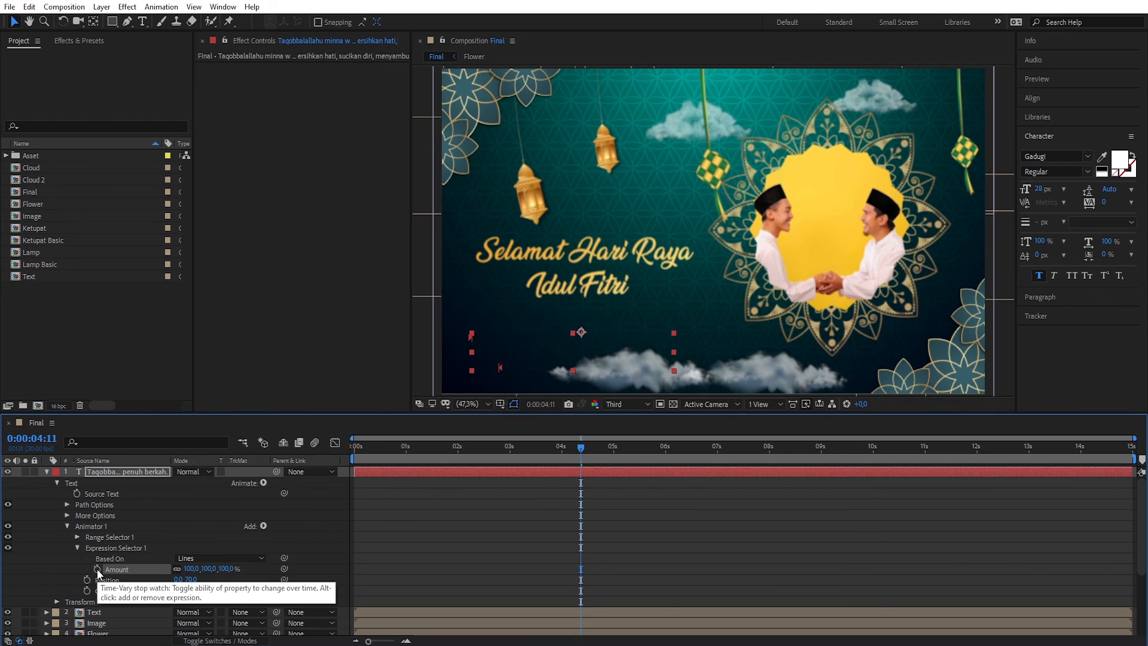
{"action": "left_click", "coordinate": [98, 568], "text": "alt"}
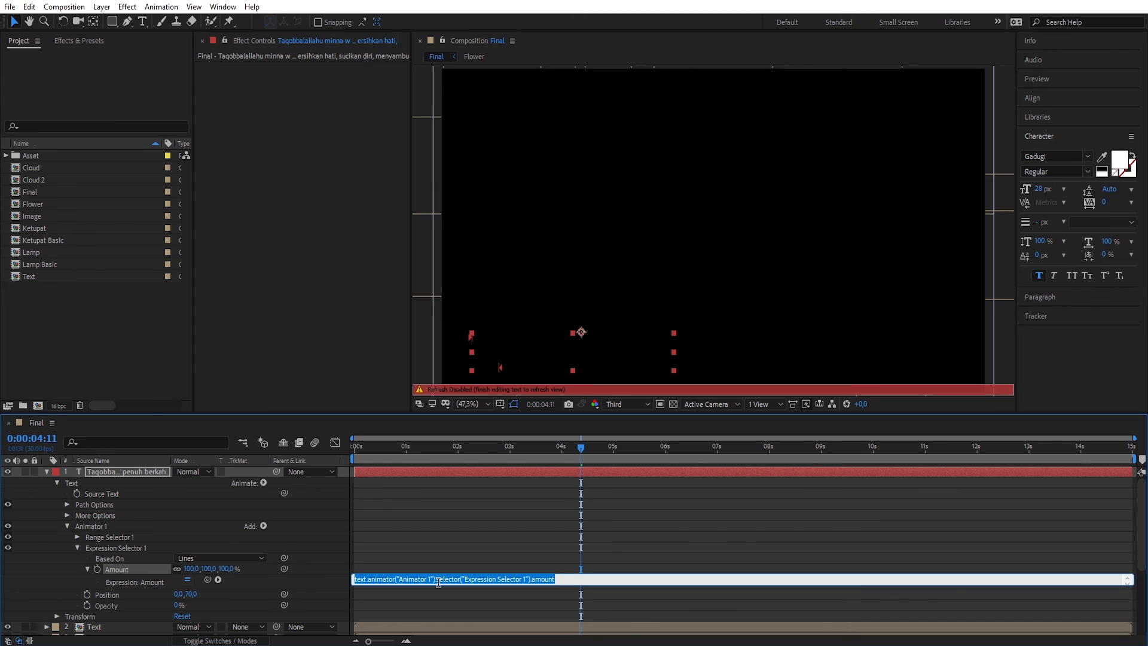
{"action": "key", "text": "BackSpace"}
{"action": "left_click", "coordinate": [399, 607]}
{"action": "left_click_drag", "start_coordinate": [581, 448], "coordinate": [330, 475]}
{"action": "key", "text": "space"}
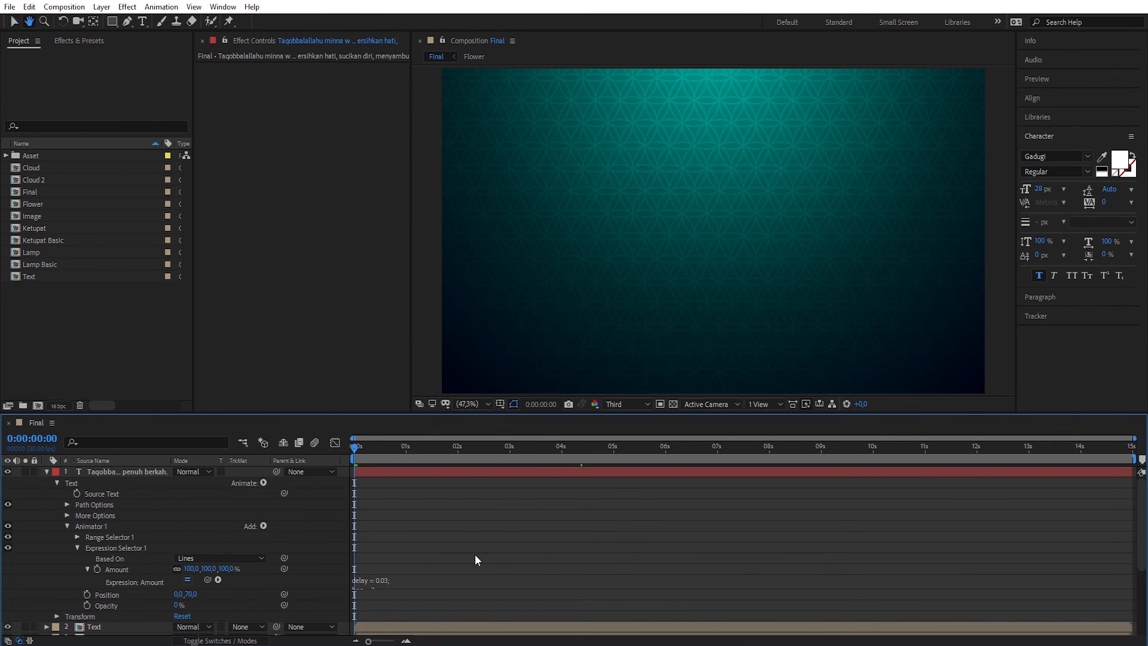
{"action": "key", "text": "space"}
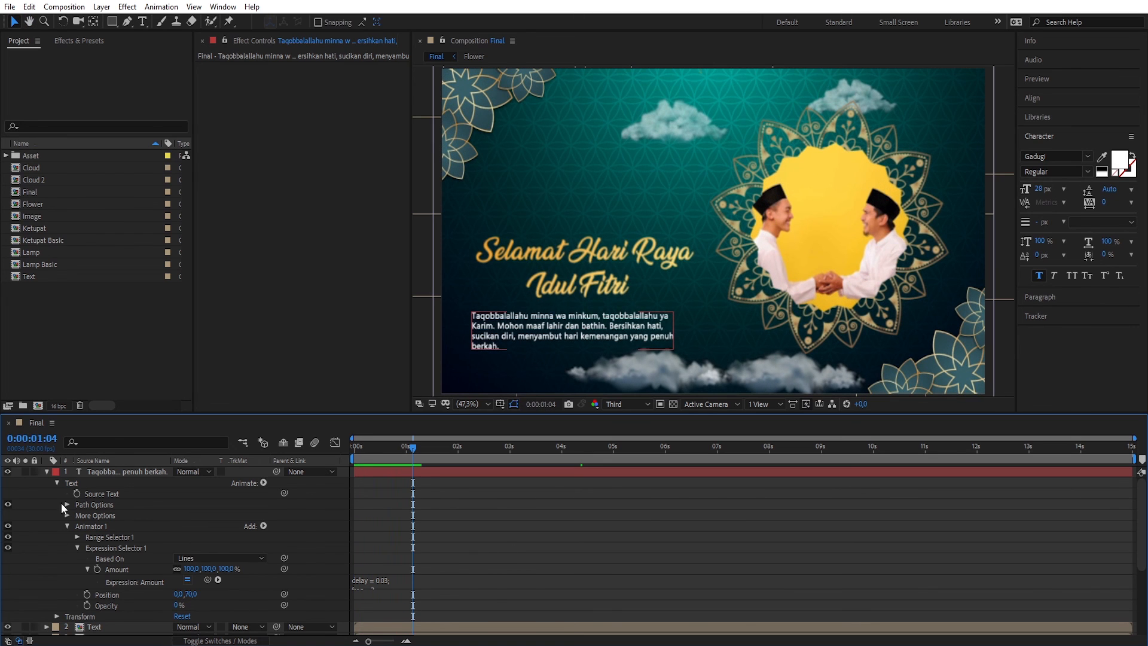
Shift the message layer to start at 2 s and the Text layer at 1 s, and preview the composition from the beginning
{"action": "left_click", "coordinate": [47, 472]}
{"action": "left_click", "coordinate": [285, 472]}
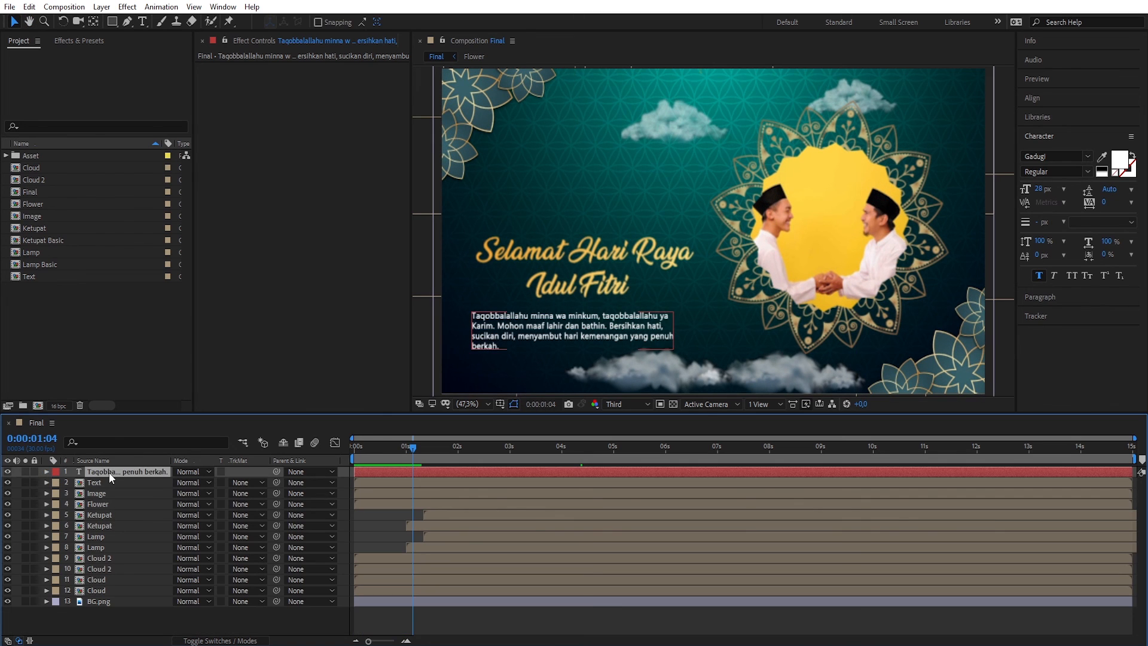
{"action": "left_click_drag", "start_coordinate": [383, 471], "coordinate": [440, 474]}
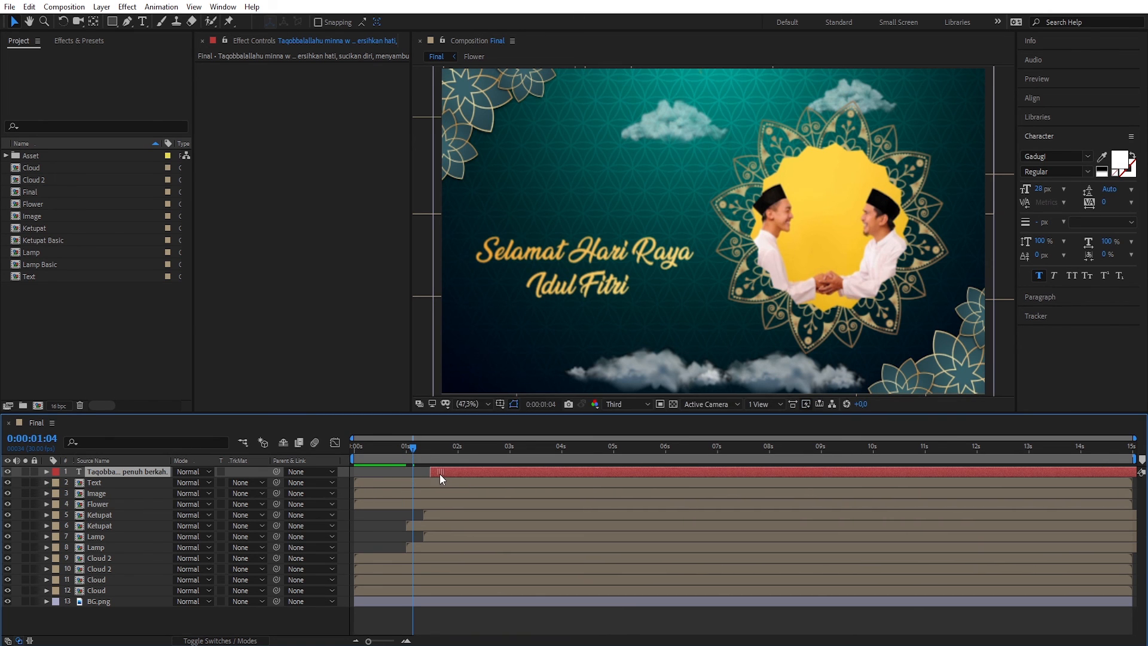
{"action": "left_click_drag", "start_coordinate": [364, 482], "coordinate": [351, 451]}
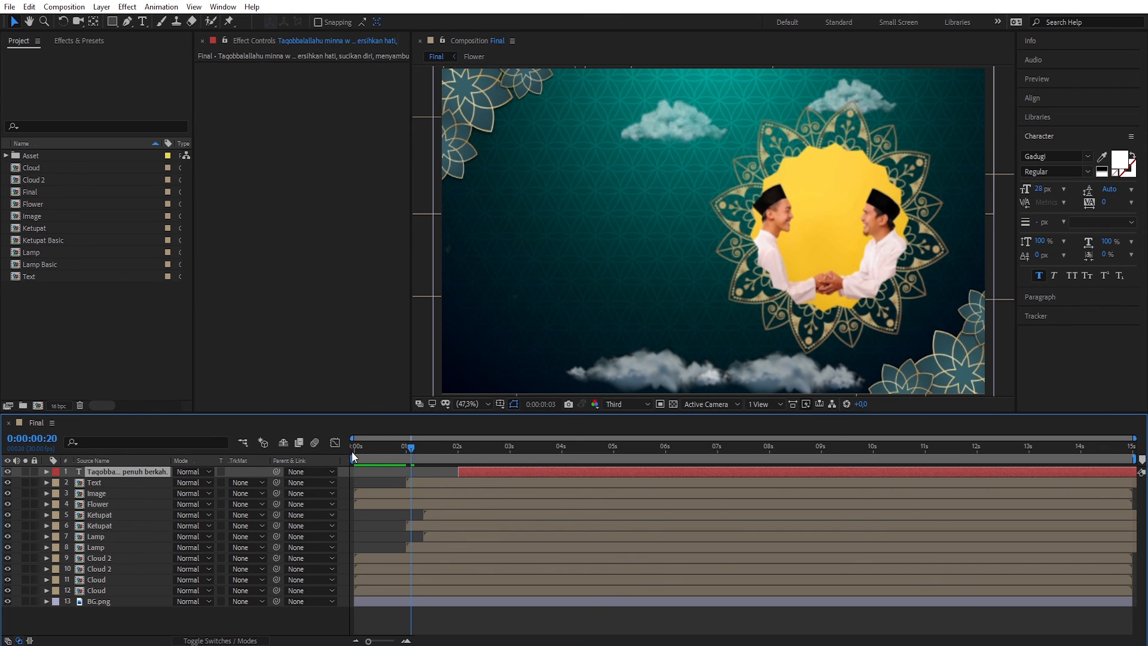
{"action": "left_click", "coordinate": [387, 614]}
{"action": "key", "text": "space"}
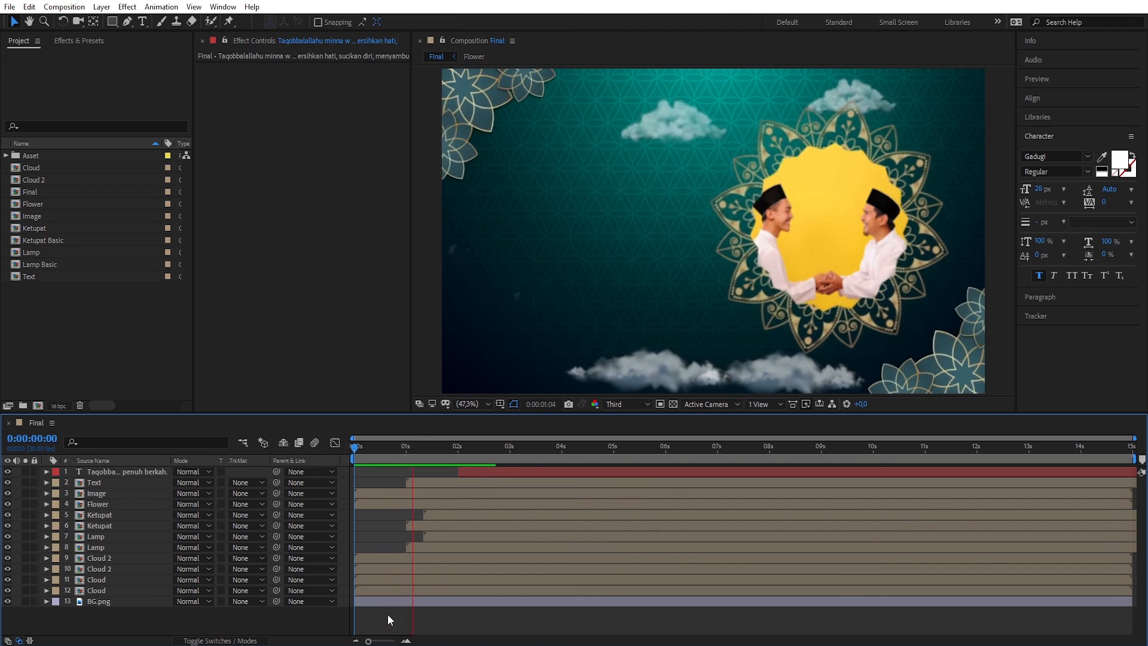